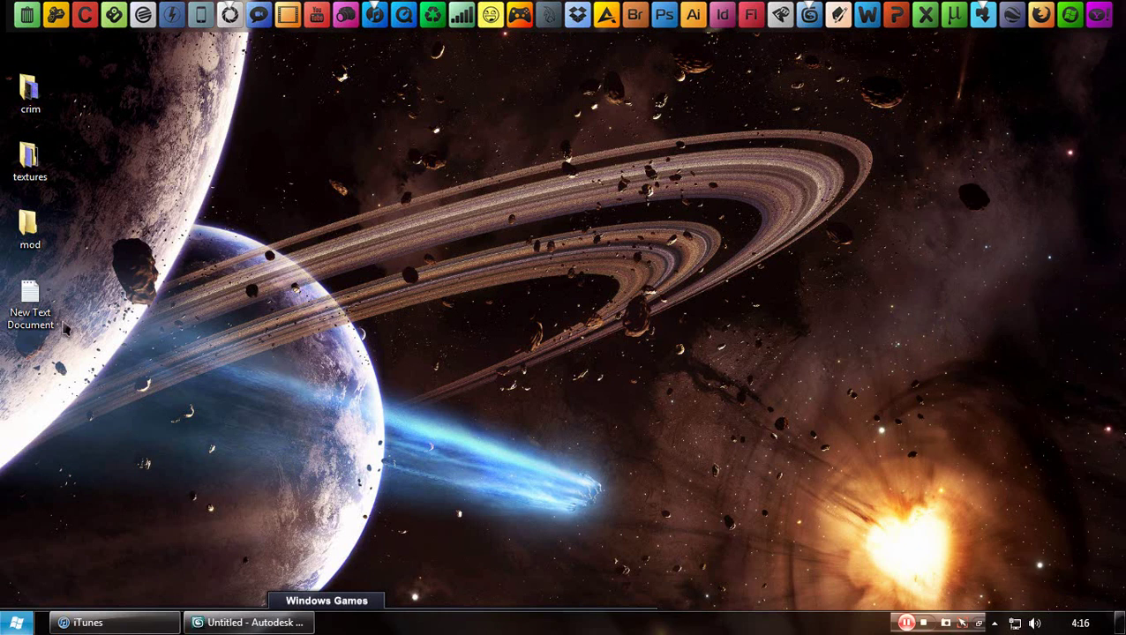
- Write 'I will teach you for convert map mod into IV' and 'find a model first' in the New Text Document note
{"action": "double_click", "coordinate": [30, 299]}
{"action": "type", "text": "I will teach yo"}
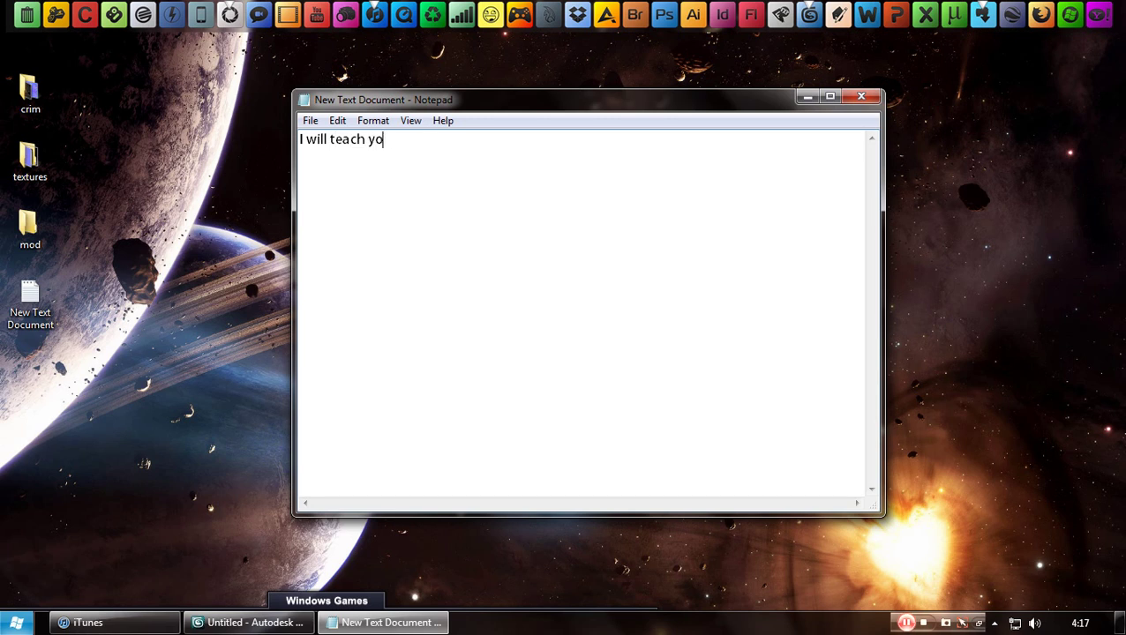
{"action": "type", "text": "u for convert map mod into IV"}
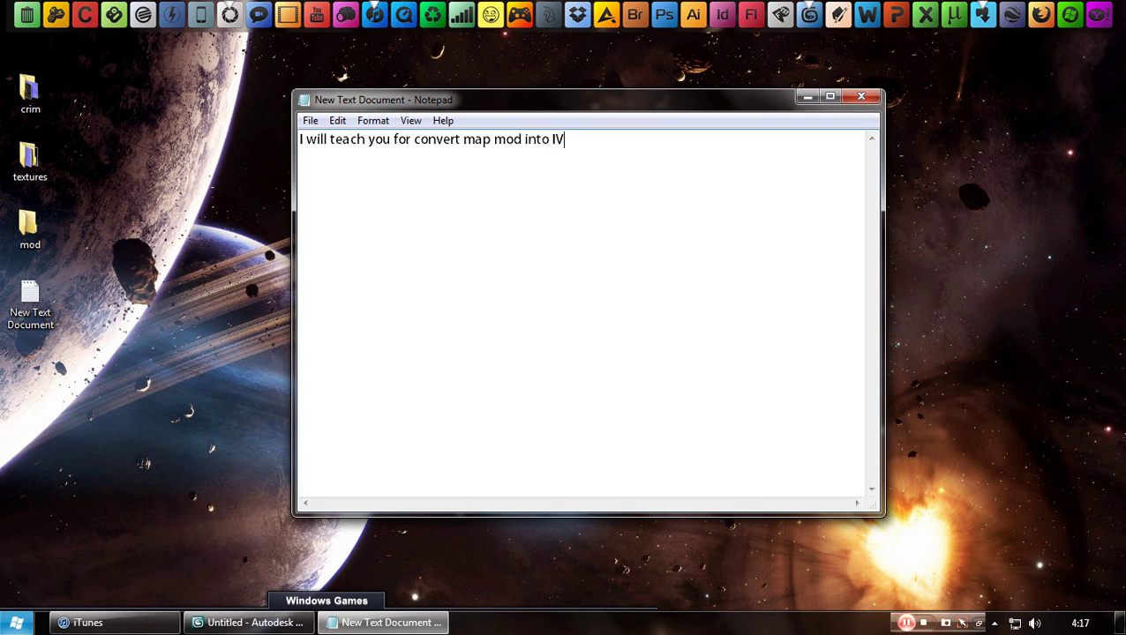
{"action": "left_click", "coordinate": [806, 97]}
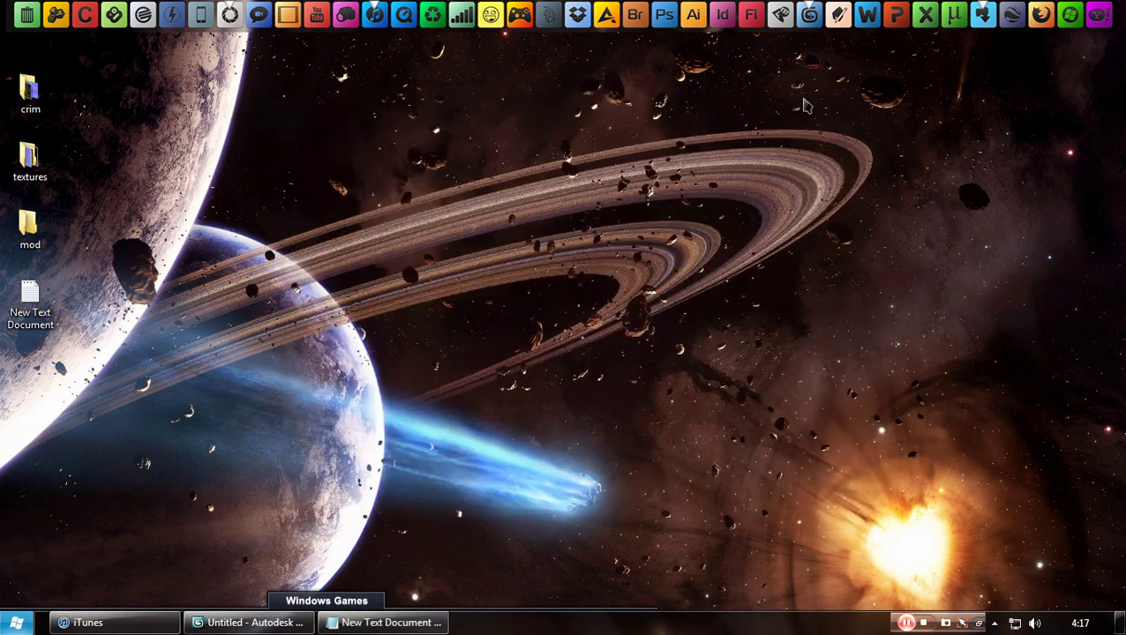
- Bring the note back briefly, hide it again, and launch Firefox
{"action": "key", "text": "super"}
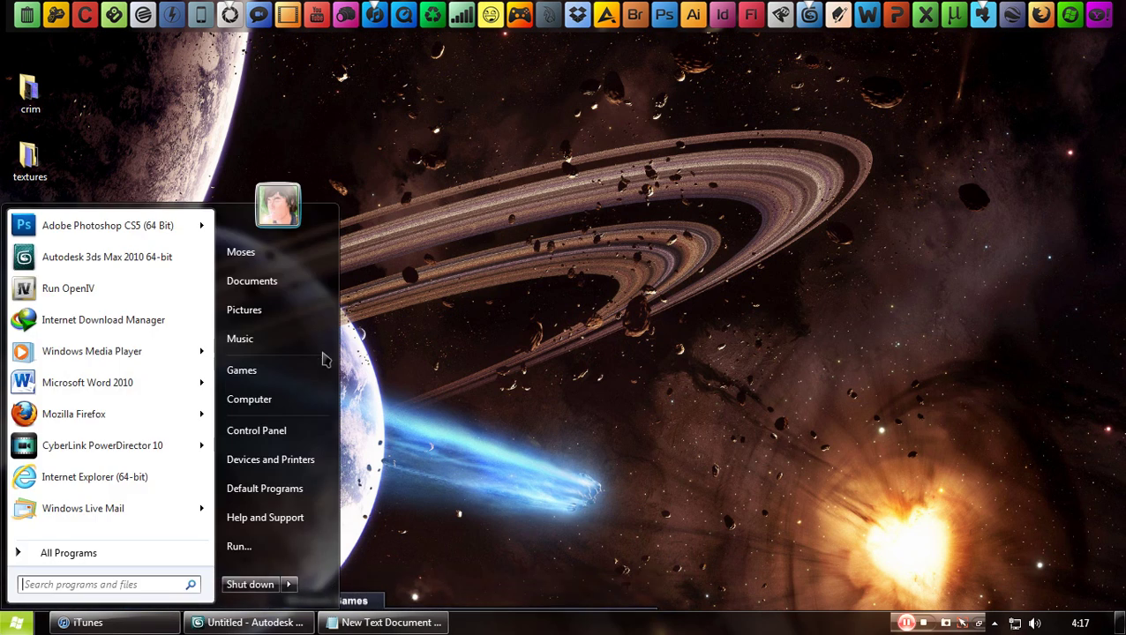
{"action": "key", "text": "super"}
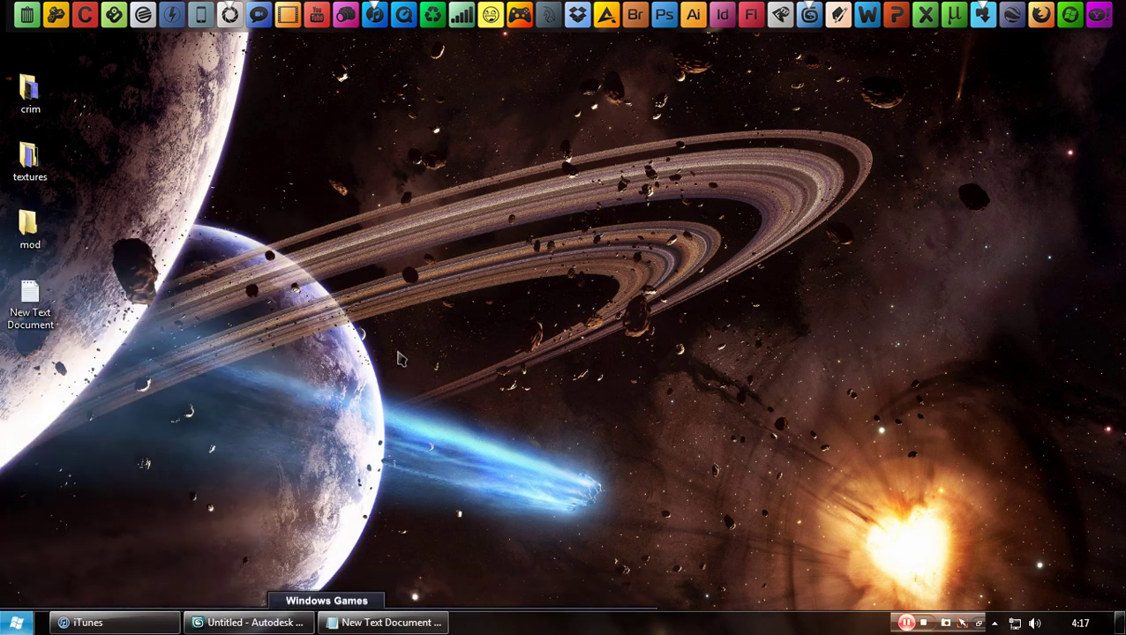
{"action": "left_click", "coordinate": [388, 622]}
{"action": "type", "text": "find a model first"}
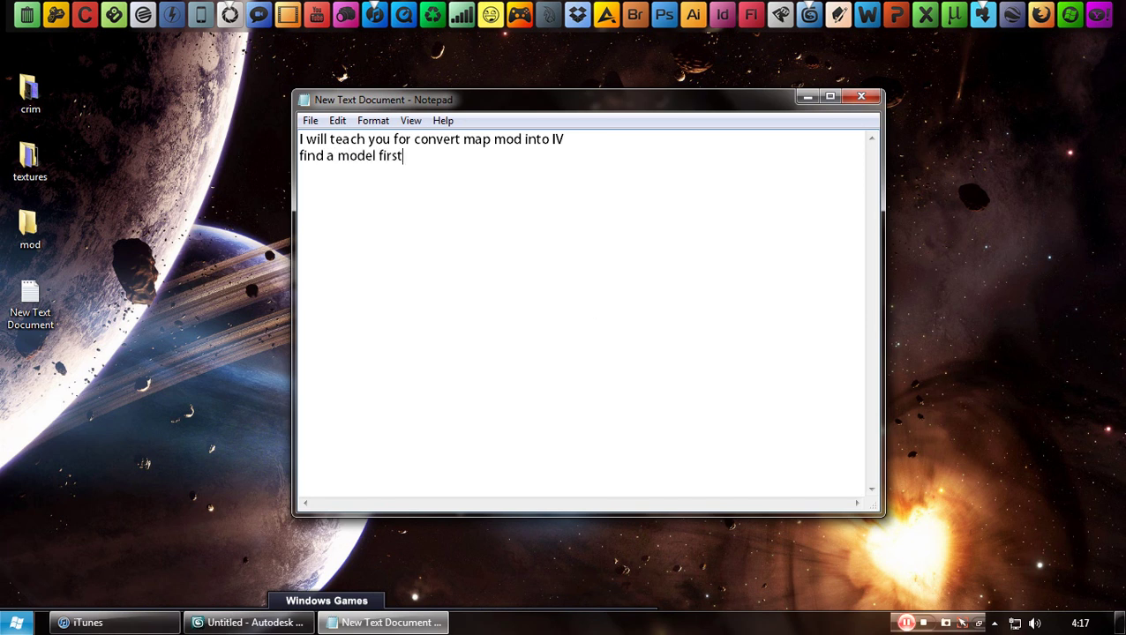
{"action": "left_click", "coordinate": [807, 96]}
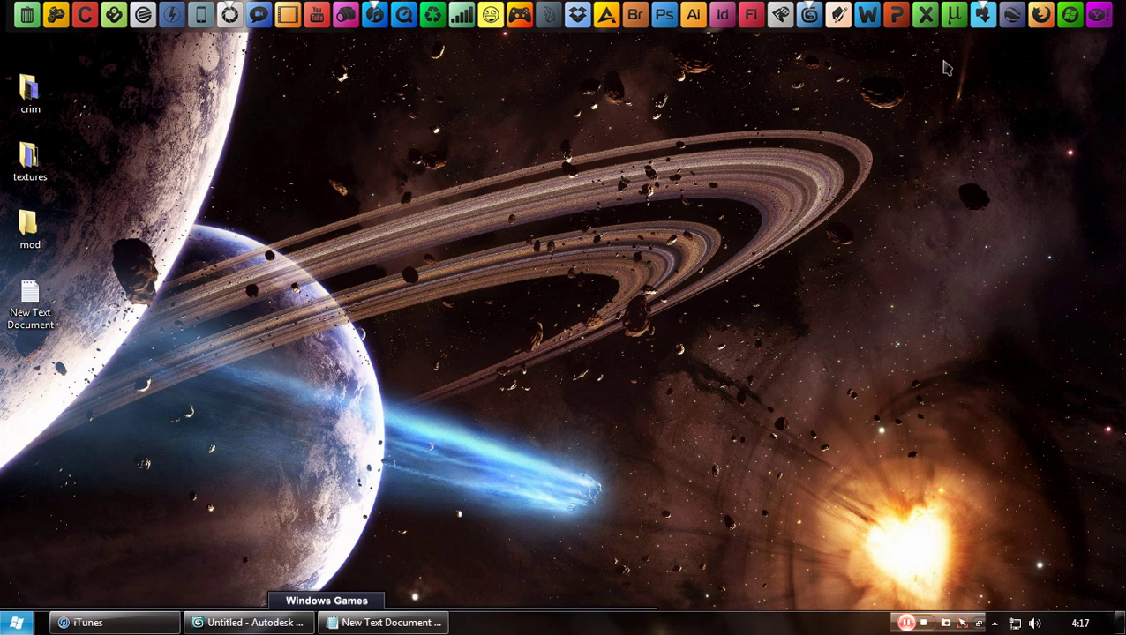
{"action": "left_click", "coordinate": [1041, 14]}
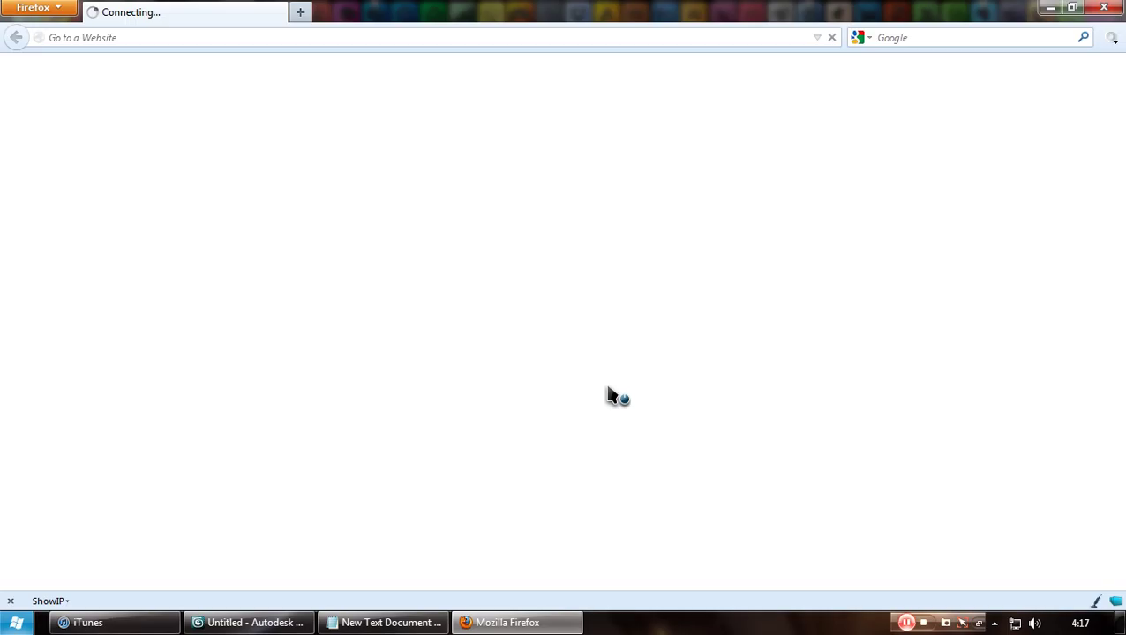
- Go to thefree3dmodels.com and browse the Architecture model category
{"action": "left_click", "coordinate": [399, 38]}
{"action": "type", "text": "f"}
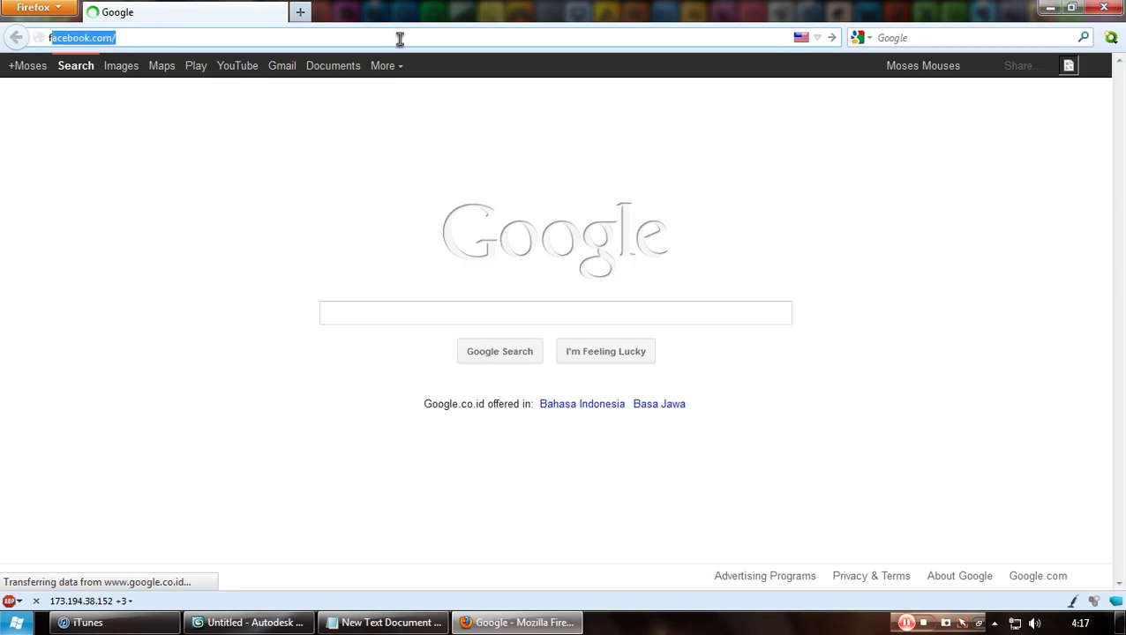
{"action": "type", "text": "ree3dmodels"}
{"action": "key", "text": "Return"}
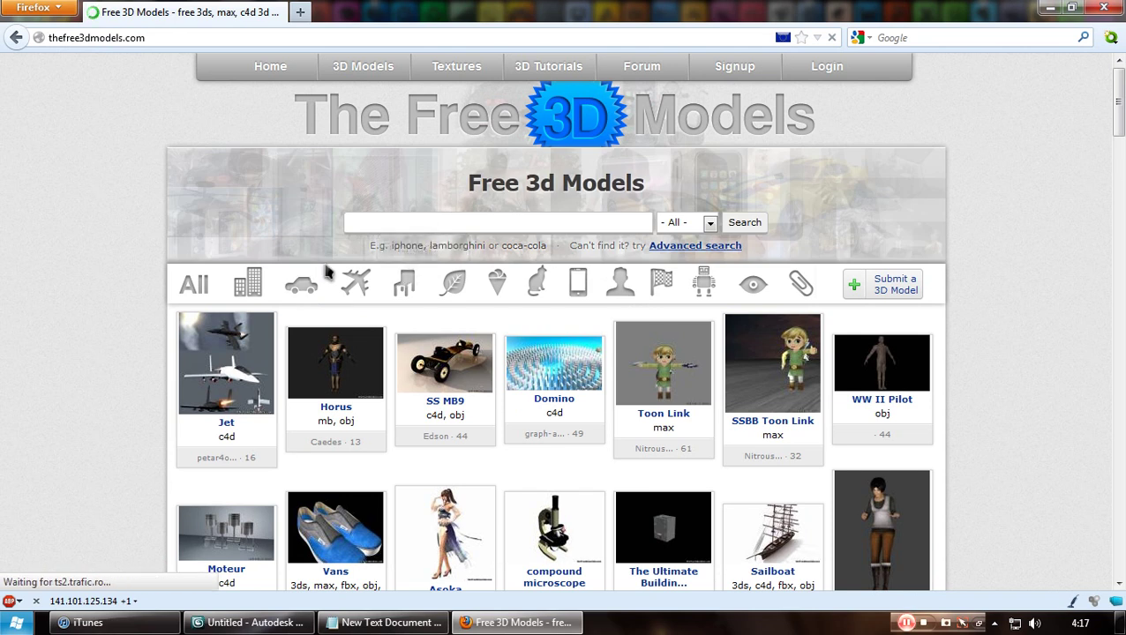
{"action": "left_click", "coordinate": [248, 282]}
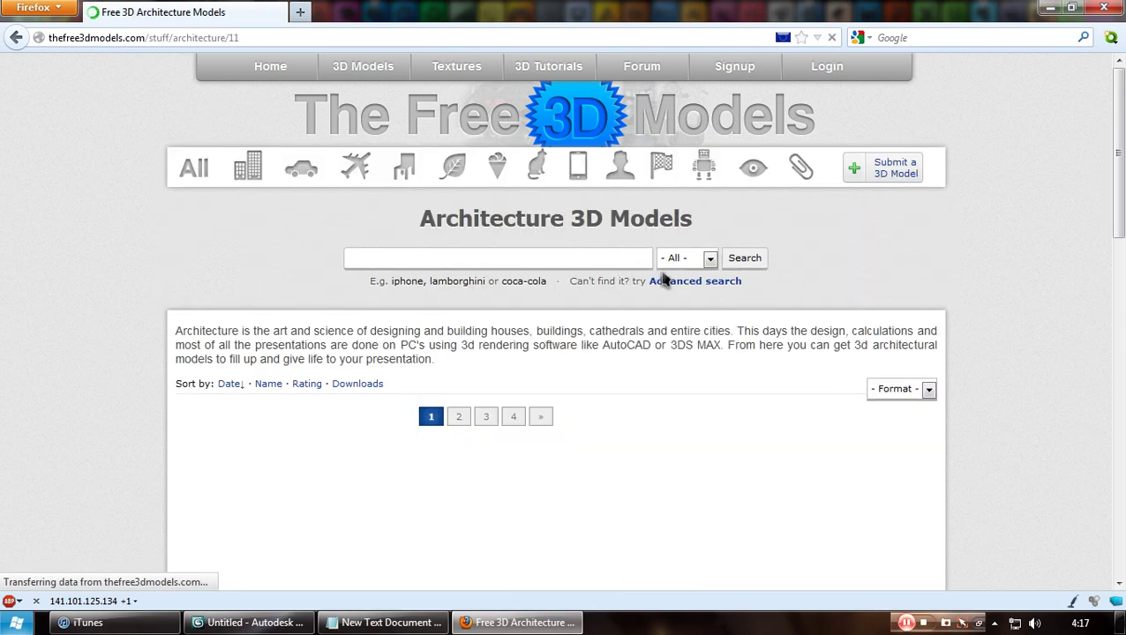
{"action": "scroll", "coordinate": [754, 278], "scroll_direction": "down", "scroll_amount": 5}
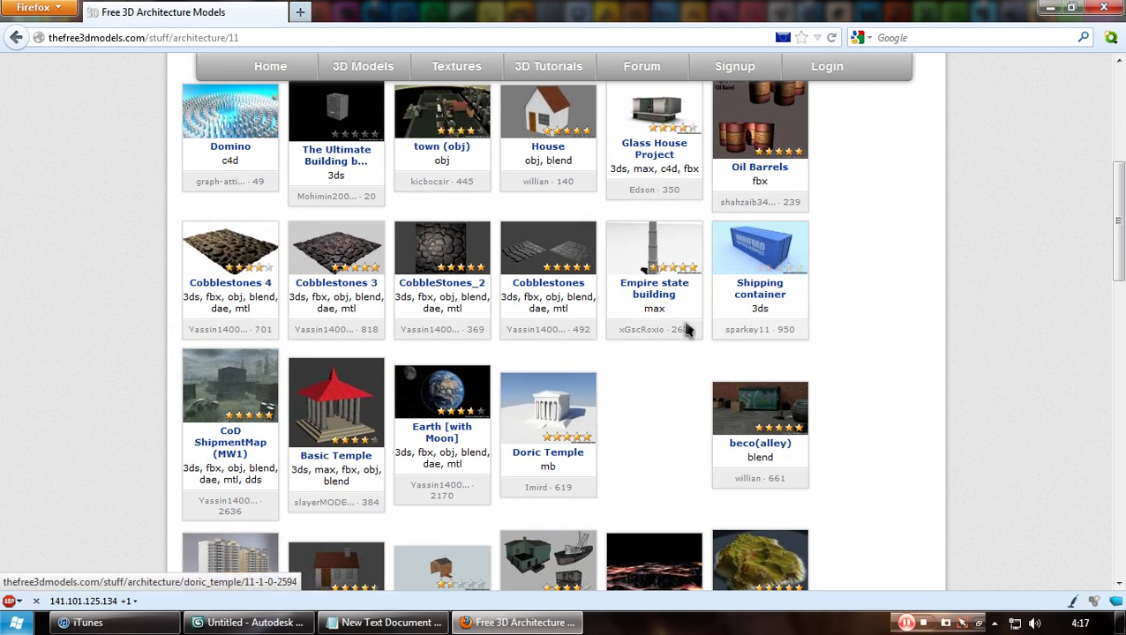
{"action": "scroll", "coordinate": [317, 370], "scroll_direction": "down", "scroll_amount": 2}
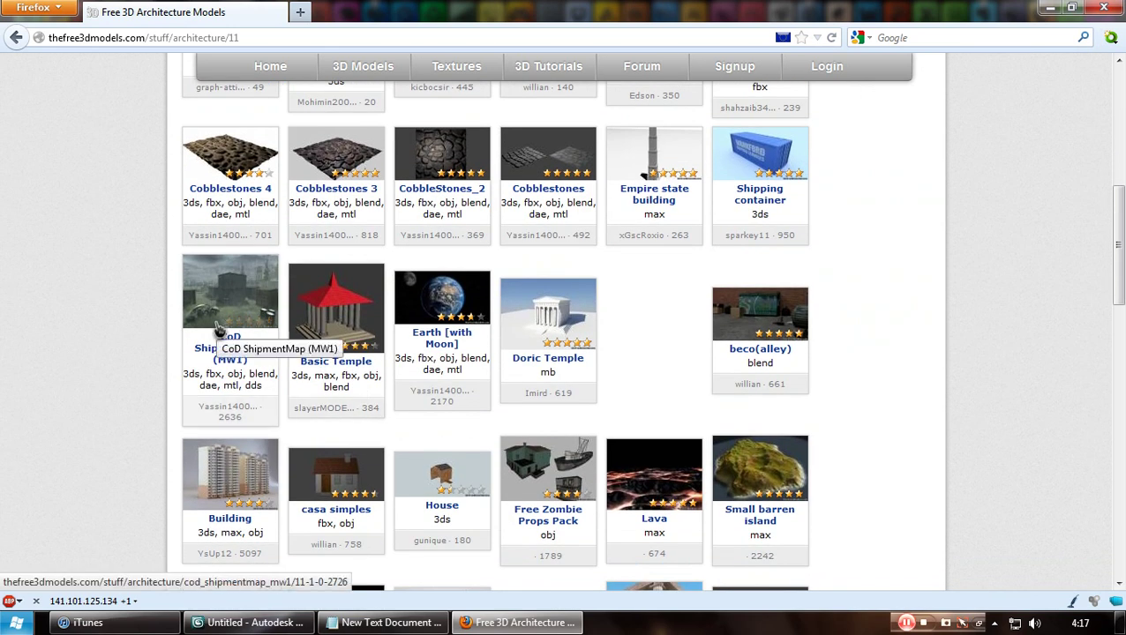
- Preview the CoD ShipmentMap (MW1) model in a new tab, then close it
{"action": "right_click", "coordinate": [227, 332]}
{"action": "left_click", "coordinate": [256, 233]}
{"action": "scroll", "coordinate": [413, 273], "scroll_direction": "down", "scroll_amount": 3}
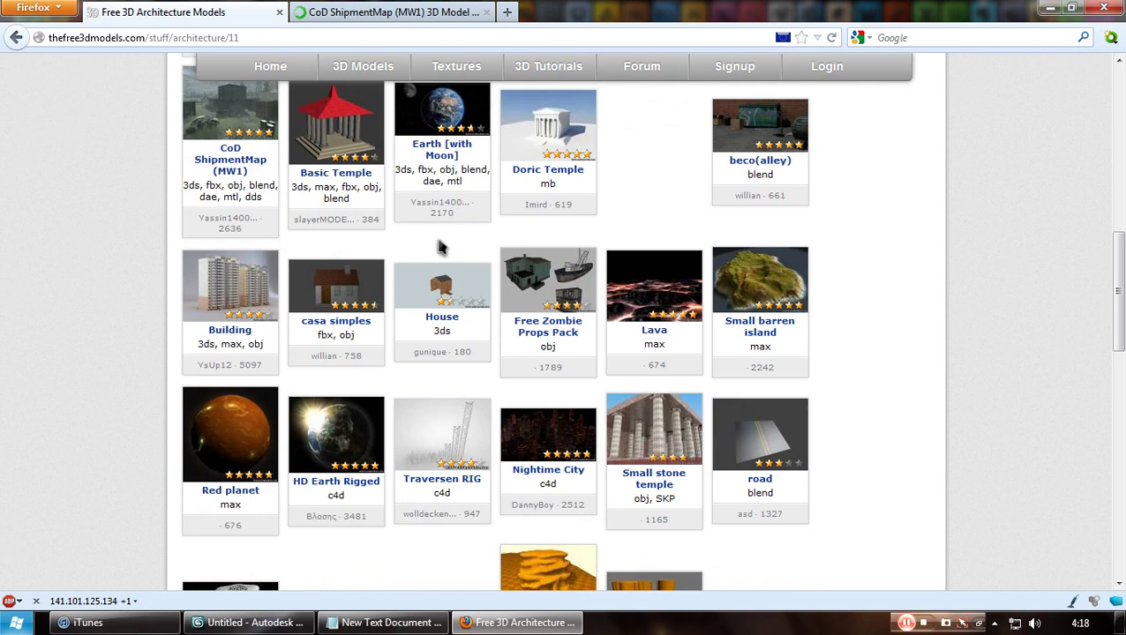
{"action": "key", "text": "ctrl+Tab"}
{"action": "scroll", "coordinate": [423, 302], "scroll_direction": "down", "scroll_amount": 3}
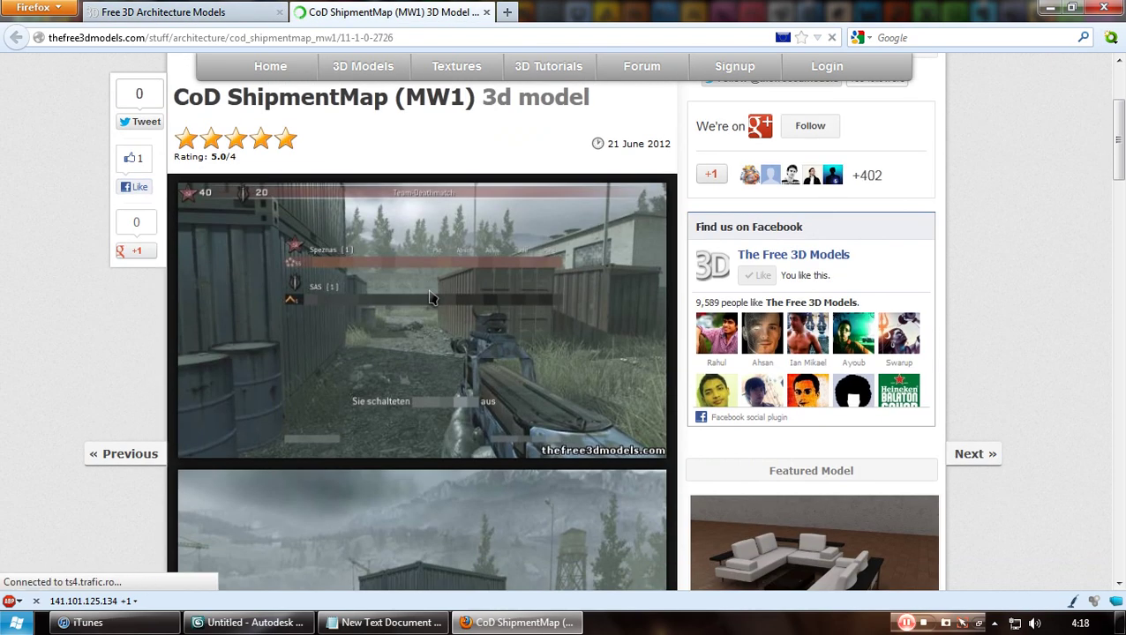
{"action": "scroll", "coordinate": [430, 291], "scroll_direction": "down", "scroll_amount": 4}
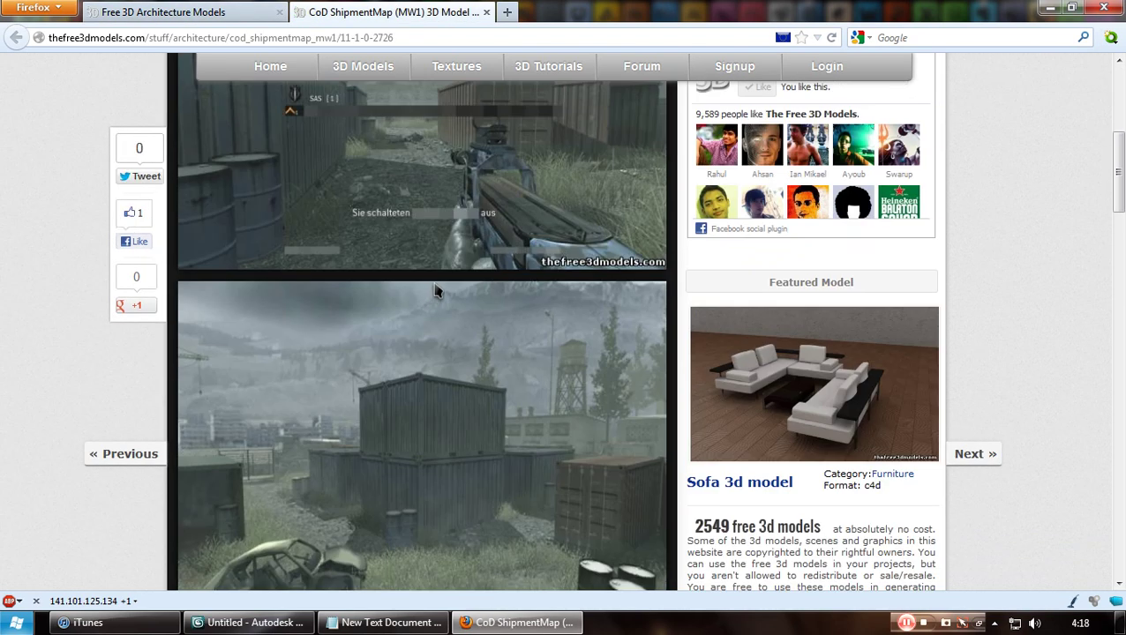
{"action": "left_click", "coordinate": [486, 12]}
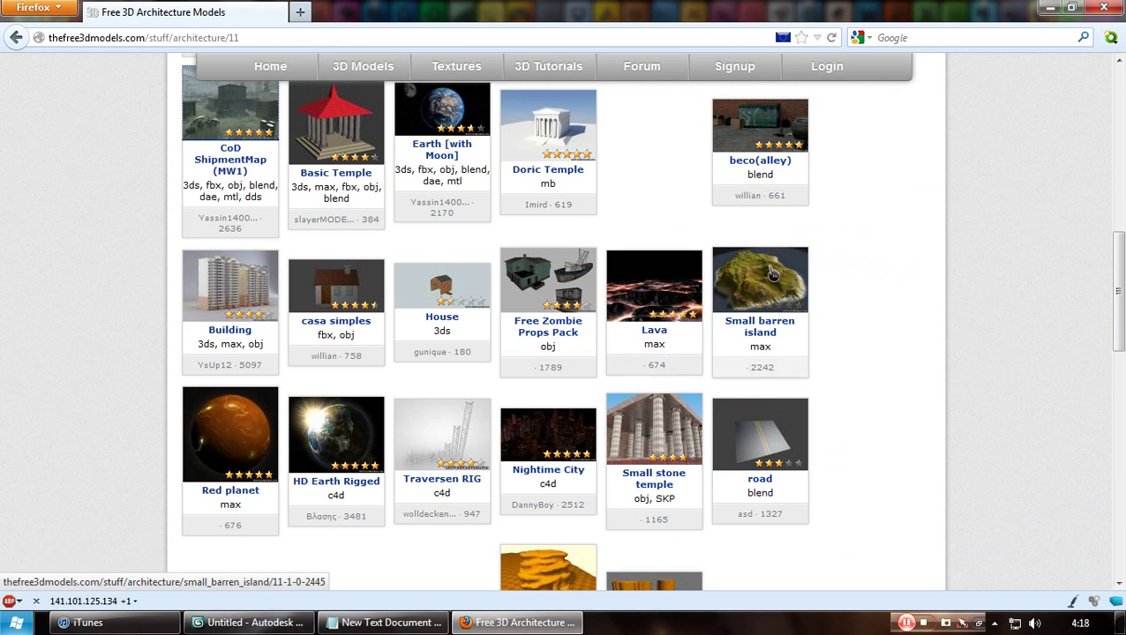
- Open the Small barren island model page in a new tab and scroll through it
{"action": "right_click", "coordinate": [772, 276]}
{"action": "left_click", "coordinate": [811, 238]}
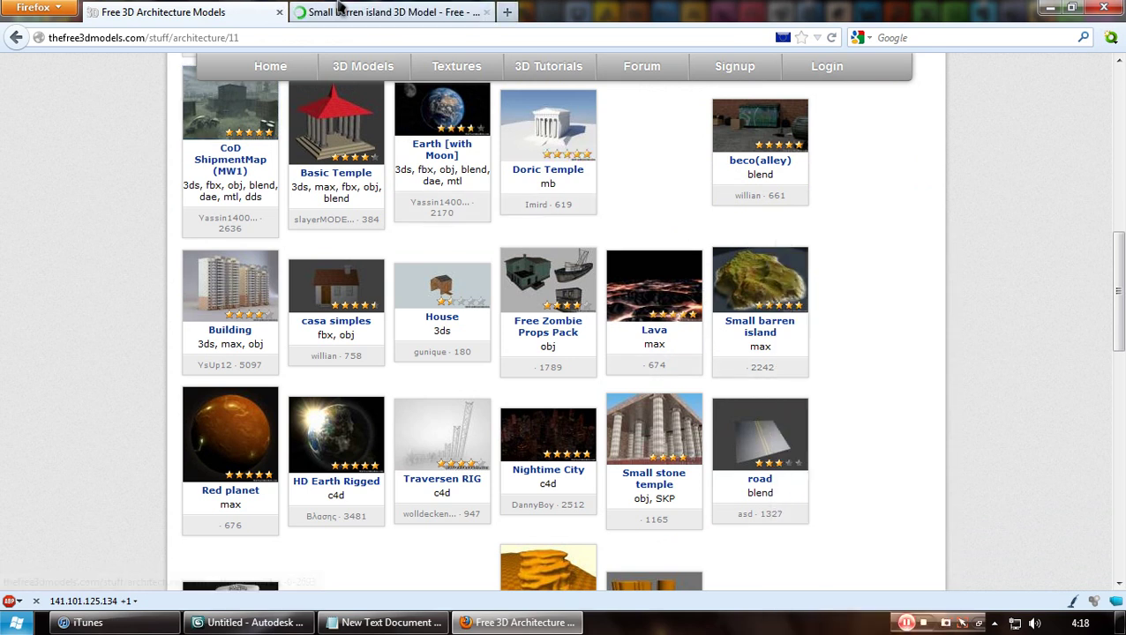
{"action": "left_click", "coordinate": [338, 10]}
{"action": "scroll", "coordinate": [467, 326], "scroll_direction": "down", "scroll_amount": 3}
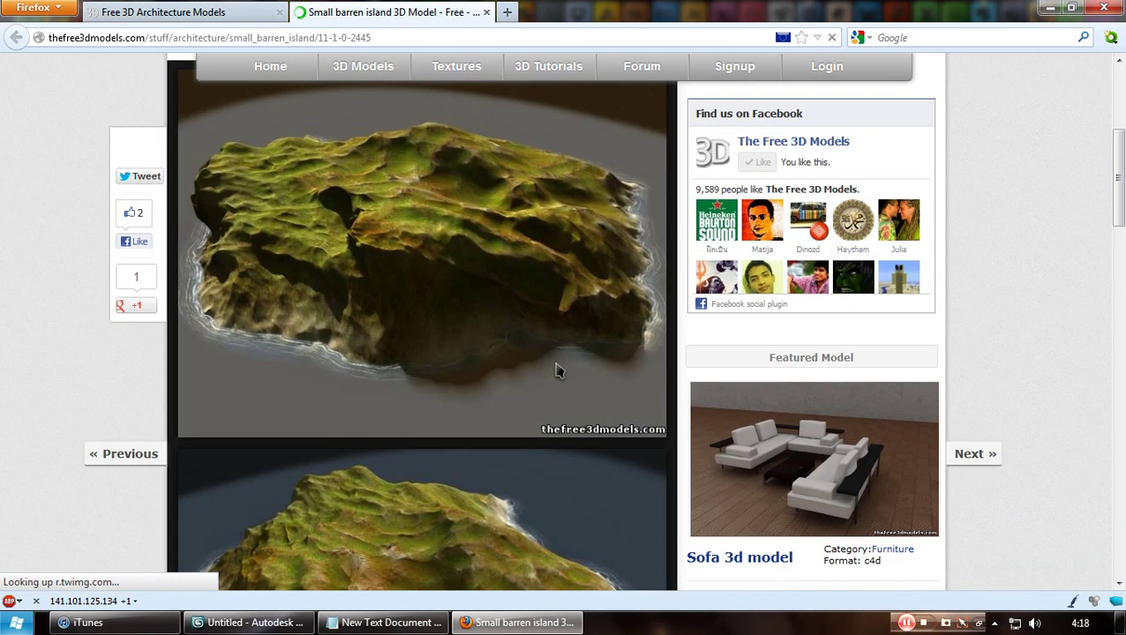
{"action": "scroll", "coordinate": [556, 371], "scroll_direction": "down", "scroll_amount": 5}
{"action": "scroll", "coordinate": [558, 407], "scroll_direction": "down", "scroll_amount": 2}
- Start the island.zip (20.34 MB) download from MediaFire and accept it in IDM
{"action": "left_click", "coordinate": [547, 409]}
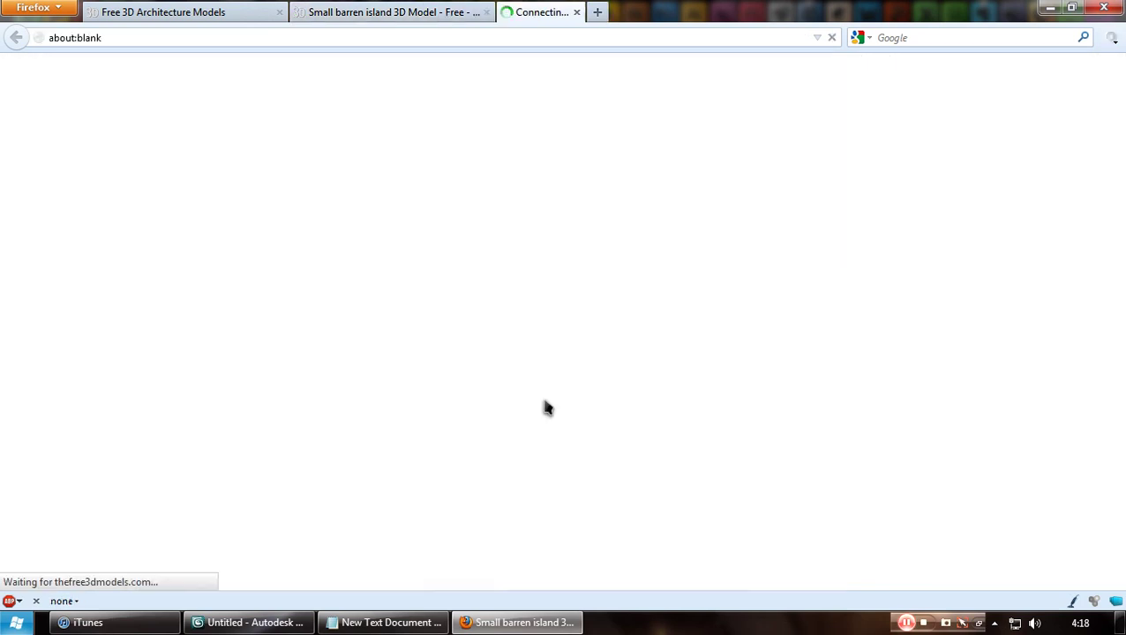
{"action": "left_click", "coordinate": [445, 18]}
{"action": "left_click", "coordinate": [520, 13]}
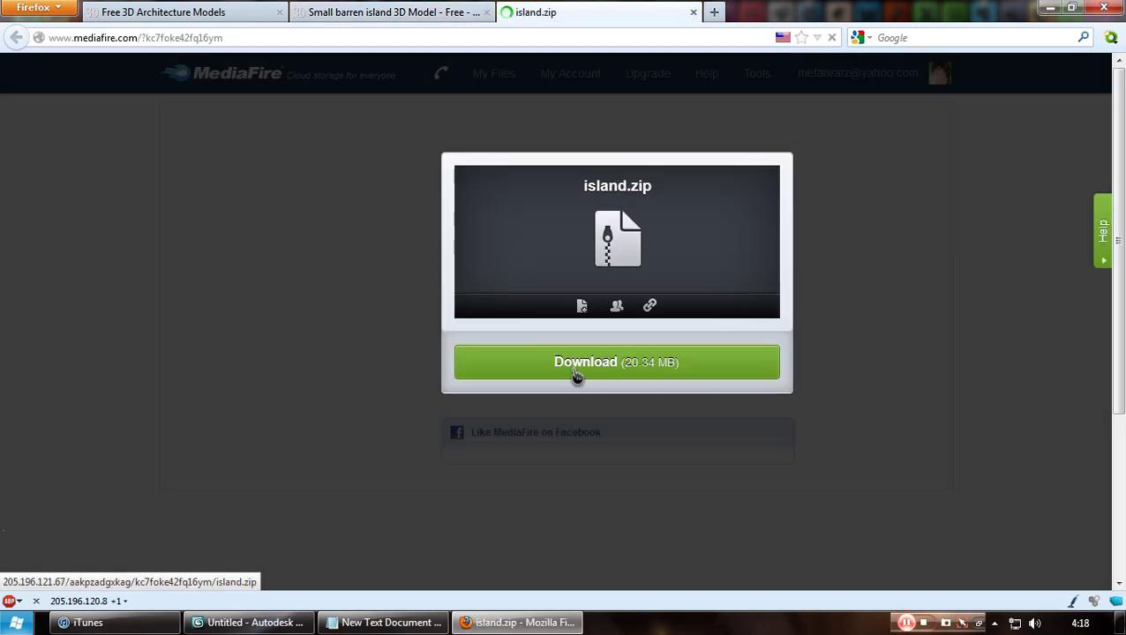
{"action": "left_click", "coordinate": [575, 375]}
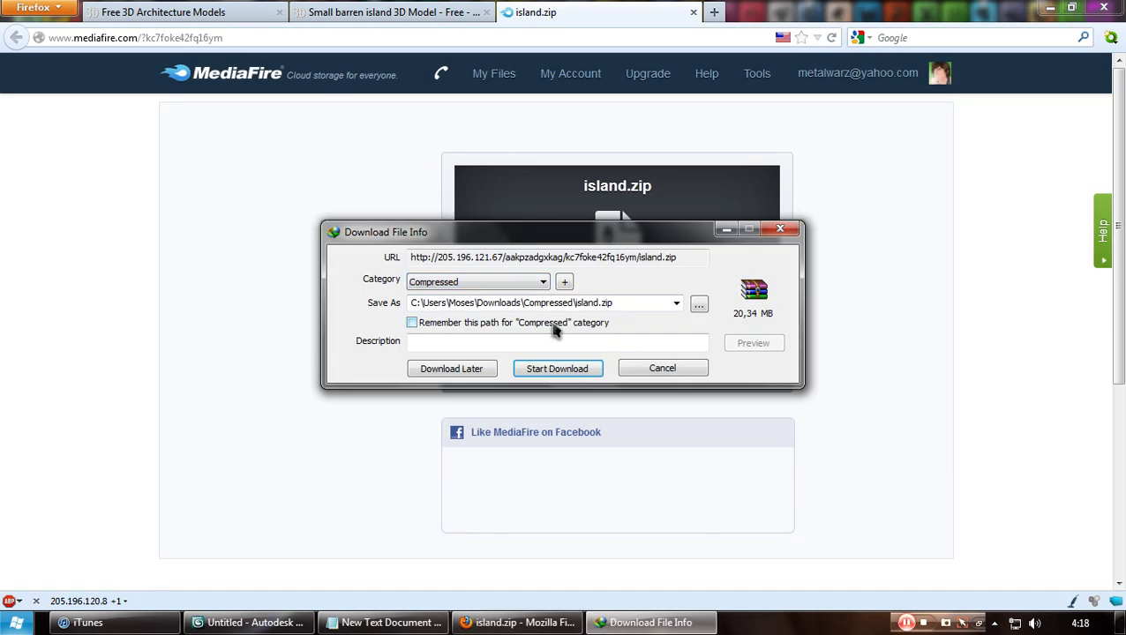
{"action": "left_click", "coordinate": [551, 369]}
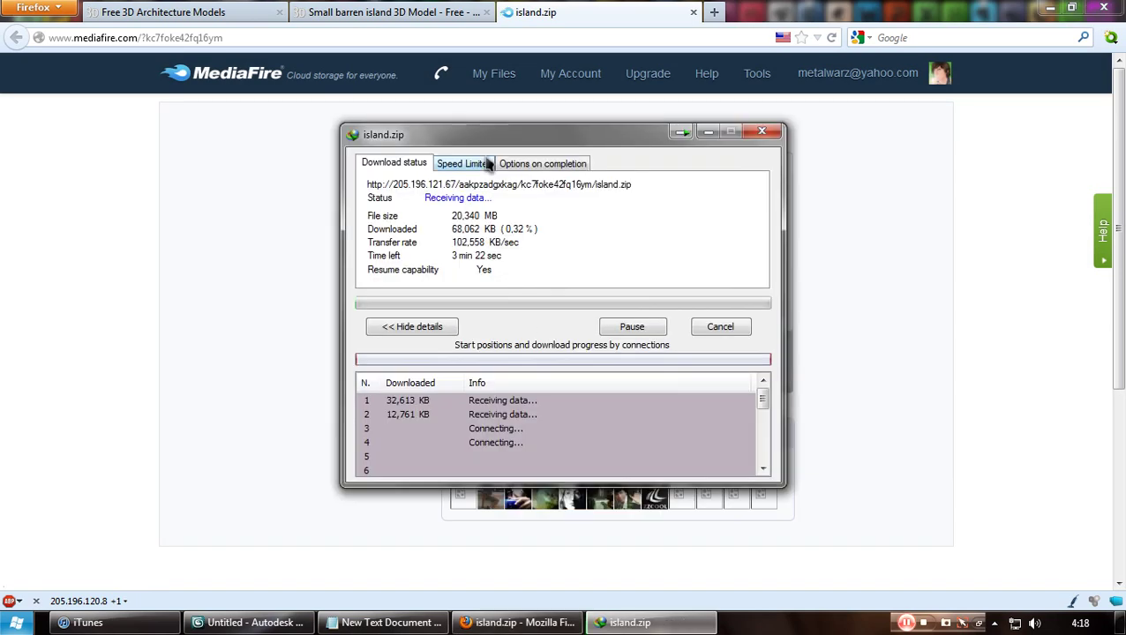
- Close the download and Small barren island pages, then close Firefox
{"action": "left_click", "coordinate": [690, 12]}
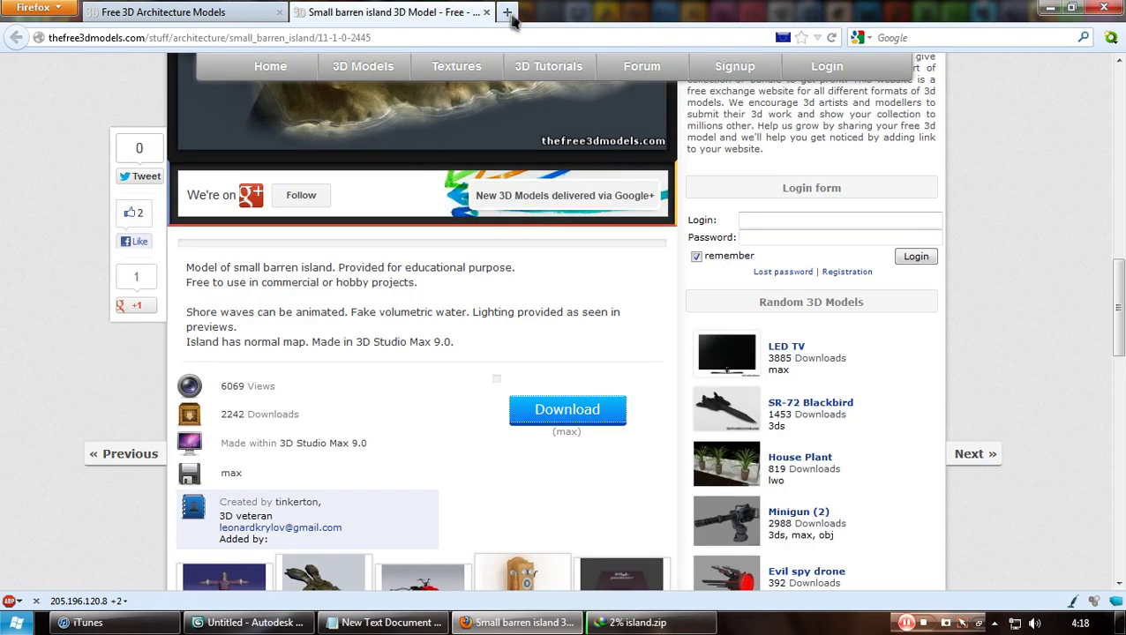
{"action": "left_click", "coordinate": [487, 12]}
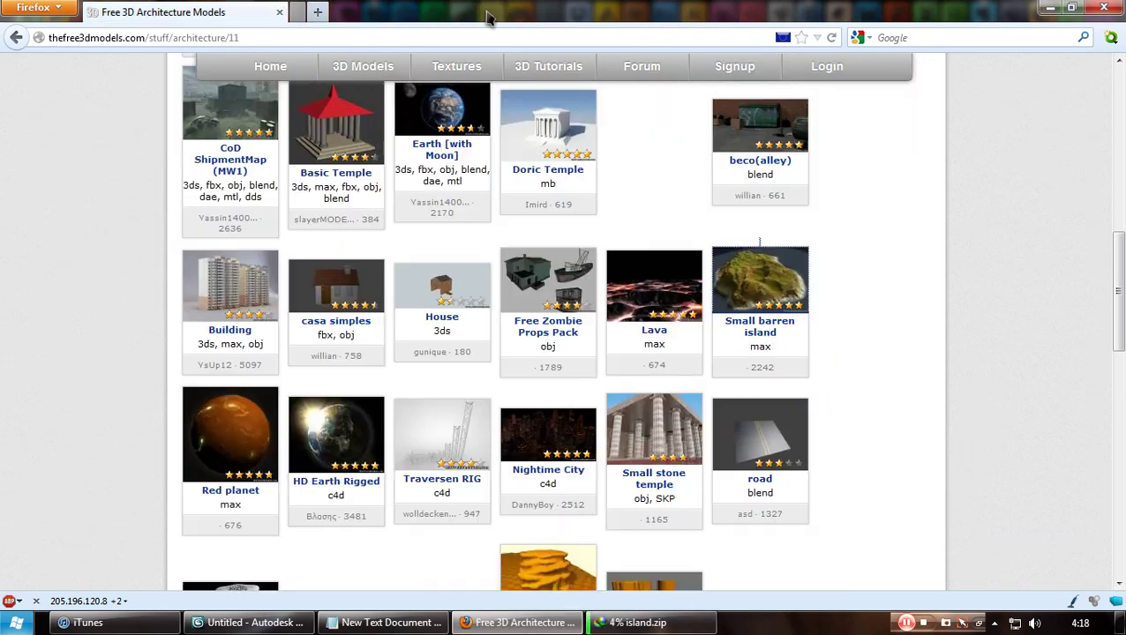
{"action": "scroll", "coordinate": [824, 196], "scroll_direction": "down", "scroll_amount": 3}
{"action": "scroll", "coordinate": [827, 194], "scroll_direction": "down", "scroll_amount": 3}
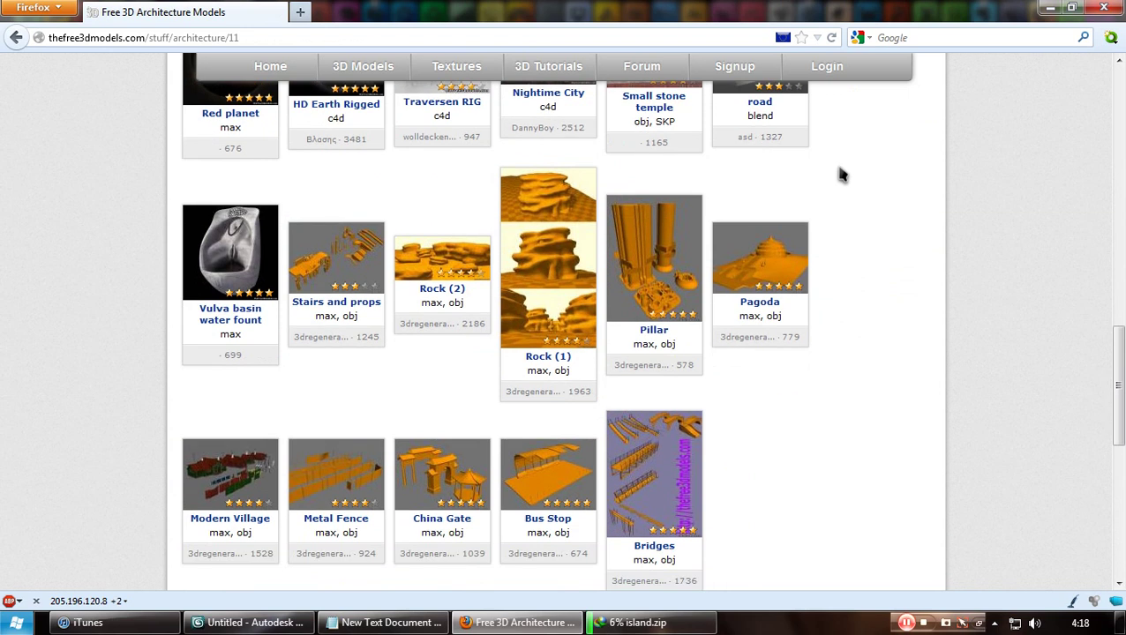
{"action": "scroll", "coordinate": [908, 146], "scroll_direction": "up", "scroll_amount": 5}
{"action": "scroll", "coordinate": [909, 146], "scroll_direction": "up", "scroll_amount": 2}
{"action": "scroll", "coordinate": [909, 145], "scroll_direction": "up", "scroll_amount": 1}
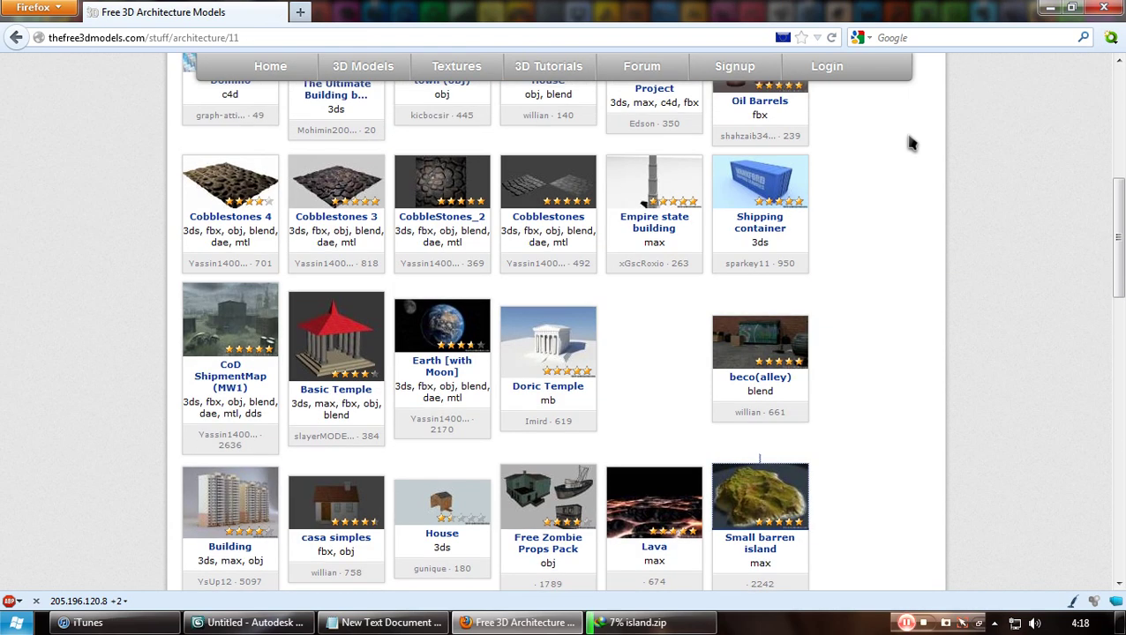
{"action": "scroll", "coordinate": [911, 143], "scroll_direction": "up", "scroll_amount": 4}
{"action": "scroll", "coordinate": [877, 156], "scroll_direction": "down", "scroll_amount": 4}
{"action": "scroll", "coordinate": [869, 156], "scroll_direction": "down", "scroll_amount": 4}
{"action": "scroll", "coordinate": [873, 154], "scroll_direction": "down", "scroll_amount": 3}
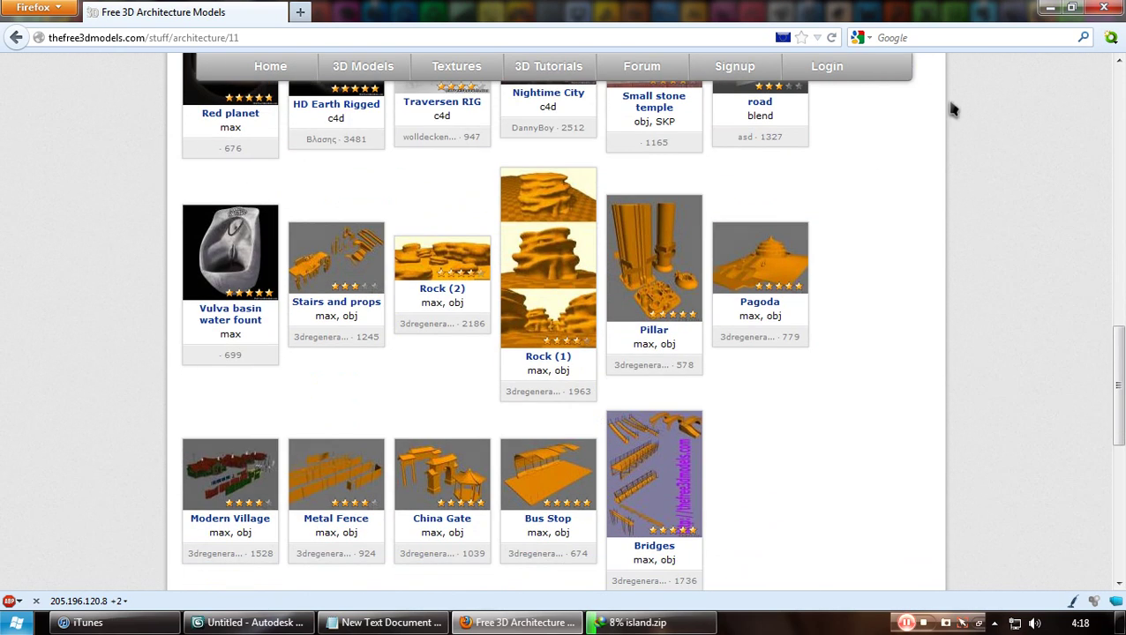
{"action": "left_click", "coordinate": [1104, 17]}
- Move the IDM progress window to the upper right and glance at the note
{"action": "left_click_drag", "start_coordinate": [522, 143], "coordinate": [660, 74]}
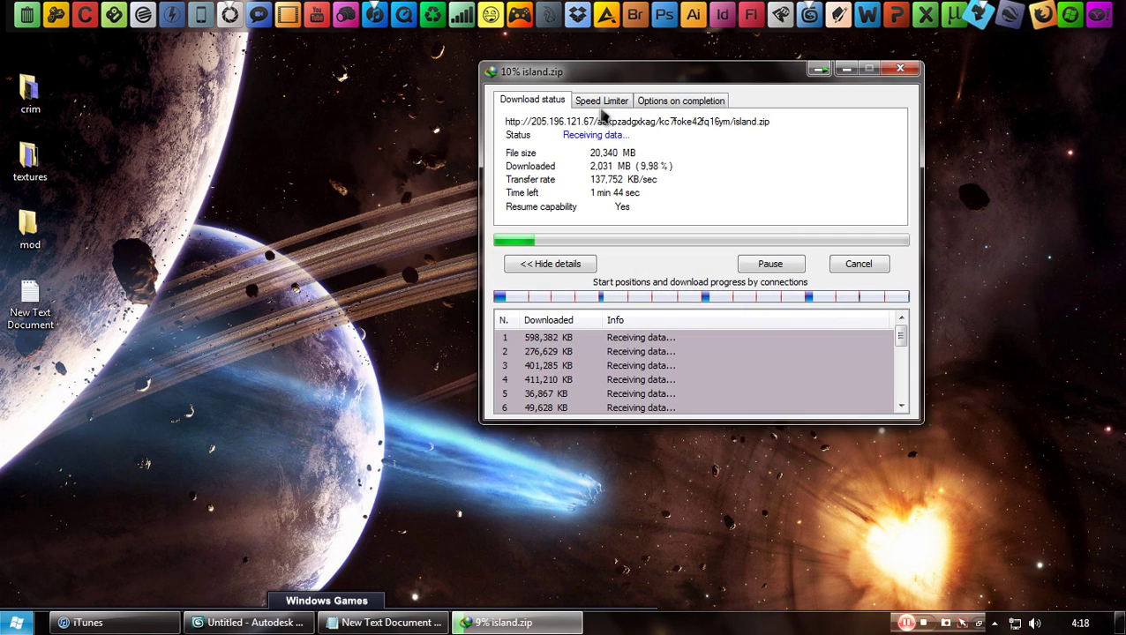
{"action": "double_click", "coordinate": [30, 305]}
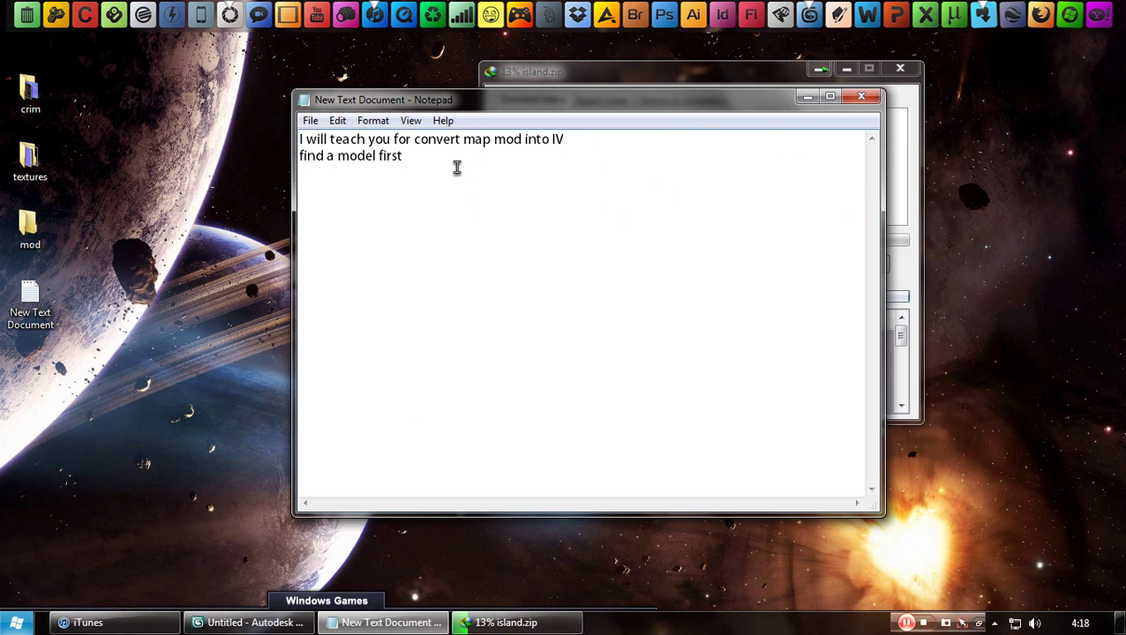
{"action": "left_click", "coordinate": [806, 96]}
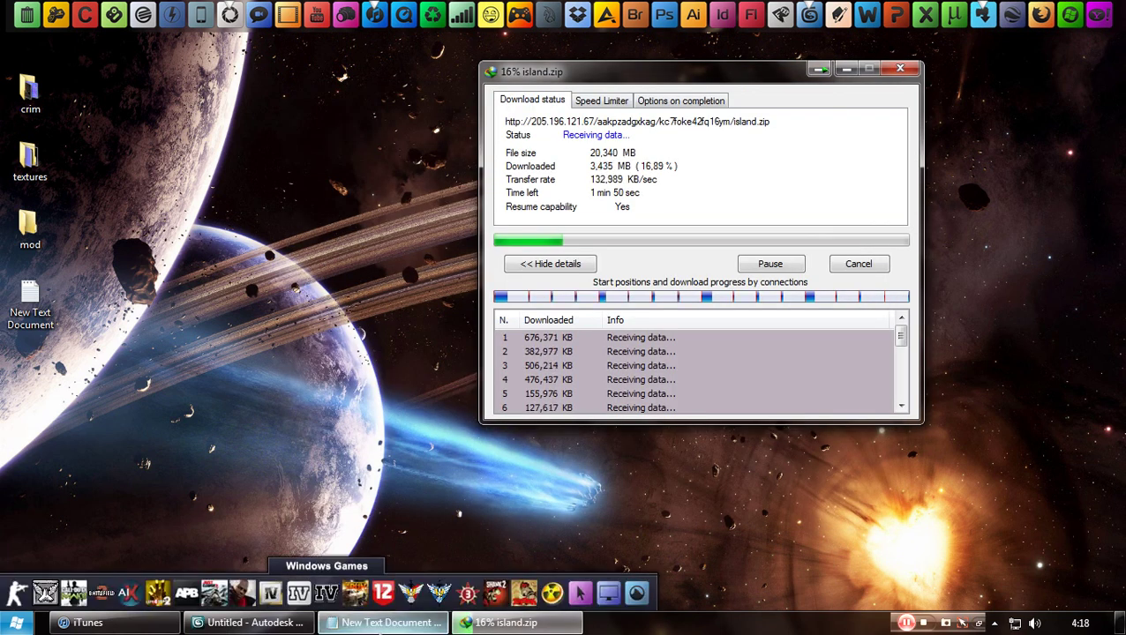
- Revisit the note, hide it and nudge the download window as island.zip passes a third
{"action": "left_click", "coordinate": [388, 623]}
{"action": "type", "text": "I will convert island from free model website"}
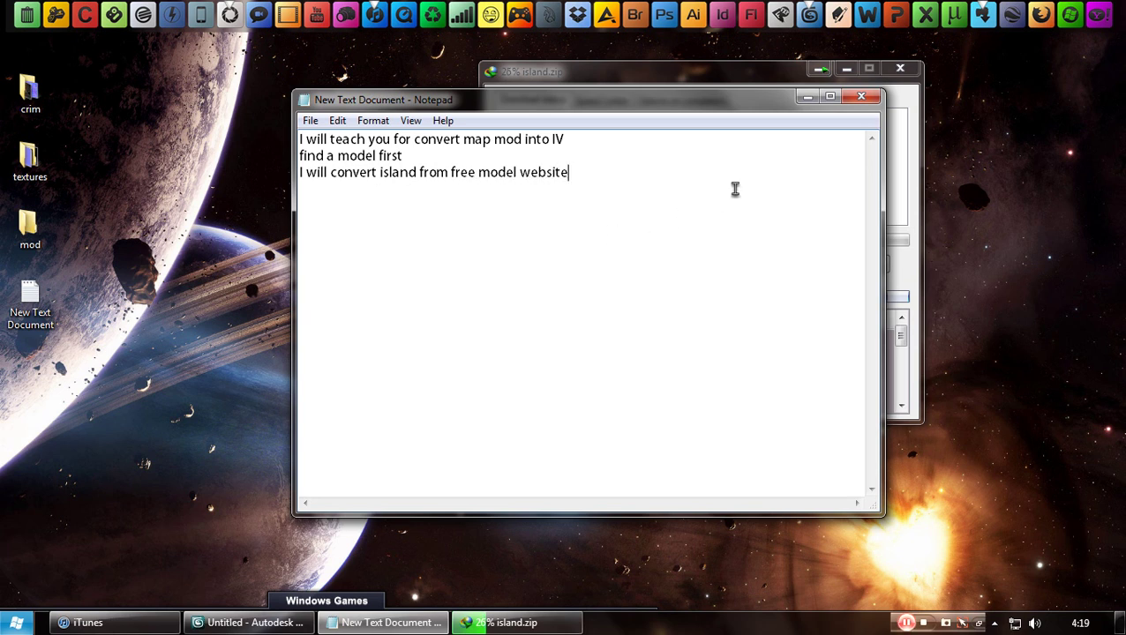
{"action": "left_click", "coordinate": [806, 99]}
{"action": "left_click_drag", "start_coordinate": [604, 87], "coordinate": [586, 89]}
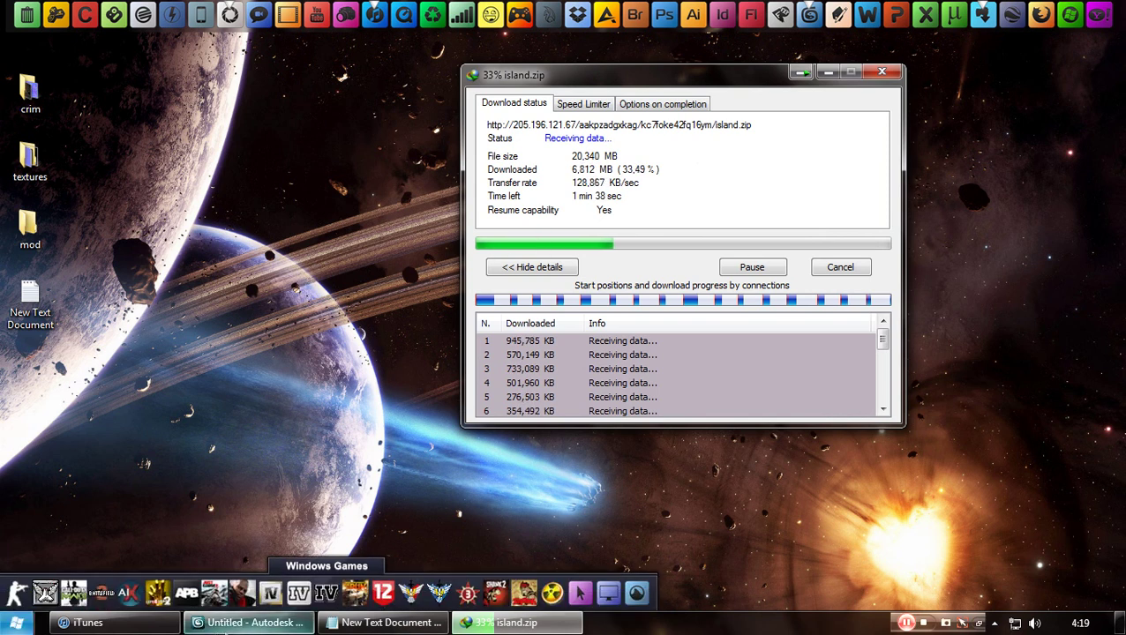
{"action": "left_click", "coordinate": [243, 622]}
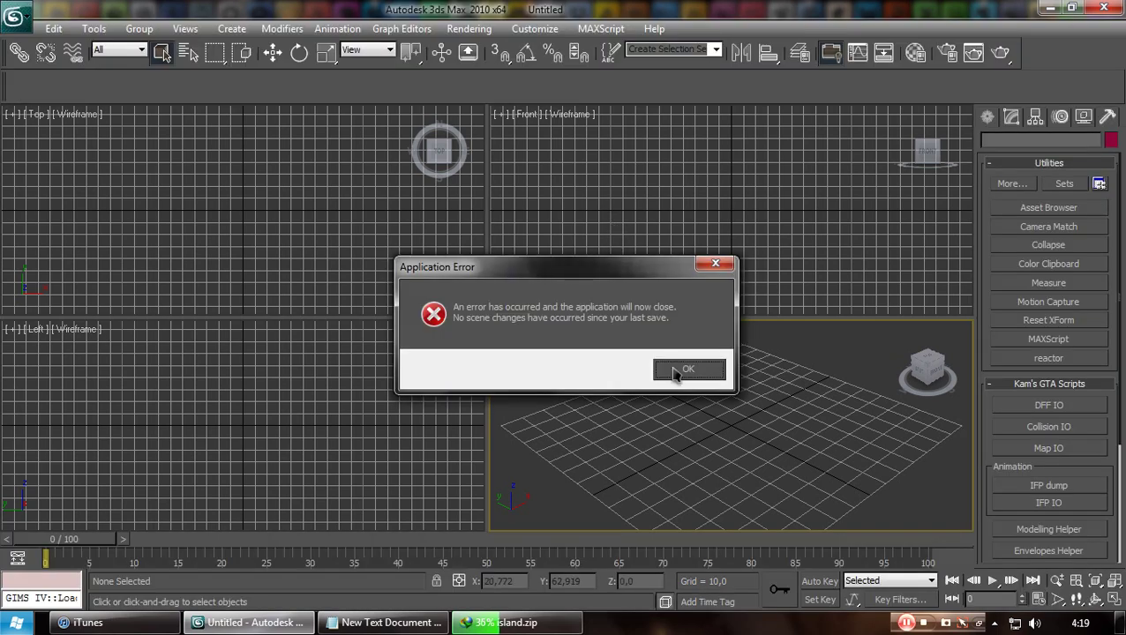
- Dismiss the 3ds Max crash error and close the Error Report without sending
{"action": "left_click", "coordinate": [675, 374]}
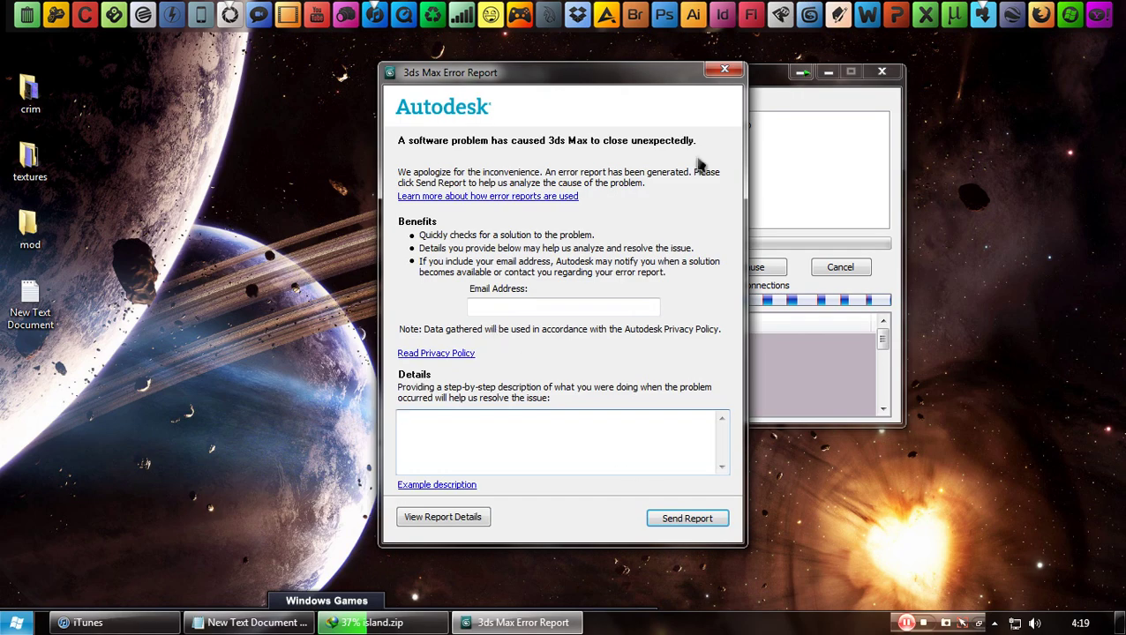
{"action": "left_click", "coordinate": [724, 69]}
{"action": "left_click", "coordinate": [696, 346]}
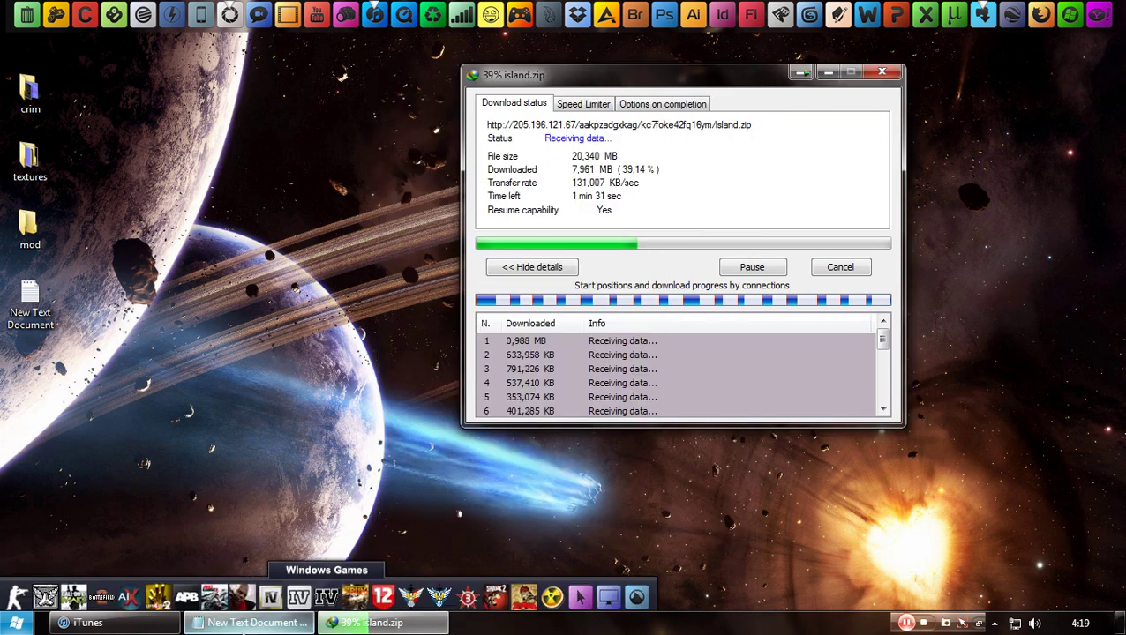
- Check the notes, minimize them, and relaunch 3ds Max 2010 while island.zip reaches 50%
{"action": "left_click", "coordinate": [246, 623]}
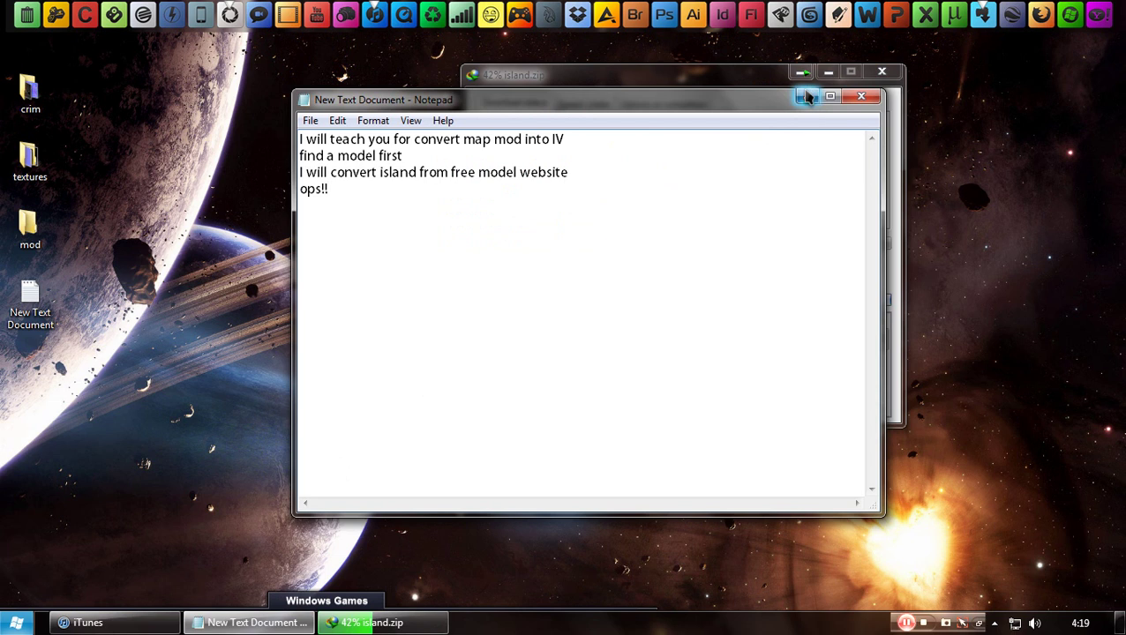
{"action": "left_click", "coordinate": [807, 99]}
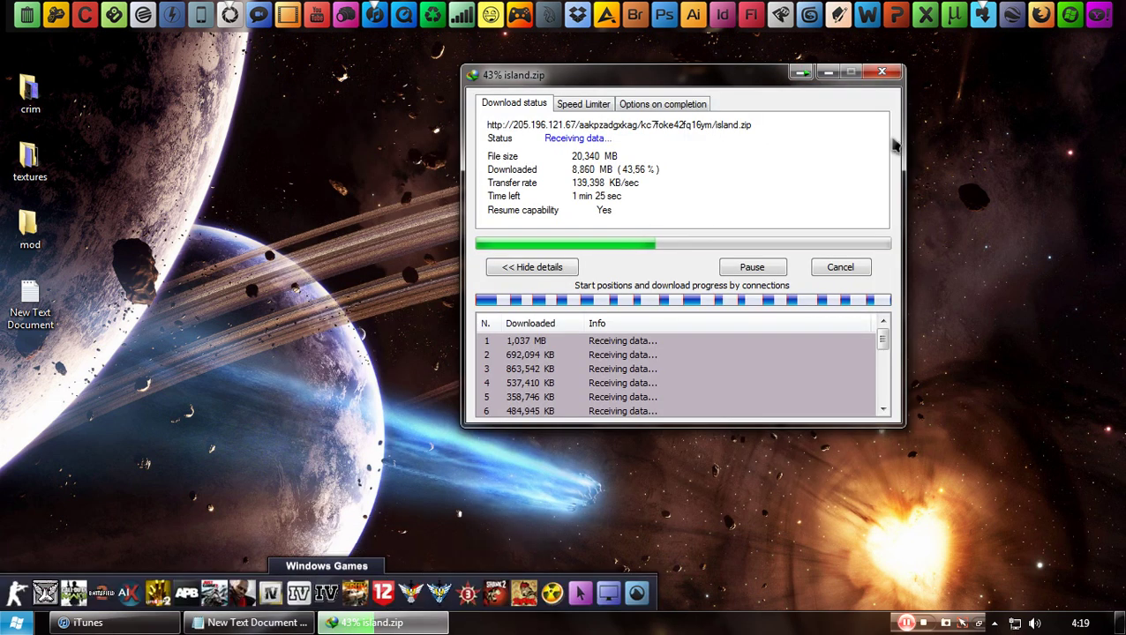
{"action": "left_click", "coordinate": [808, 15]}
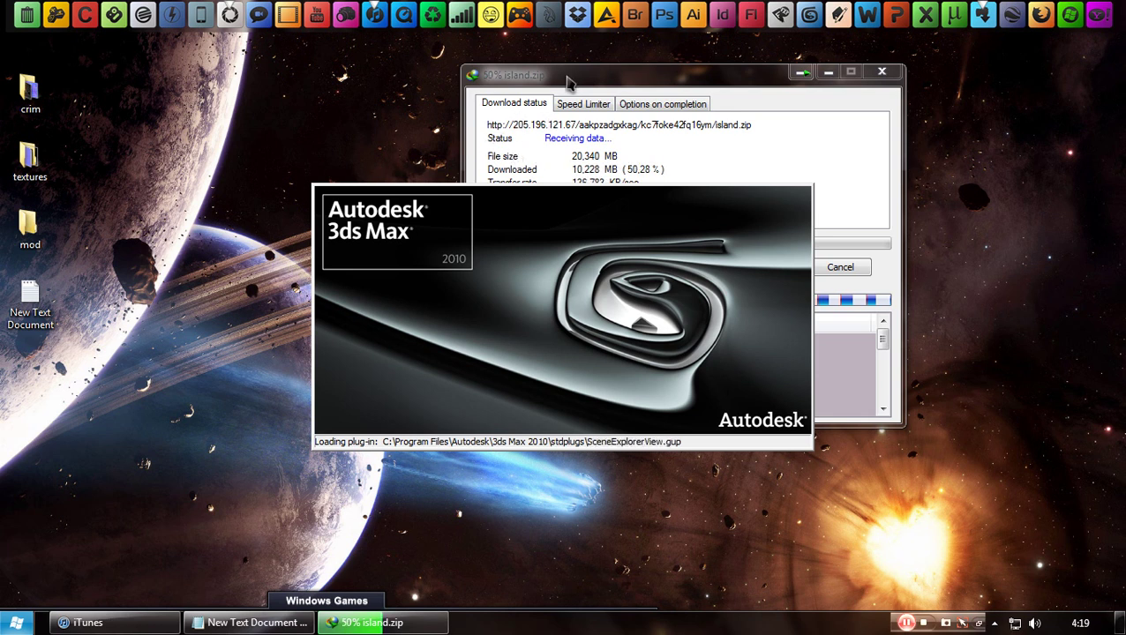
- Finish restarting 3ds Max, declining GIMS initialization and dismissing the 3ds Max 2012-only warning
{"action": "left_click_drag", "start_coordinate": [569, 78], "coordinate": [635, 77]}
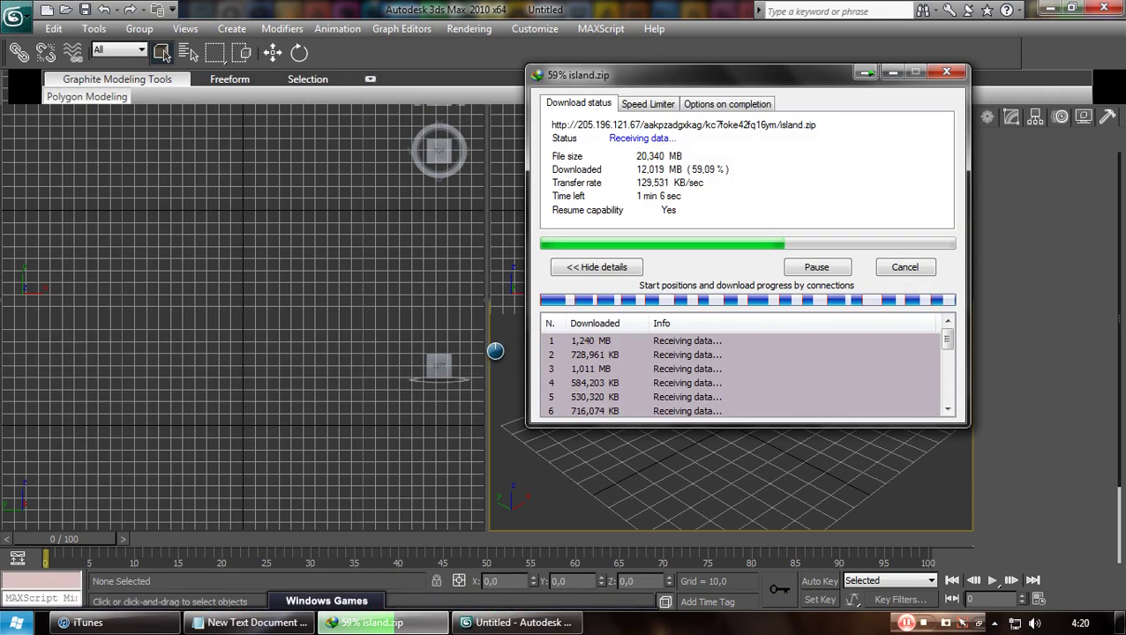
{"action": "left_click", "coordinate": [493, 626]}
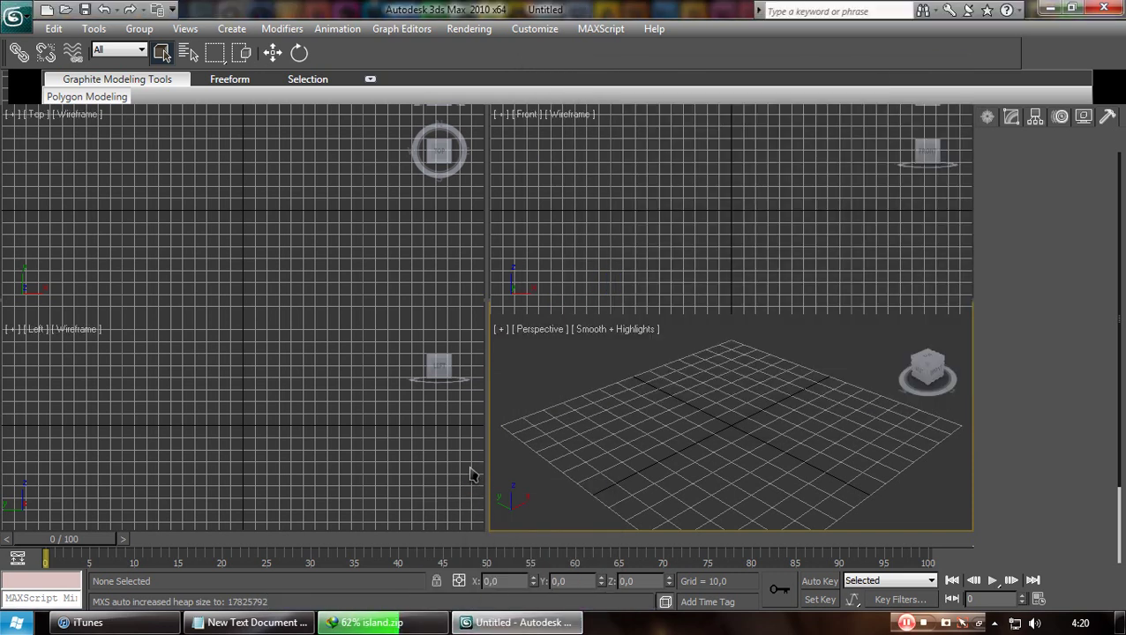
{"action": "left_click", "coordinate": [651, 368]}
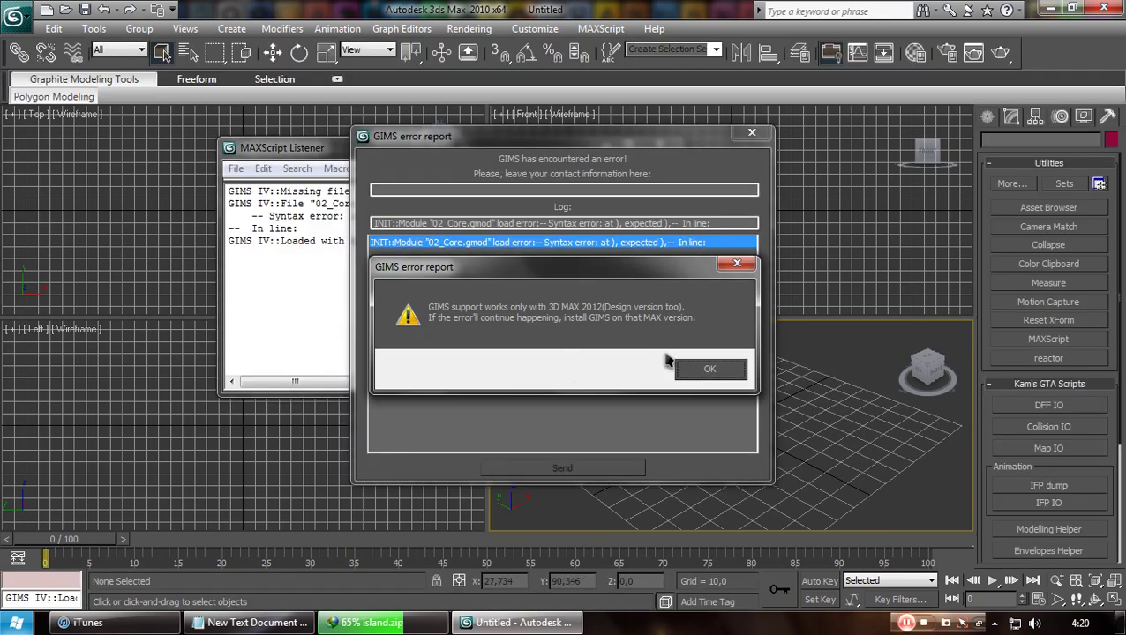
{"action": "left_click", "coordinate": [688, 368]}
- Close the GIMS error report and check island.zip's download, now at 76%
{"action": "left_click", "coordinate": [747, 135]}
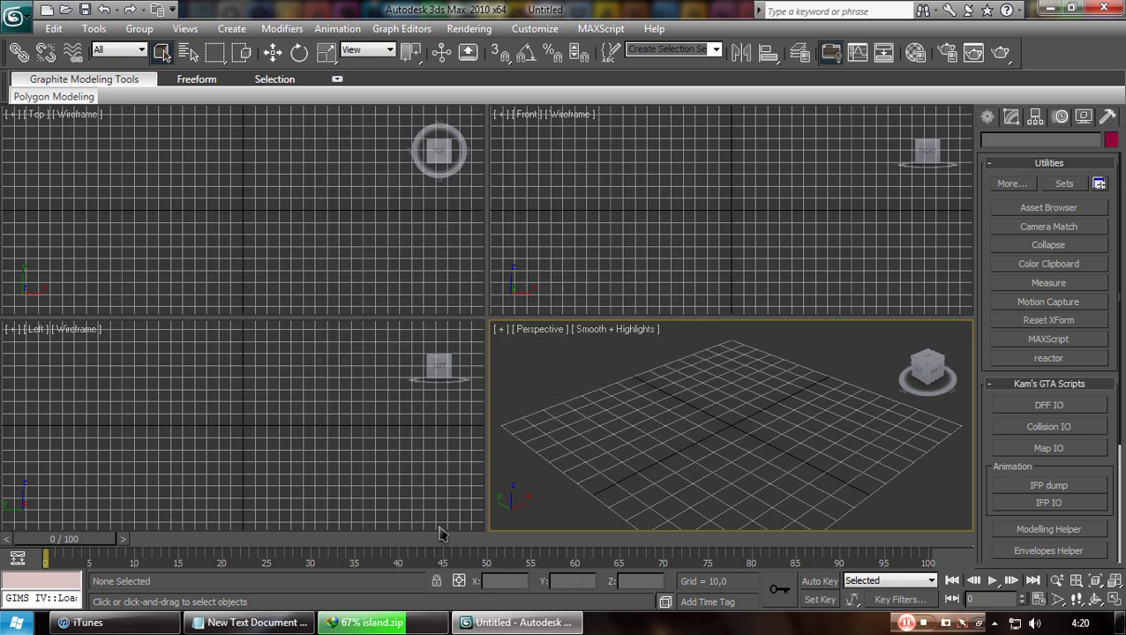
{"action": "left_click", "coordinate": [366, 622]}
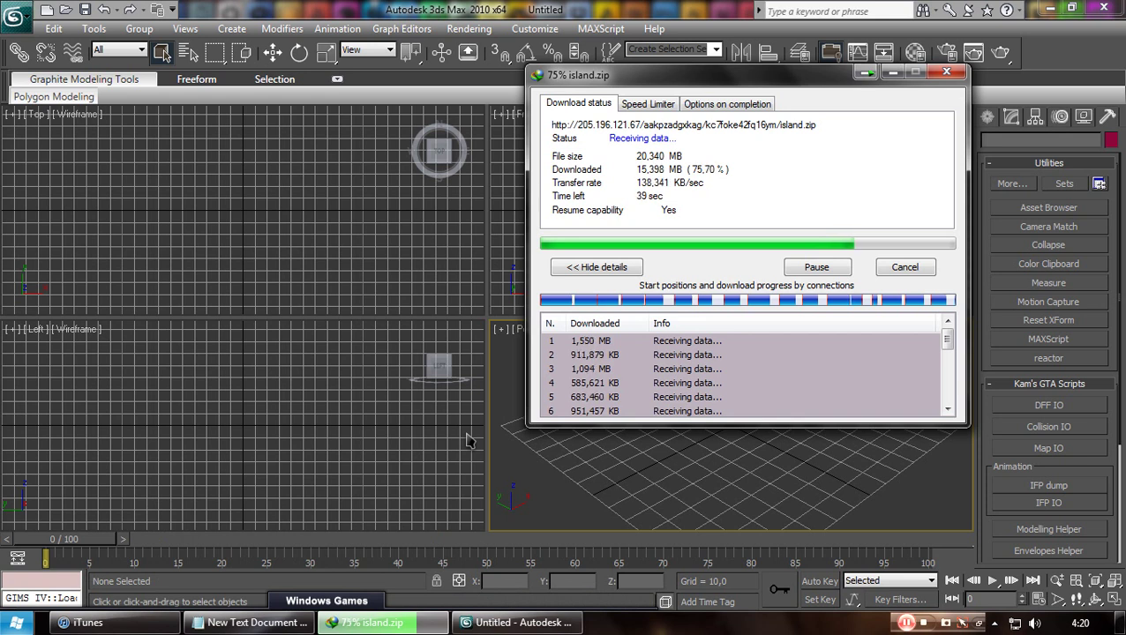
{"action": "mouse_move", "coordinate": [252, 623]}
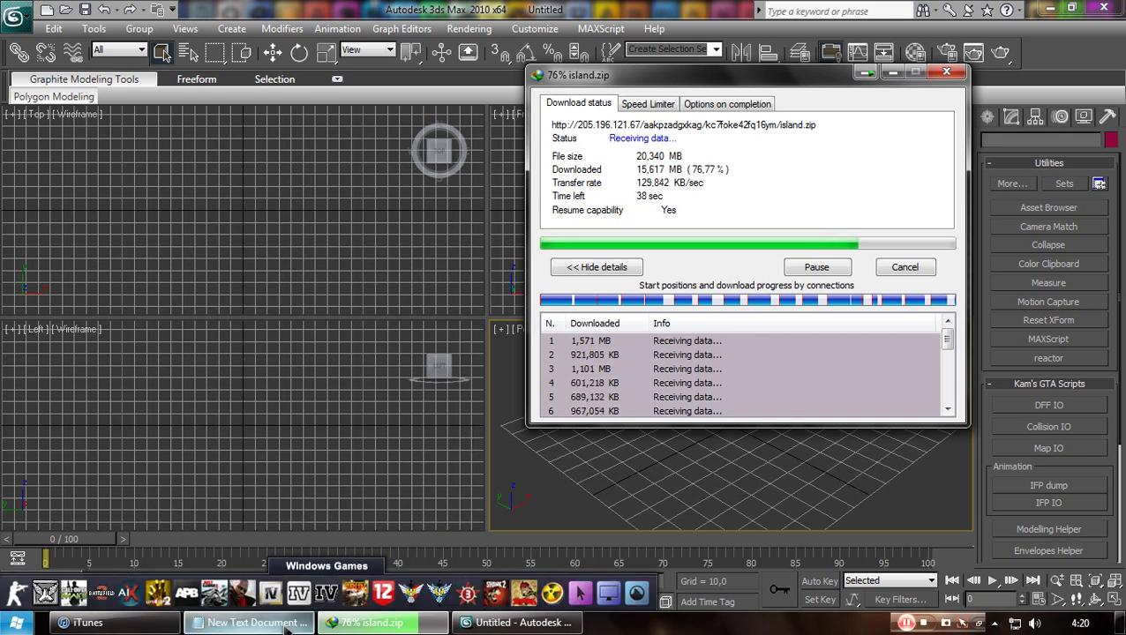
- Restore the Notepad notes over the IDM download dialog
{"action": "left_click", "coordinate": [285, 622]}
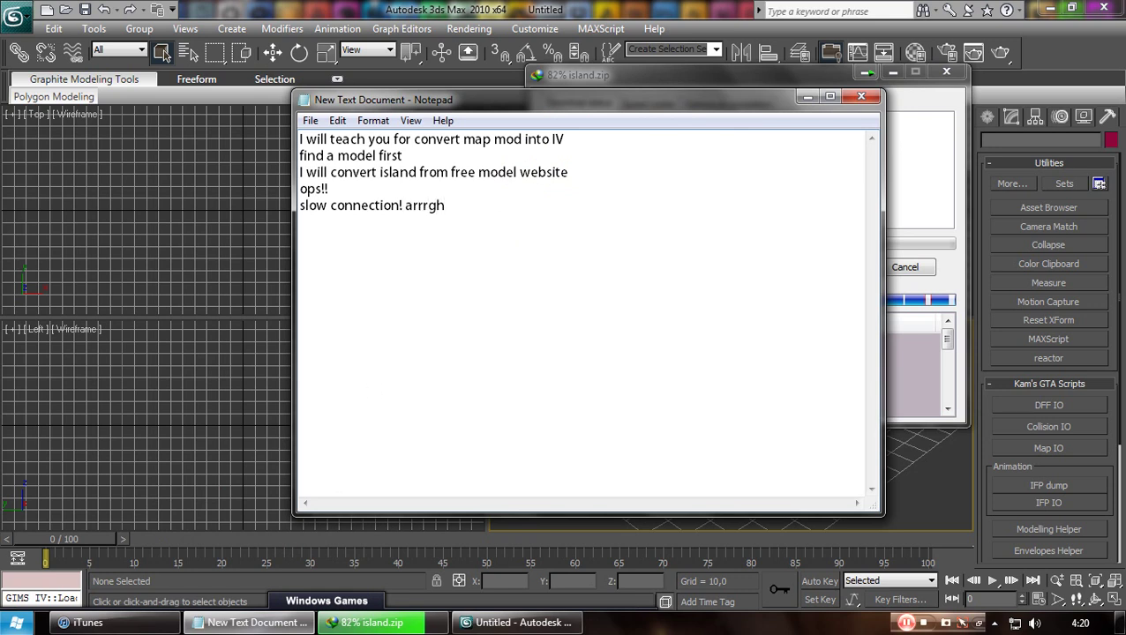
- Minimize Notepad while island.zip finishes downloading to Compressed downloads
{"action": "left_click", "coordinate": [807, 97]}
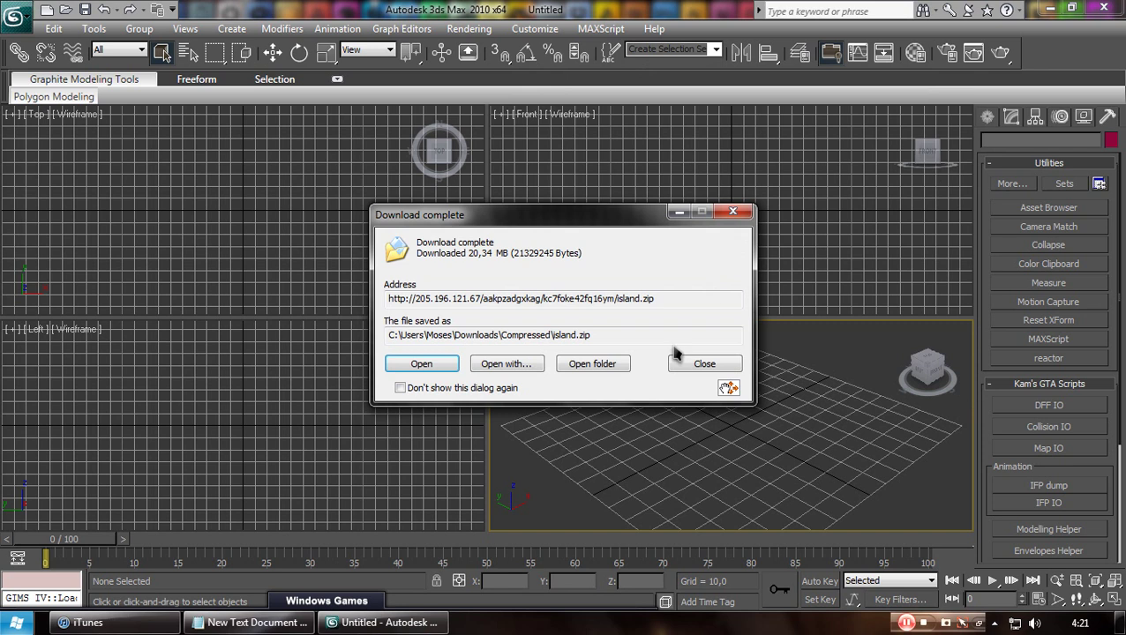
- Open island.zip in WinRAR and create a new folder named island beside it
{"action": "left_click", "coordinate": [542, 363]}
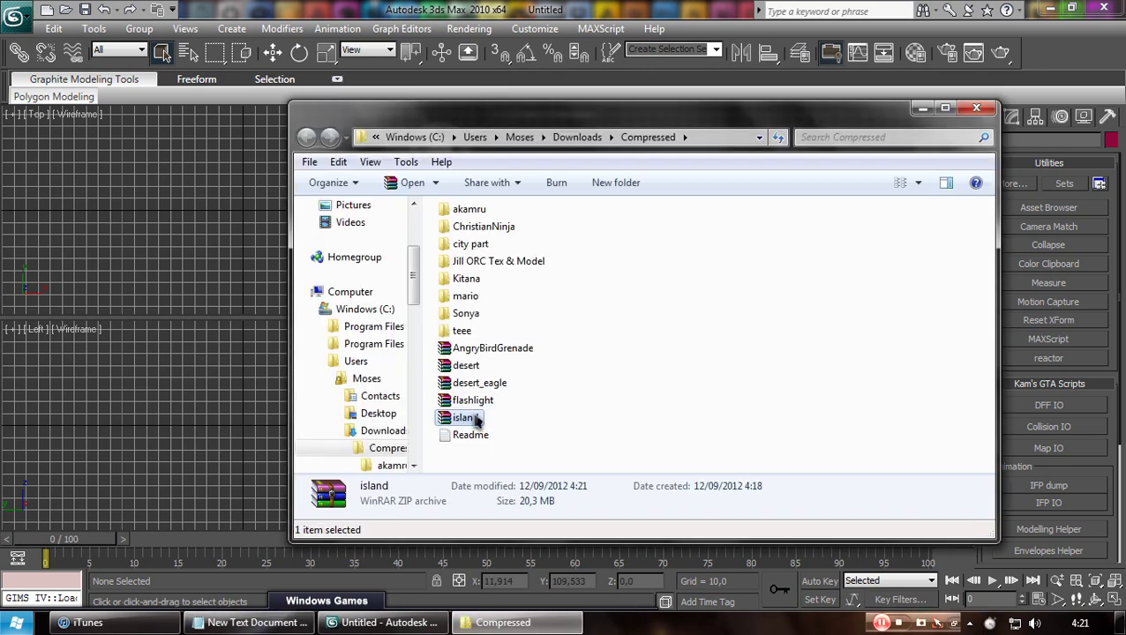
{"action": "double_click", "coordinate": [464, 418]}
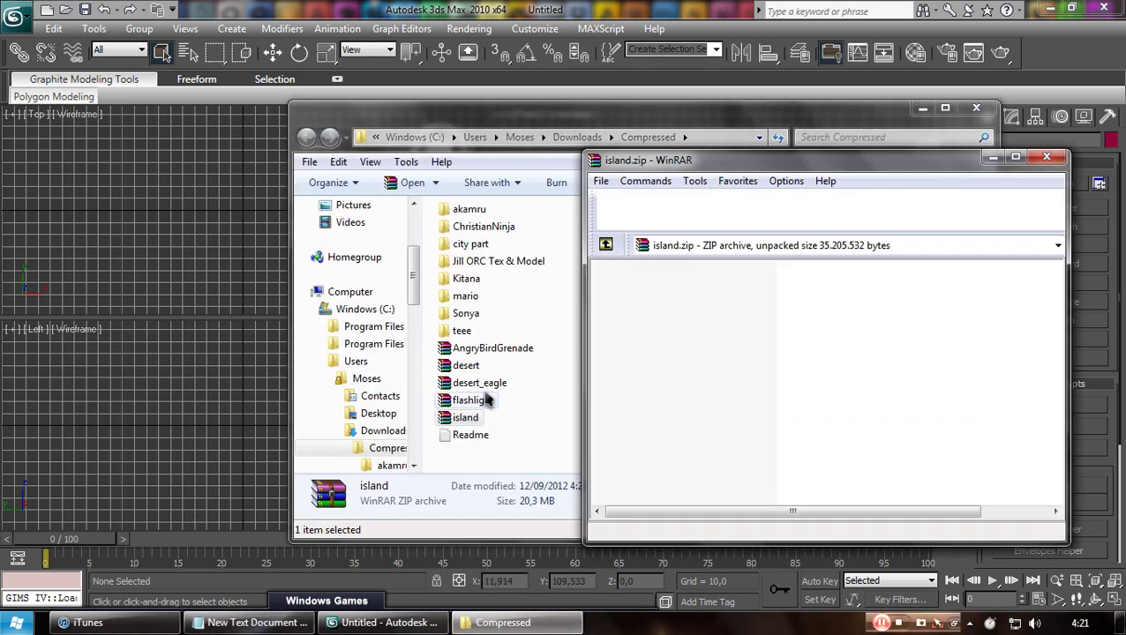
{"action": "right_click", "coordinate": [573, 335]}
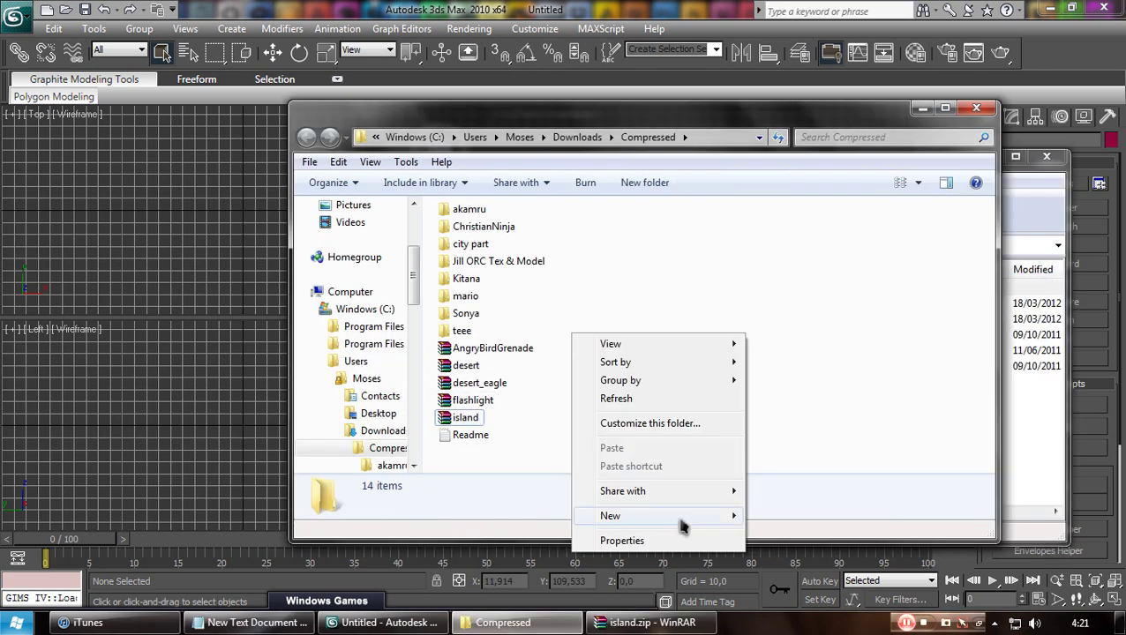
{"action": "mouse_move", "coordinate": [652, 516]}
{"action": "left_click", "coordinate": [801, 255]}
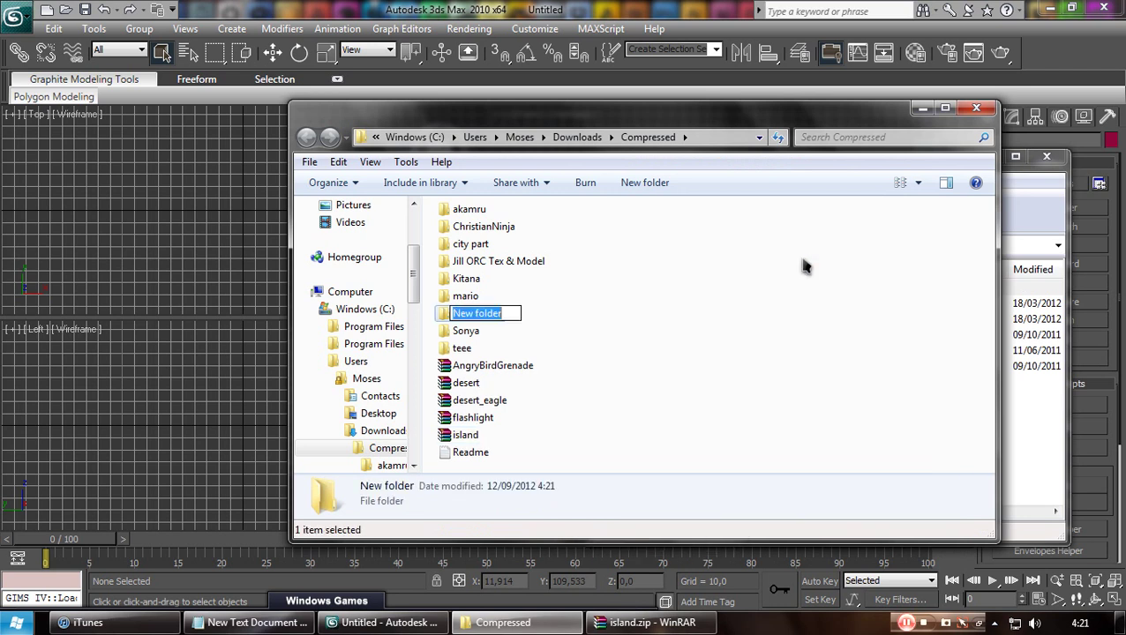
{"action": "type", "text": "island"}
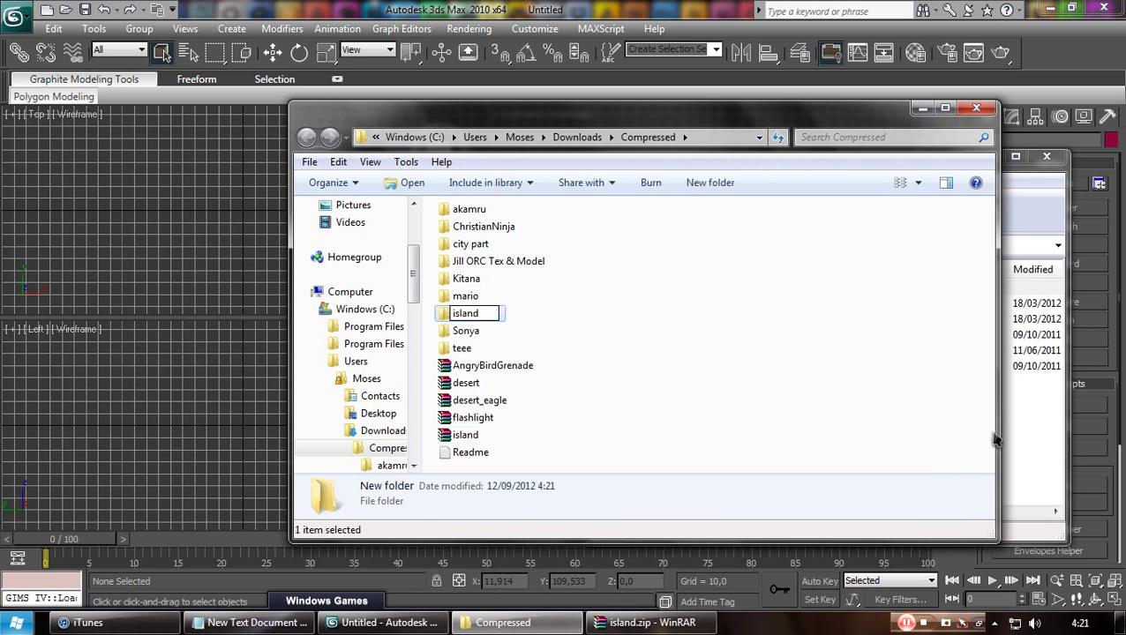
{"action": "left_click", "coordinate": [993, 432]}
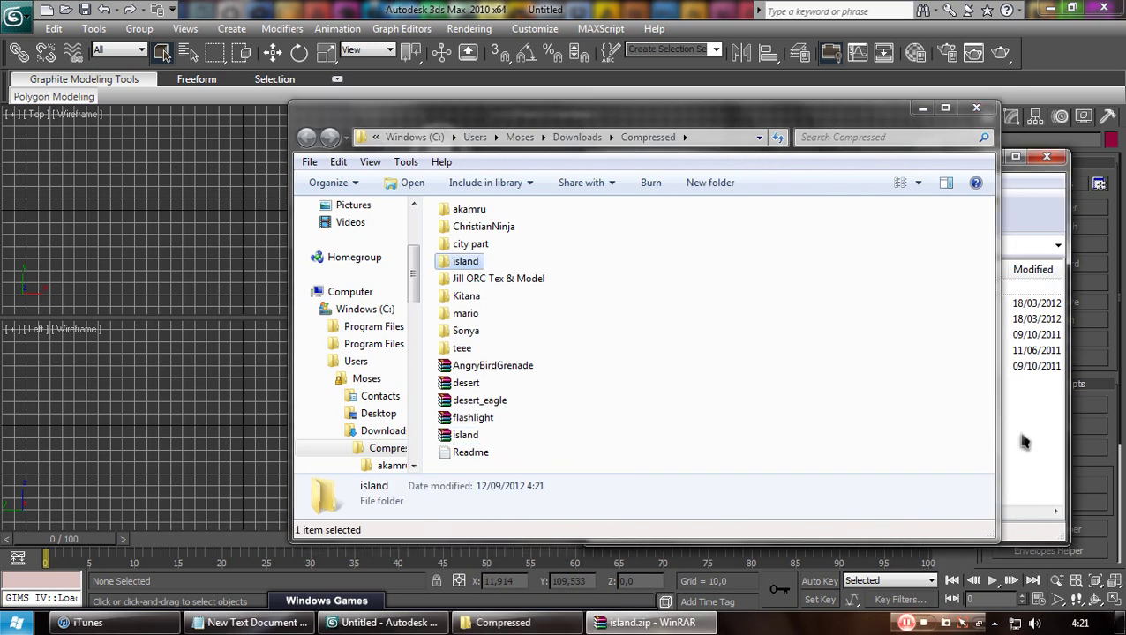
- Extract all five archive files into the island folder and close WinRAR
{"action": "left_click_drag", "start_coordinate": [876, 111], "coordinate": [577, 71]}
{"action": "left_click", "coordinate": [759, 157]}
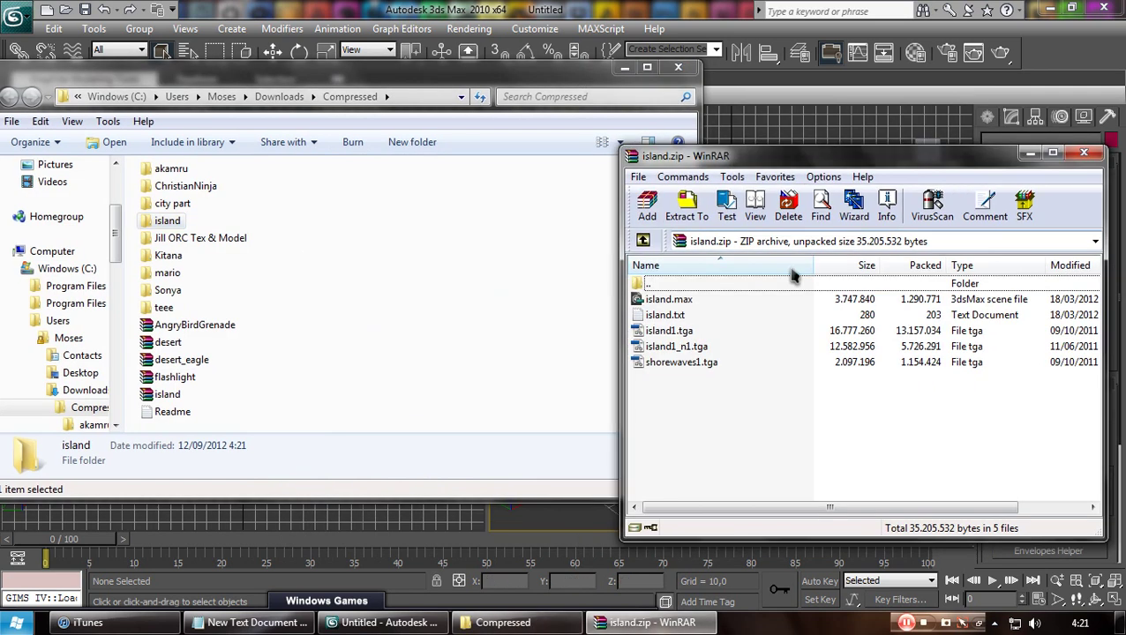
{"action": "mouse_move", "coordinate": [742, 461]}
{"action": "left_mouse_down"}
{"action": "mouse_move", "coordinate": [649, 298]}
{"action": "mouse_move", "coordinate": [168, 221]}
{"action": "left_mouse_up"}
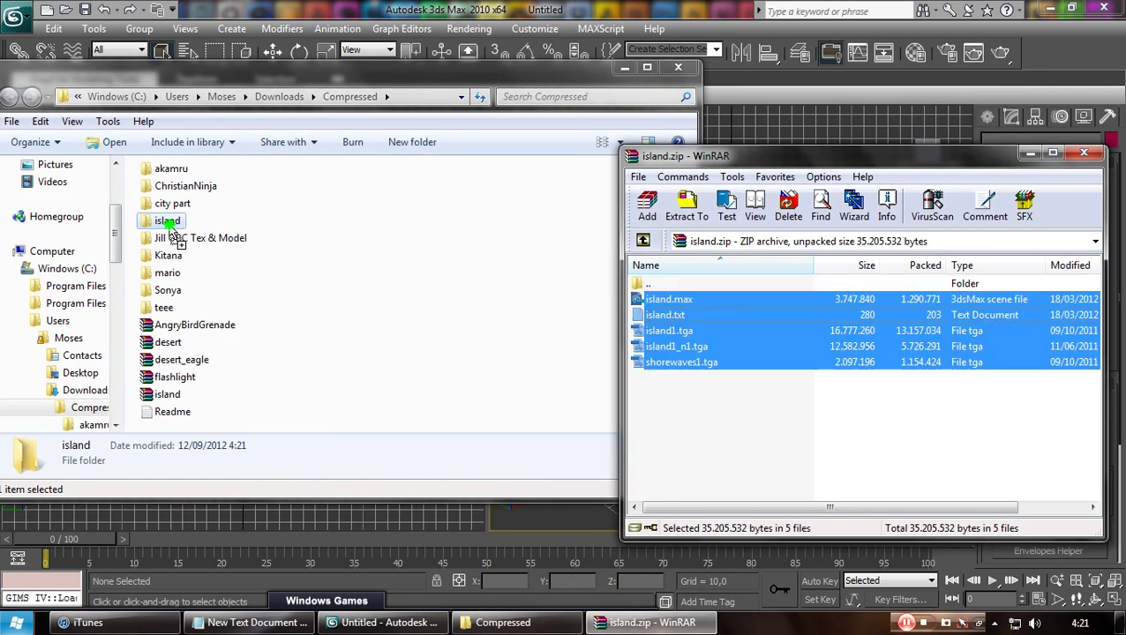
{"action": "left_click", "coordinate": [1083, 153]}
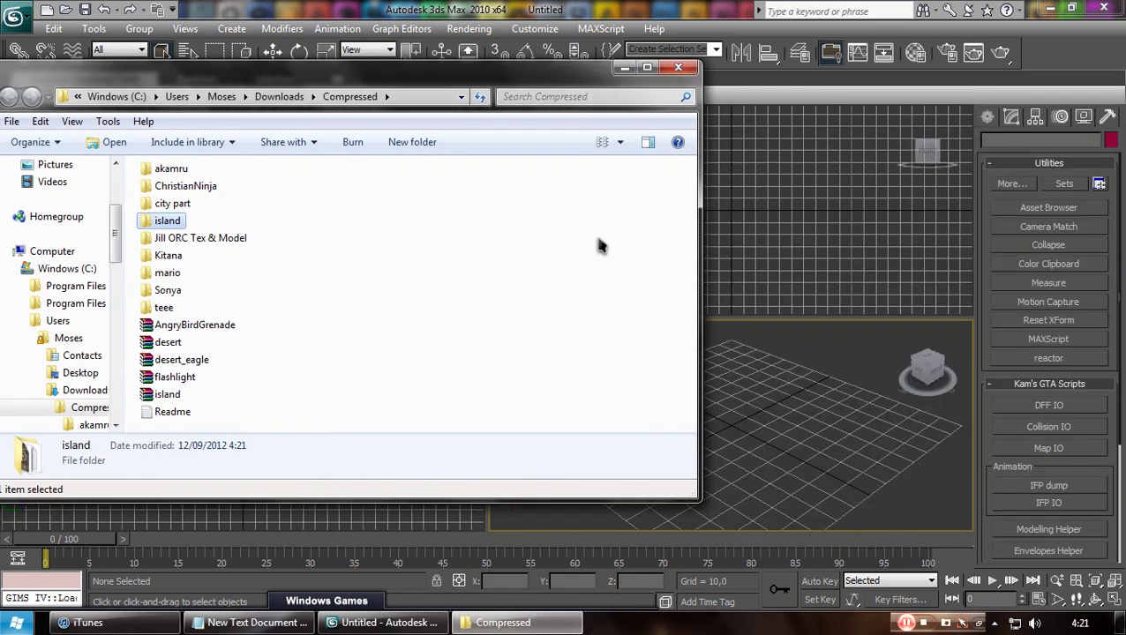
- Cut the island folder and paste it onto the desktop beside the other folders
{"action": "right_click", "coordinate": [181, 227]}
{"action": "left_click", "coordinate": [294, 495]}
{"action": "left_click", "coordinate": [677, 67]}
{"action": "left_click", "coordinate": [1048, 8]}
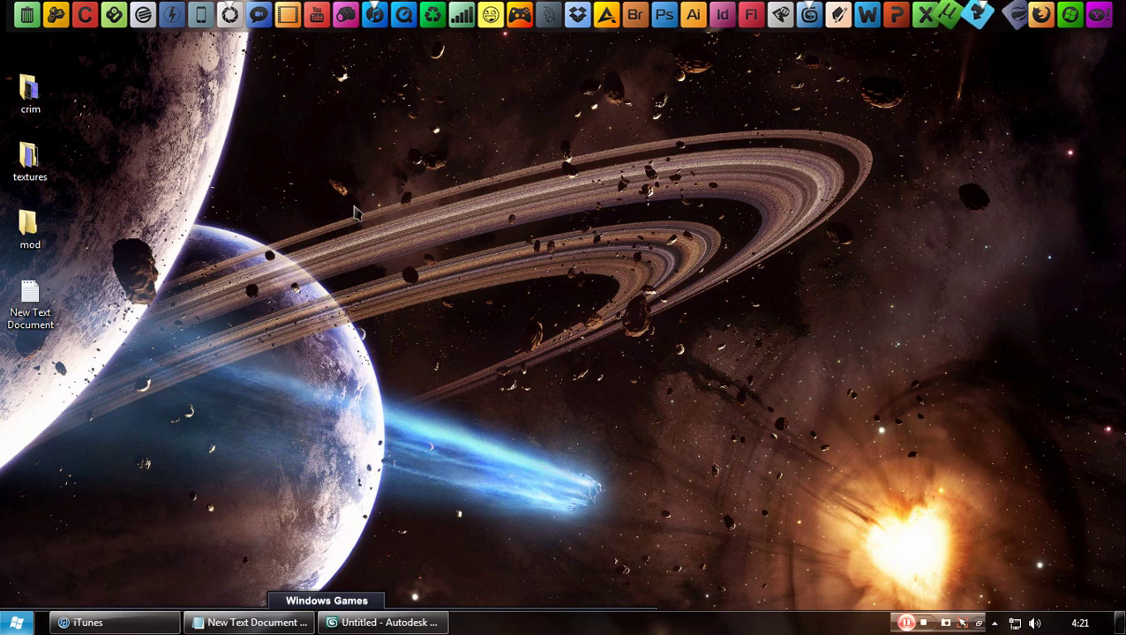
{"action": "right_click", "coordinate": [313, 197]}
{"action": "left_click", "coordinate": [333, 269]}
{"action": "left_click_drag", "start_coordinate": [333, 157], "coordinate": [209, 157]}
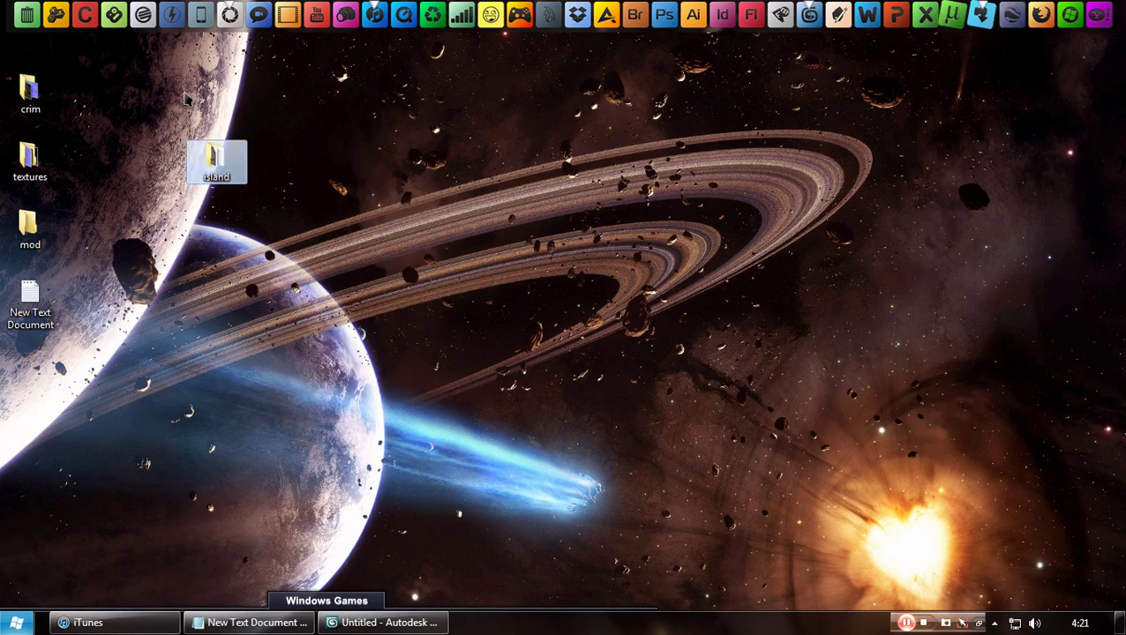
{"action": "left_click", "coordinate": [349, 623]}
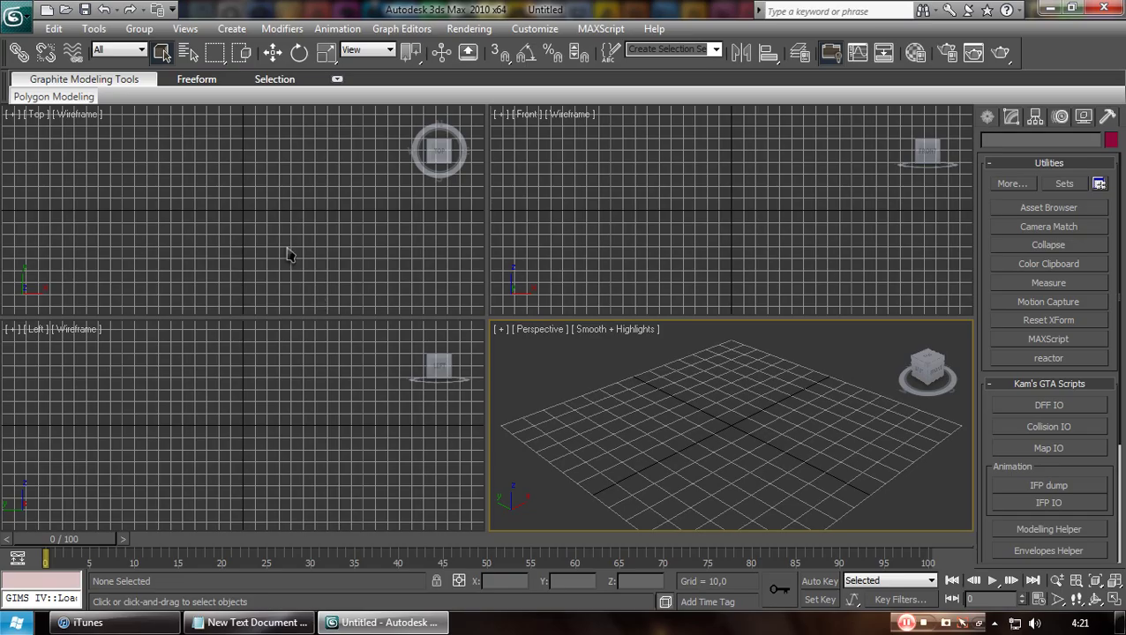
- Open Desktop > island > island.max, adopting the file's own metre unit scale
{"action": "left_click", "coordinate": [16, 16]}
{"action": "left_click", "coordinate": [48, 132]}
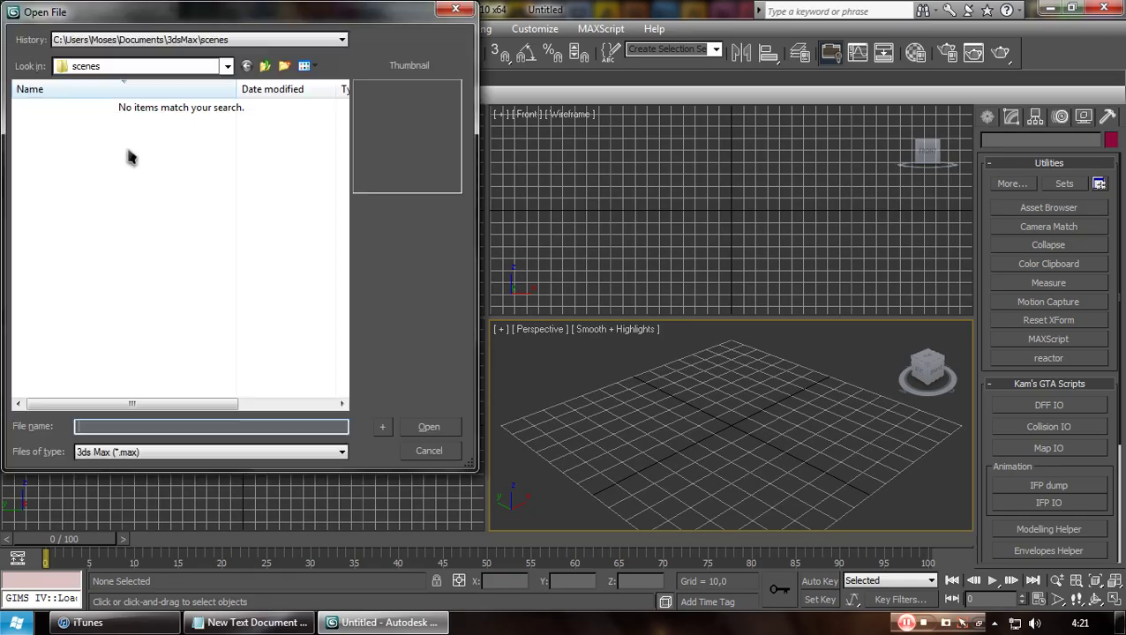
{"action": "left_click", "coordinate": [152, 68]}
{"action": "left_click", "coordinate": [73, 83]}
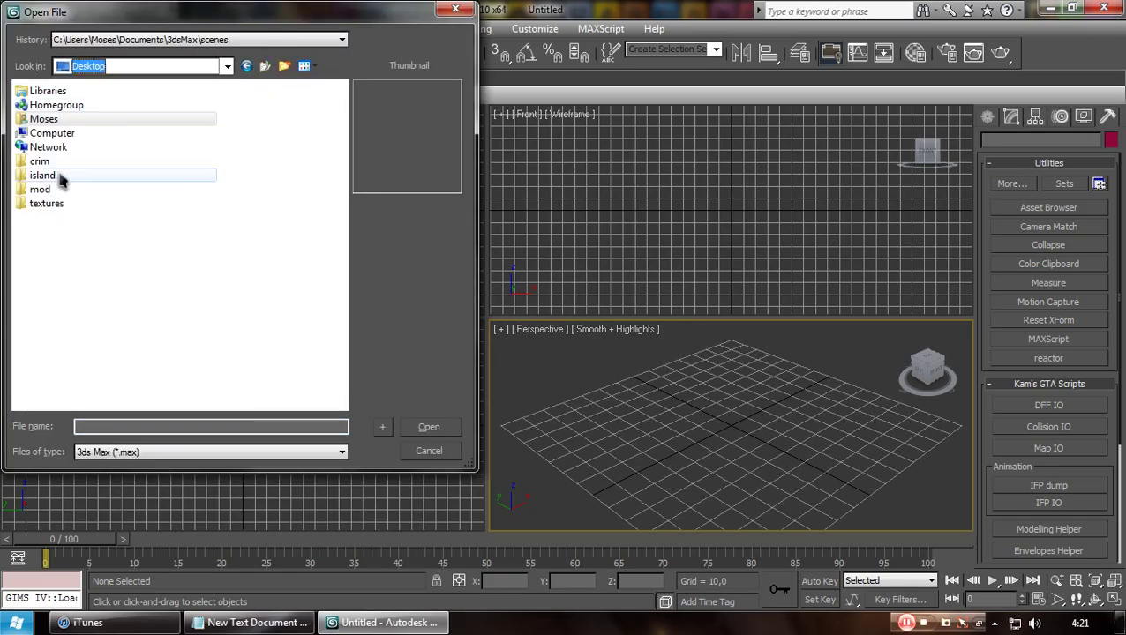
{"action": "double_click", "coordinate": [61, 177]}
{"action": "double_click", "coordinate": [81, 108]}
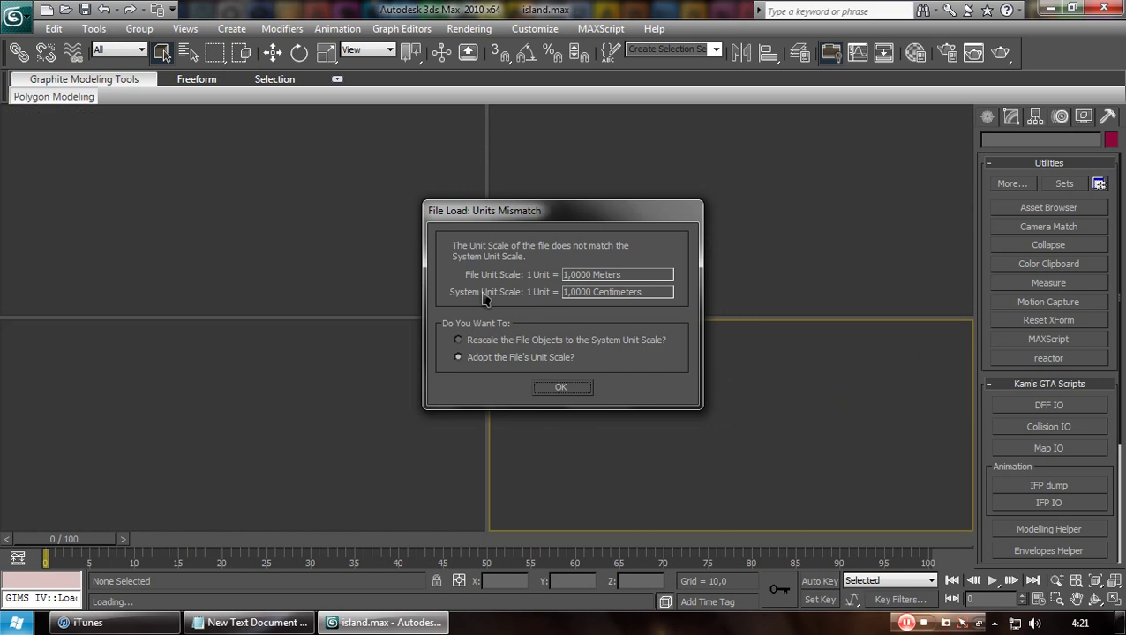
{"action": "left_click", "coordinate": [572, 388]}
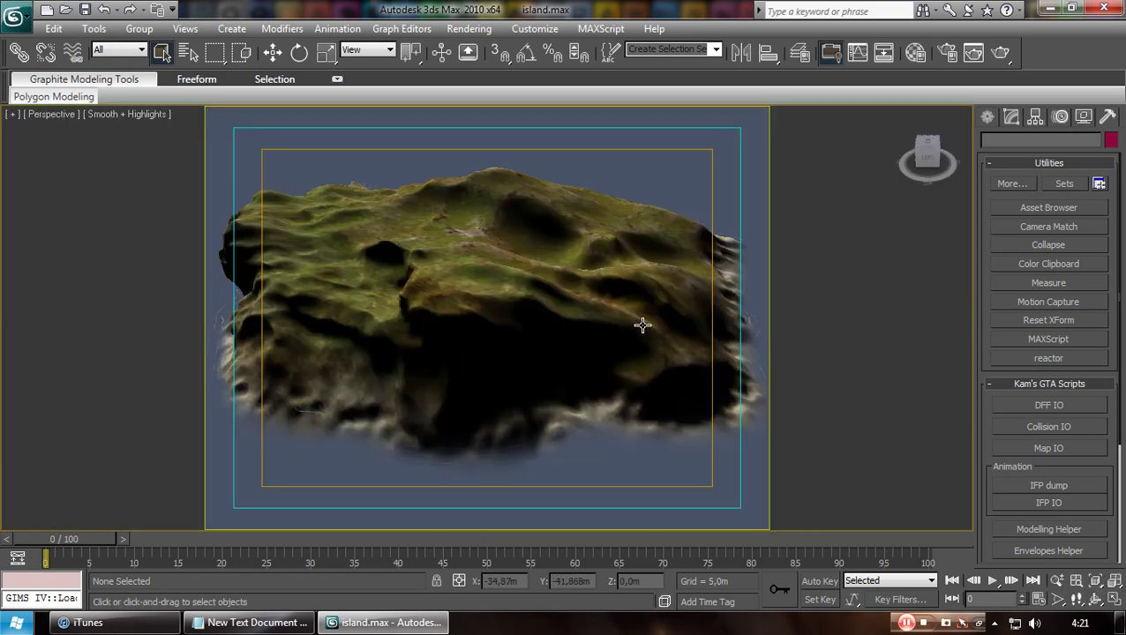
- Turn off the viewport safe-frame guides and review the scene's objects
{"action": "left_click", "coordinate": [14, 115]}
{"action": "left_click", "coordinate": [49, 116]}
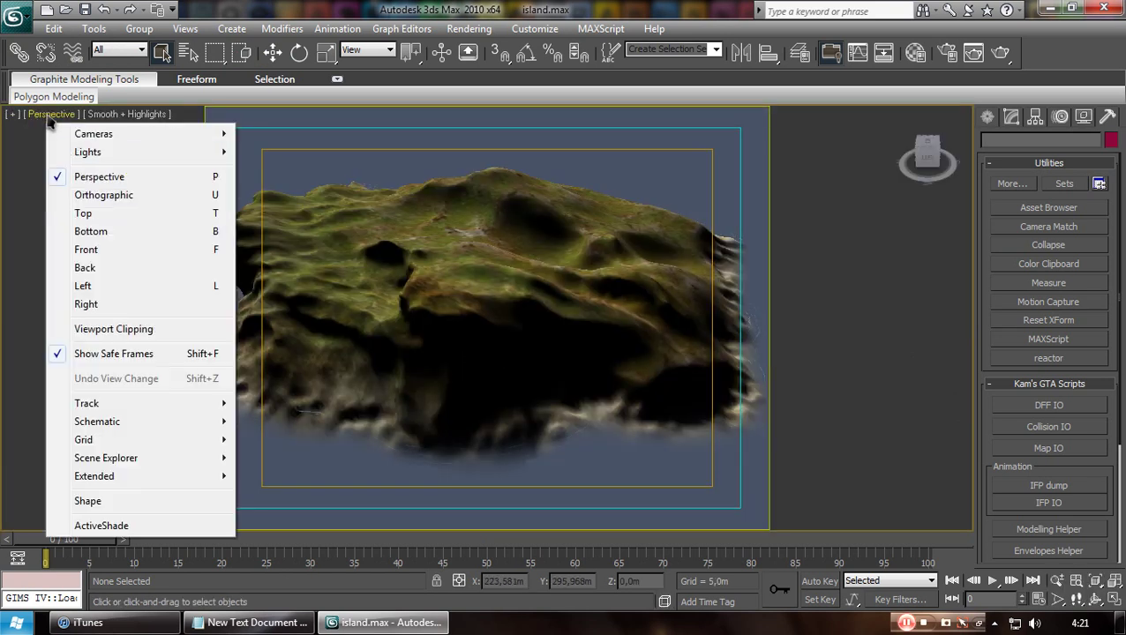
{"action": "left_click", "coordinate": [106, 354]}
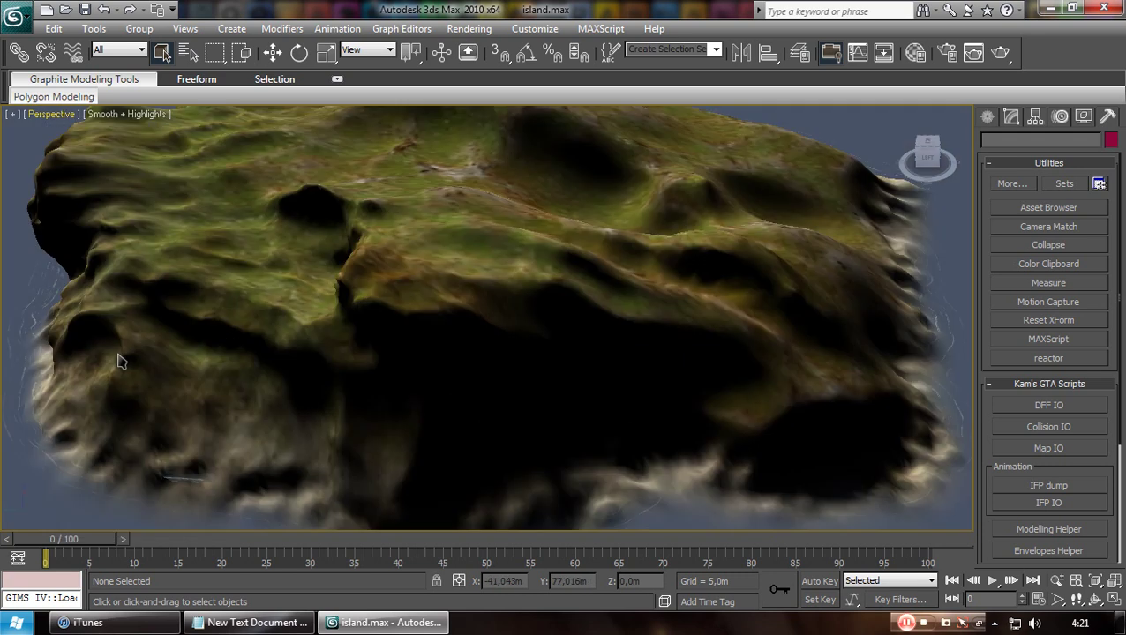
{"action": "left_click", "coordinate": [927, 160]}
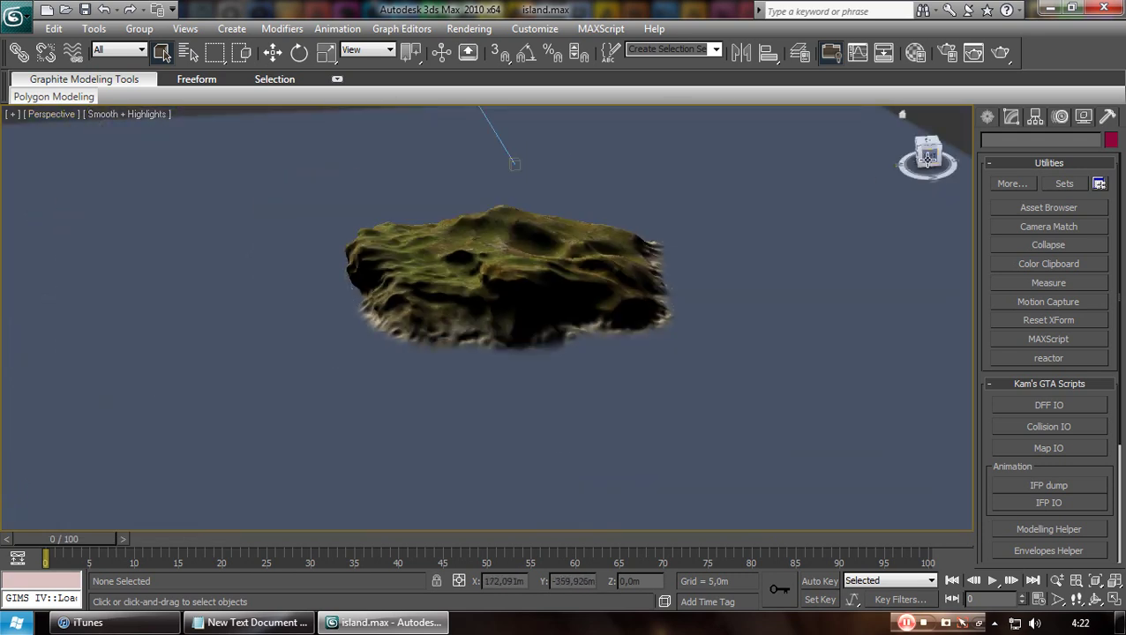
{"action": "left_click_drag", "start_coordinate": [927, 157], "coordinate": [917, 158]}
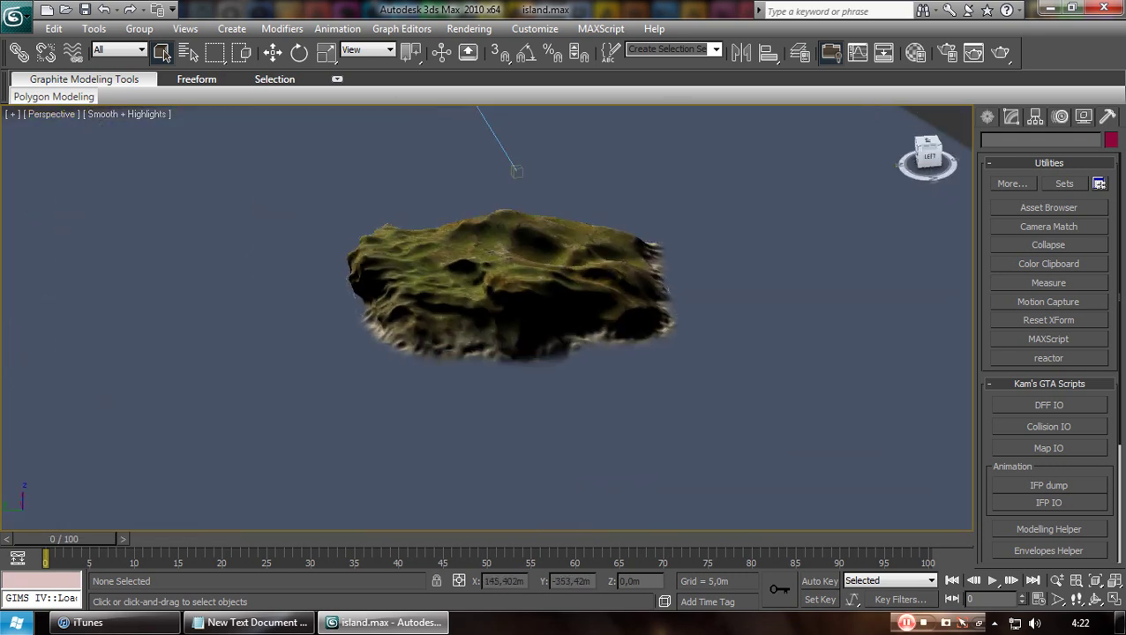
{"action": "left_click", "coordinate": [912, 160]}
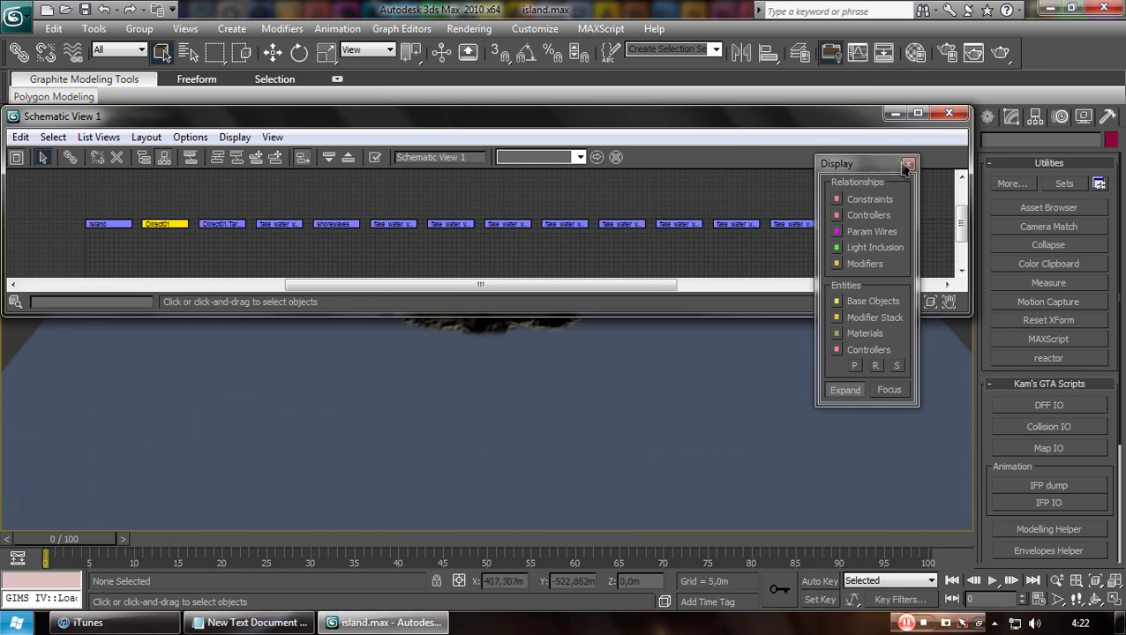
{"action": "left_click", "coordinate": [907, 166]}
{"action": "left_click", "coordinate": [948, 113]}
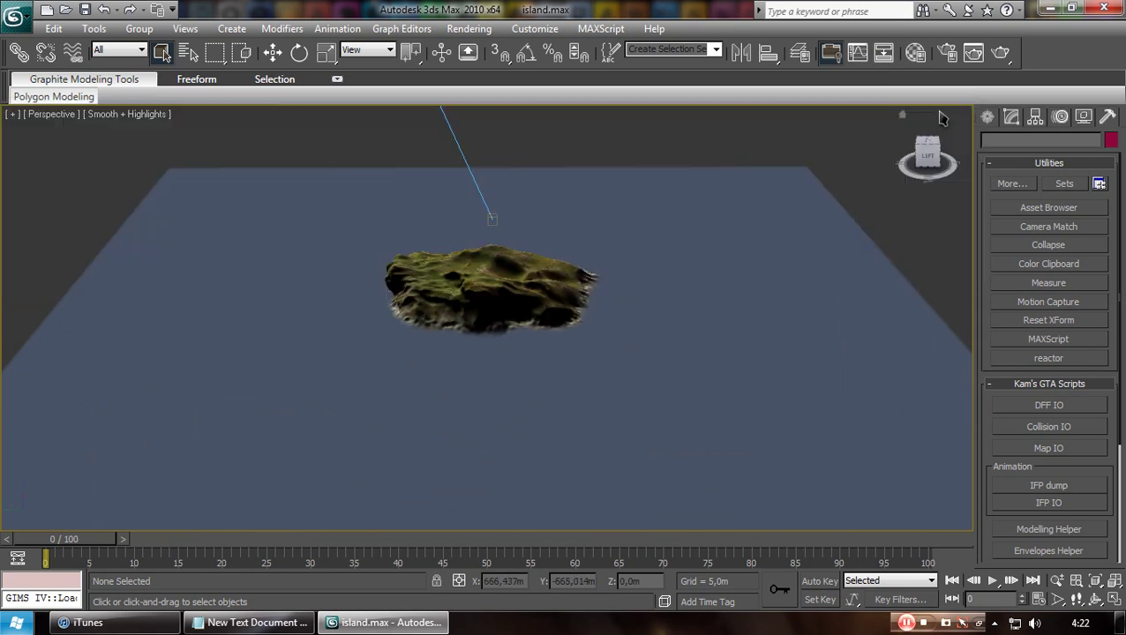
- Delete the camera, its target and the fake water plane
{"action": "left_click", "coordinate": [439, 393]}
{"action": "right_click", "coordinate": [474, 371]}
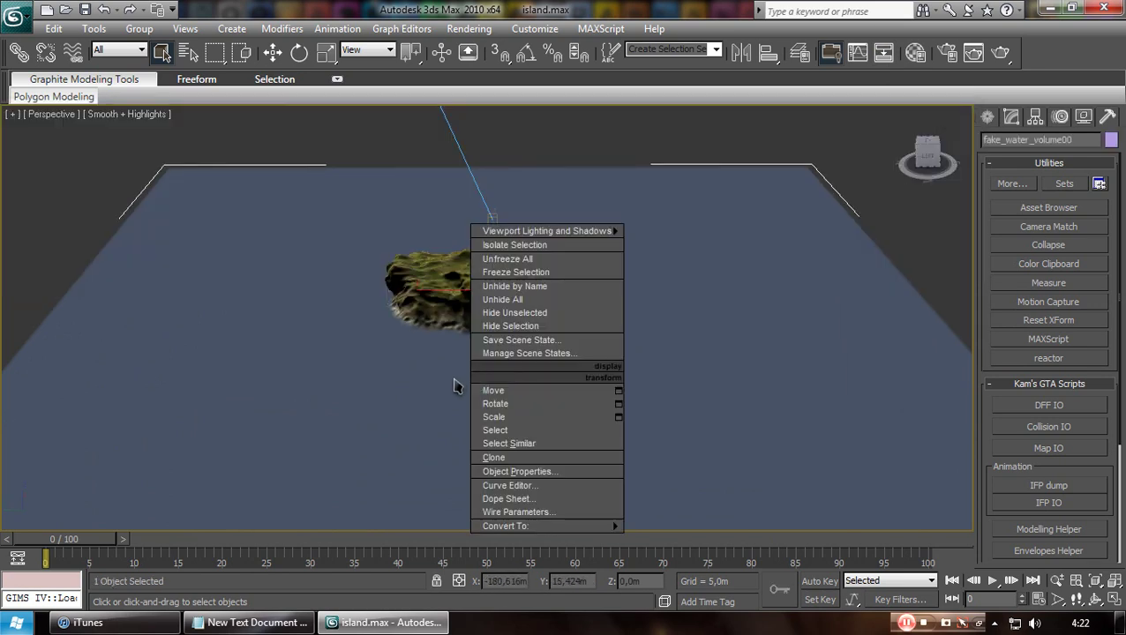
{"action": "left_click", "coordinate": [401, 385]}
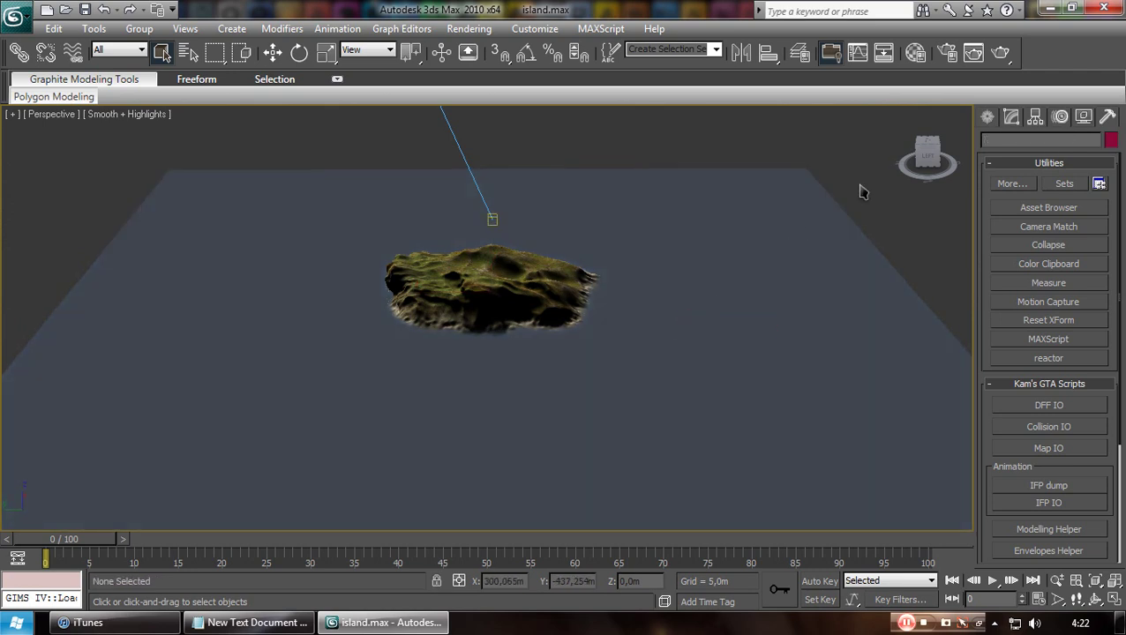
{"action": "left_click_drag", "start_coordinate": [922, 151], "coordinate": [926, 132]}
{"action": "key", "text": "shift+z"}
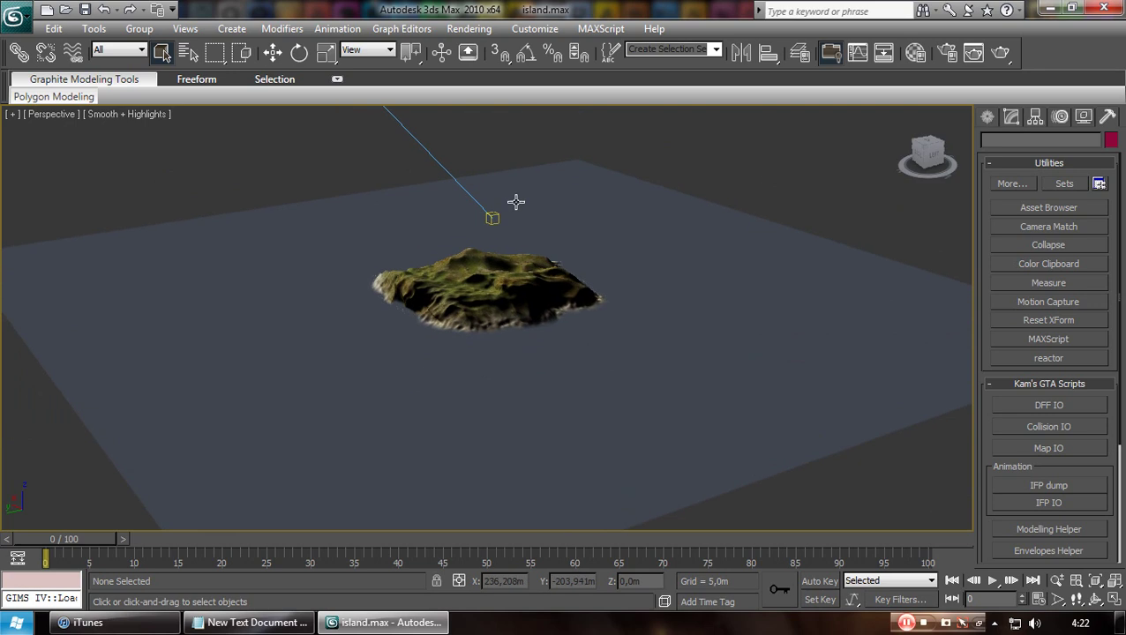
{"action": "left_click", "coordinate": [494, 217]}
{"action": "key", "text": "Delete"}
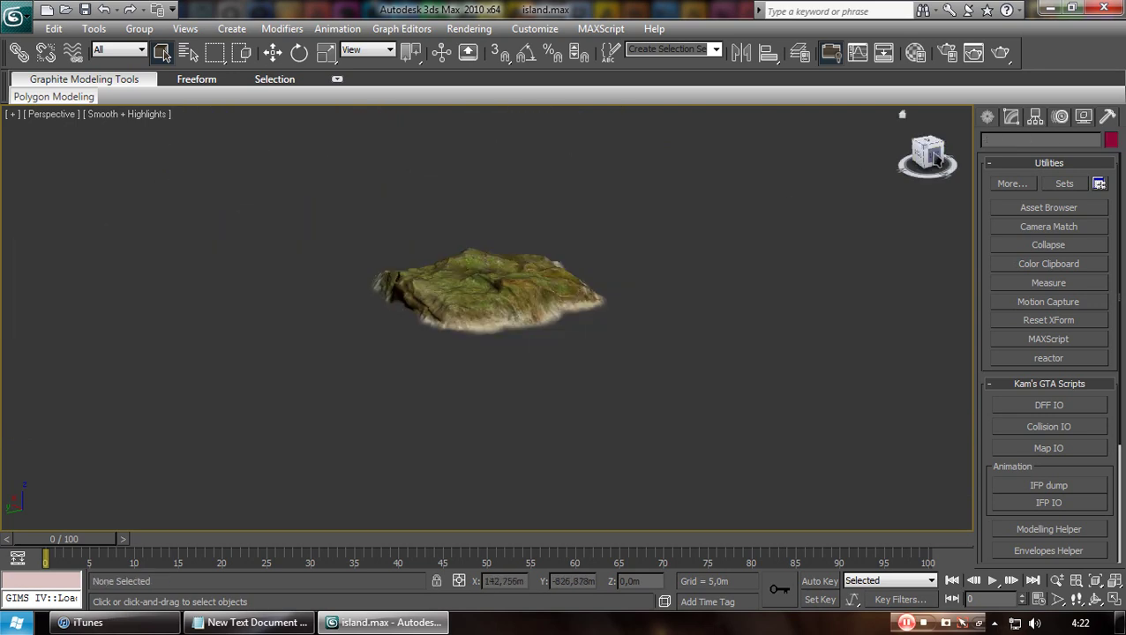
- In Schematic View, box-select the shorewaves and Sky01 nodes and delete them
{"action": "left_click", "coordinate": [882, 53]}
{"action": "left_click", "coordinate": [227, 226]}
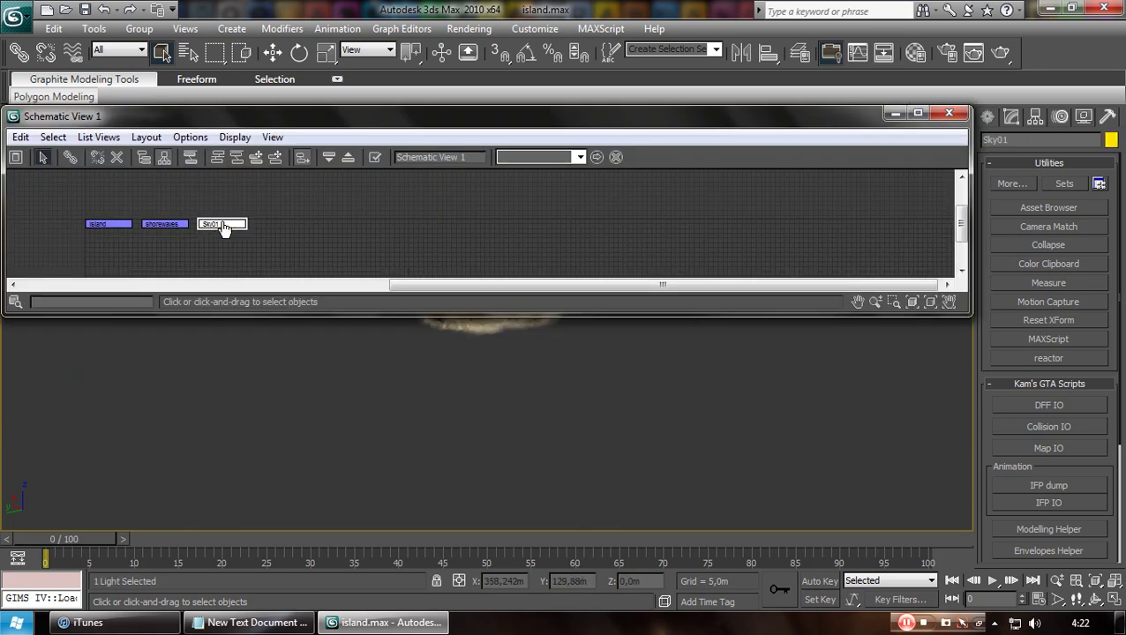
{"action": "left_click", "coordinate": [166, 226]}
{"action": "left_click", "coordinate": [106, 226]}
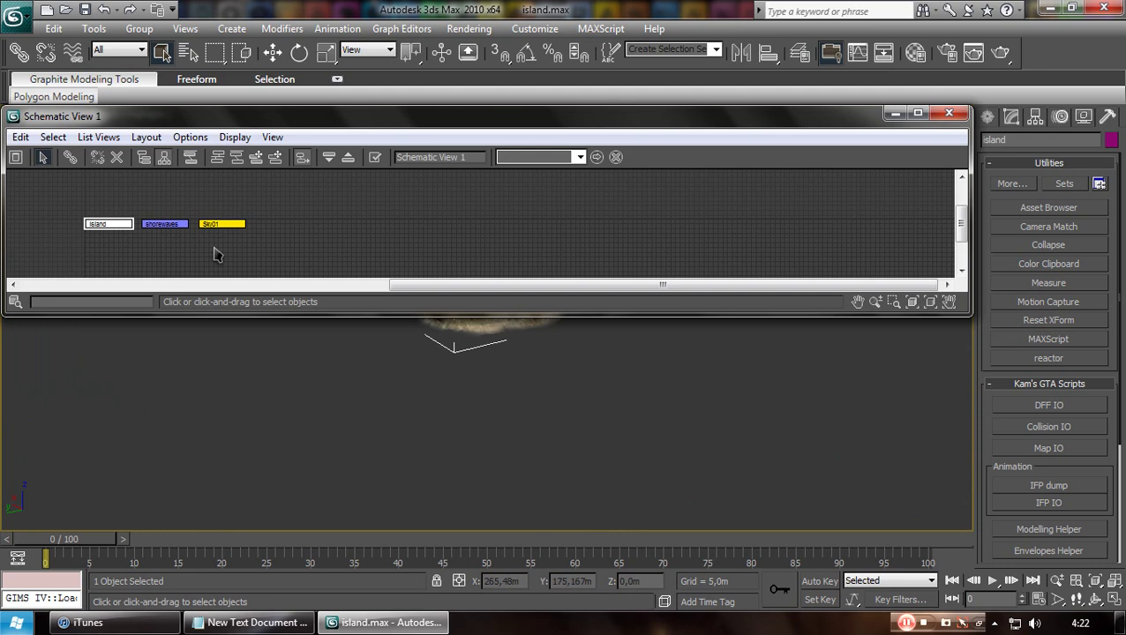
{"action": "left_click_drag", "start_coordinate": [244, 258], "coordinate": [145, 210]}
{"action": "key", "text": "Delete"}
{"action": "left_click", "coordinate": [948, 113]}
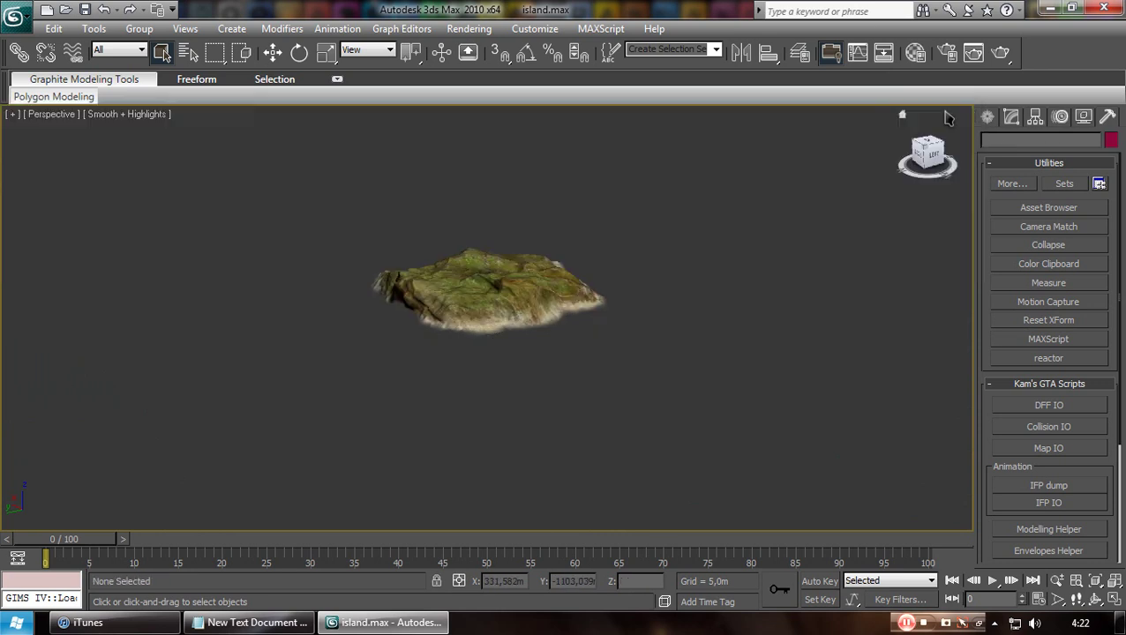
{"action": "left_click_drag", "start_coordinate": [928, 143], "coordinate": [935, 168]}
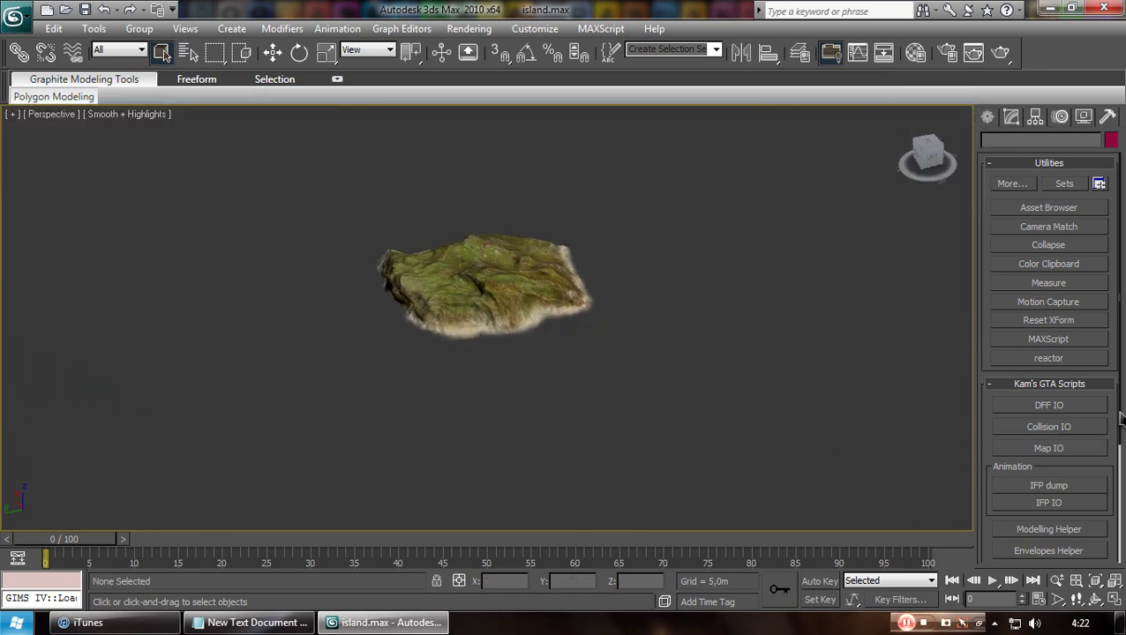
{"action": "left_click_drag", "start_coordinate": [1122, 424], "coordinate": [1118, 553]}
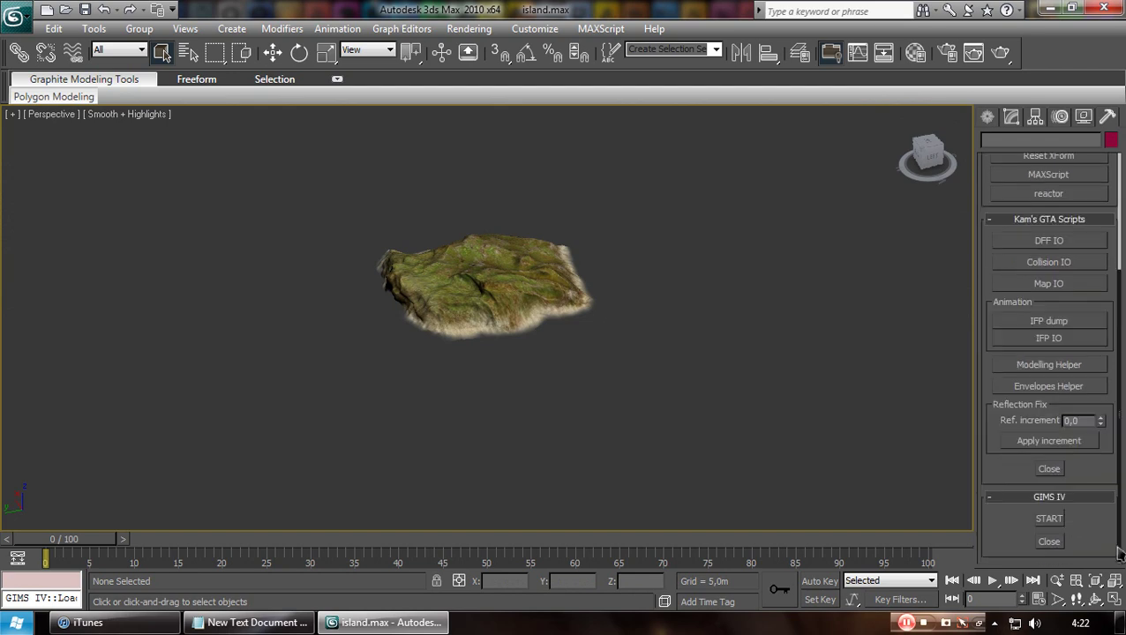
- Start GIMS IV, dismiss the script error, and add the city map with Helpers > Map
{"action": "left_click", "coordinate": [1048, 519]}
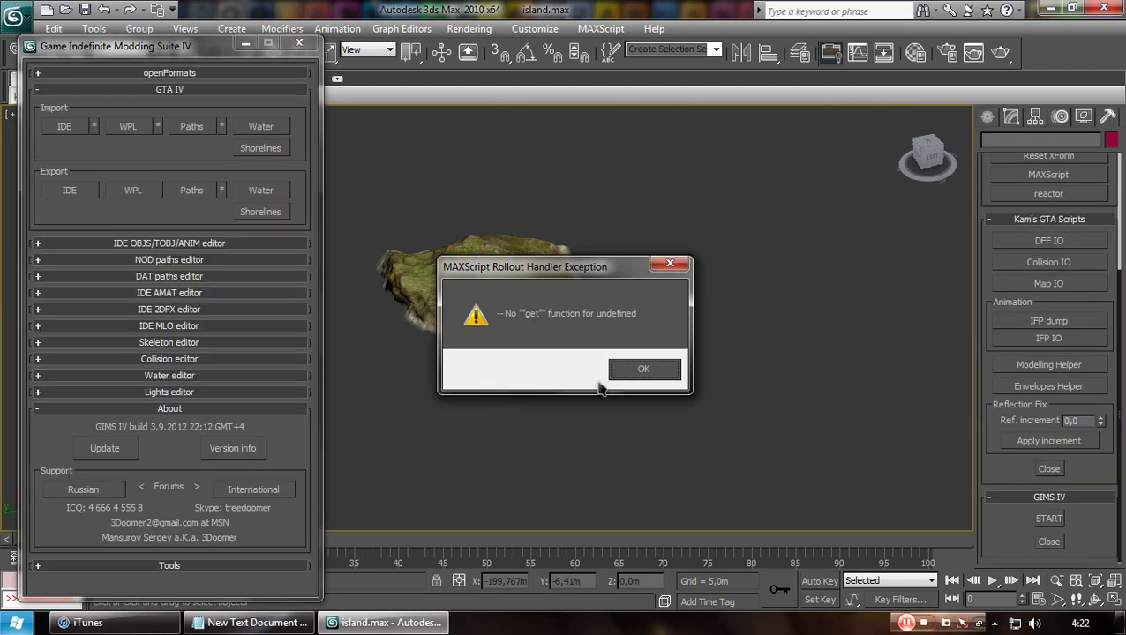
{"action": "left_click", "coordinate": [641, 371]}
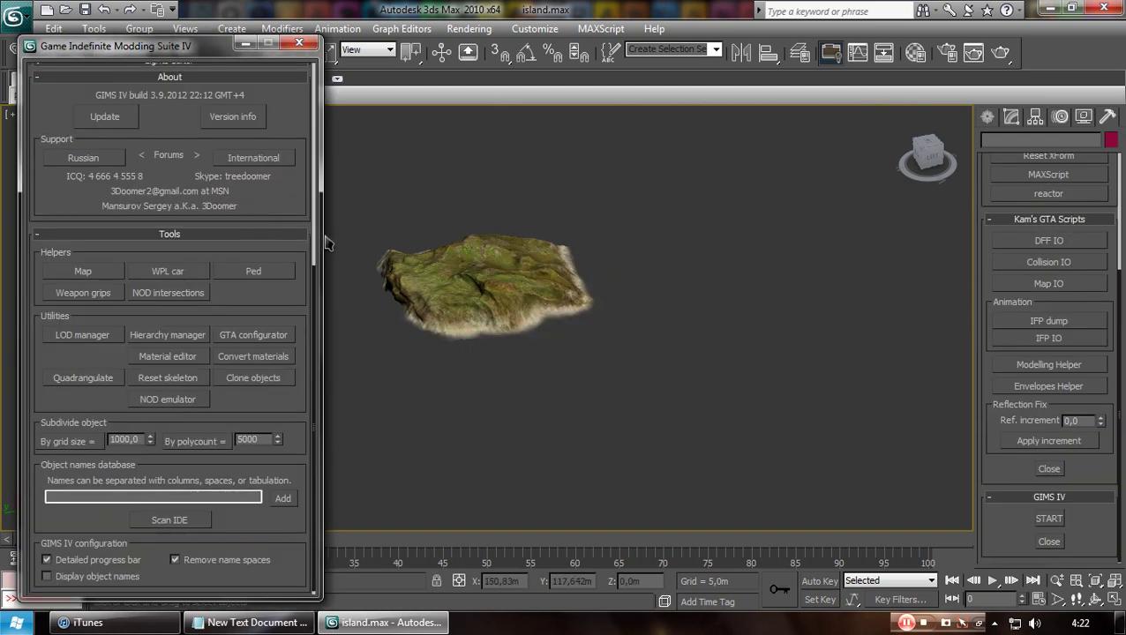
{"action": "left_click", "coordinate": [78, 279]}
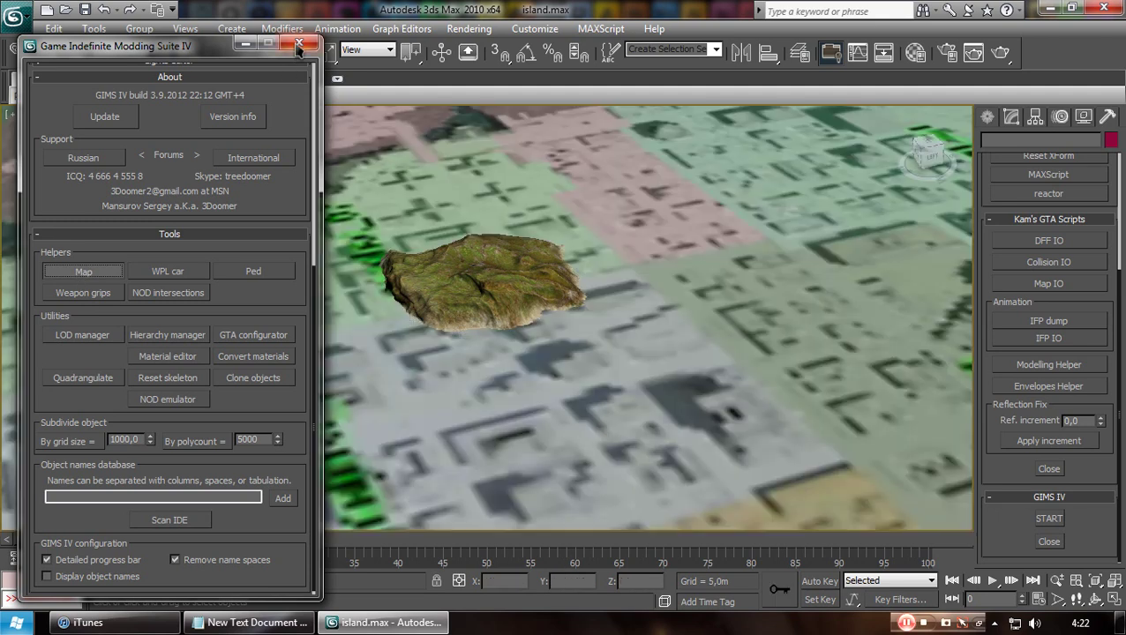
{"action": "left_click", "coordinate": [299, 43]}
{"action": "mouse_move", "coordinate": [926, 170]}
{"action": "left_mouse_down"}
{"action": "mouse_move", "coordinate": [898, 170]}
{"action": "mouse_move", "coordinate": [922, 157]}
{"action": "left_mouse_up"}
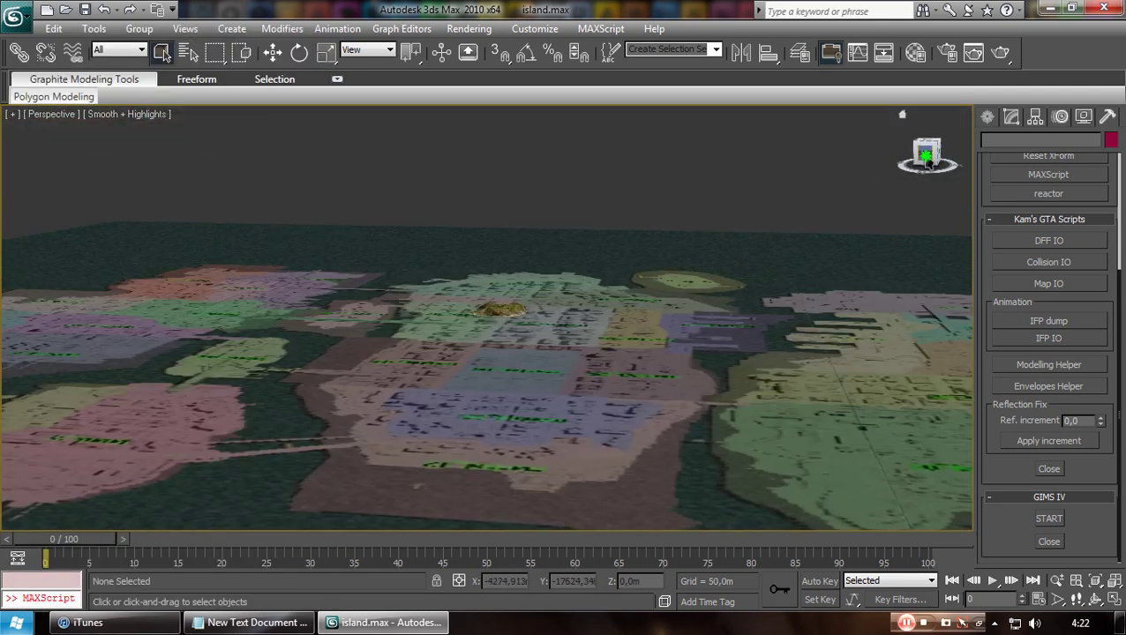
- Move the island off the city map into the open water to its left
{"action": "left_click", "coordinate": [928, 156]}
{"action": "left_click", "coordinate": [519, 304]}
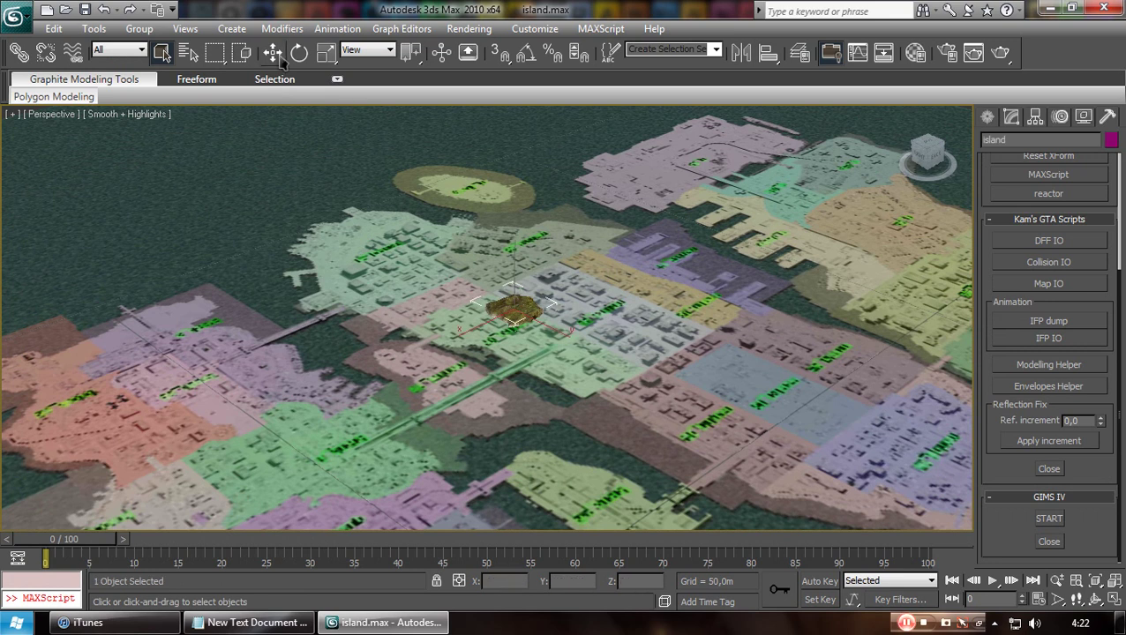
{"action": "key", "text": "w"}
{"action": "left_click_drag", "start_coordinate": [552, 332], "coordinate": [697, 386]}
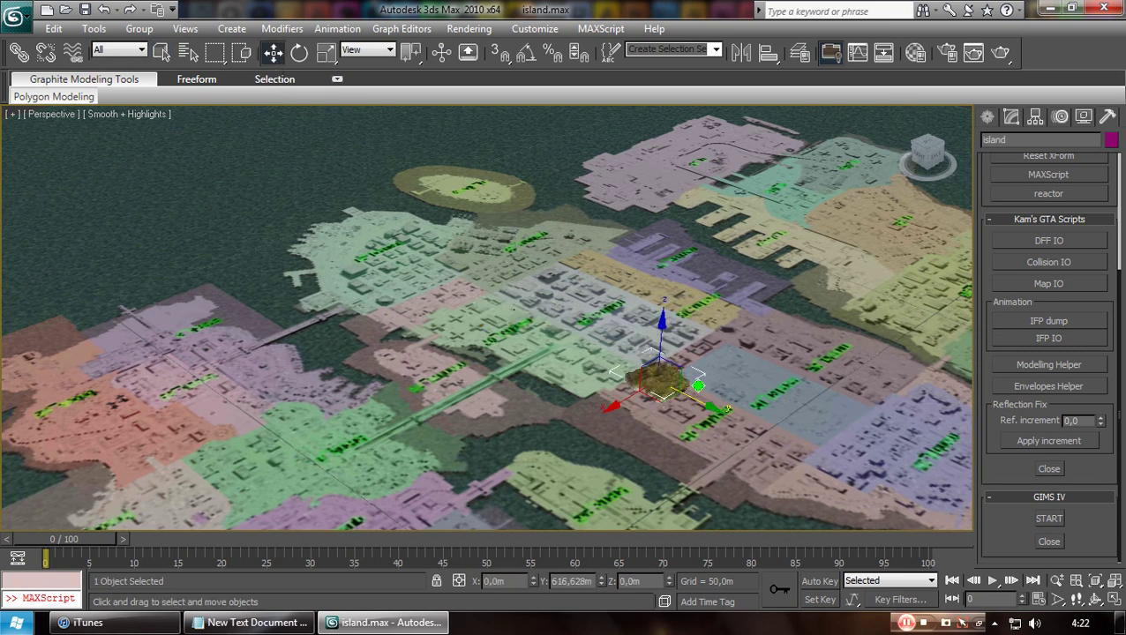
{"action": "left_click_drag", "start_coordinate": [922, 155], "coordinate": [928, 157]}
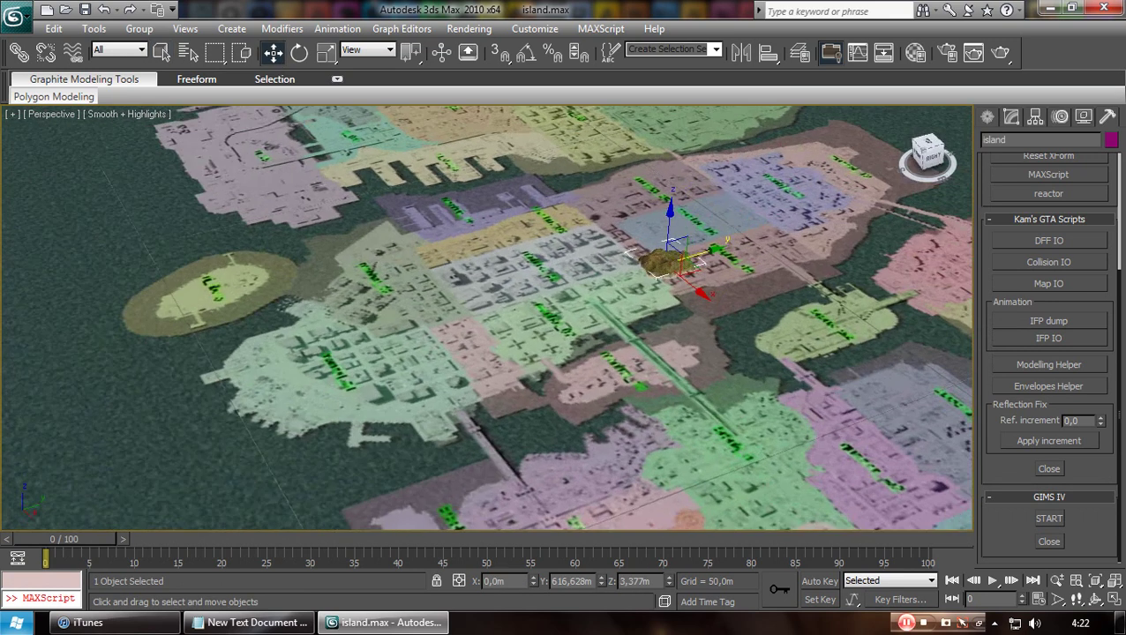
{"action": "middle_click_drag", "start_coordinate": [670, 291], "coordinate": [762, 326], "text": "alt"}
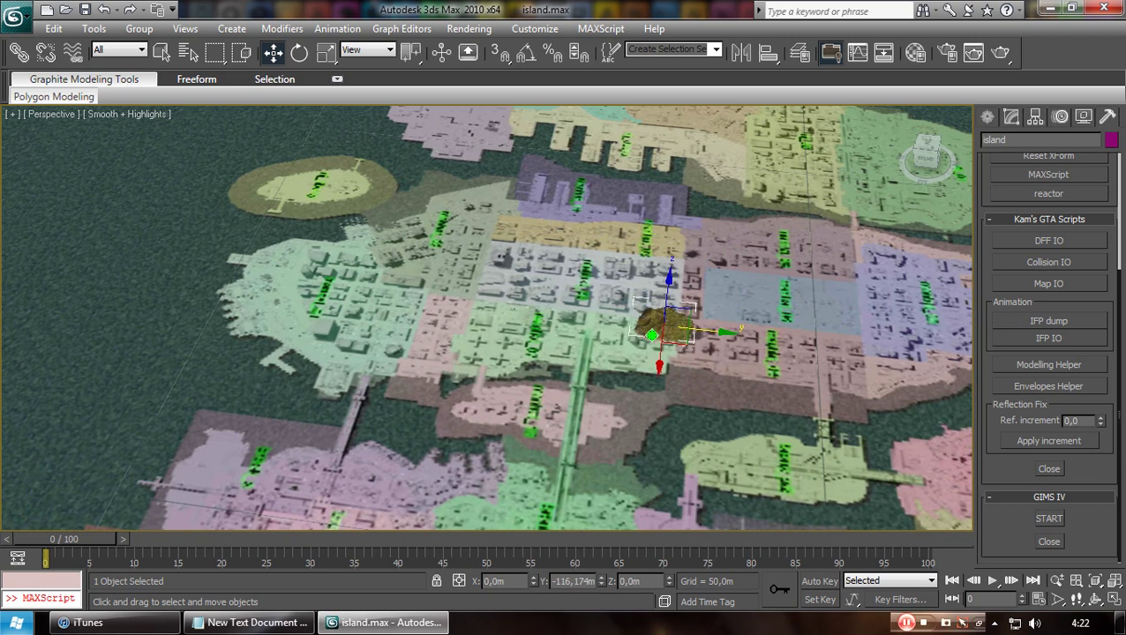
{"action": "left_click_drag", "start_coordinate": [744, 338], "coordinate": [200, 303]}
{"action": "left_click", "coordinate": [1114, 599]}
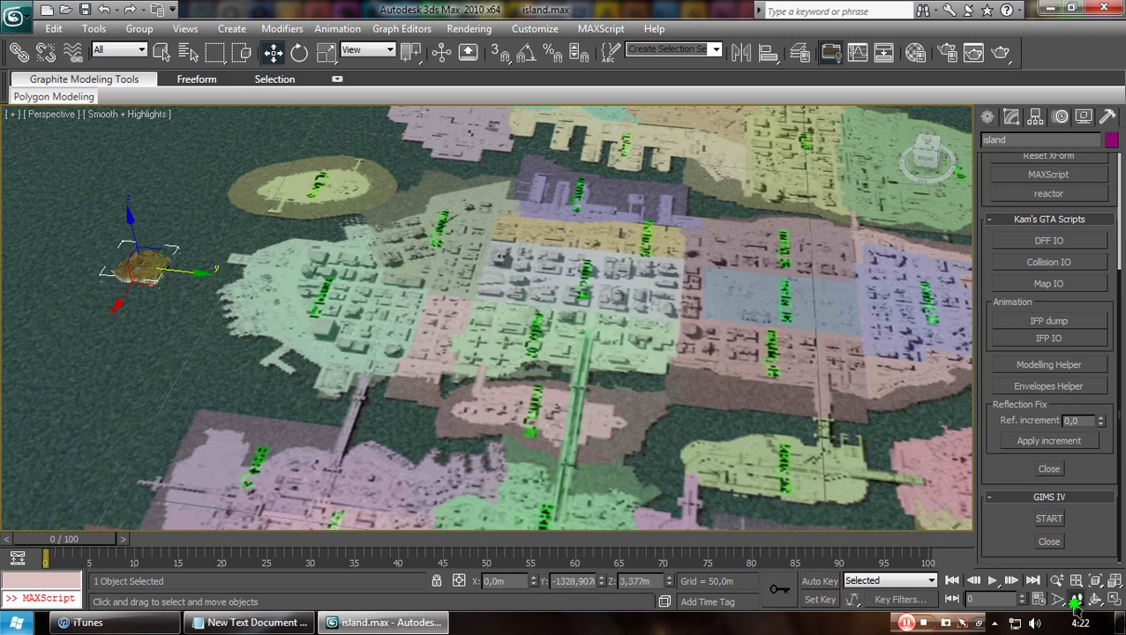
{"action": "key", "text": "Up"}
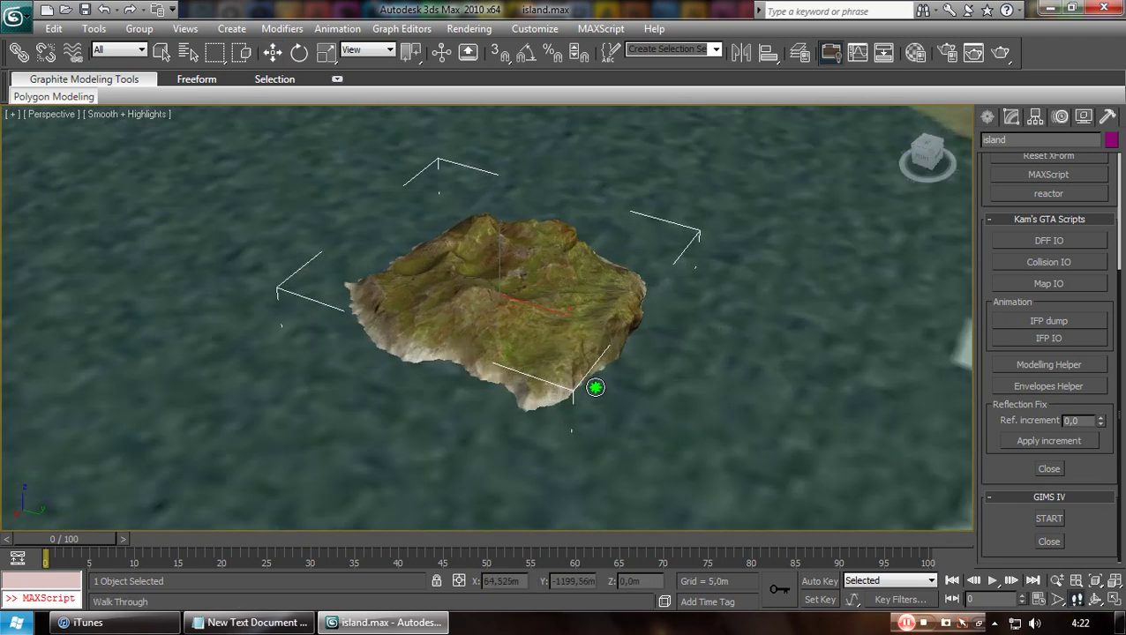
{"action": "key", "text": "Up"}
{"action": "key", "text": "z"}
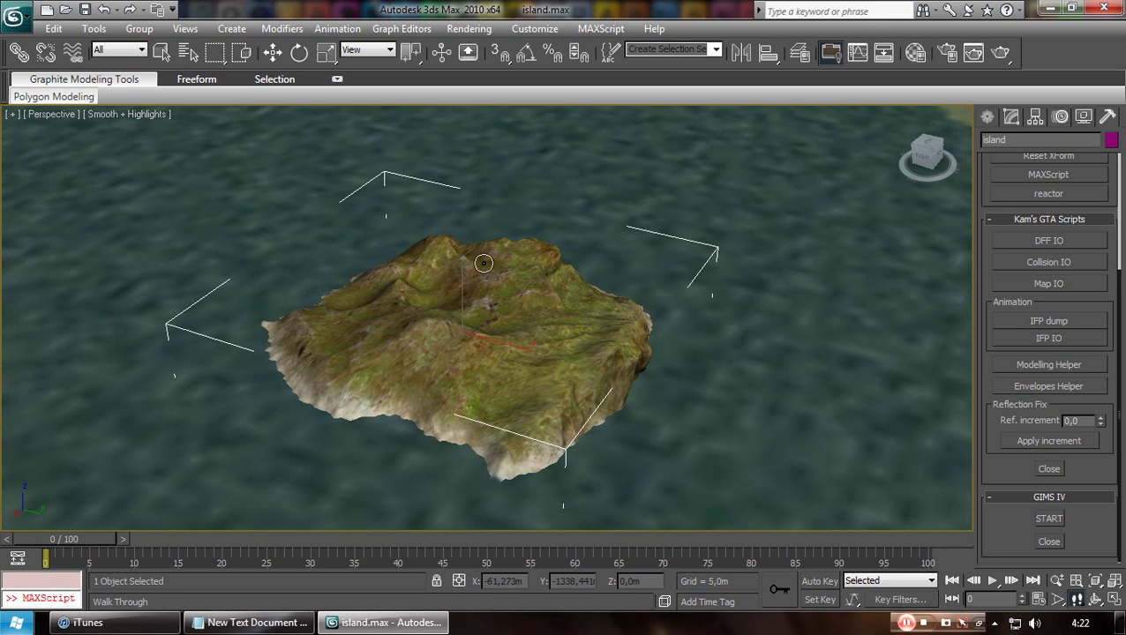
{"action": "key", "text": "Escape"}
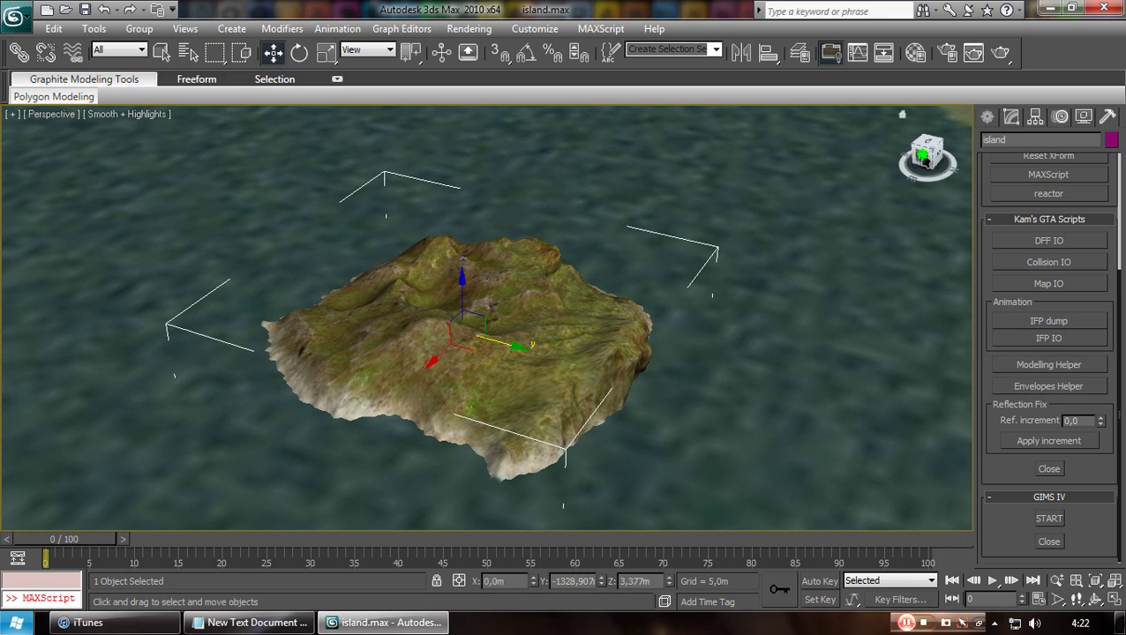
{"action": "left_click_drag", "start_coordinate": [910, 157], "coordinate": [1002, 481]}
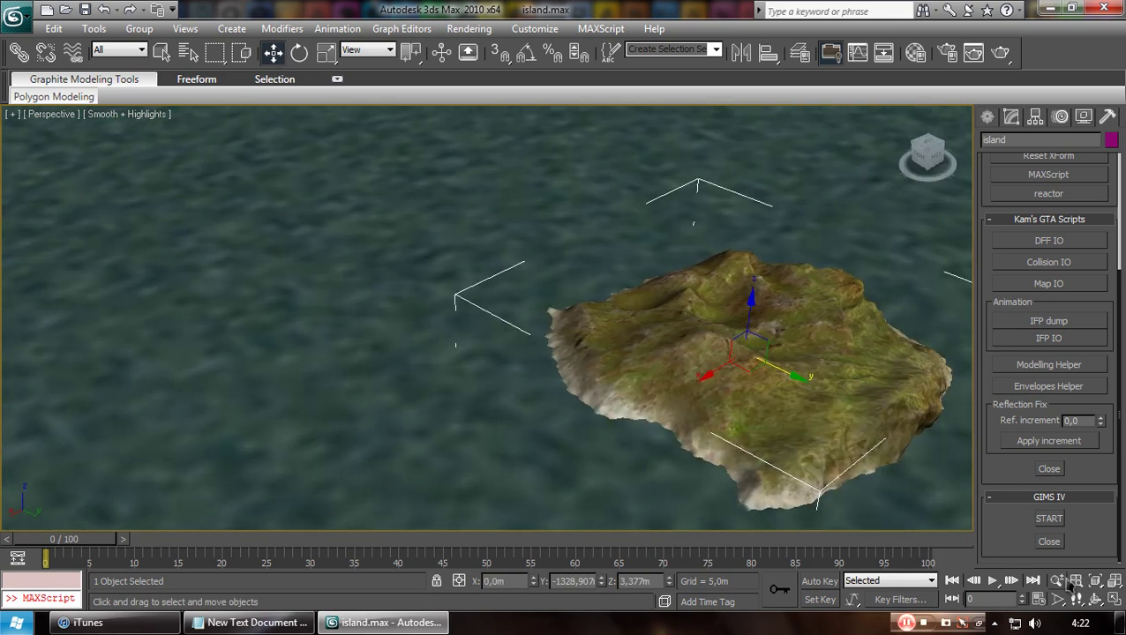
{"action": "key", "text": "Up"}
{"action": "left_click_drag", "start_coordinate": [879, 382], "coordinate": [797, 421]}
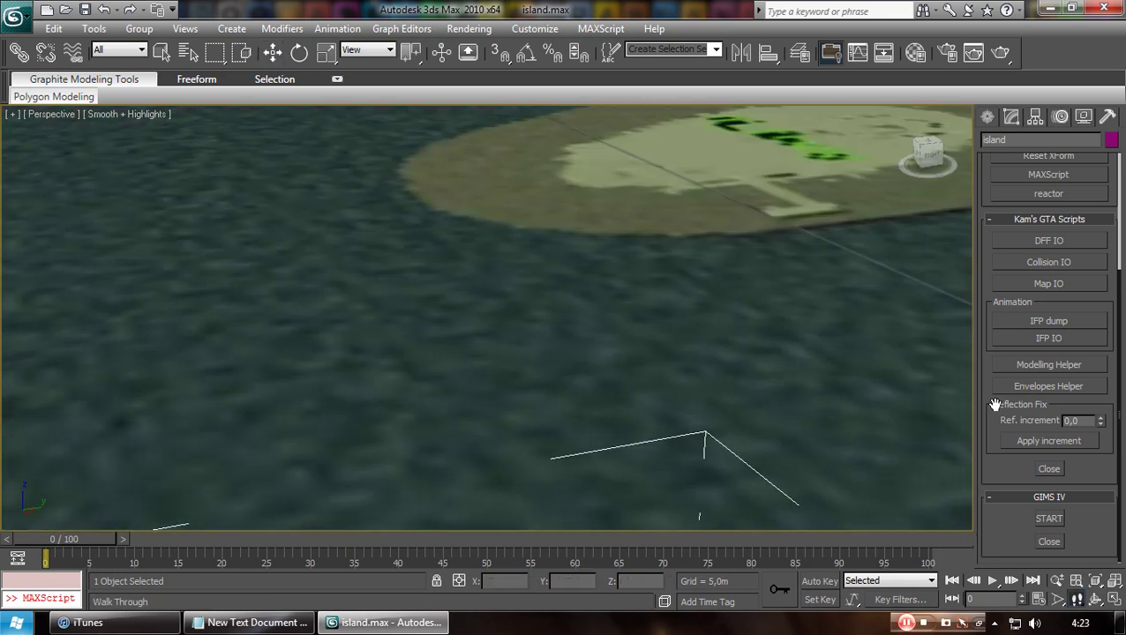
{"action": "key", "text": "z"}
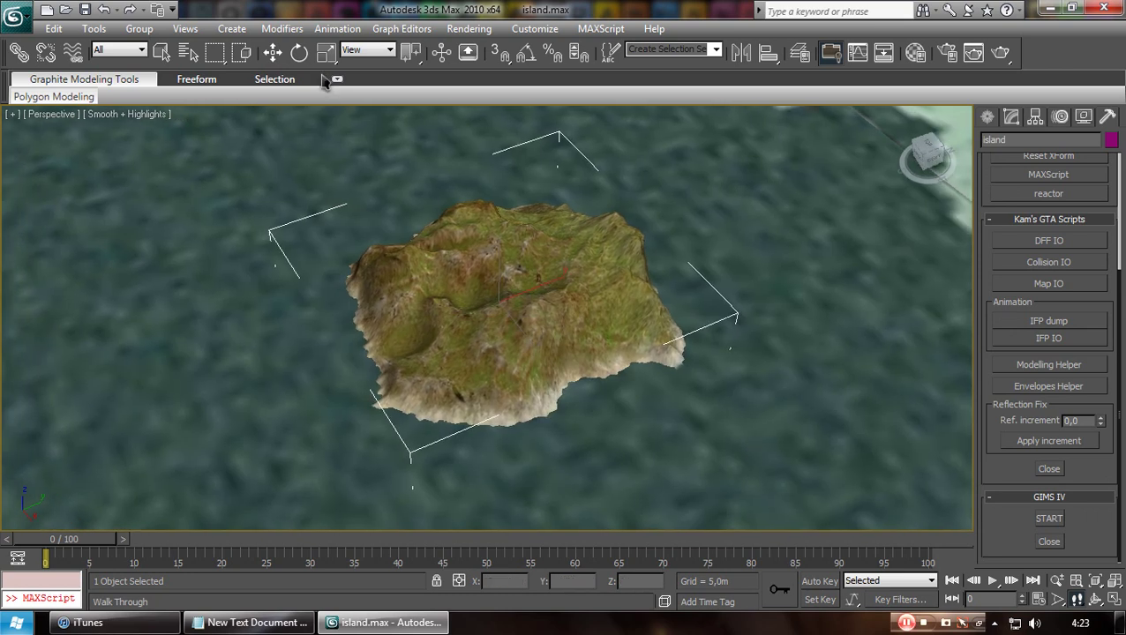
- Lift the island slightly above sea level along the Z axis
{"action": "left_click", "coordinate": [326, 52]}
{"action": "scroll", "coordinate": [494, 313], "scroll_direction": "up", "scroll_amount": 3}
{"action": "scroll", "coordinate": [581, 226], "scroll_direction": "up", "scroll_amount": 2}
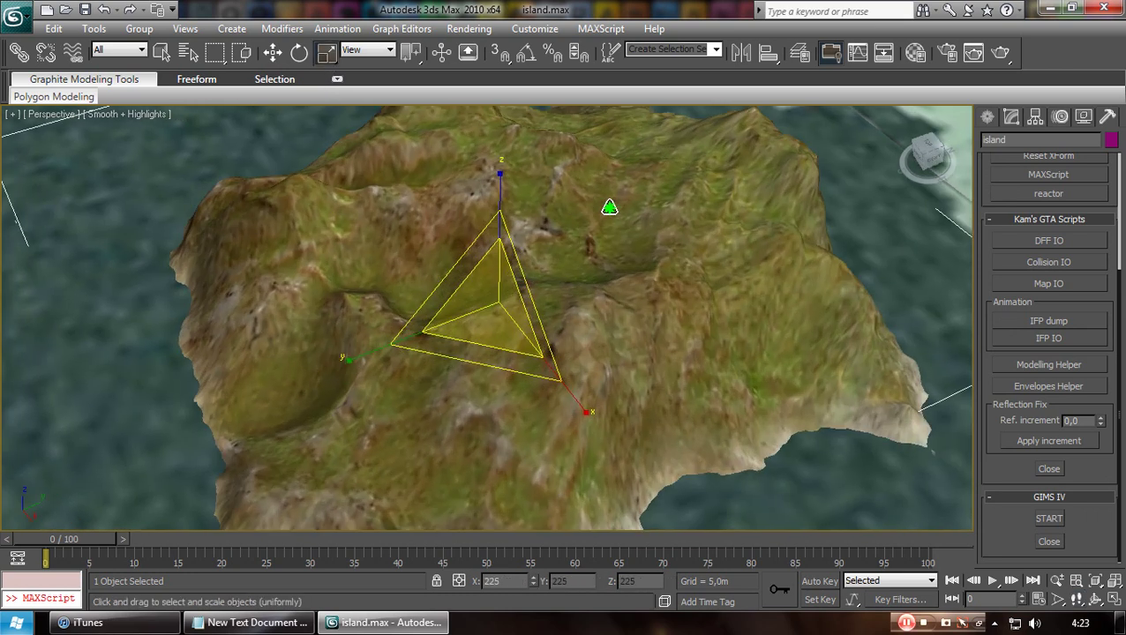
{"action": "scroll", "coordinate": [915, 174], "scroll_direction": "down", "scroll_amount": 2}
{"action": "scroll", "coordinate": [915, 174], "scroll_direction": "down", "scroll_amount": 2}
{"action": "scroll", "coordinate": [915, 175], "scroll_direction": "down", "scroll_amount": 4}
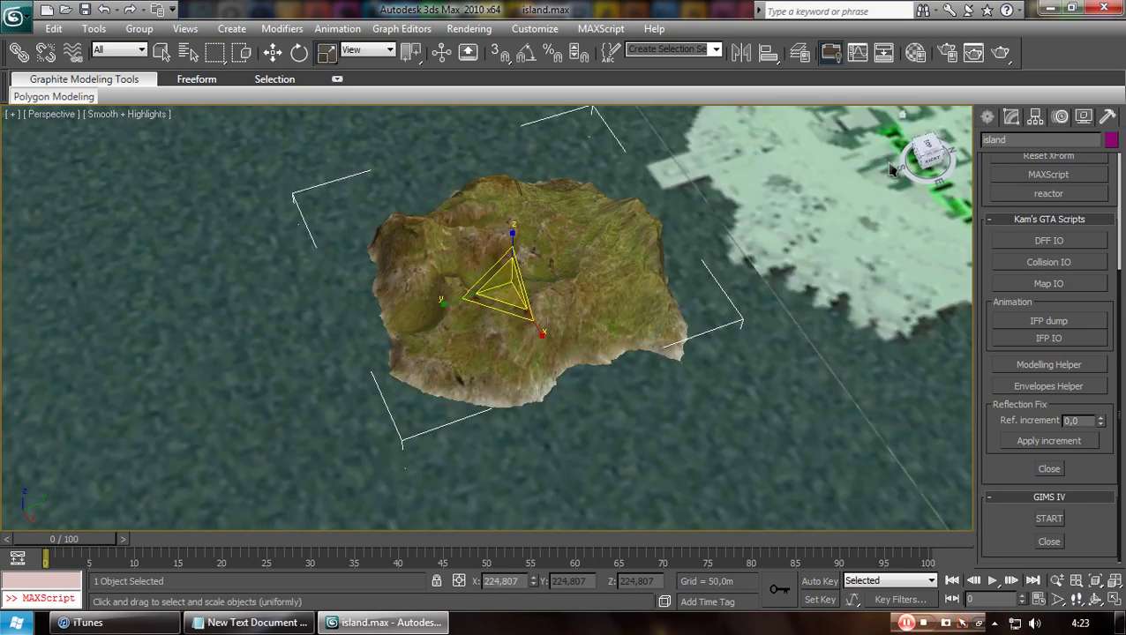
{"action": "left_click", "coordinate": [273, 53]}
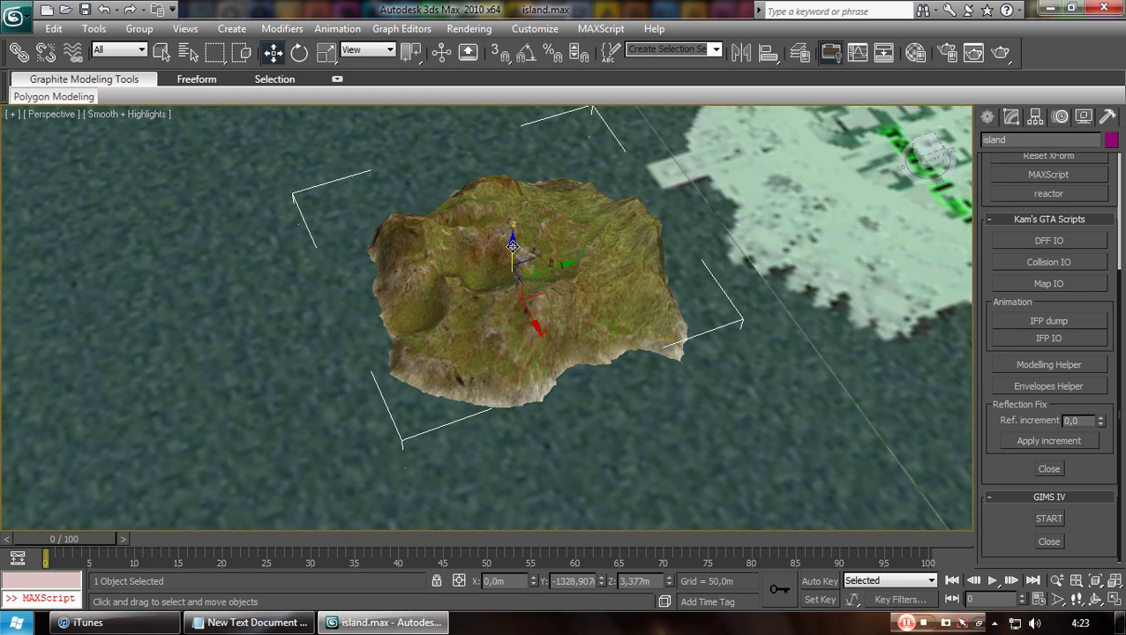
{"action": "left_click_drag", "start_coordinate": [512, 246], "coordinate": [517, 234]}
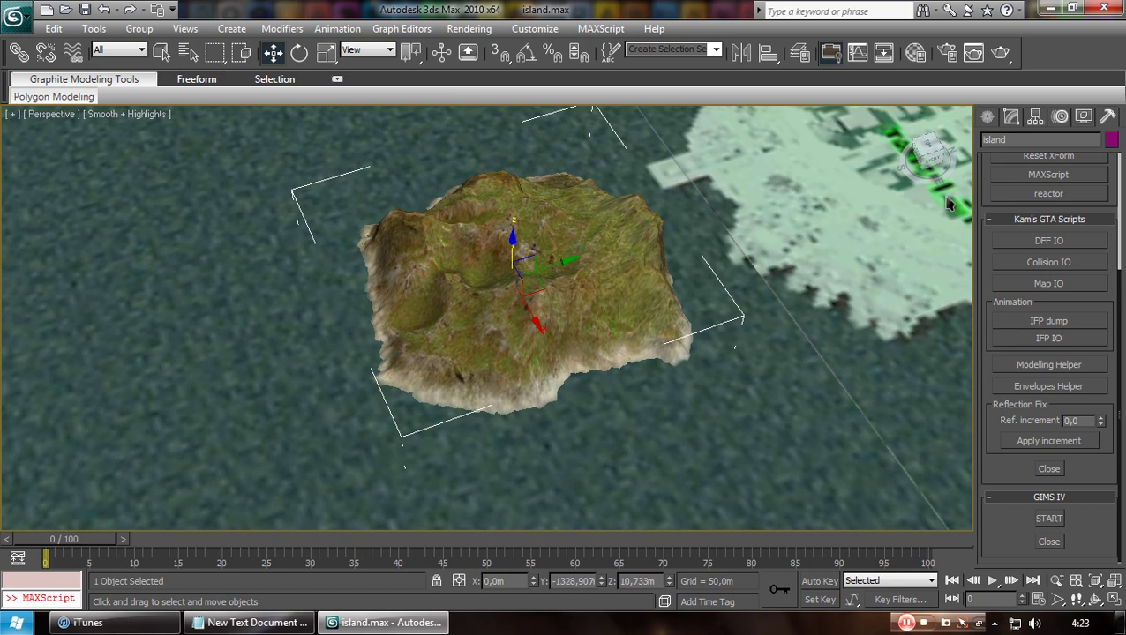
{"action": "left_click_drag", "start_coordinate": [926, 174], "coordinate": [885, 193]}
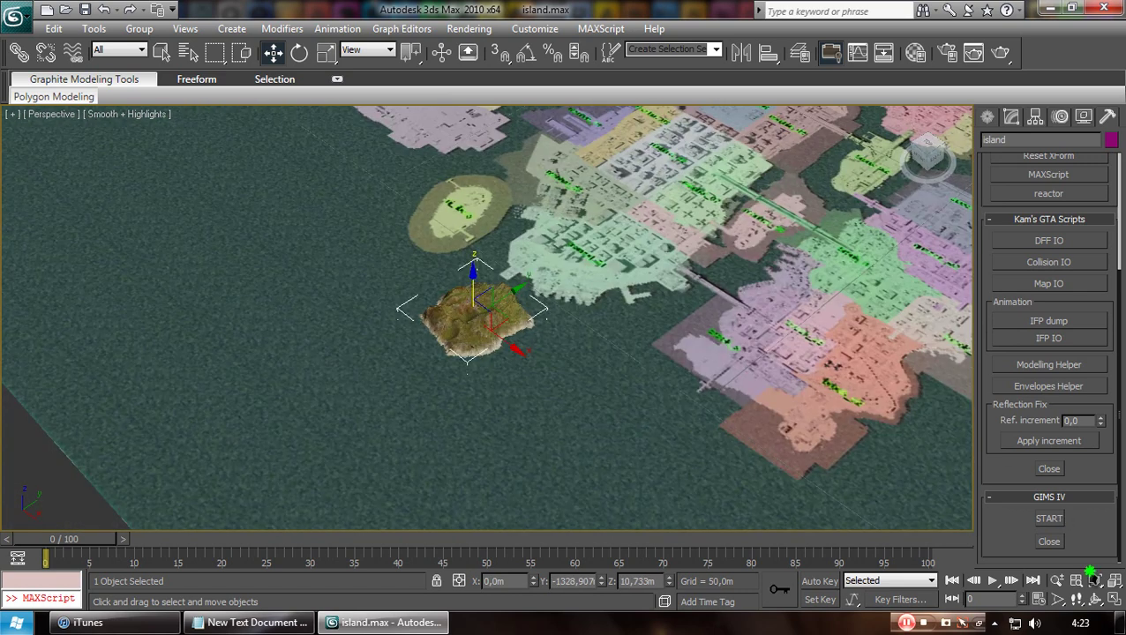
- Inspect the island with Walk Through, then drag it down-left to Y −1672.23
{"action": "left_click", "coordinate": [1093, 580]}
{"action": "left_click", "coordinate": [471, 459]}
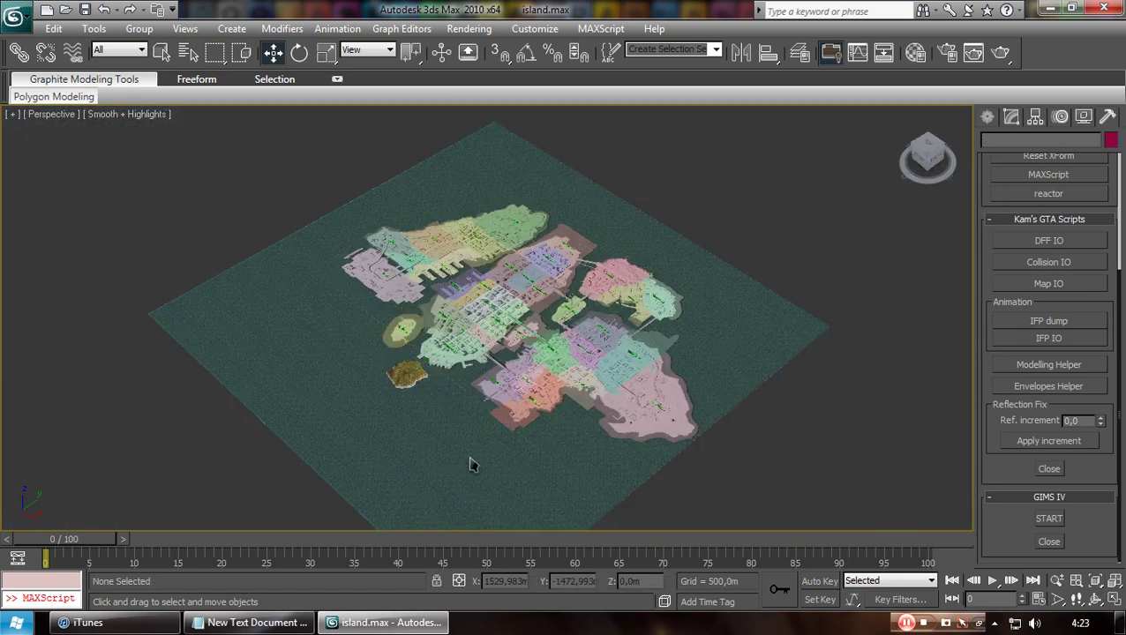
{"action": "left_click", "coordinate": [1078, 600]}
{"action": "key", "text": "Up"}
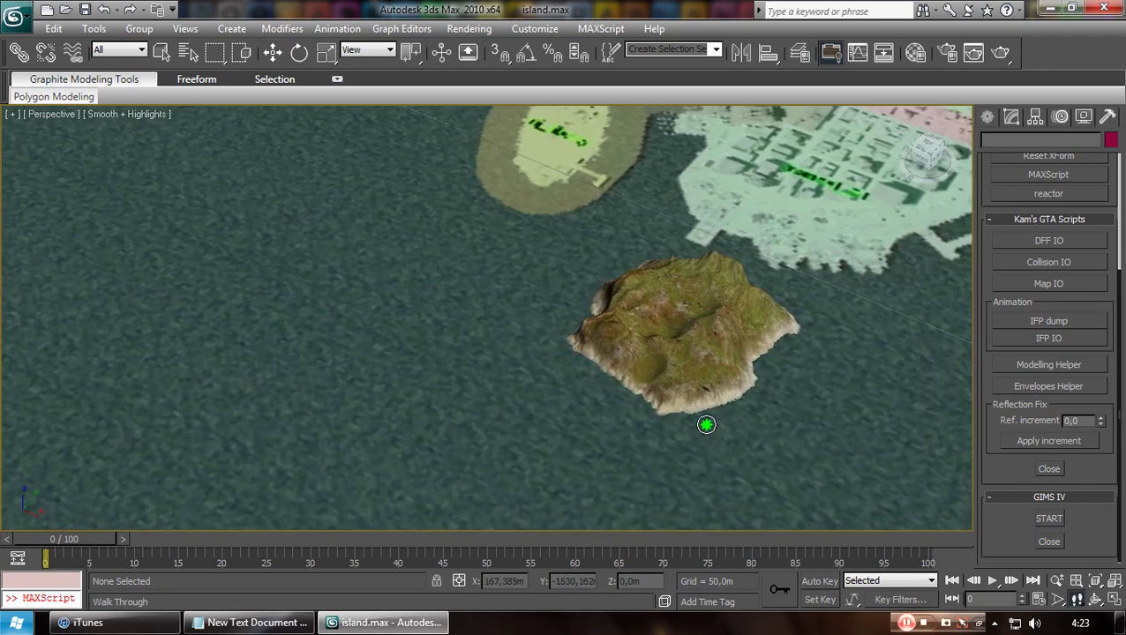
{"action": "left_click_drag", "start_coordinate": [707, 424], "coordinate": [743, 423]}
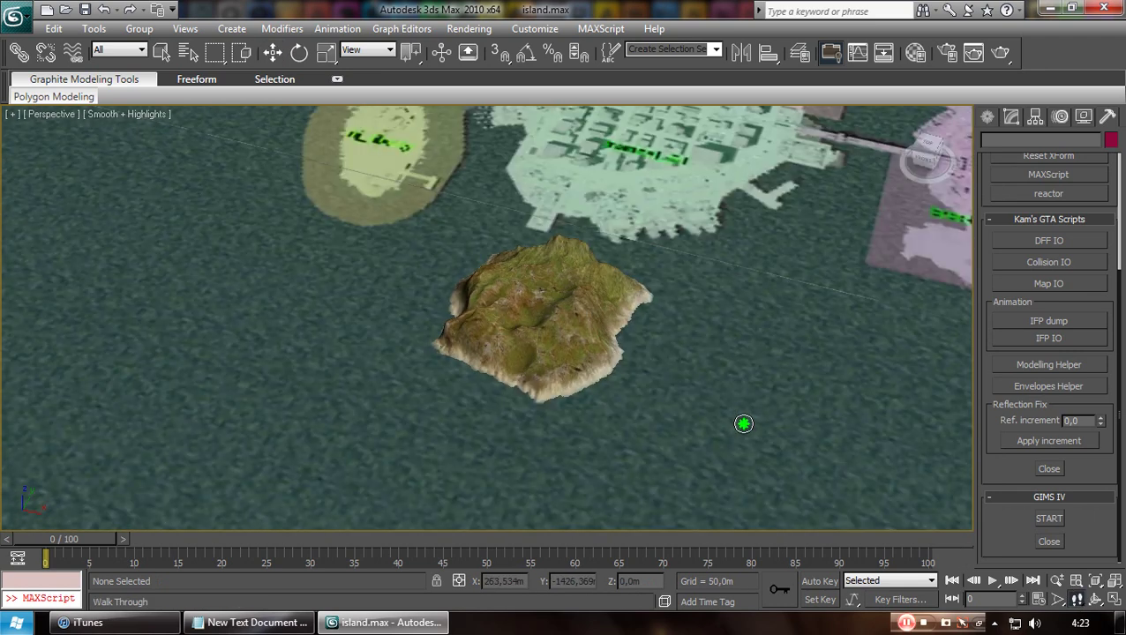
{"action": "left_click", "coordinate": [273, 52]}
{"action": "left_click", "coordinate": [527, 279]}
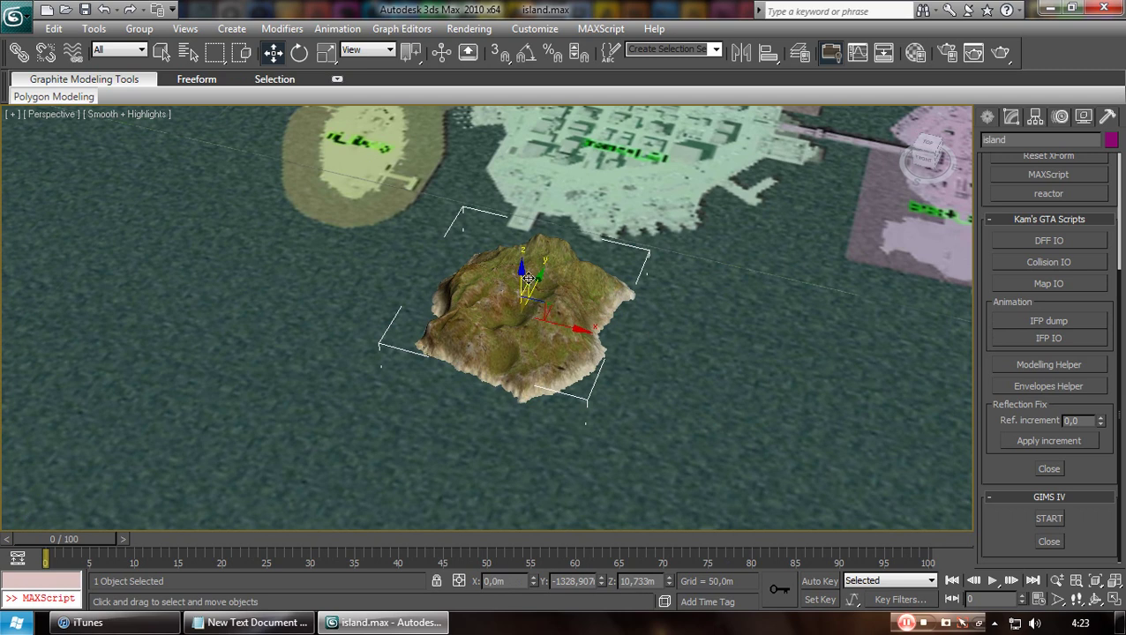
{"action": "left_click_drag", "start_coordinate": [539, 272], "coordinate": [475, 378]}
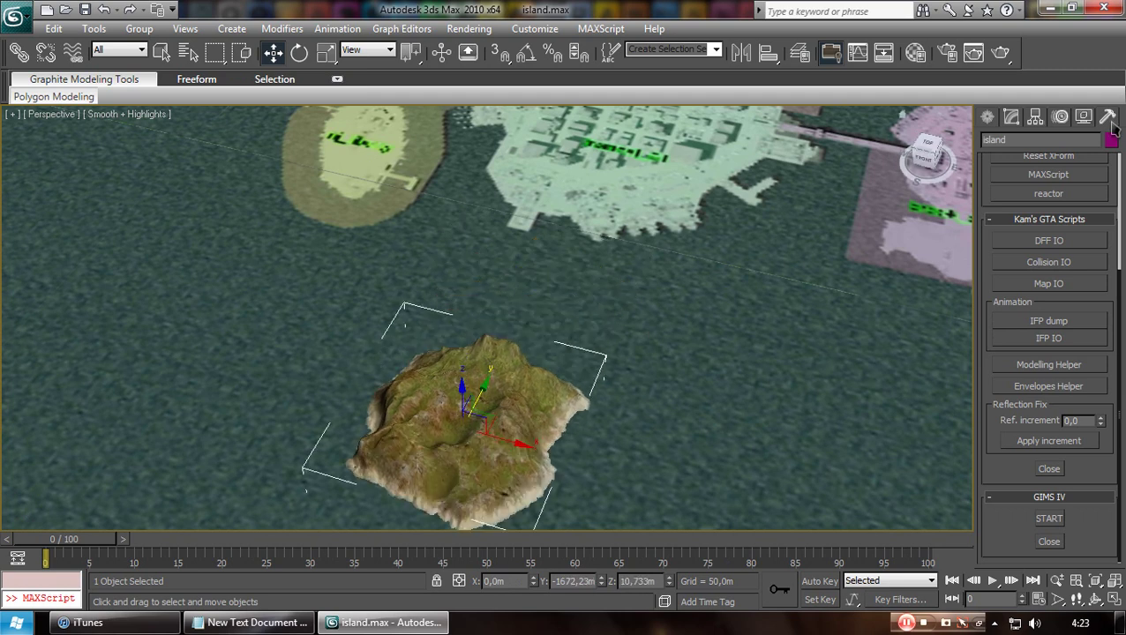
- In the GIMS IV Material editor, convert the island1 material to a GTA IV material
{"action": "left_click", "coordinate": [1050, 521]}
{"action": "left_click", "coordinate": [630, 377]}
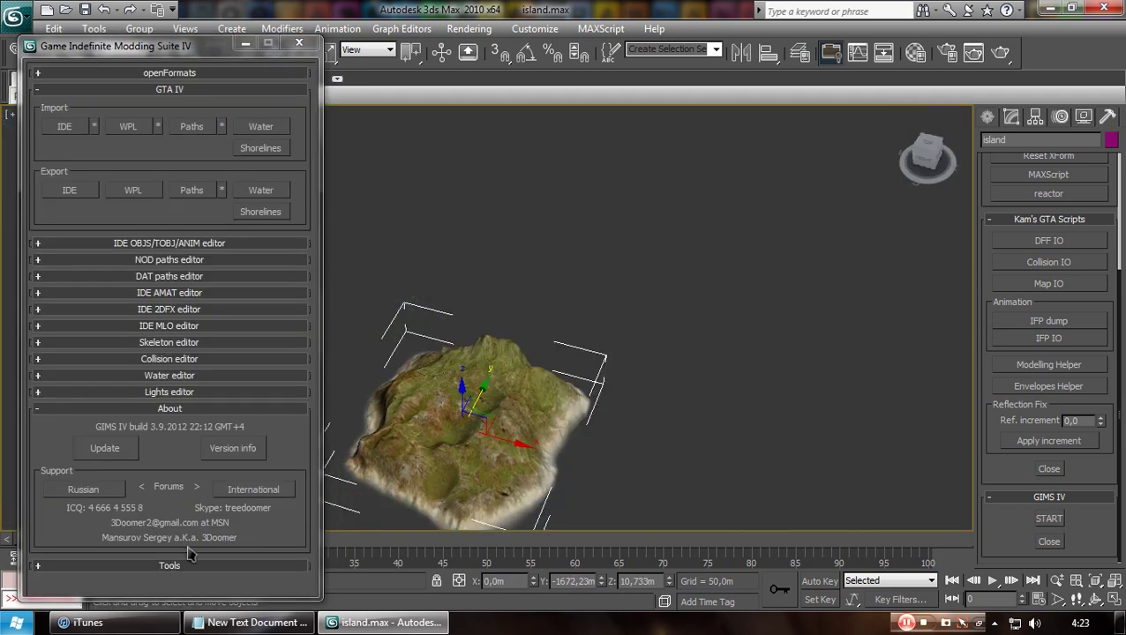
{"action": "left_click", "coordinate": [189, 565]}
{"action": "left_click", "coordinate": [167, 356]}
{"action": "left_click", "coordinate": [520, 137]}
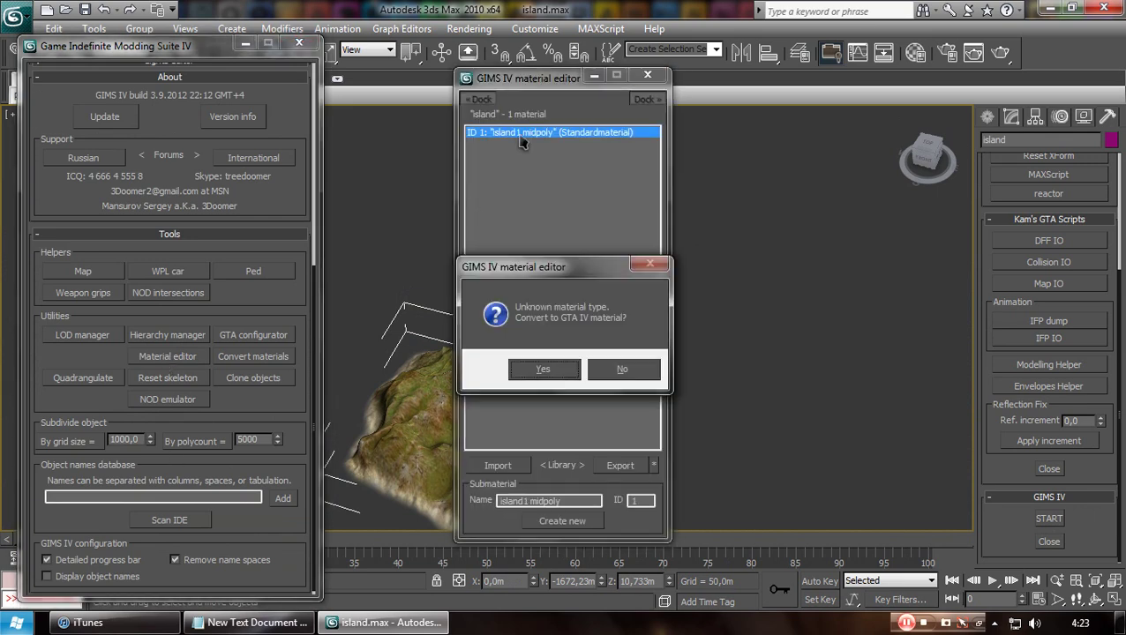
{"action": "left_click", "coordinate": [543, 368]}
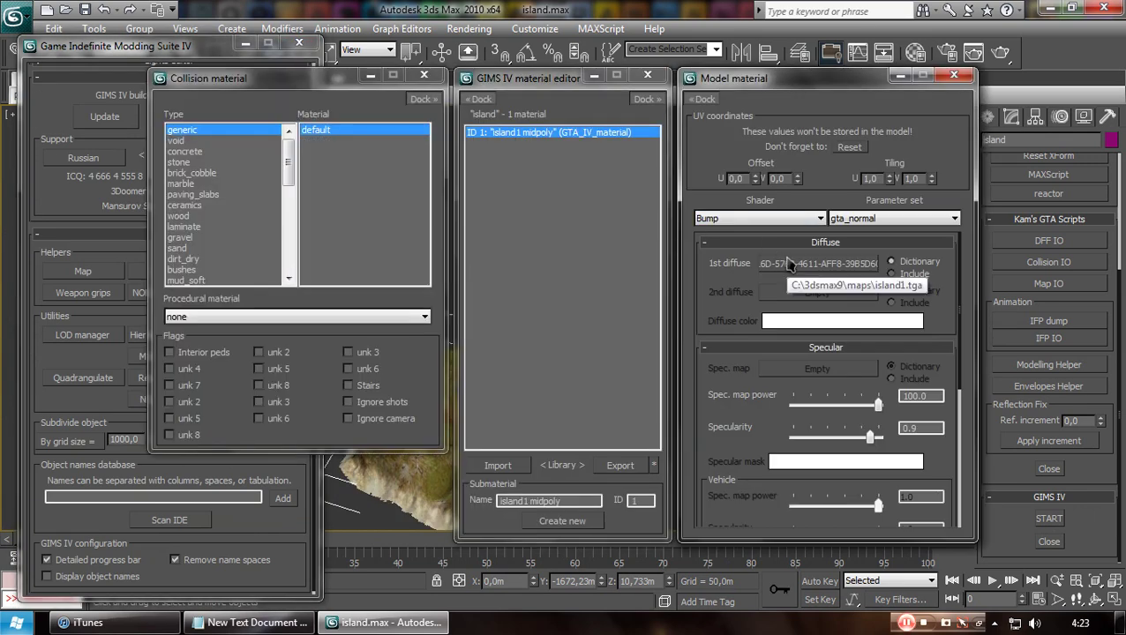
- Load island1.tga as the material's 1st diffuse texture
{"action": "left_click", "coordinate": [790, 264]}
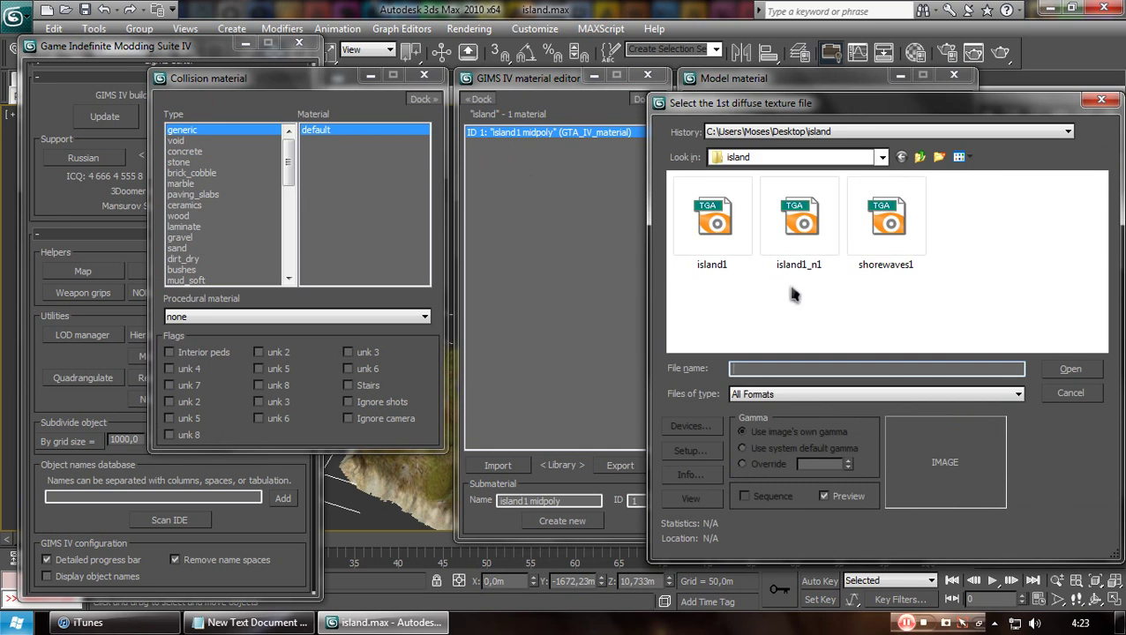
{"action": "left_click", "coordinate": [705, 247]}
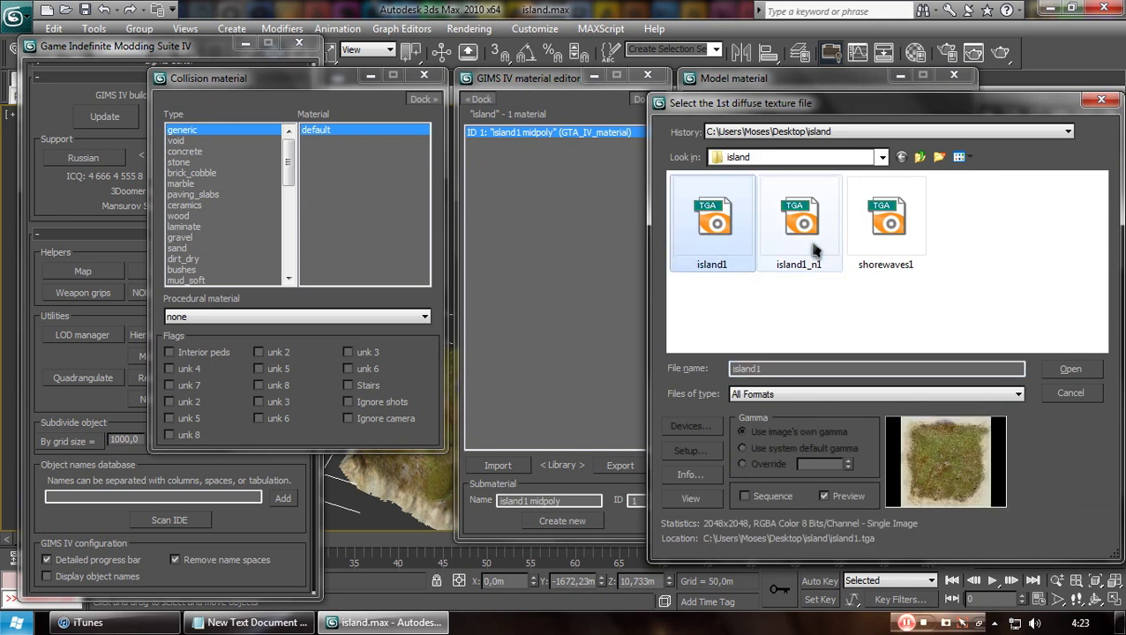
{"action": "left_click", "coordinate": [799, 247]}
{"action": "left_click", "coordinate": [885, 252]}
{"action": "left_click", "coordinate": [726, 251]}
{"action": "left_click", "coordinate": [821, 254]}
{"action": "left_click", "coordinate": [869, 254]}
{"action": "left_click", "coordinate": [798, 247]}
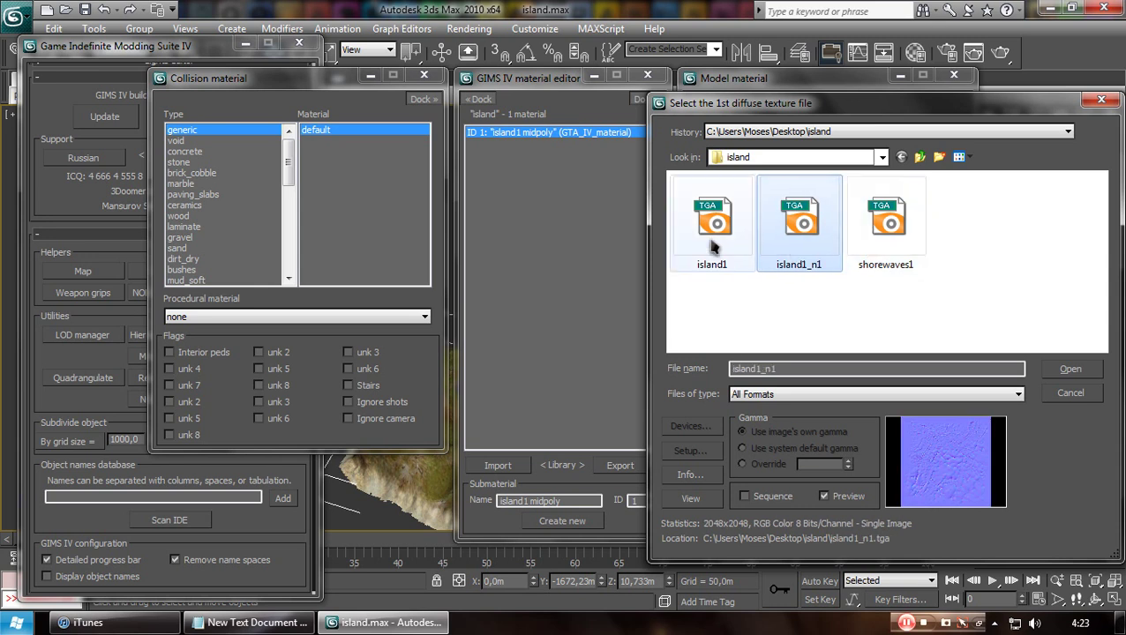
{"action": "left_click", "coordinate": [711, 245]}
{"action": "double_click", "coordinate": [711, 245]}
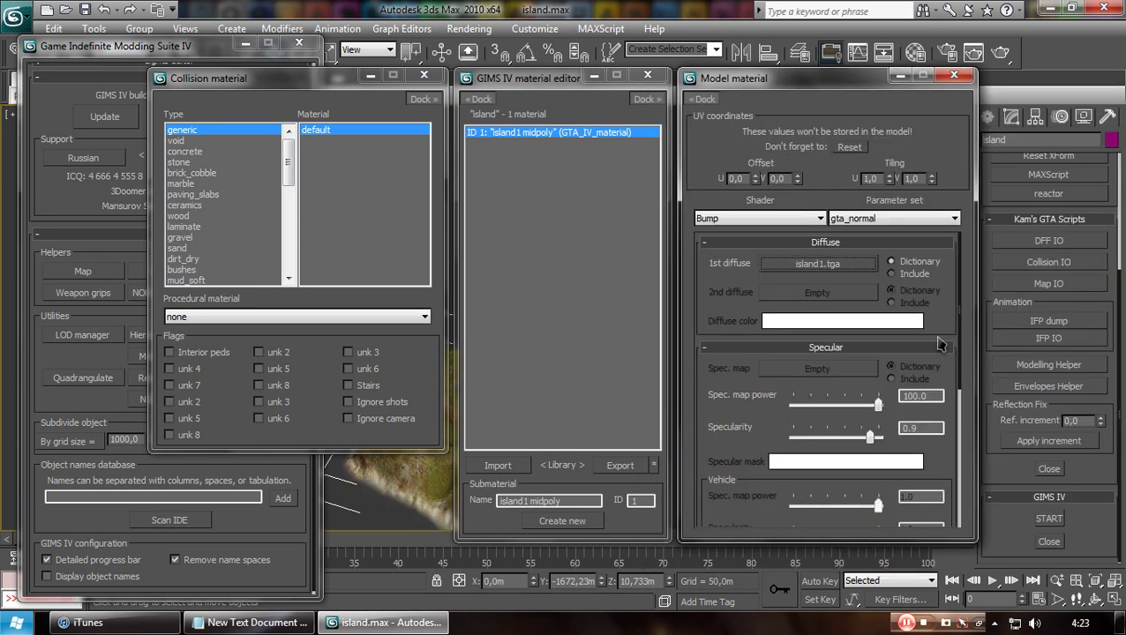
- Set Specularity to 0 and load island1_n1.tga as the normal map
{"action": "mouse_move", "coordinate": [960, 351]}
{"action": "left_mouse_down"}
{"action": "mouse_move", "coordinate": [971, 492]}
{"action": "mouse_move", "coordinate": [970, 394]}
{"action": "left_mouse_up"}
{"action": "left_click_drag", "start_coordinate": [878, 341], "coordinate": [741, 343]}
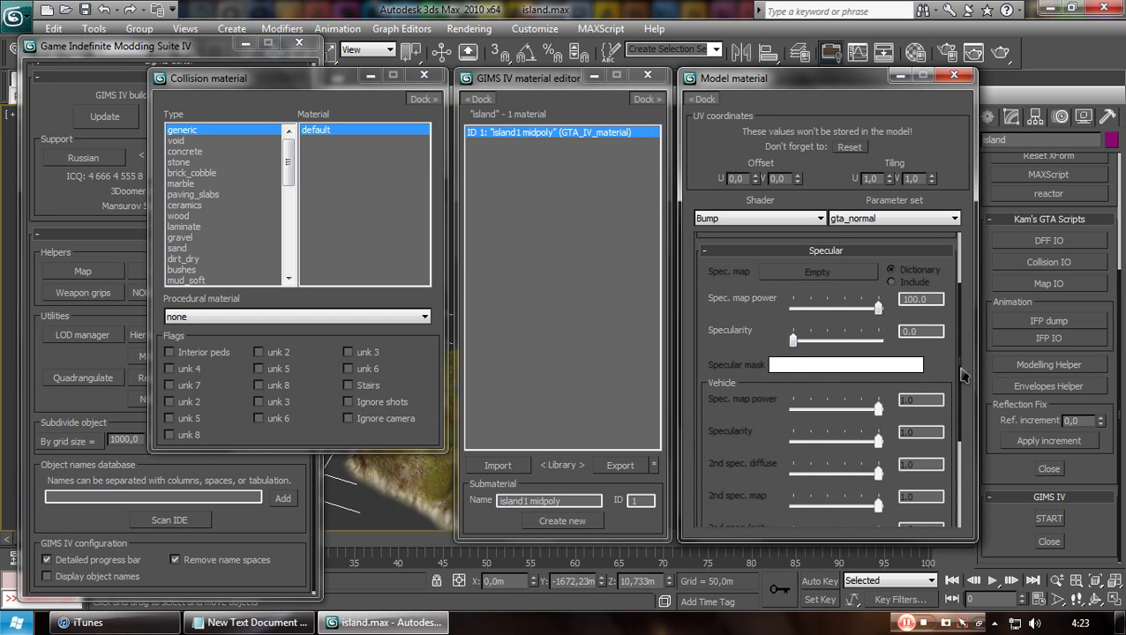
{"action": "left_click_drag", "start_coordinate": [961, 375], "coordinate": [958, 481]}
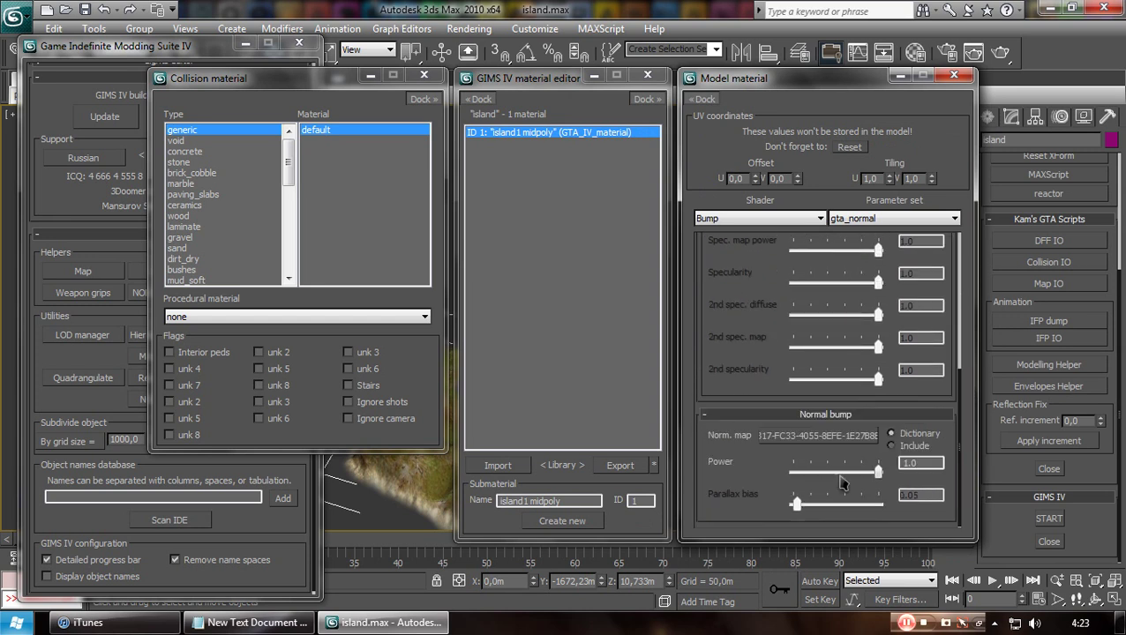
{"action": "mouse_move", "coordinate": [877, 474]}
{"action": "left_mouse_down"}
{"action": "mouse_move", "coordinate": [845, 474]}
{"action": "mouse_move", "coordinate": [872, 476]}
{"action": "left_mouse_up"}
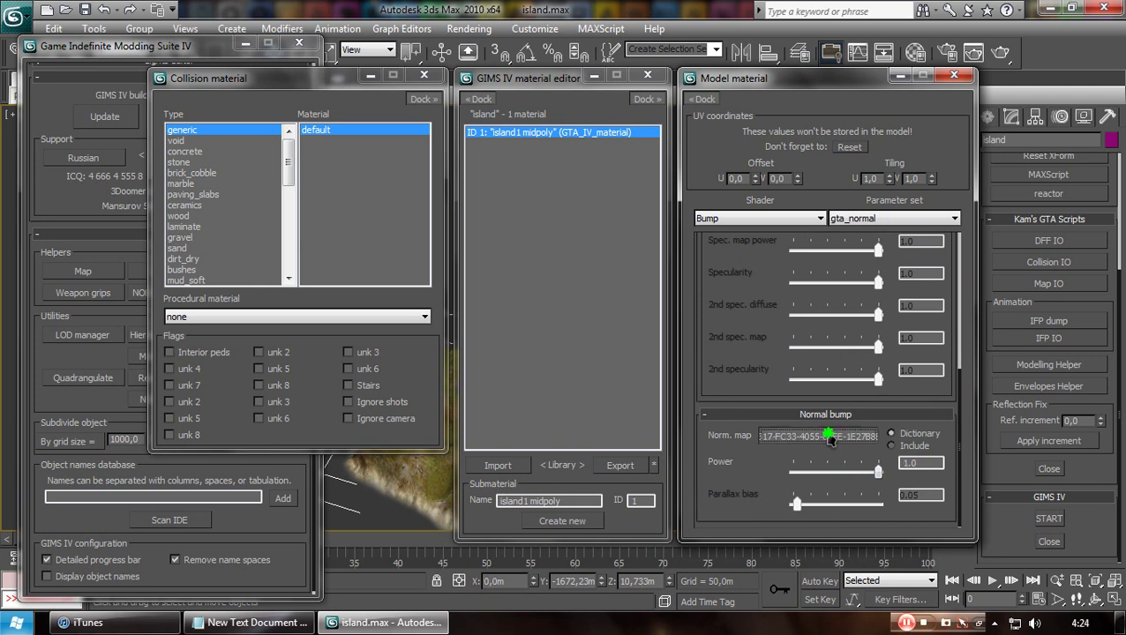
{"action": "left_click", "coordinate": [830, 436]}
{"action": "double_click", "coordinate": [798, 219]}
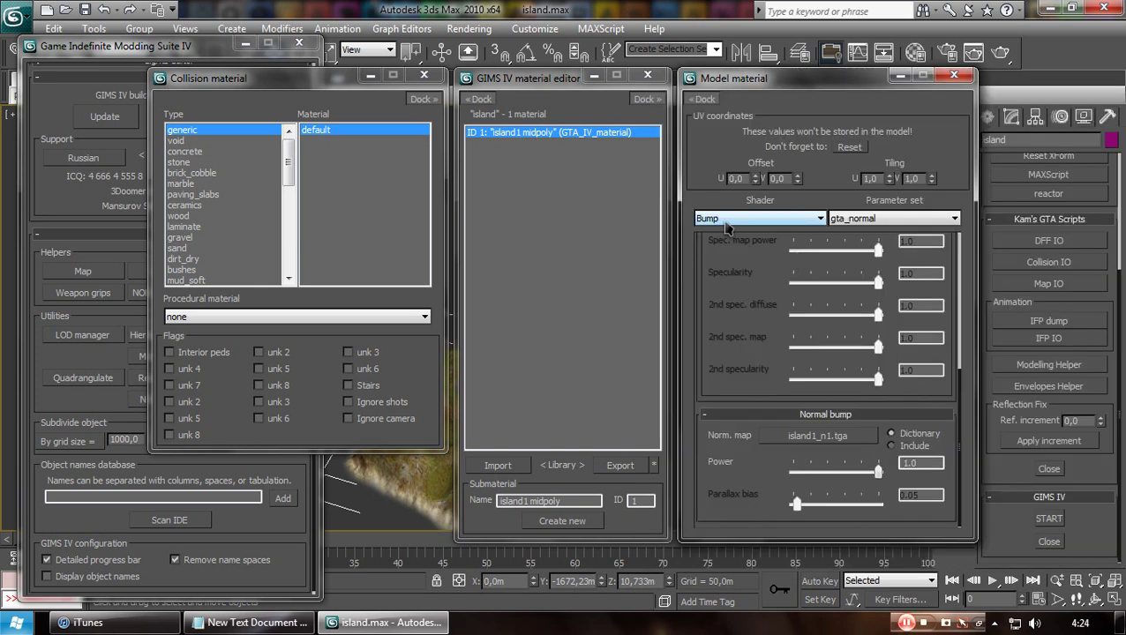
- Set the collision material to grass and close the material windows
{"action": "left_click_drag", "start_coordinate": [963, 394], "coordinate": [958, 300]}
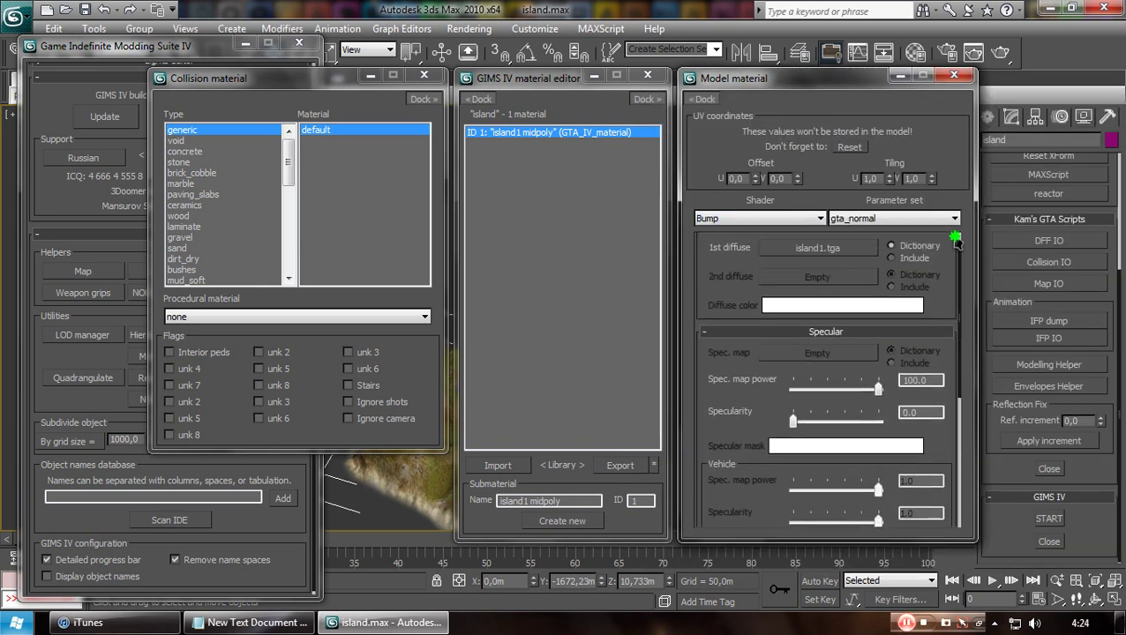
{"action": "mouse_move", "coordinate": [287, 167]}
{"action": "left_mouse_down"}
{"action": "mouse_move", "coordinate": [293, 185]}
{"action": "mouse_move", "coordinate": [298, 168]}
{"action": "mouse_move", "coordinate": [295, 187]}
{"action": "left_mouse_up"}
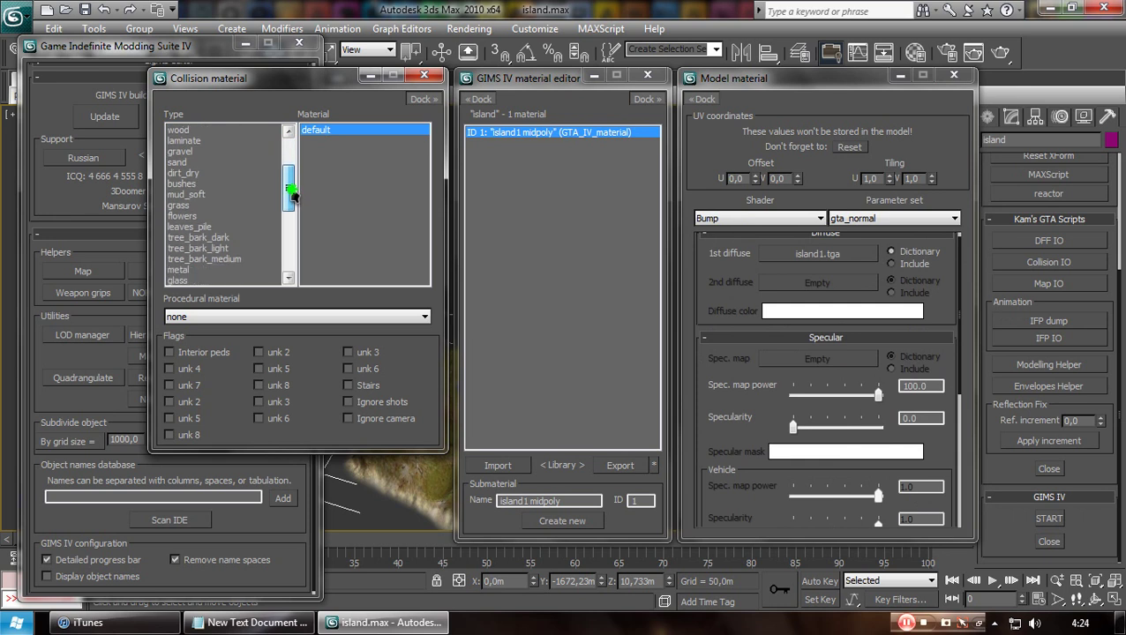
{"action": "left_click", "coordinate": [212, 206]}
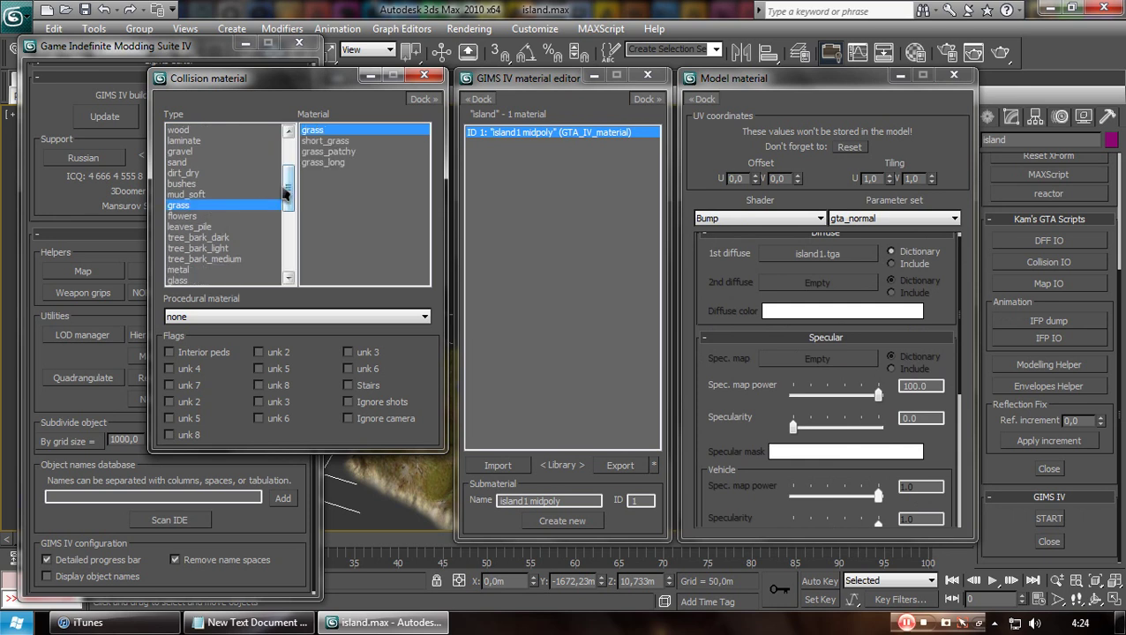
{"action": "left_click", "coordinate": [646, 75]}
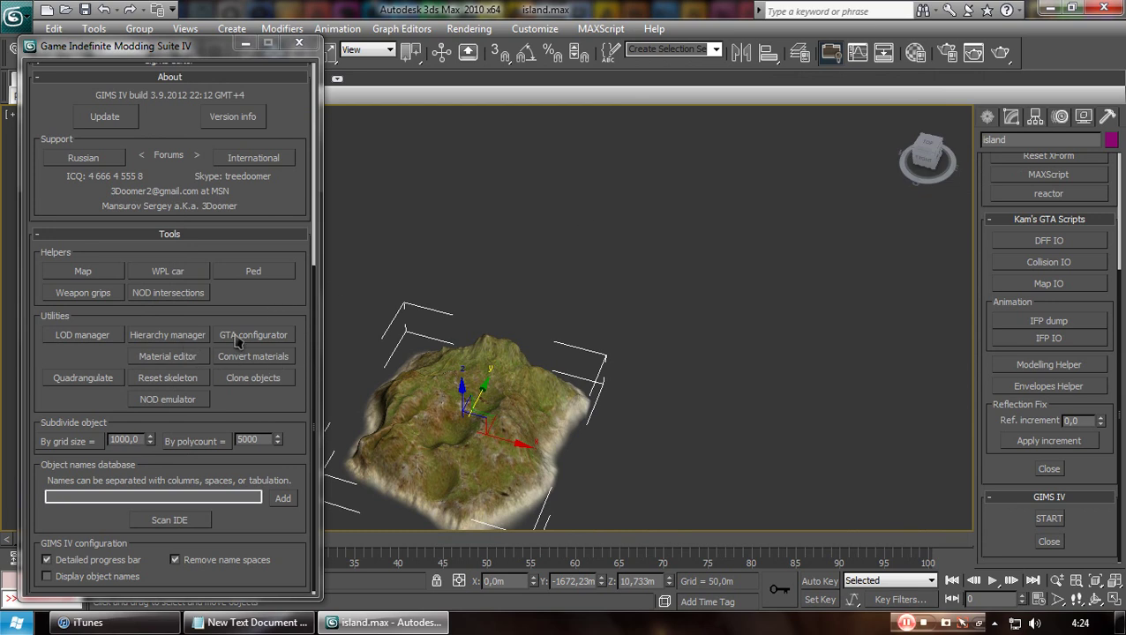
- Expand the GIMS IDE OBJS/TOBJ/ANIM editor and select the null WTD texture dictionary value
{"action": "scroll", "coordinate": [313, 328], "scroll_direction": "up", "scroll_amount": 5}
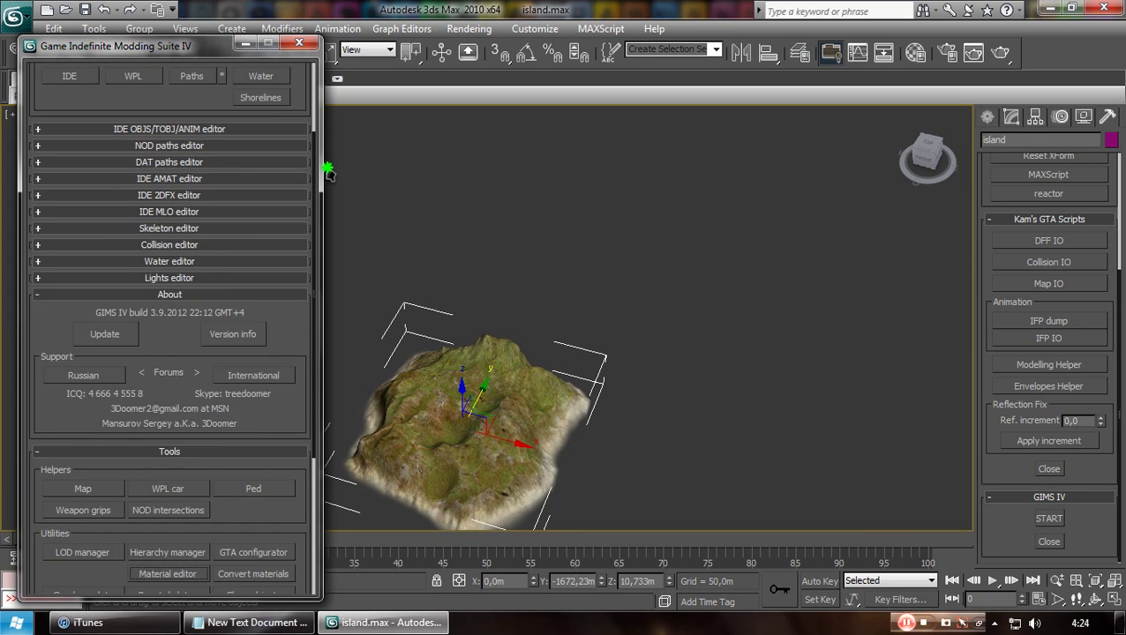
{"action": "left_click", "coordinate": [186, 189]}
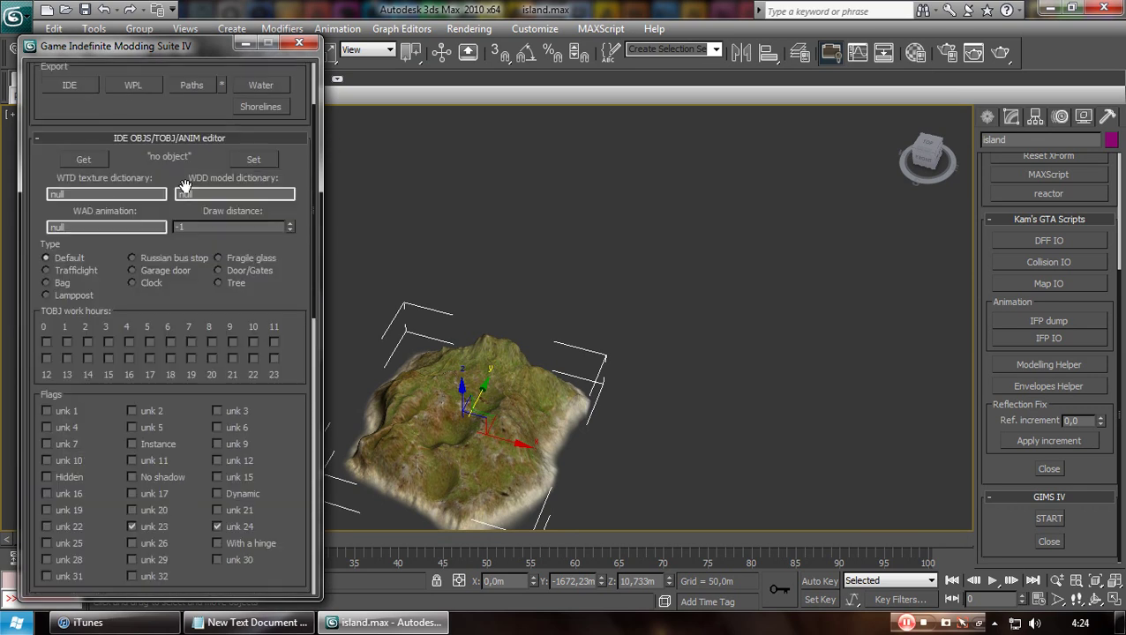
{"action": "double_click", "coordinate": [110, 194]}
{"action": "type", "text": "islandzzz"}
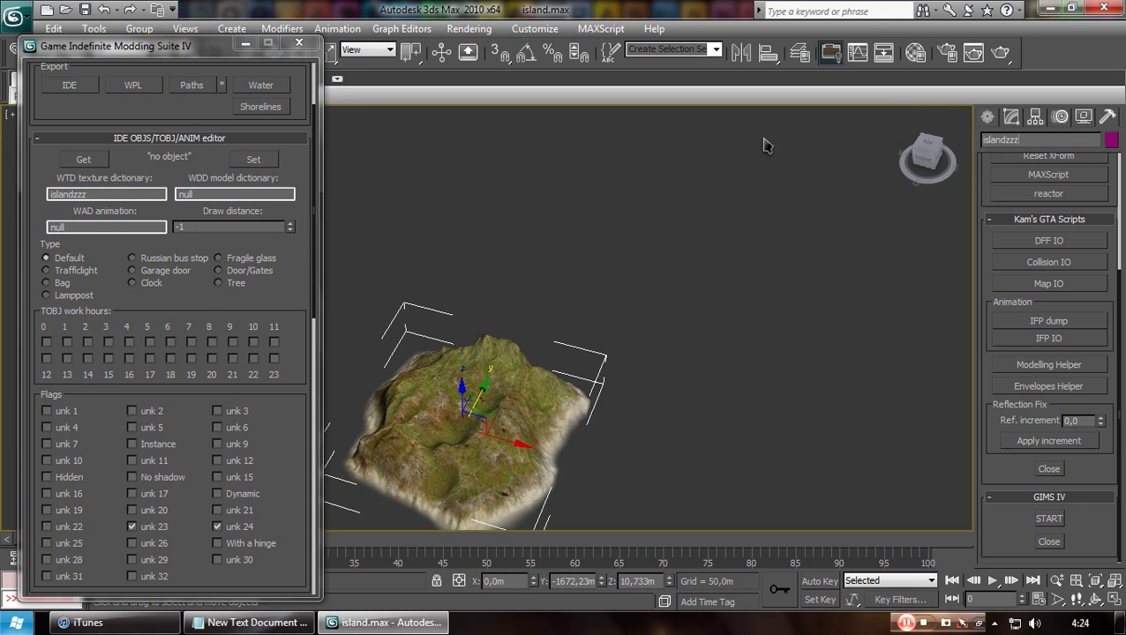
- Close the Schematic View and the GIMS hierarchy manager, clearing the island's selection
{"action": "left_click", "coordinate": [883, 53]}
{"action": "left_click", "coordinate": [394, 226]}
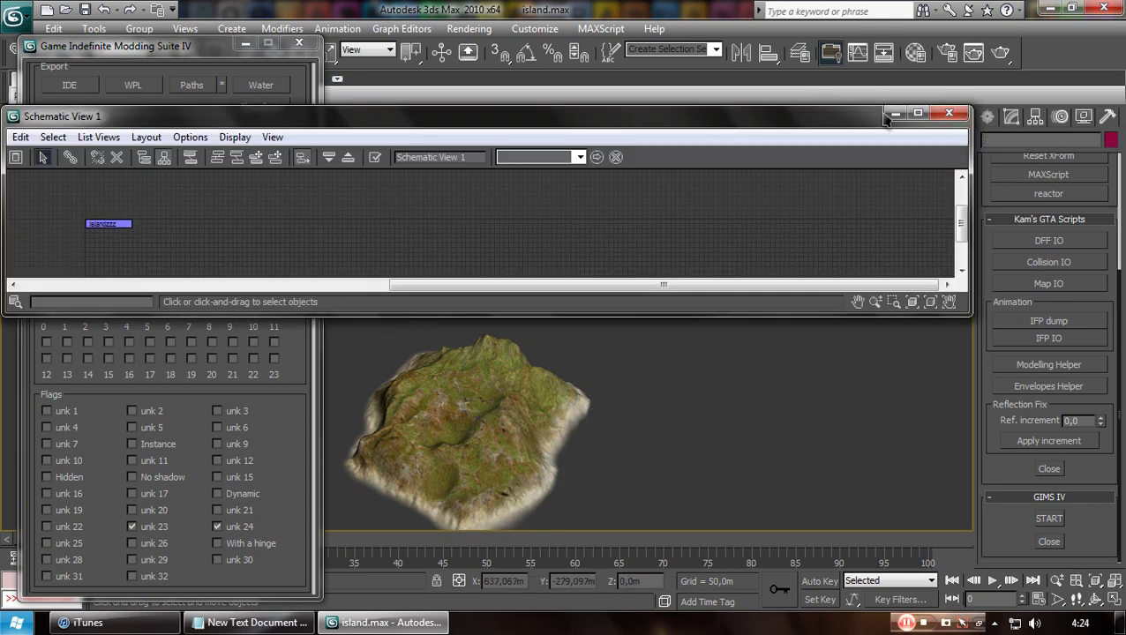
{"action": "left_click", "coordinate": [948, 113]}
{"action": "left_click_drag", "start_coordinate": [213, 56], "coordinate": [172, 33]}
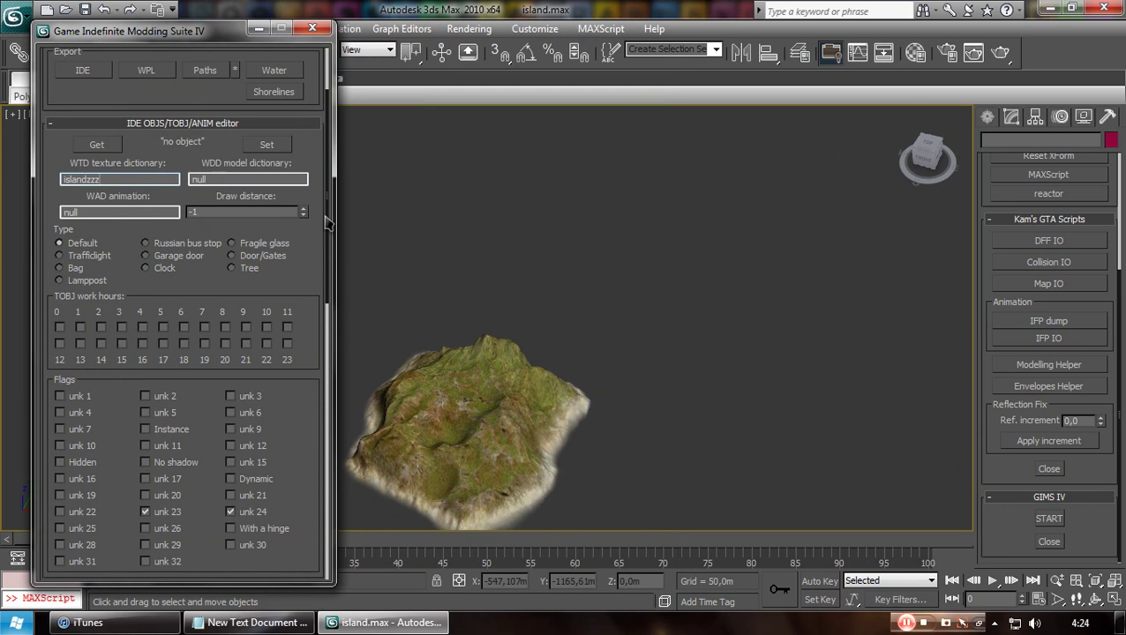
{"action": "scroll", "coordinate": [300, 437], "scroll_direction": "down", "scroll_amount": 5}
{"action": "scroll", "coordinate": [210, 368], "scroll_direction": "down", "scroll_amount": 5}
{"action": "left_click", "coordinate": [196, 394]}
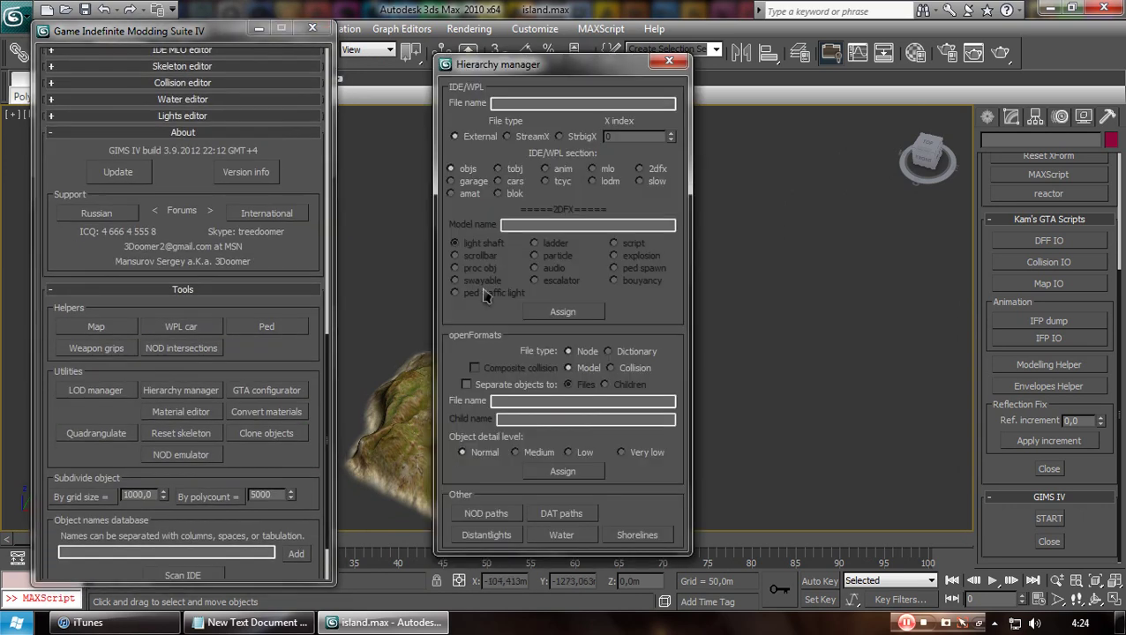
{"action": "left_click", "coordinate": [663, 66]}
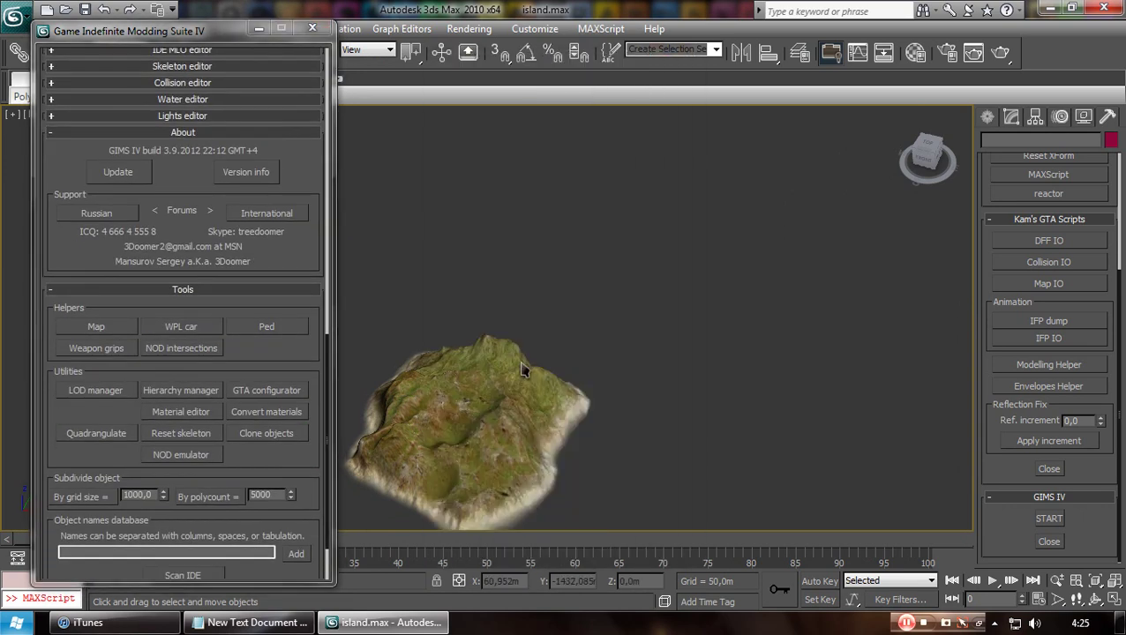
- Select the island and show the Hierarchy tab's Pivot settings
{"action": "left_click", "coordinate": [512, 367]}
{"action": "left_click", "coordinate": [1012, 118]}
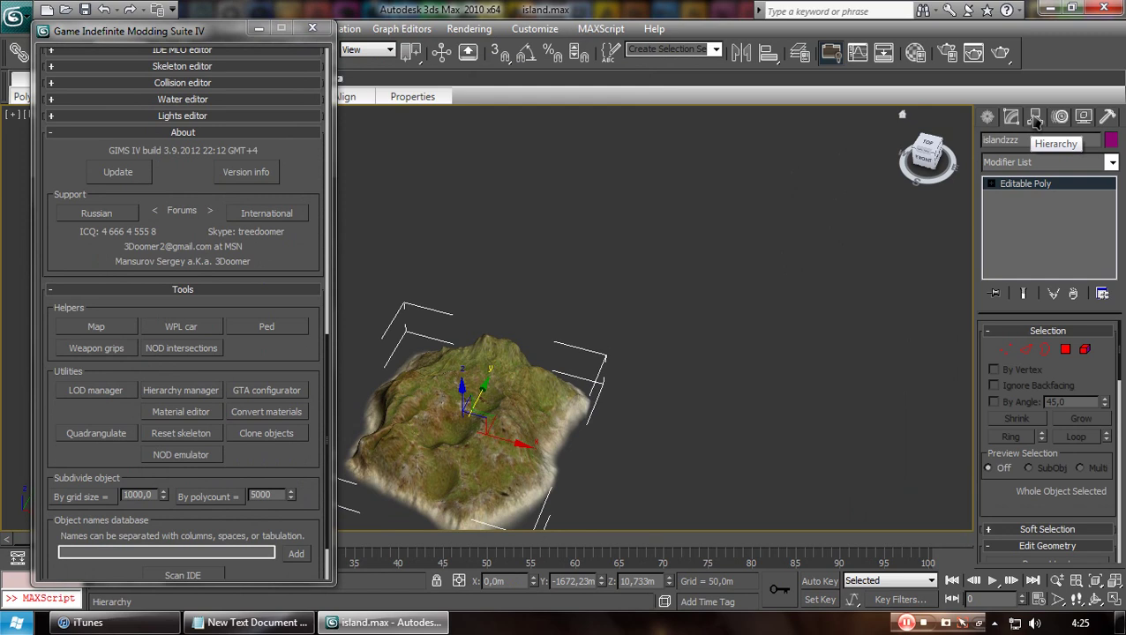
{"action": "left_click", "coordinate": [1035, 117]}
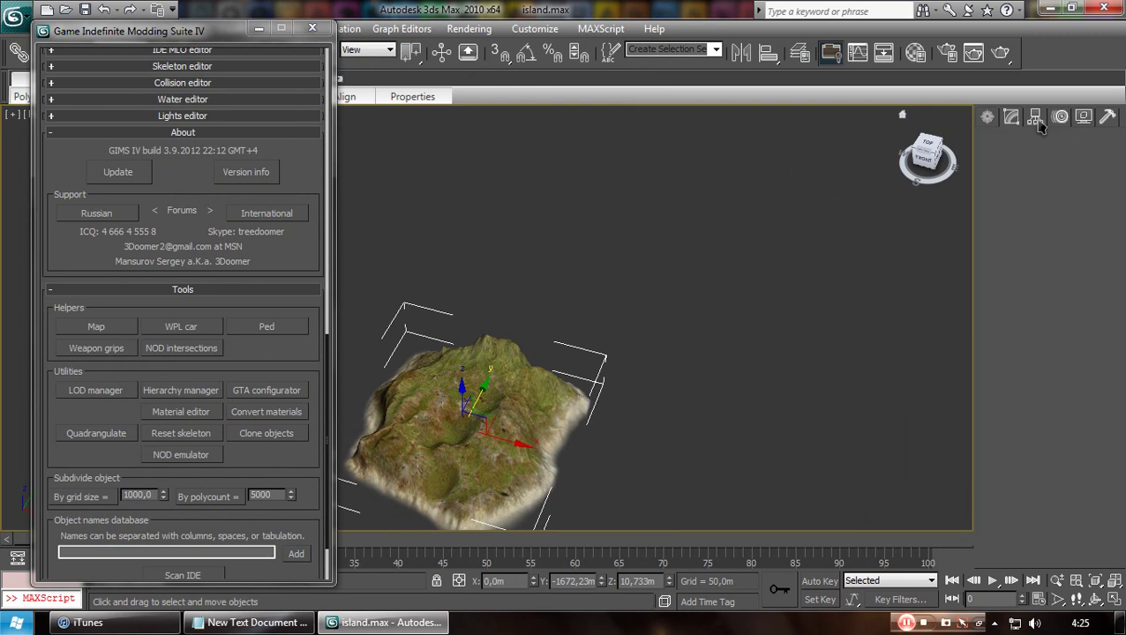
{"action": "left_click", "coordinate": [1019, 395]}
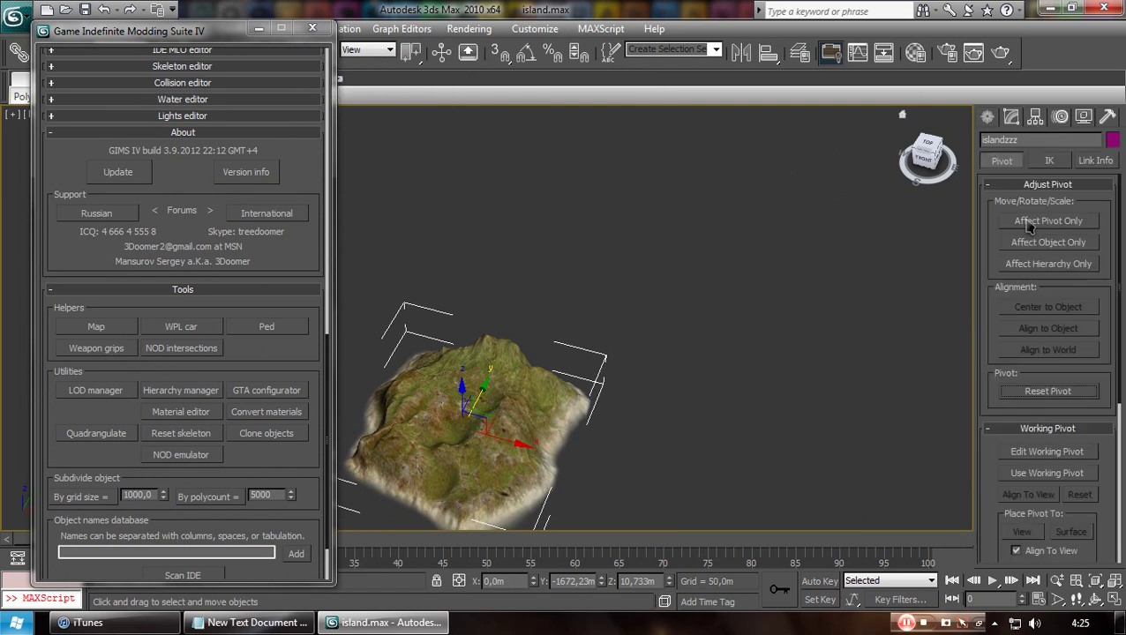
- Center the pivot to the object and apply Reset XForm to the island
{"action": "left_click", "coordinate": [1027, 229]}
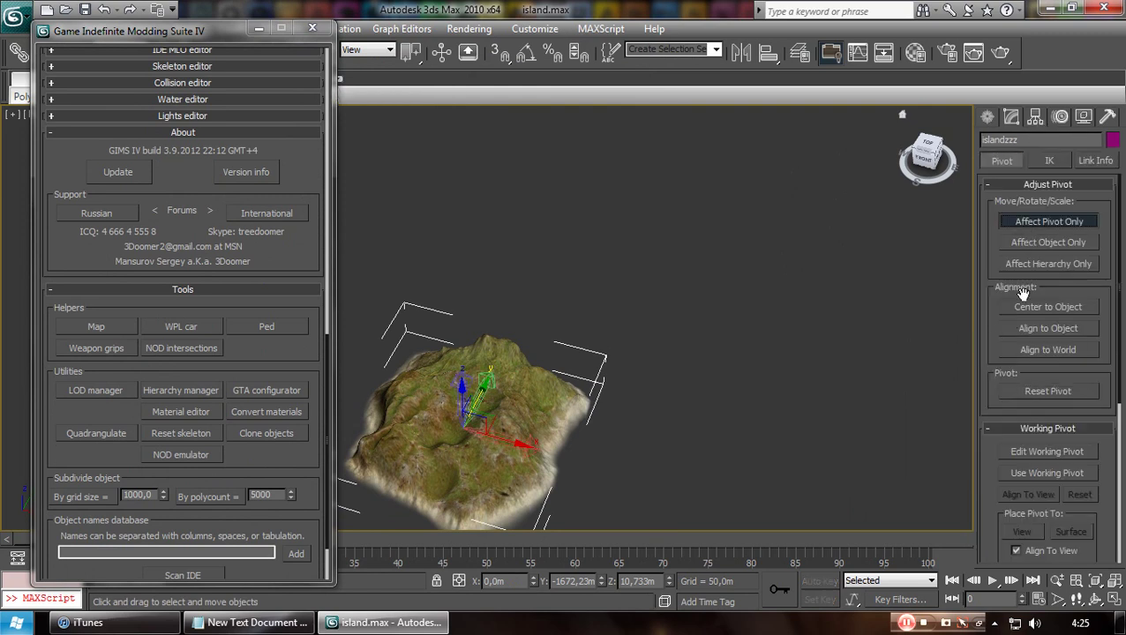
{"action": "left_click", "coordinate": [1027, 311]}
{"action": "left_click", "coordinate": [1030, 335]}
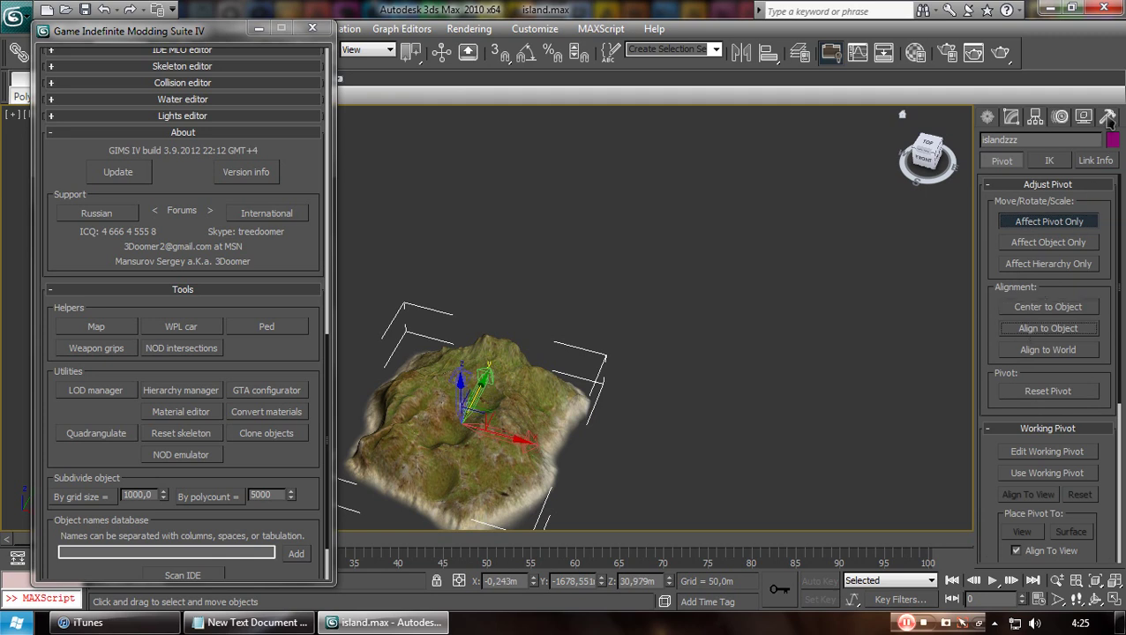
{"action": "left_click", "coordinate": [1107, 117]}
{"action": "left_click_drag", "start_coordinate": [1121, 347], "coordinate": [1122, 196]}
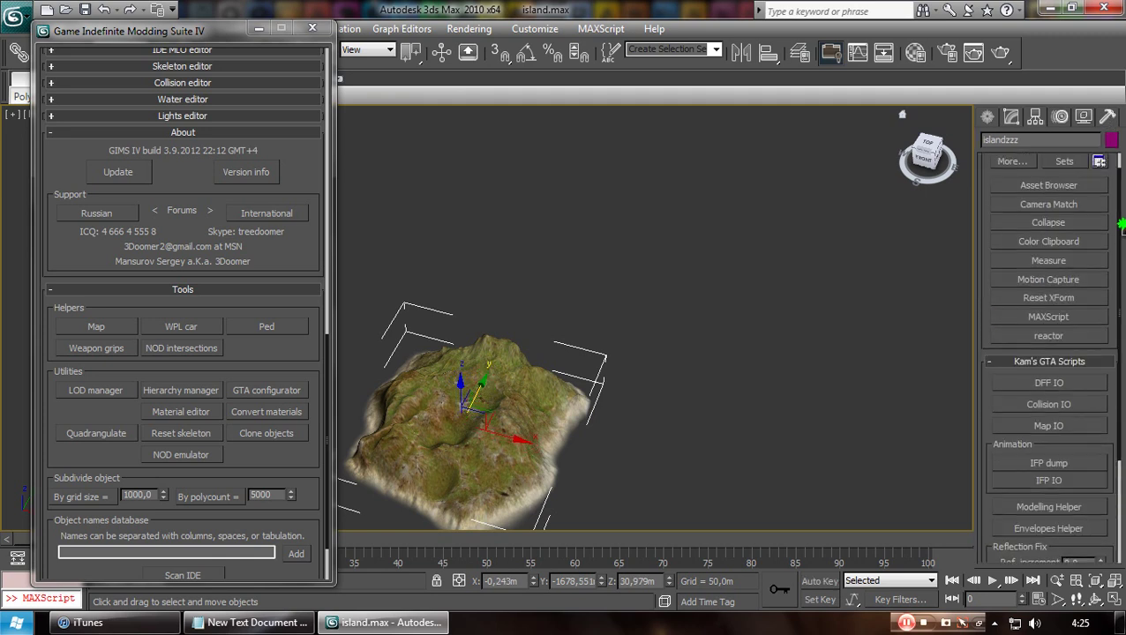
{"action": "left_click", "coordinate": [1040, 328]}
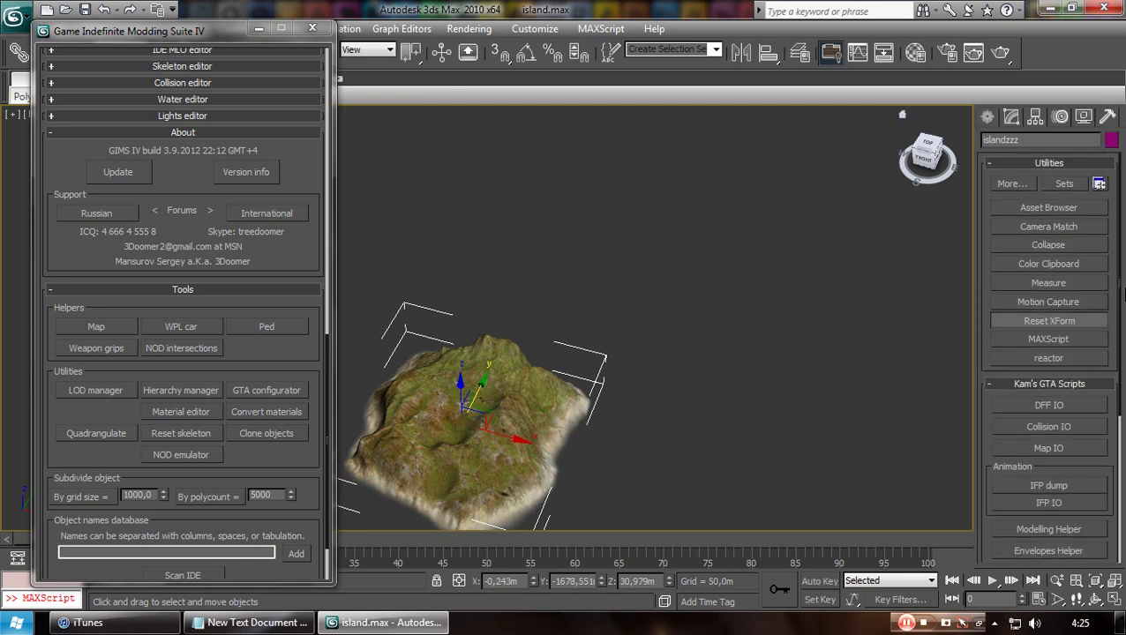
{"action": "left_click", "coordinate": [1048, 320]}
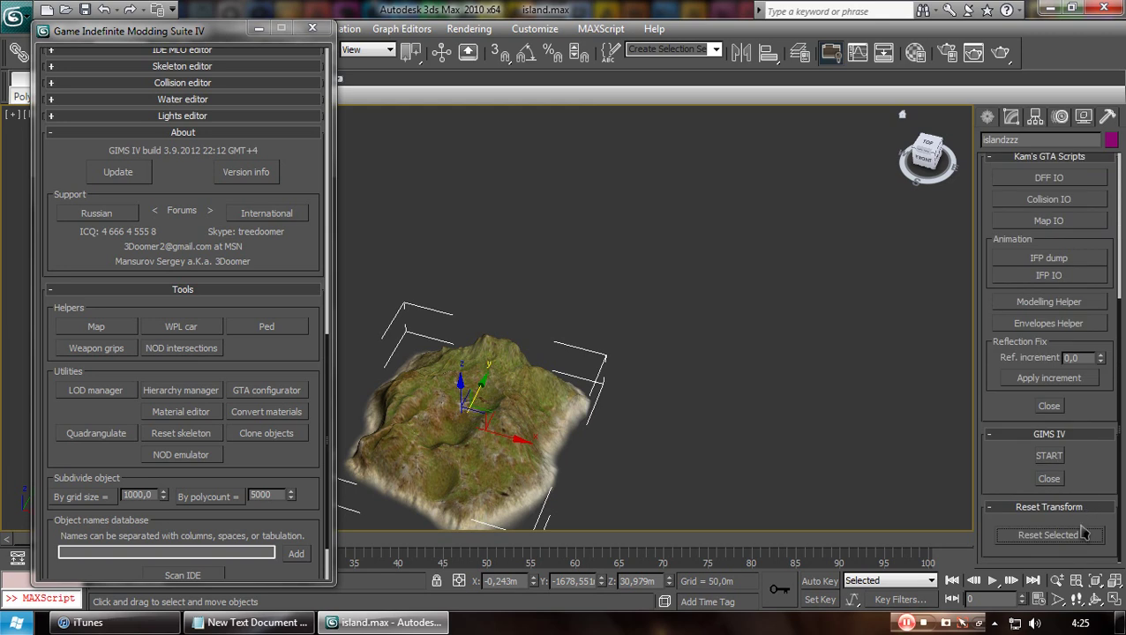
{"action": "left_click", "coordinate": [1078, 534]}
- Collapse the island's whole modifier stack into an Editable Poly
{"action": "left_click", "coordinate": [1010, 118]}
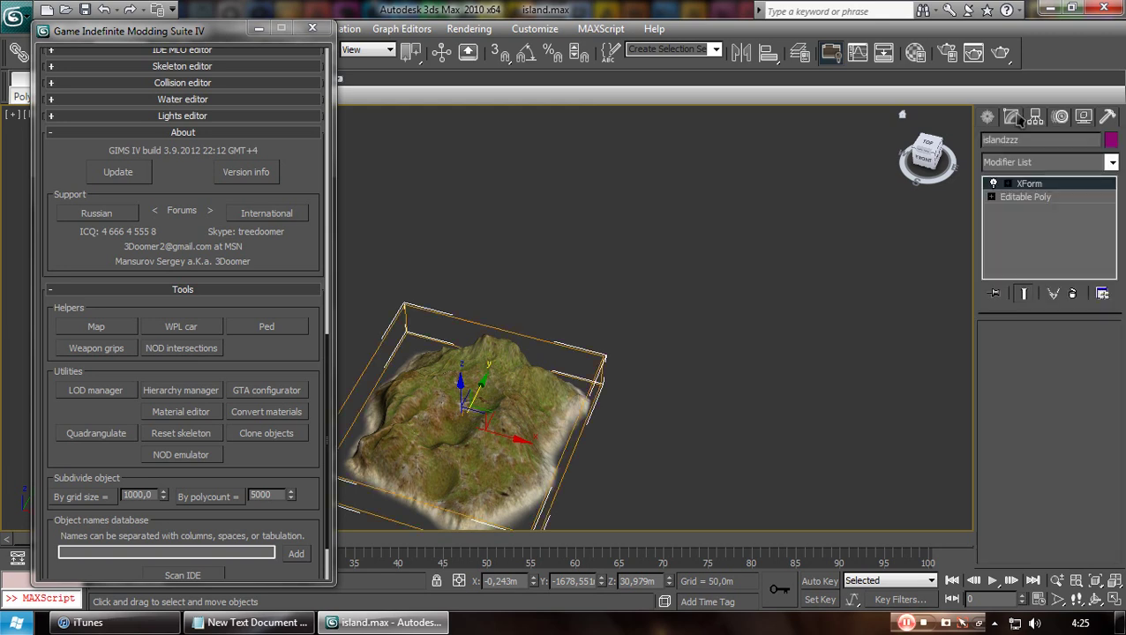
{"action": "right_click", "coordinate": [1027, 188]}
{"action": "left_click", "coordinate": [957, 351]}
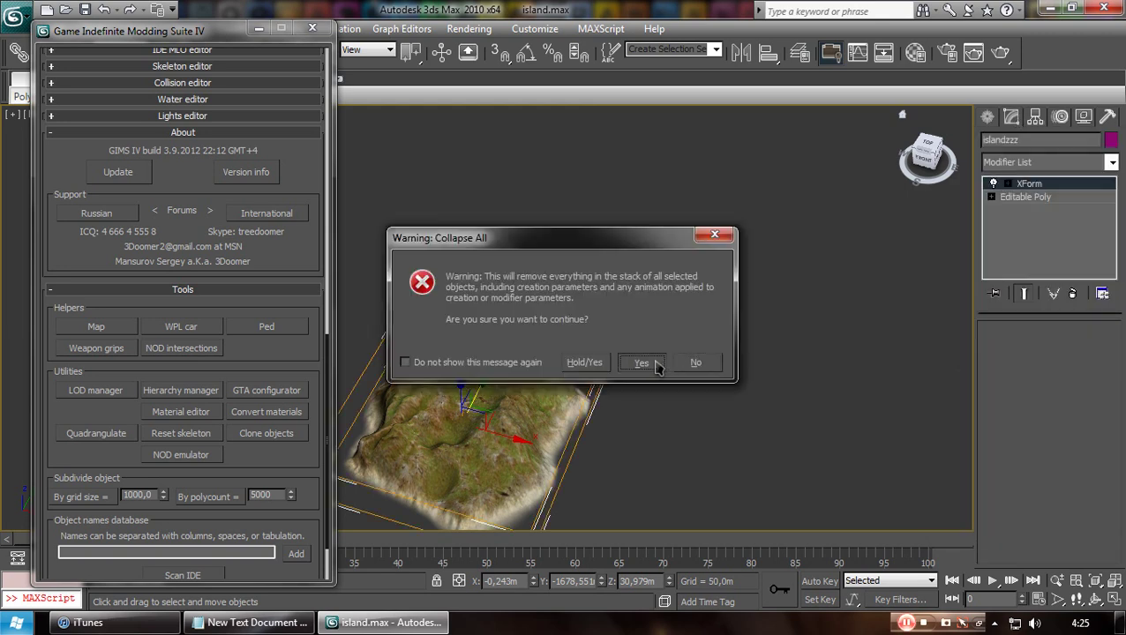
{"action": "left_click", "coordinate": [641, 362]}
{"action": "left_click", "coordinate": [180, 393]}
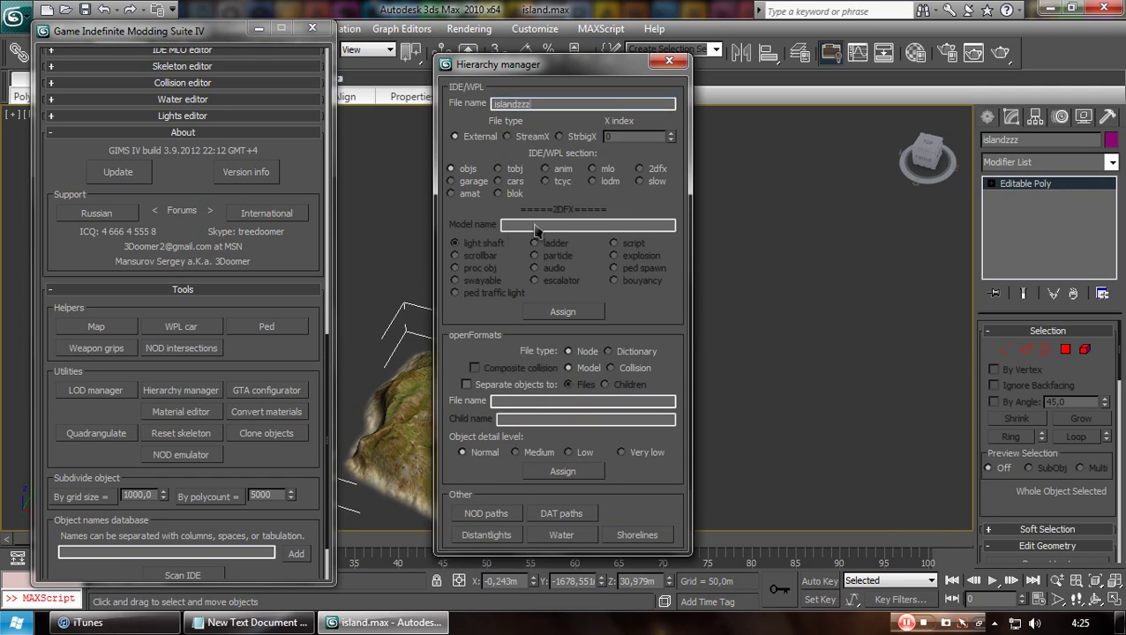
{"action": "left_click", "coordinate": [668, 61]}
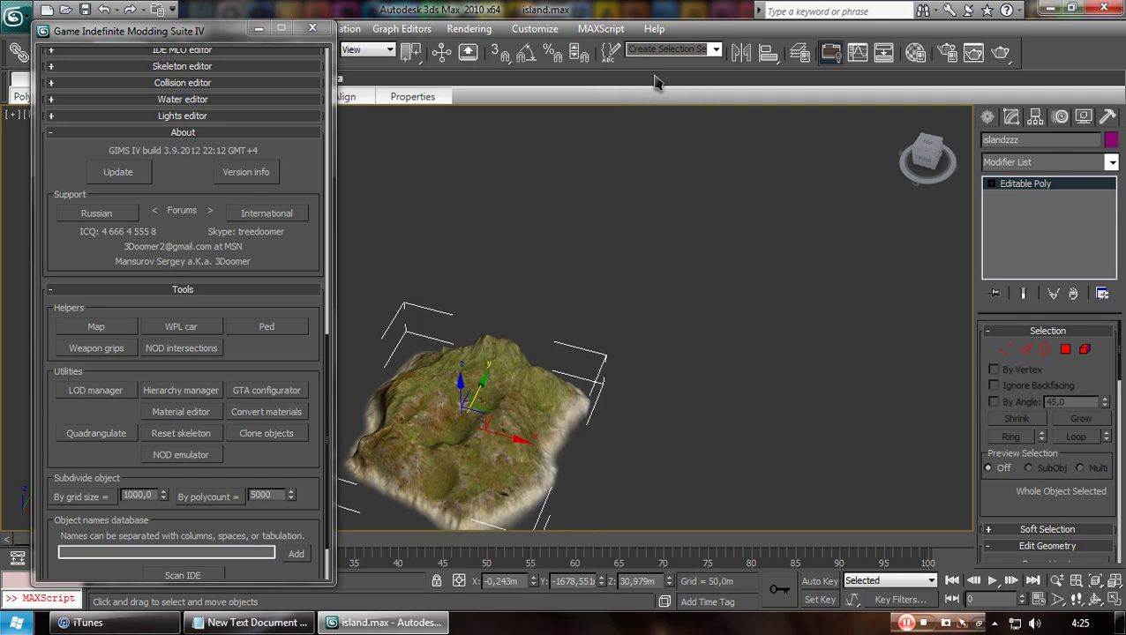
{"action": "left_click", "coordinate": [883, 53]}
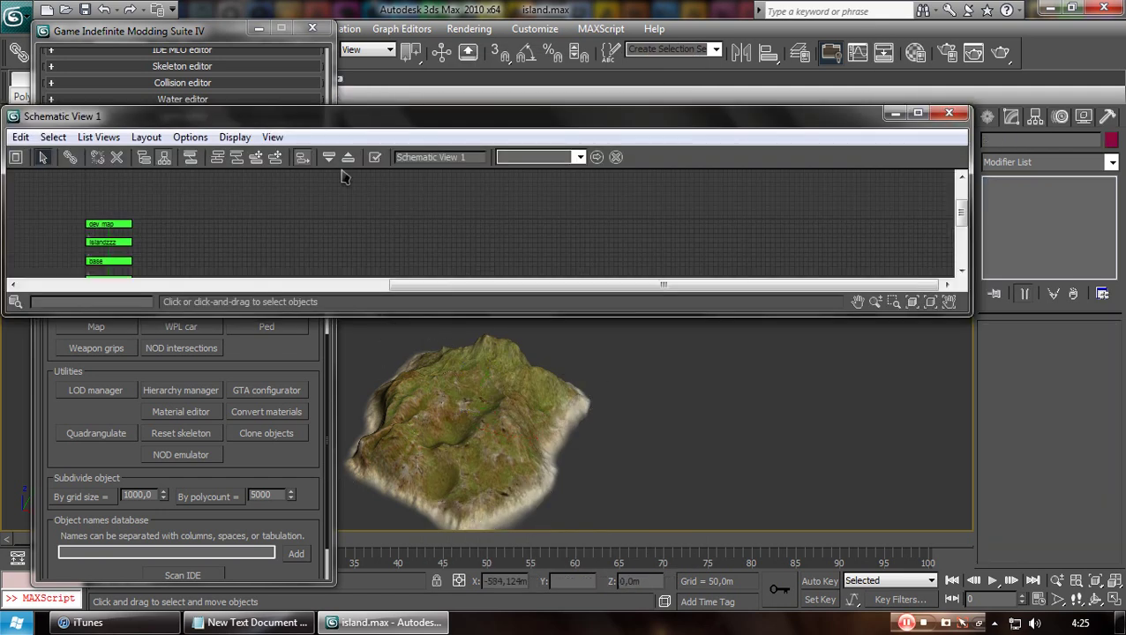
{"action": "left_click_drag", "start_coordinate": [389, 115], "coordinate": [574, 90]}
{"action": "left_click_drag", "start_coordinate": [845, 257], "coordinate": [640, 265]}
{"action": "scroll", "coordinate": [592, 199], "scroll_direction": "up", "scroll_amount": 3}
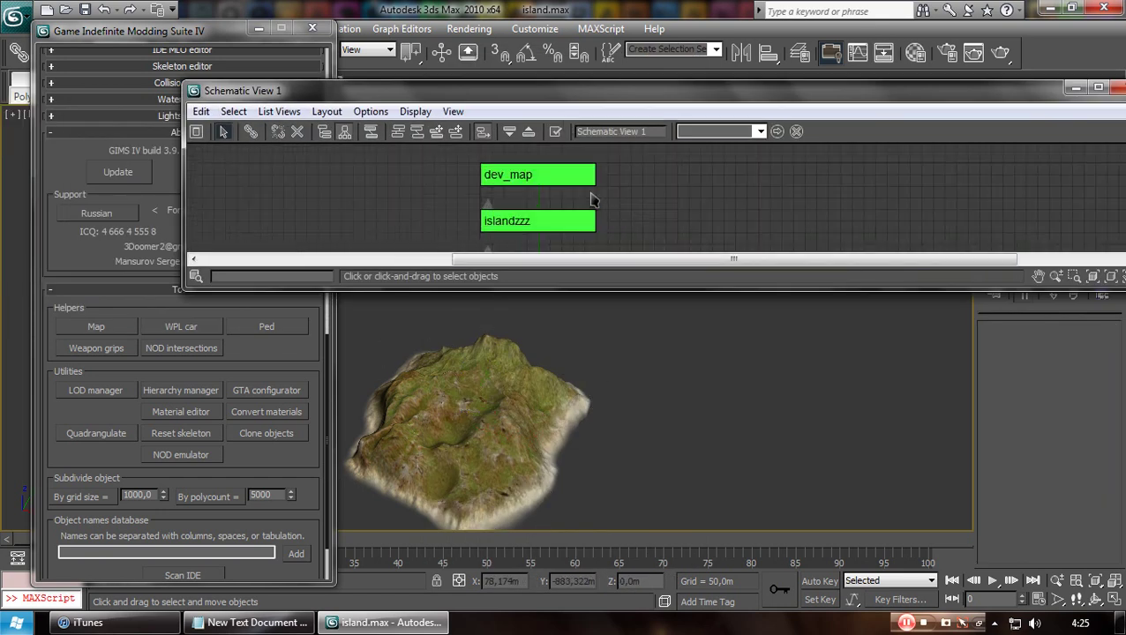
{"action": "left_click_drag", "start_coordinate": [670, 92], "coordinate": [417, 56]}
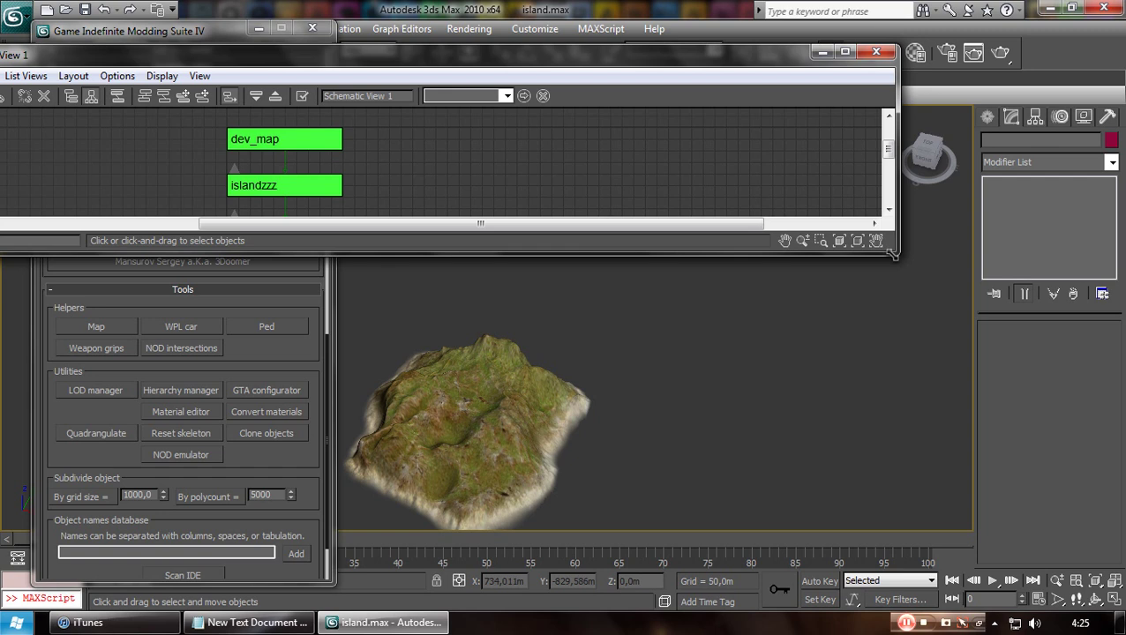
{"action": "left_click_drag", "start_coordinate": [893, 253], "coordinate": [729, 410]}
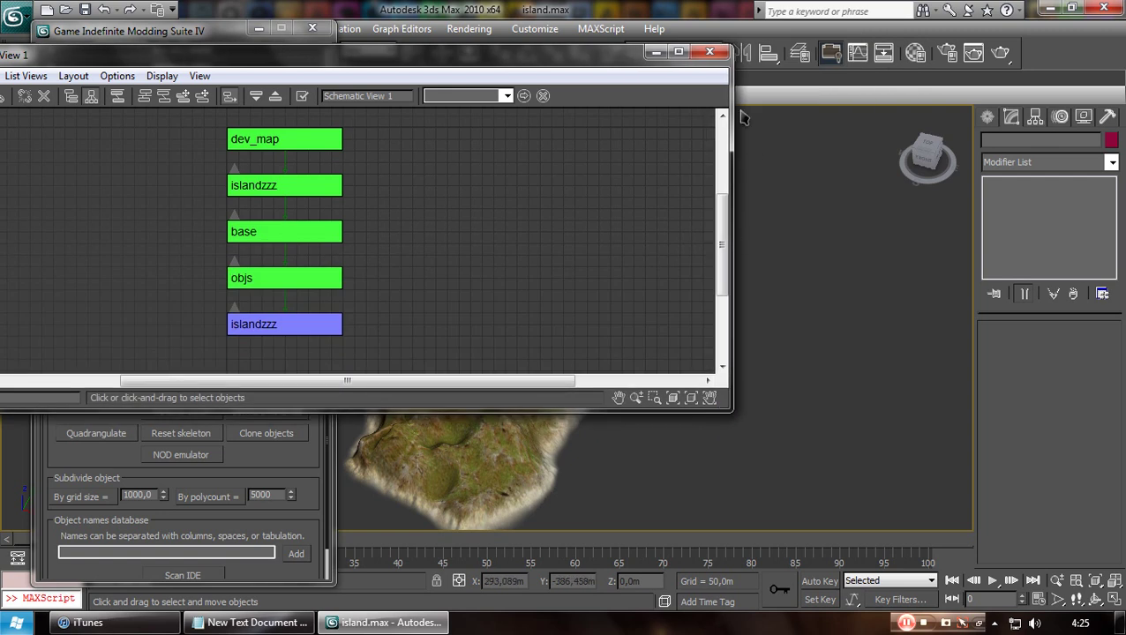
{"action": "left_click", "coordinate": [709, 51]}
- Export the island's IDE file into a newly created islandzzz folder on the Desktop
{"action": "scroll", "coordinate": [328, 302], "scroll_direction": "up", "scroll_amount": 5}
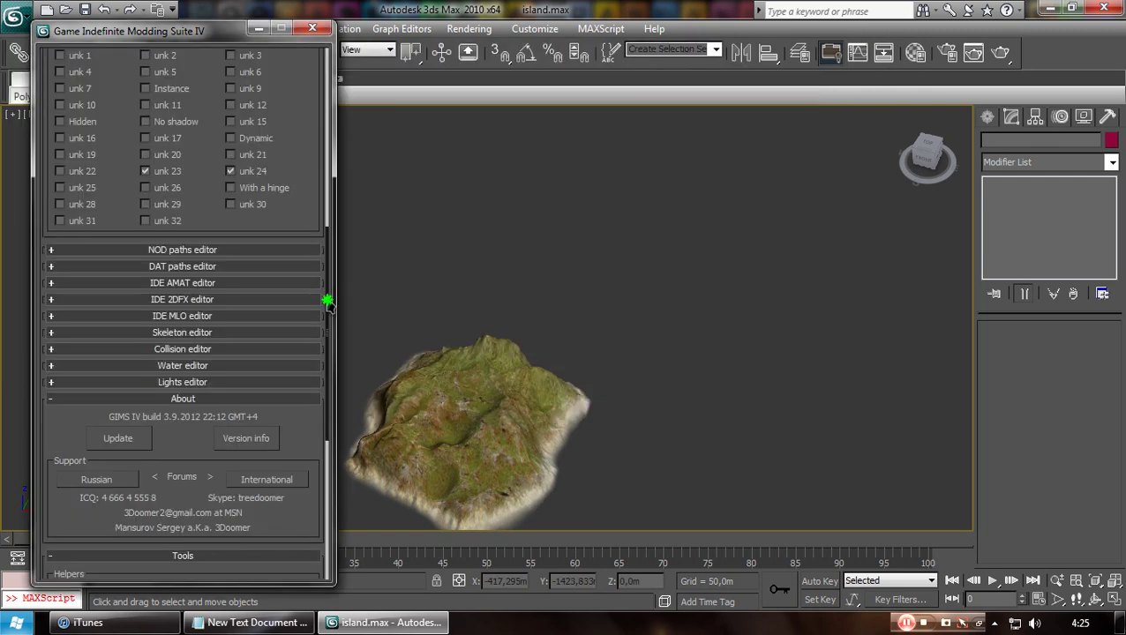
{"action": "left_click_drag", "start_coordinate": [328, 303], "coordinate": [327, 48]}
{"action": "left_click", "coordinate": [85, 176]}
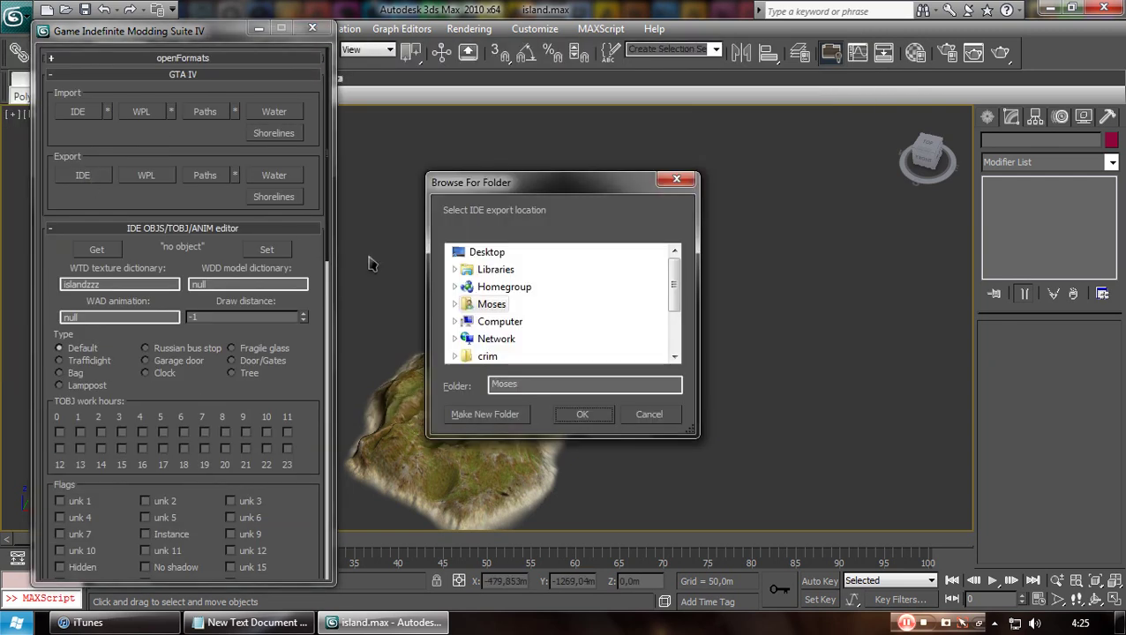
{"action": "left_click", "coordinate": [487, 253]}
{"action": "left_click", "coordinate": [485, 414]}
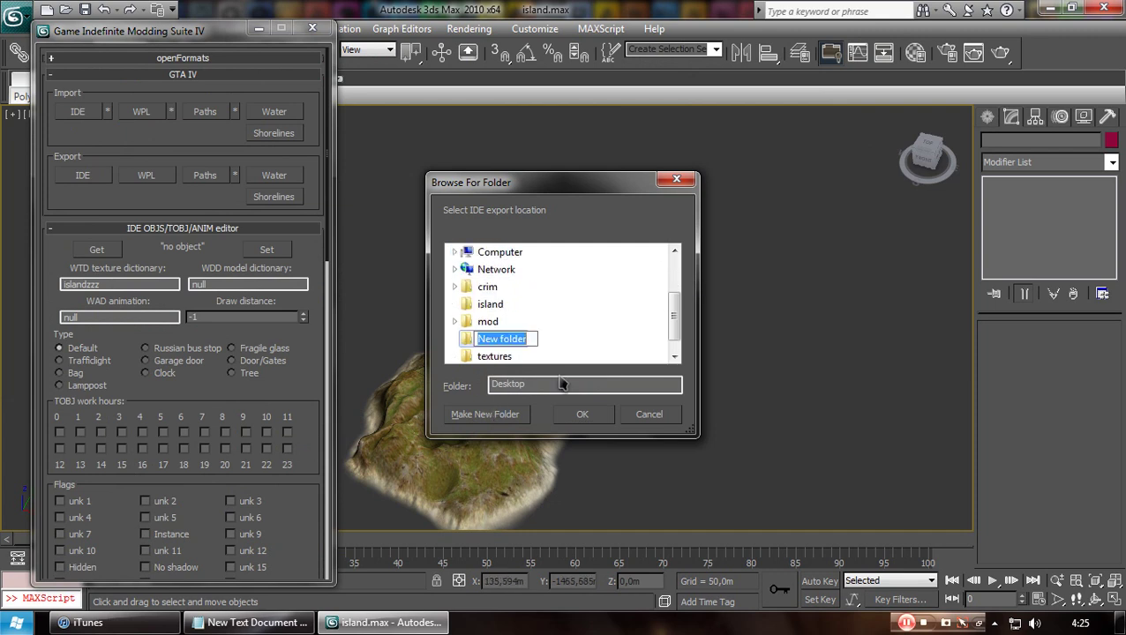
{"action": "type", "text": "islandzzz"}
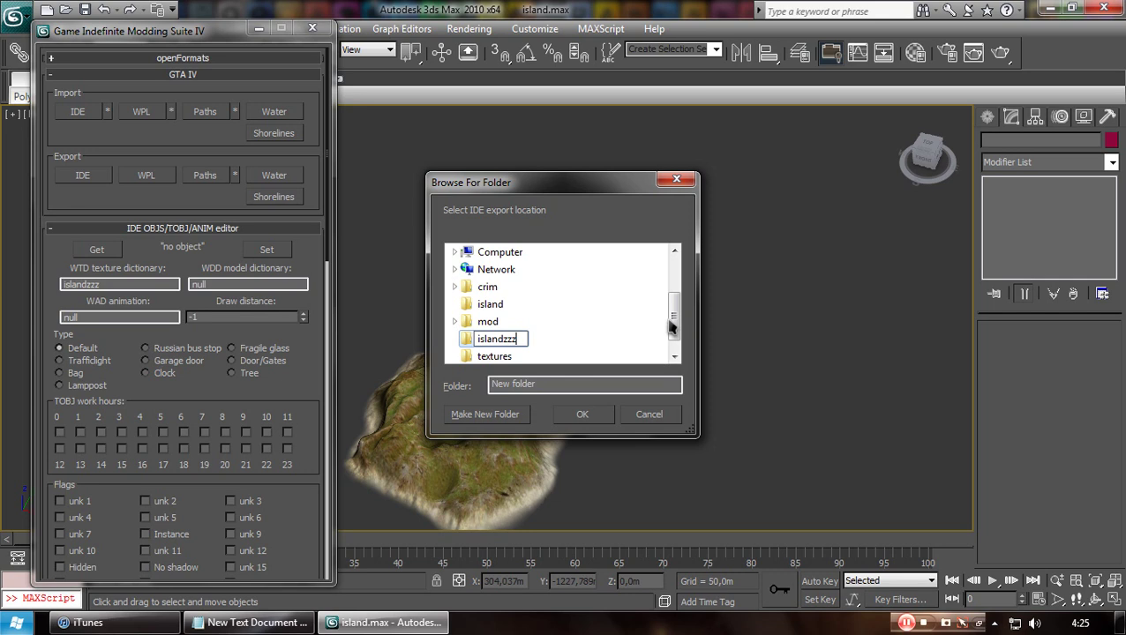
{"action": "left_click", "coordinate": [673, 322]}
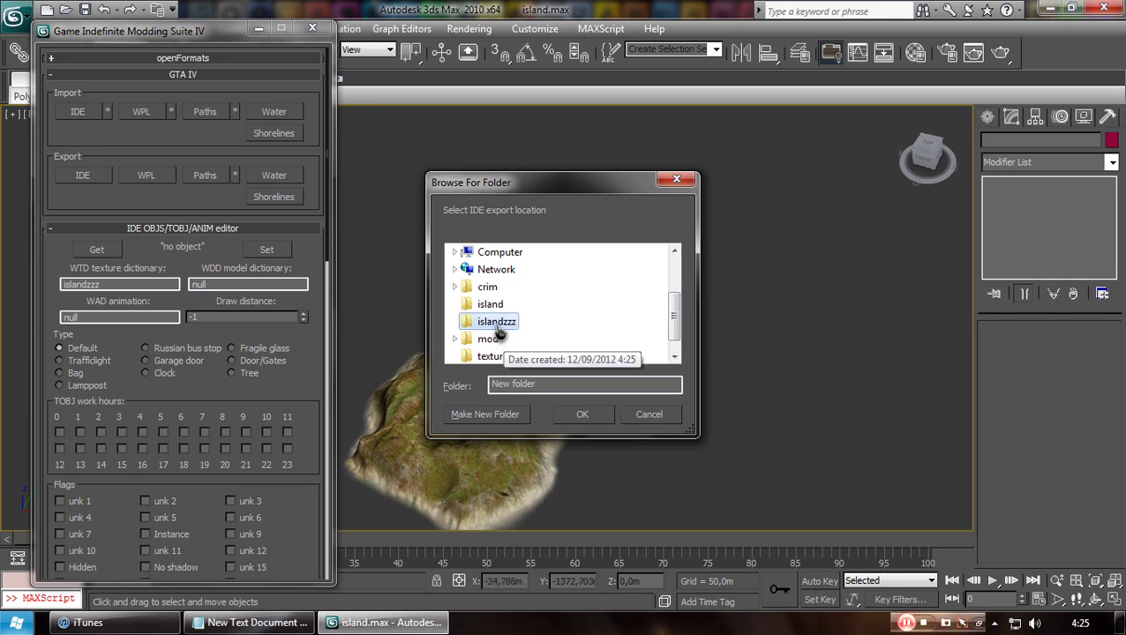
{"action": "left_click", "coordinate": [583, 414]}
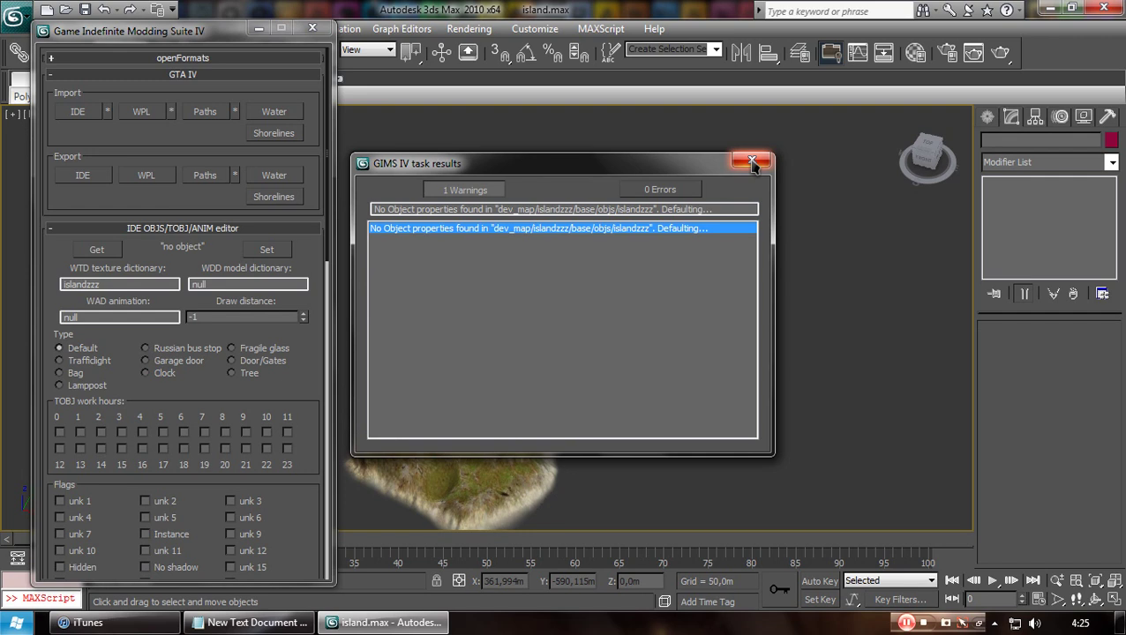
- Close the warnings report and re-export the IDE to islandzzz until it reports Complete
{"action": "left_click", "coordinate": [751, 162]}
{"action": "left_click", "coordinate": [80, 177]}
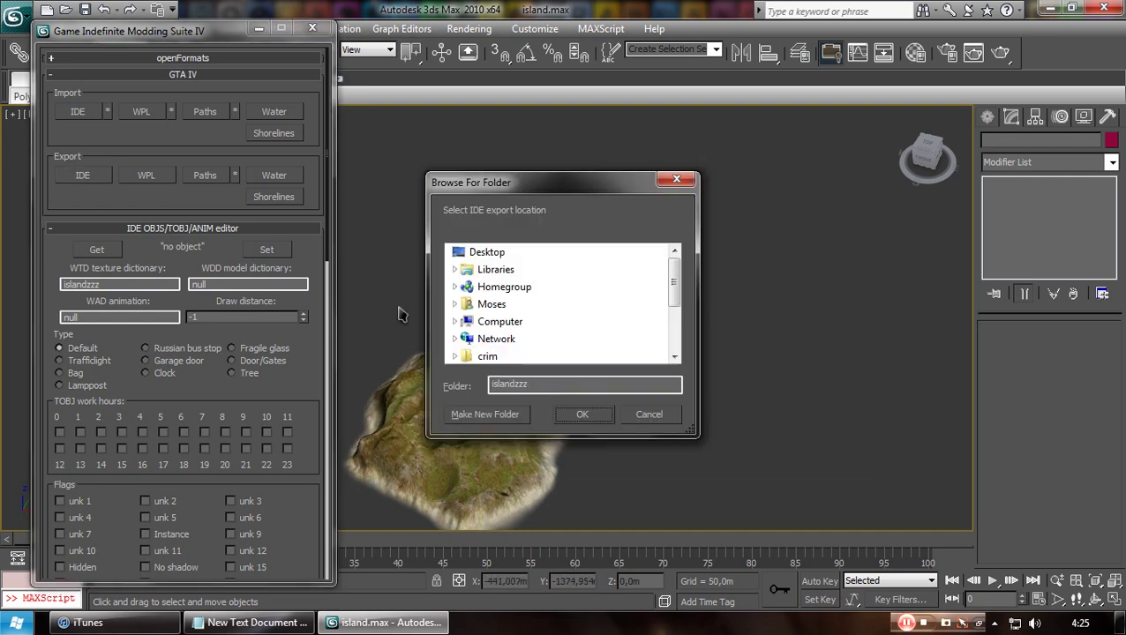
{"action": "left_click", "coordinate": [578, 416]}
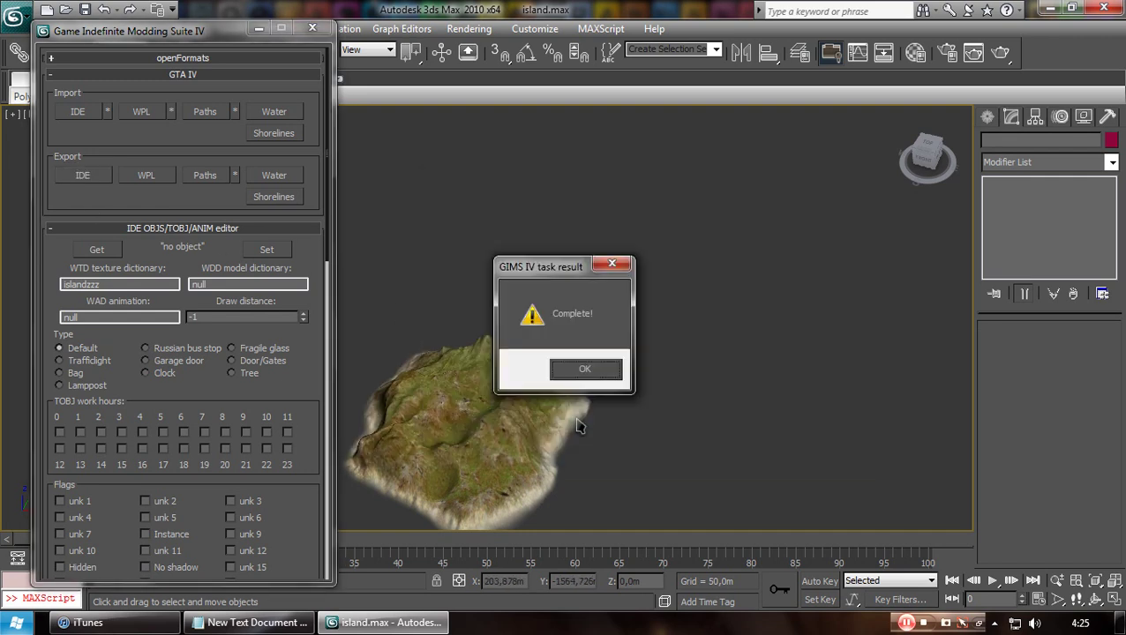
{"action": "left_click", "coordinate": [577, 372]}
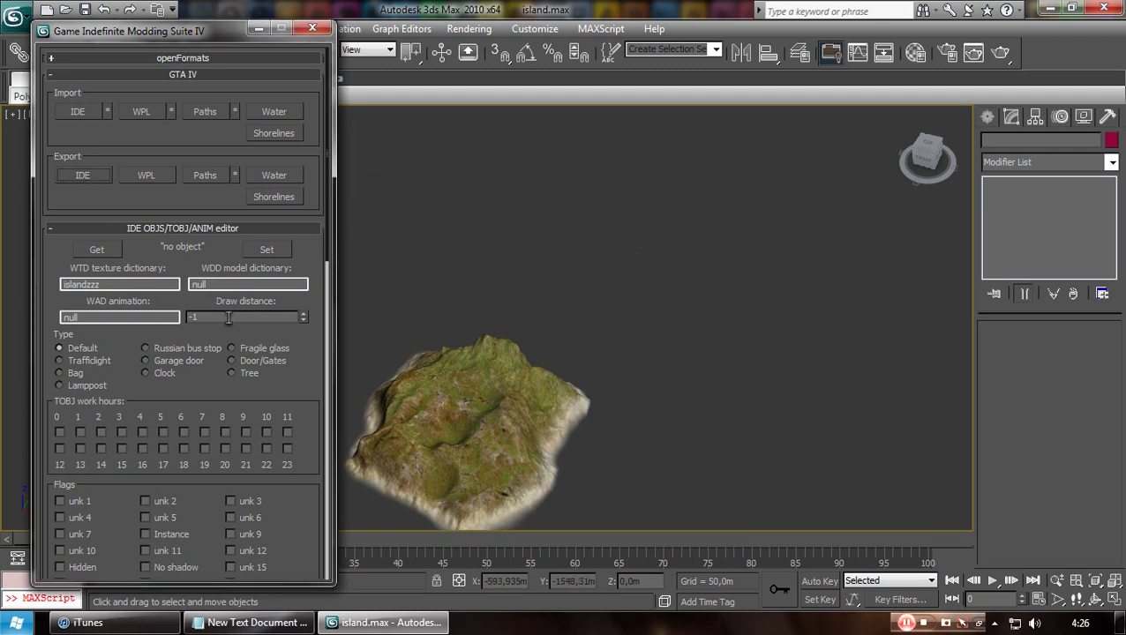
- Set the island's draw distance to 2000 and re-export its IDE to islandzzz
{"action": "left_click_drag", "start_coordinate": [227, 317], "coordinate": [164, 320]}
{"action": "type", "text": "2000"}
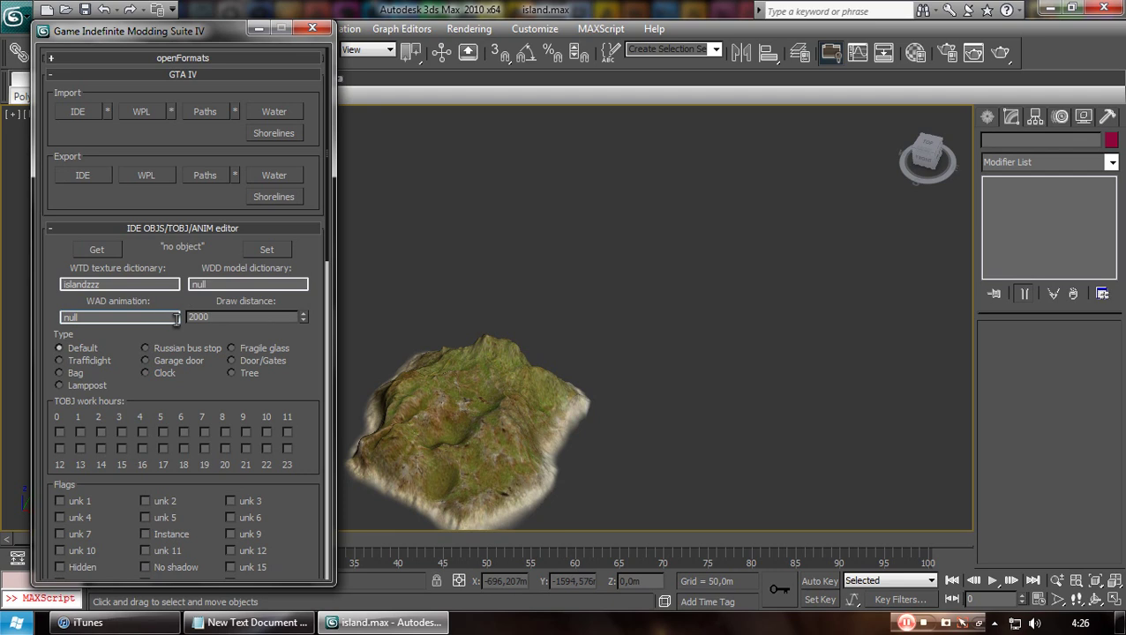
{"action": "left_click", "coordinate": [281, 251]}
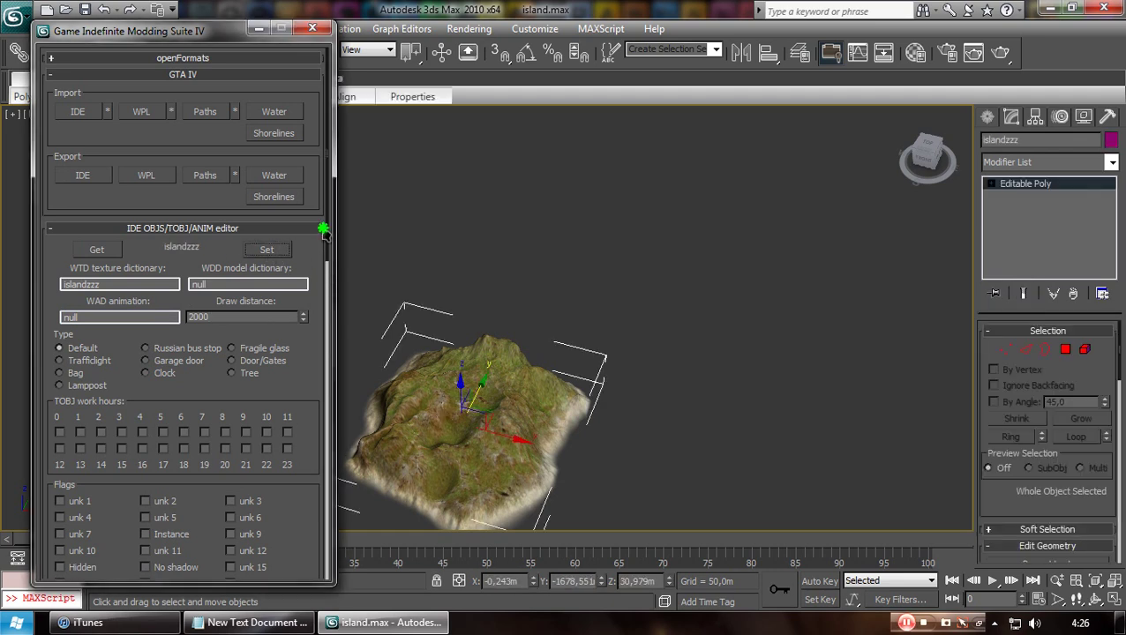
{"action": "scroll", "coordinate": [322, 226], "scroll_direction": "down", "scroll_amount": 2}
{"action": "scroll", "coordinate": [322, 226], "scroll_direction": "up", "scroll_amount": 2}
{"action": "left_click", "coordinate": [87, 173]}
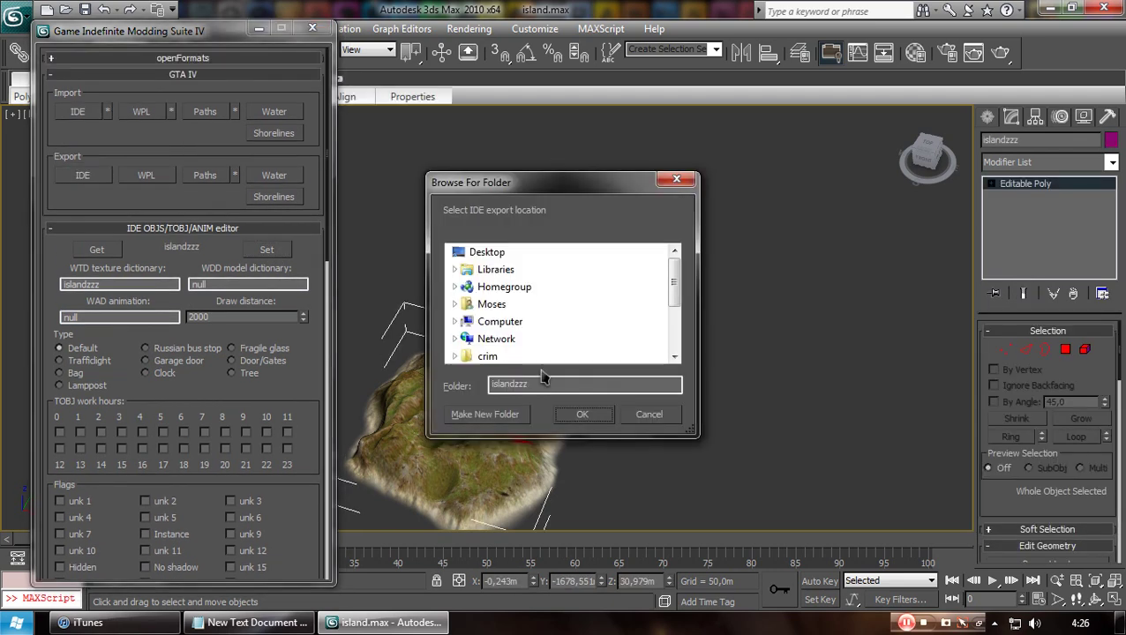
{"action": "left_click", "coordinate": [584, 415]}
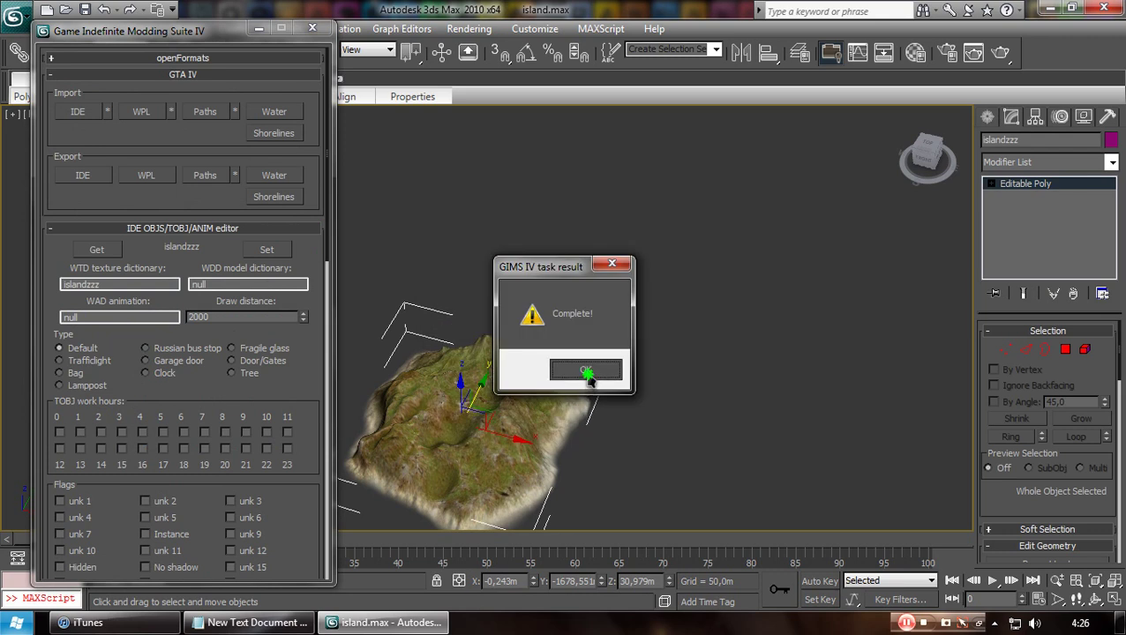
{"action": "left_click", "coordinate": [585, 371]}
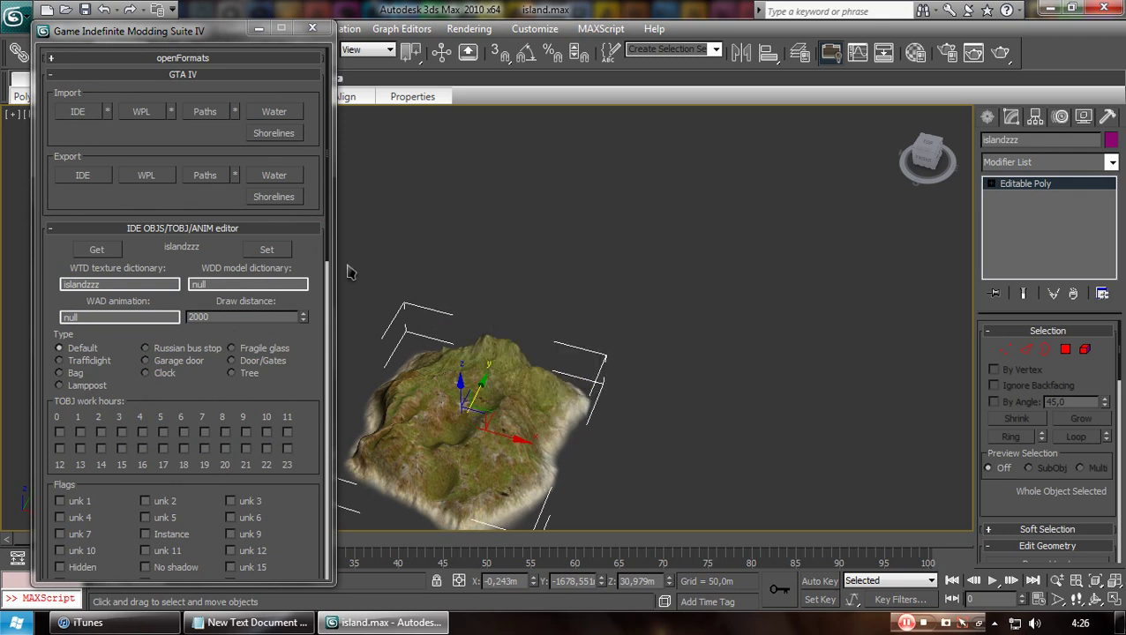
- Export the island's WPL placement file into the islandzzz folder
{"action": "mouse_move", "coordinate": [326, 237]}
{"action": "left_mouse_down"}
{"action": "mouse_move", "coordinate": [324, 411]}
{"action": "mouse_move", "coordinate": [351, 167]}
{"action": "left_mouse_up"}
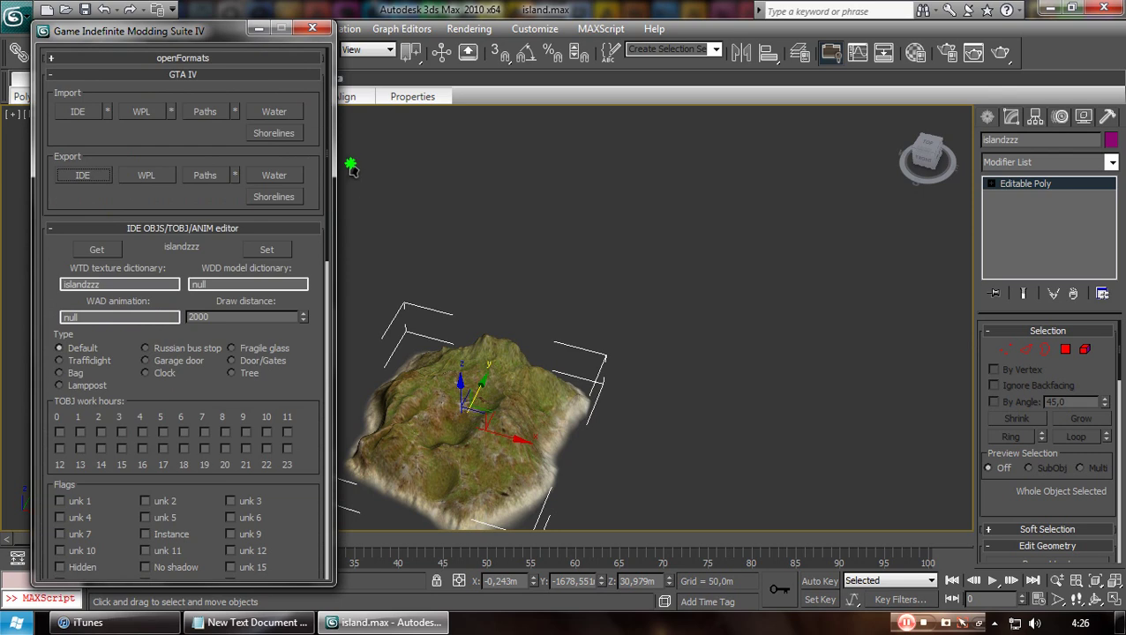
{"action": "left_click", "coordinate": [144, 175]}
{"action": "left_click", "coordinate": [580, 416]}
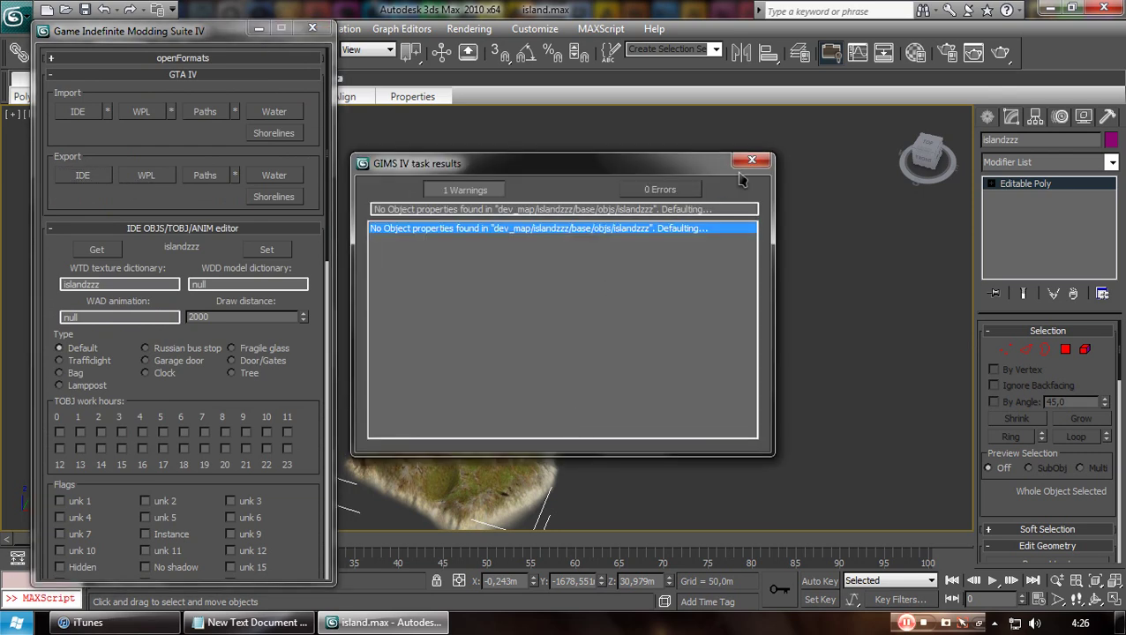
{"action": "left_click", "coordinate": [749, 160]}
{"action": "left_click", "coordinate": [145, 174]}
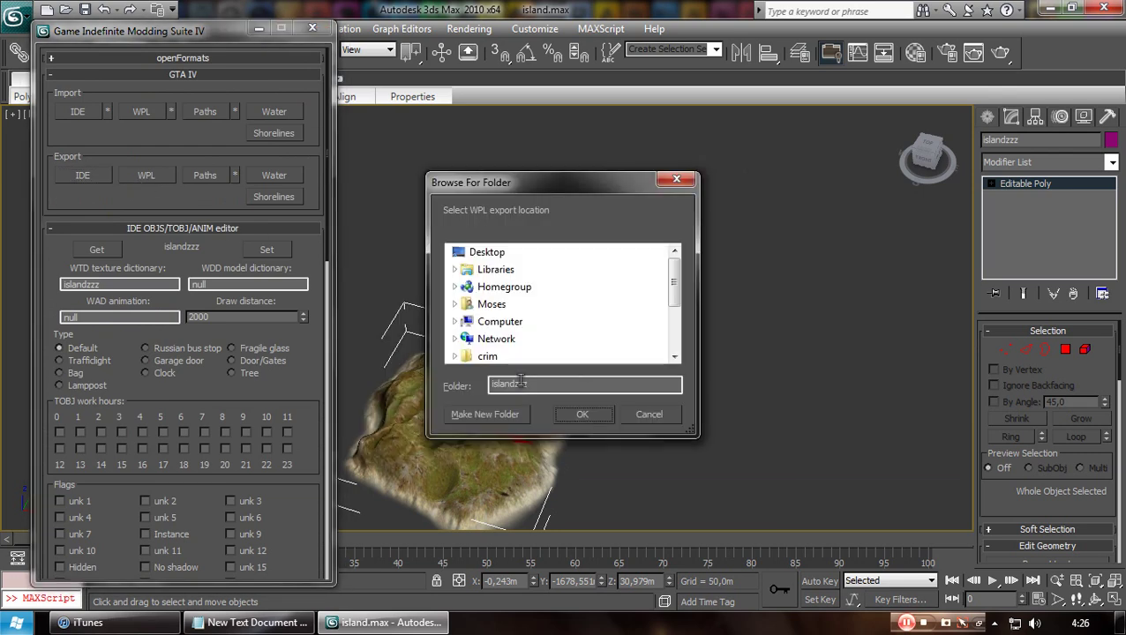
{"action": "left_click", "coordinate": [583, 414]}
{"action": "left_click", "coordinate": [586, 368]}
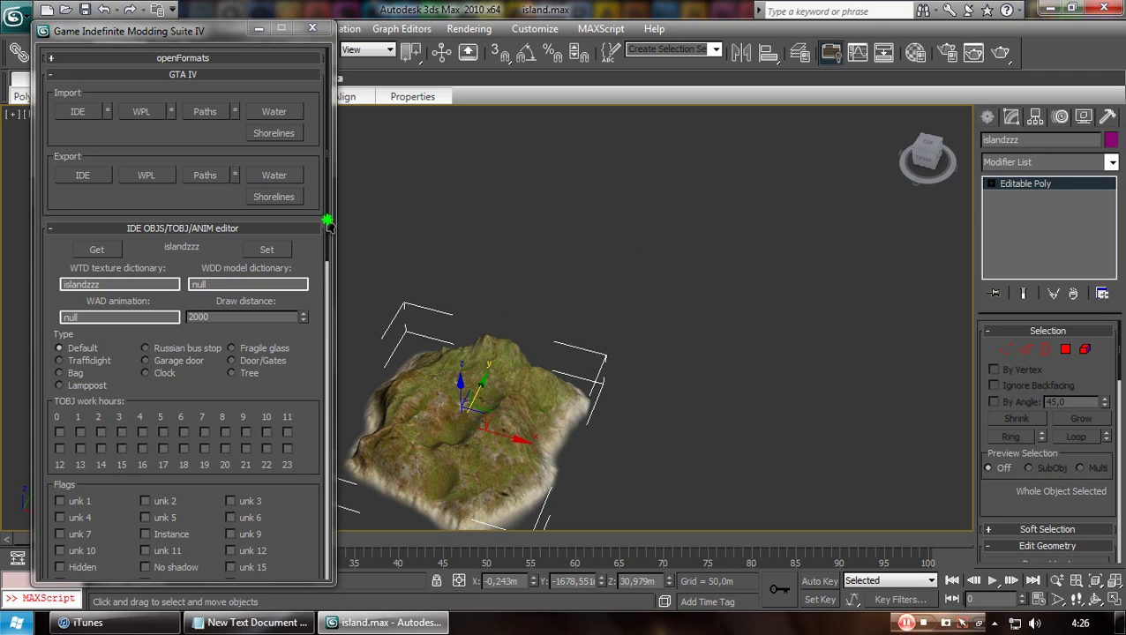
{"action": "left_click_drag", "start_coordinate": [329, 219], "coordinate": [336, 447]}
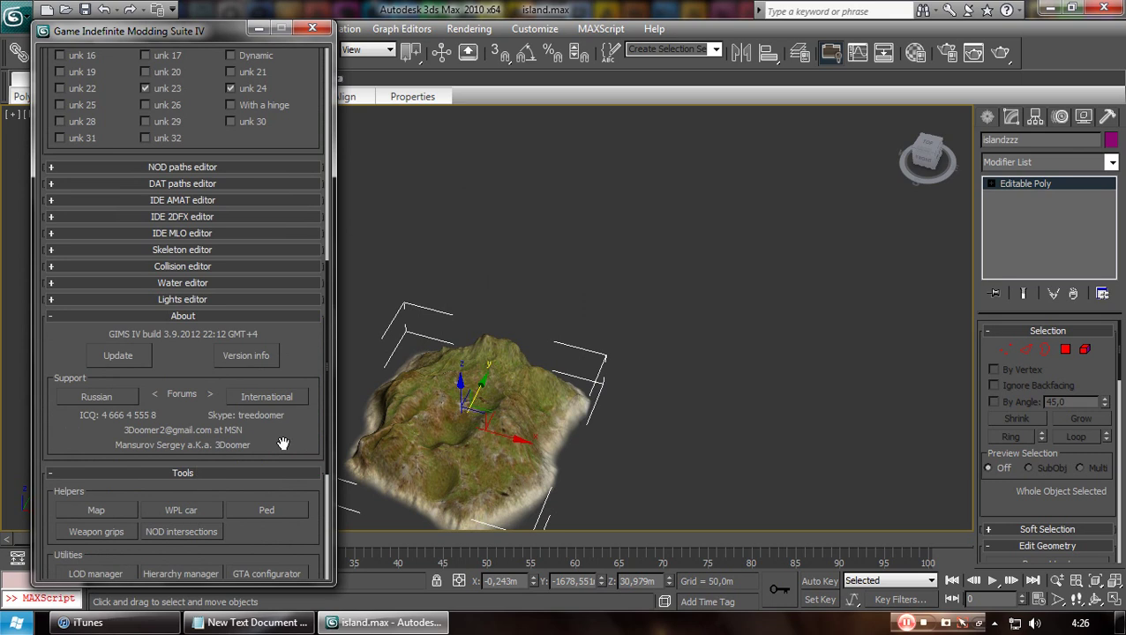
- Assign islandzzz as an openFormats model under a dev_model › islandzzz hierarchy
{"action": "scroll", "coordinate": [327, 381], "scroll_direction": "down", "scroll_amount": 3}
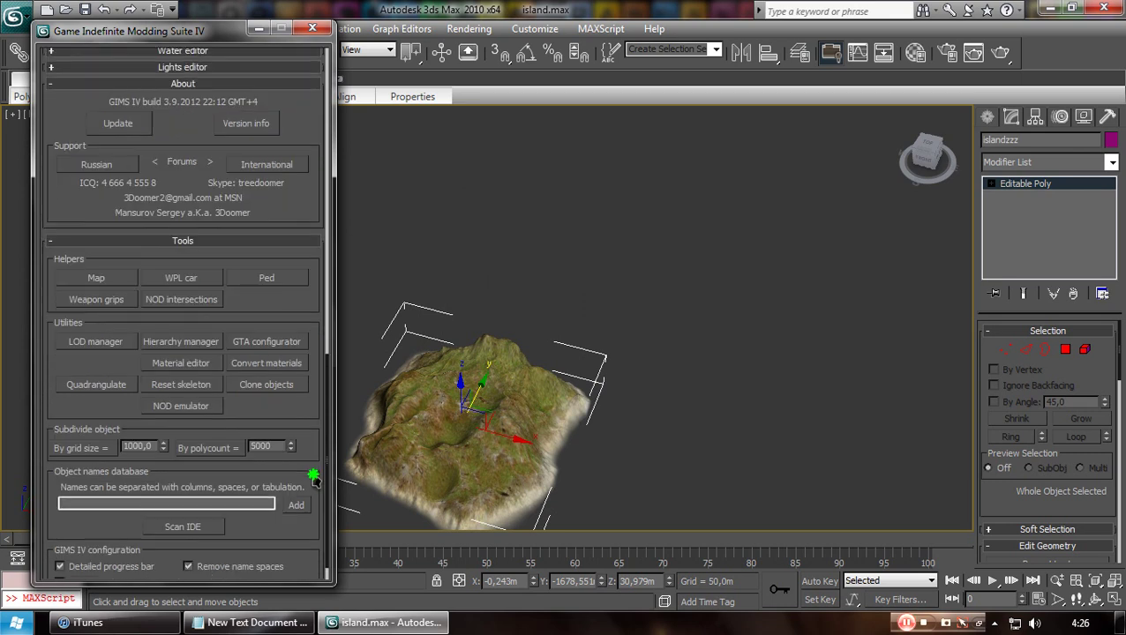
{"action": "left_click", "coordinate": [180, 342]}
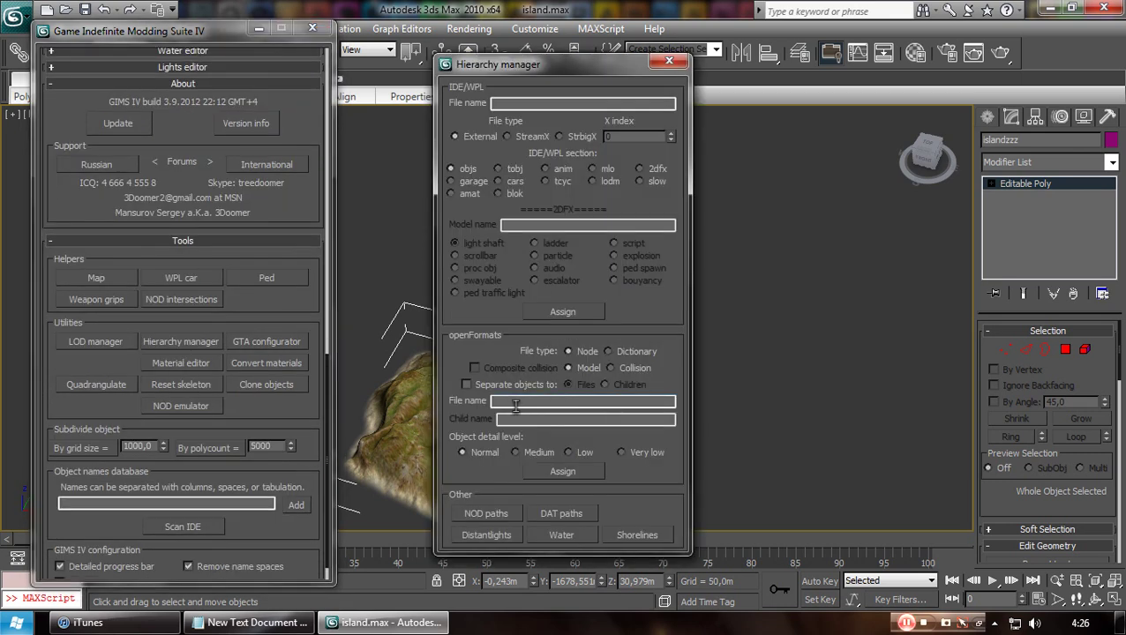
{"action": "left_click", "coordinate": [582, 399]}
{"action": "type", "text": "islandzzz"}
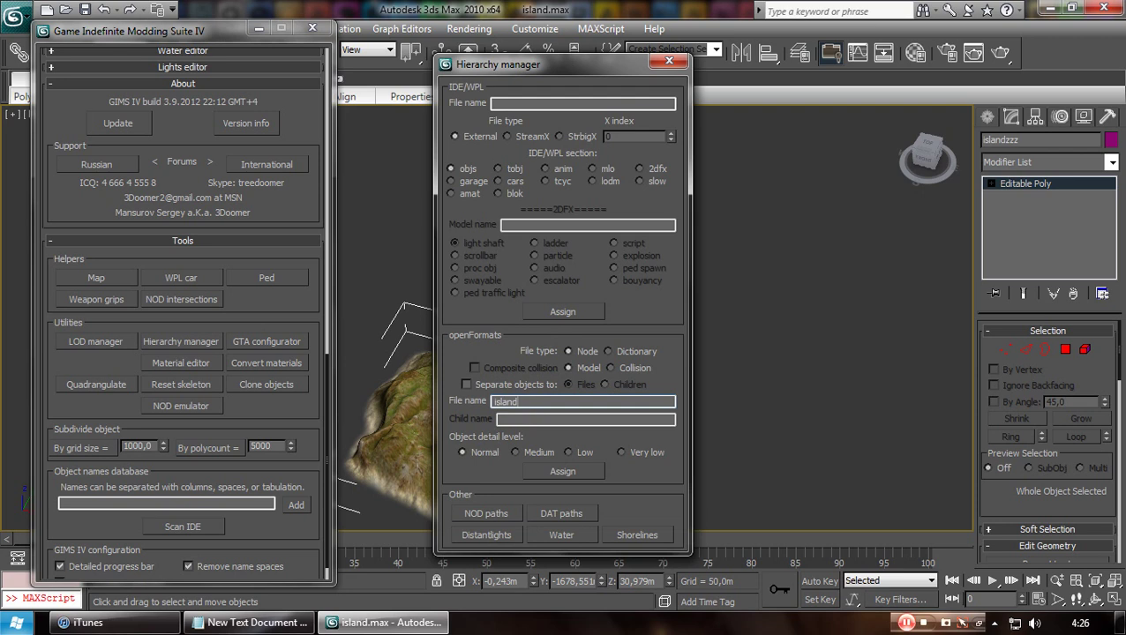
{"action": "left_click", "coordinate": [549, 473]}
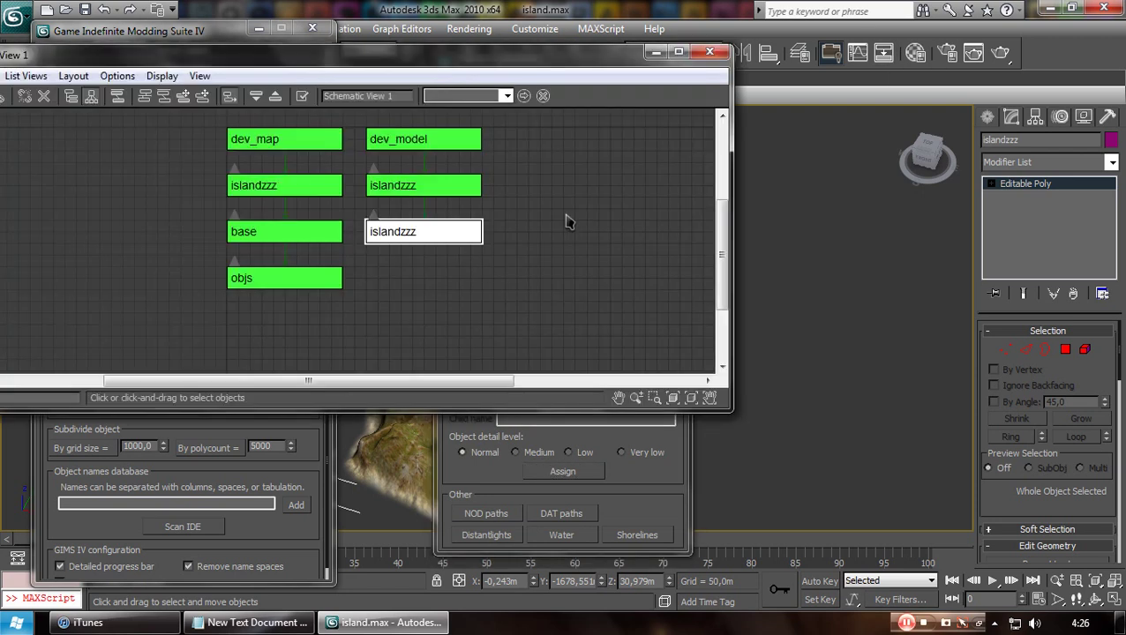
{"action": "left_click_drag", "start_coordinate": [721, 232], "coordinate": [722, 199]}
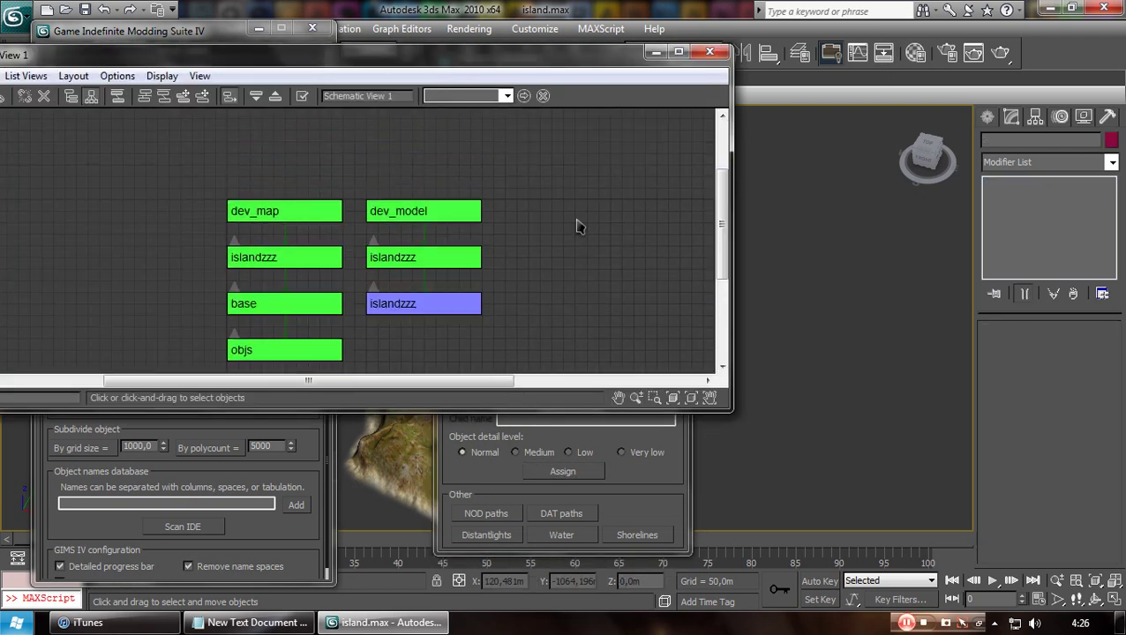
{"action": "left_click", "coordinate": [709, 51]}
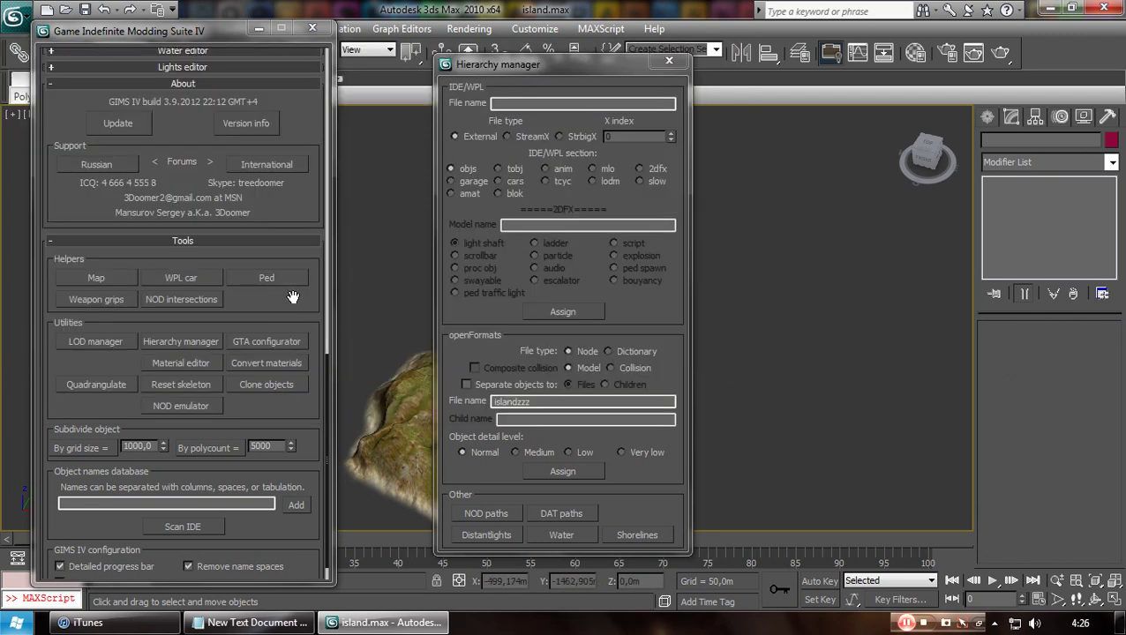
{"action": "left_click_drag", "start_coordinate": [327, 291], "coordinate": [350, 33]}
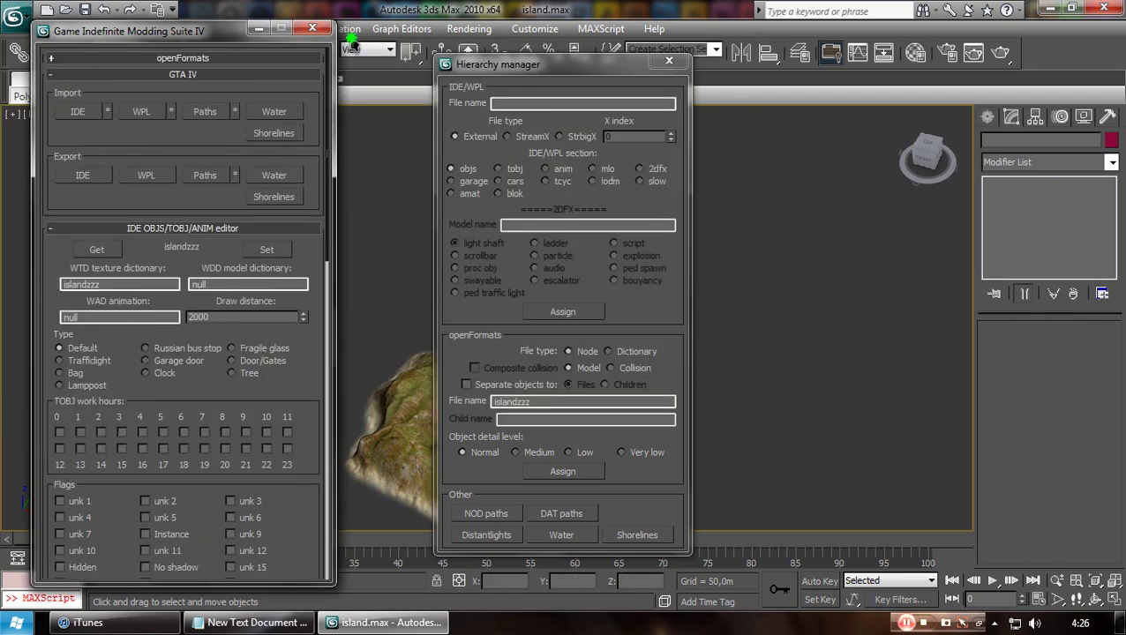
{"action": "left_click", "coordinate": [133, 57]}
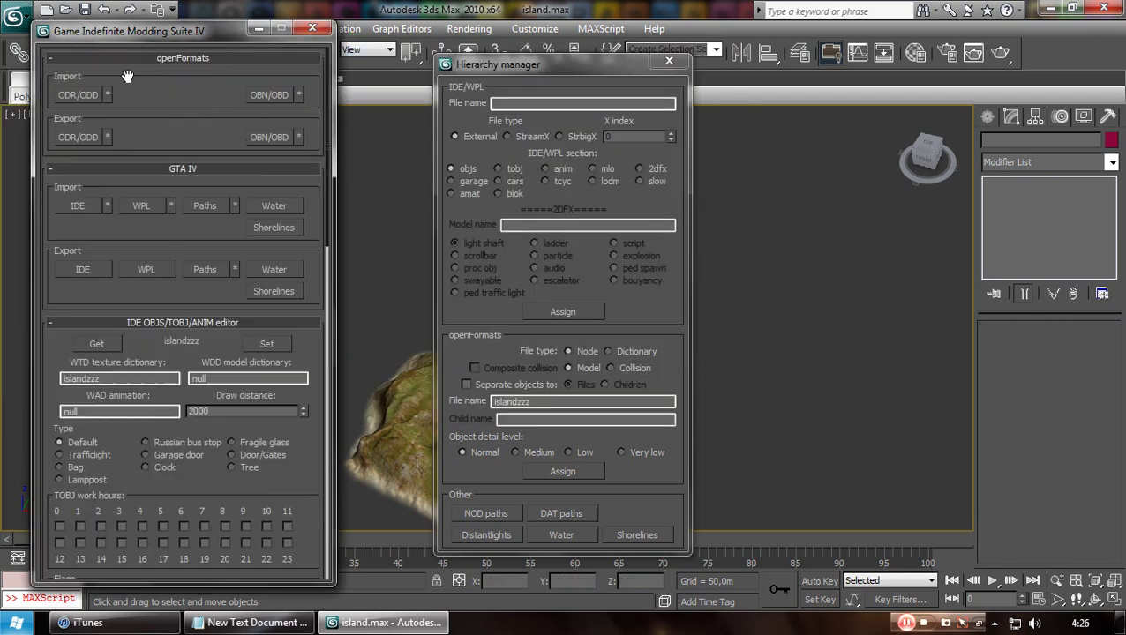
- Export the islandzzz model as ODR/ODD into the islandzzz folder, then switch to Notepad
{"action": "left_click", "coordinate": [107, 136]}
{"action": "left_click", "coordinate": [125, 204]}
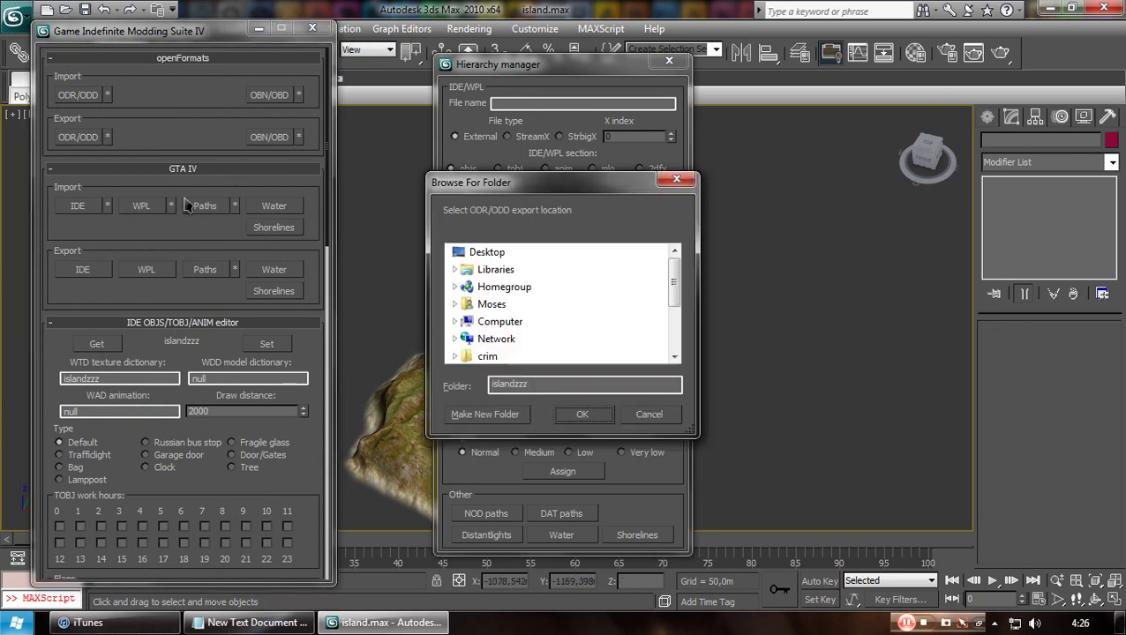
{"action": "scroll", "coordinate": [675, 296], "scroll_direction": "down", "scroll_amount": 1}
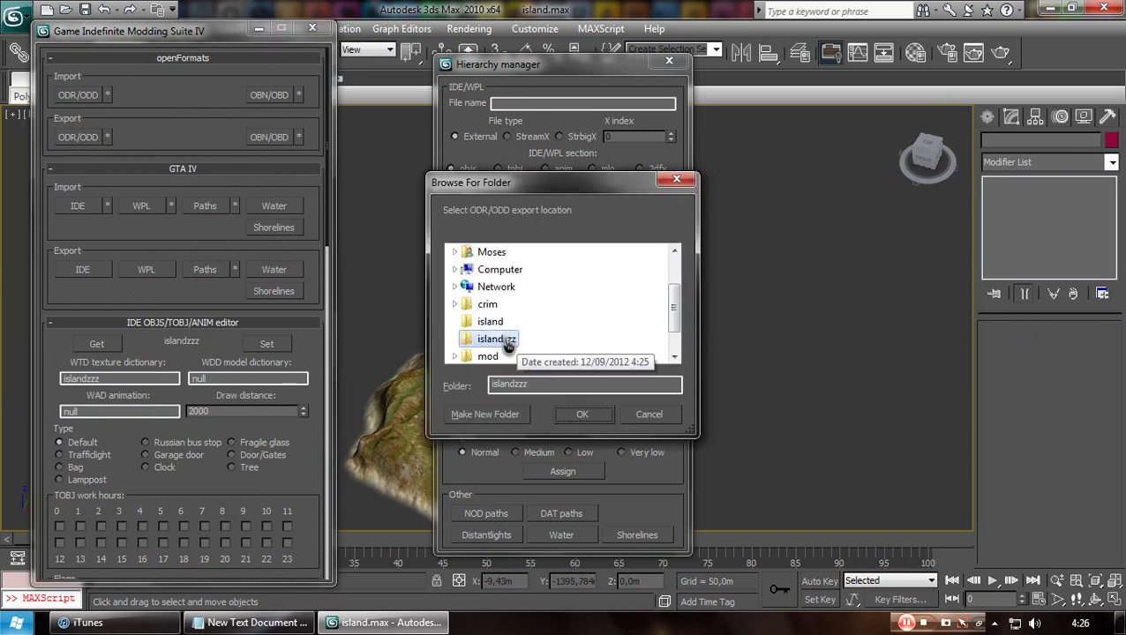
{"action": "left_click", "coordinate": [583, 415]}
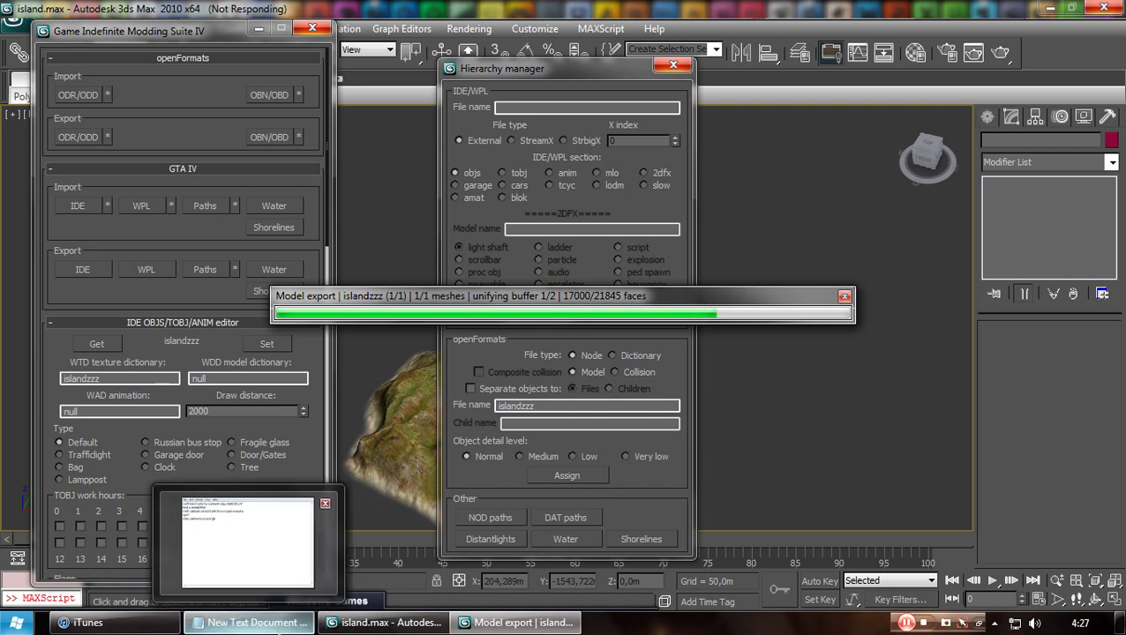
{"action": "left_click", "coordinate": [256, 623]}
{"action": "type", "text": "hoaaam I'm slee"}
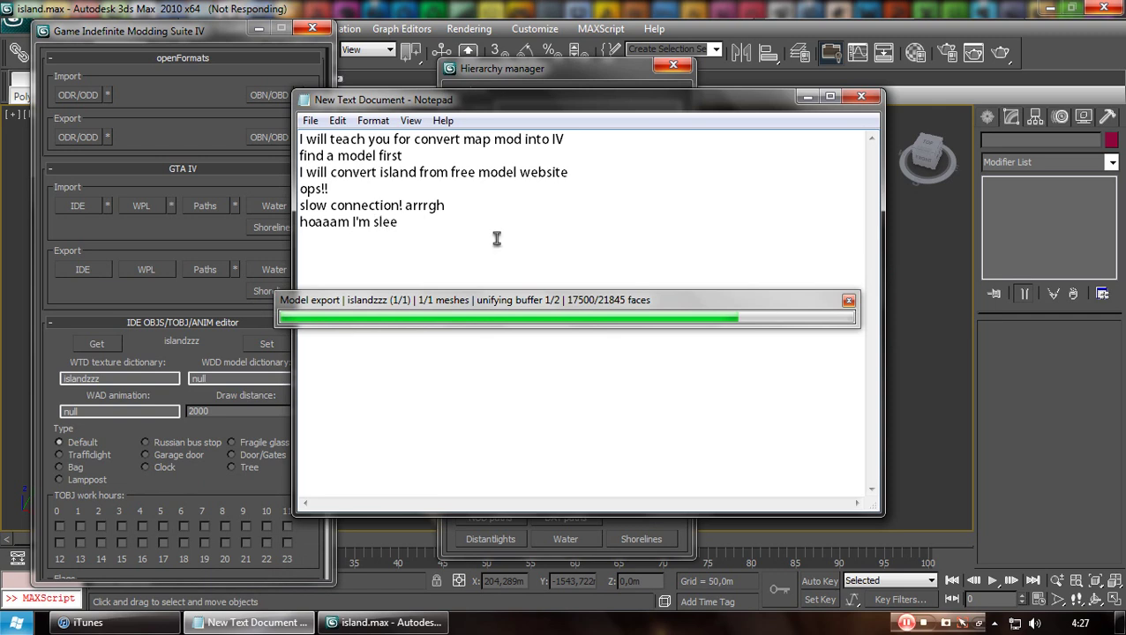
- Complete the note line as 'hoaaam I'm sleepy now' and minimize Notepad
{"action": "type", "text": "py n"}
{"action": "type", "text": "ow"}
{"action": "left_click", "coordinate": [807, 96]}
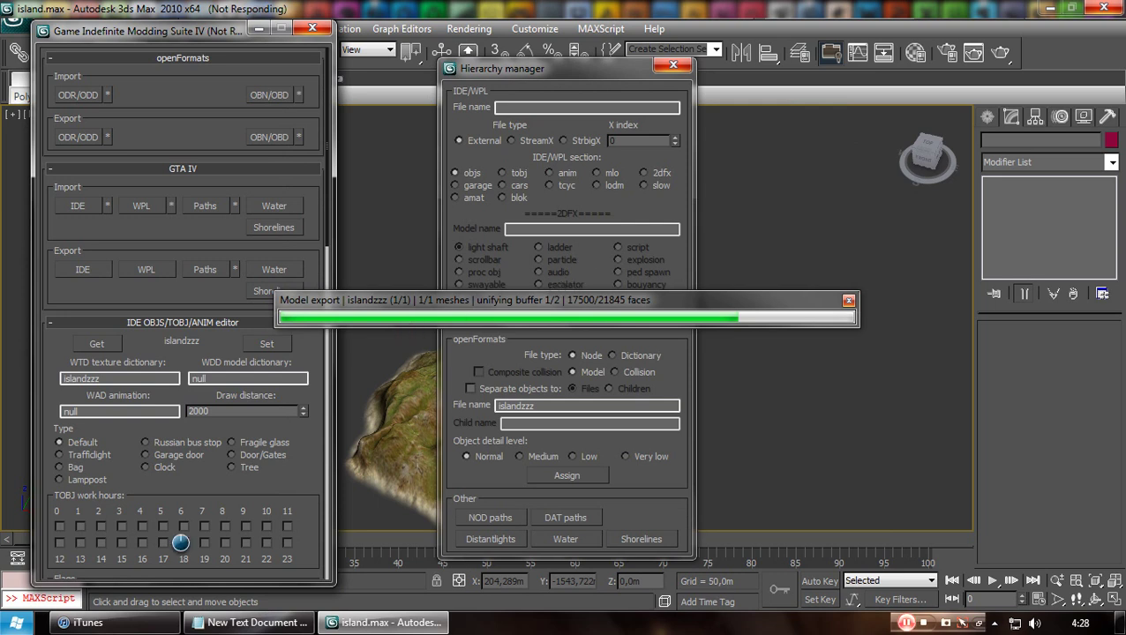
- Play John Waite's 'Missing You' from the iTunes music library
{"action": "left_click", "coordinate": [88, 622]}
{"action": "left_click", "coordinate": [573, 169]}
{"action": "scroll", "coordinate": [572, 181], "scroll_direction": "down", "scroll_amount": 4}
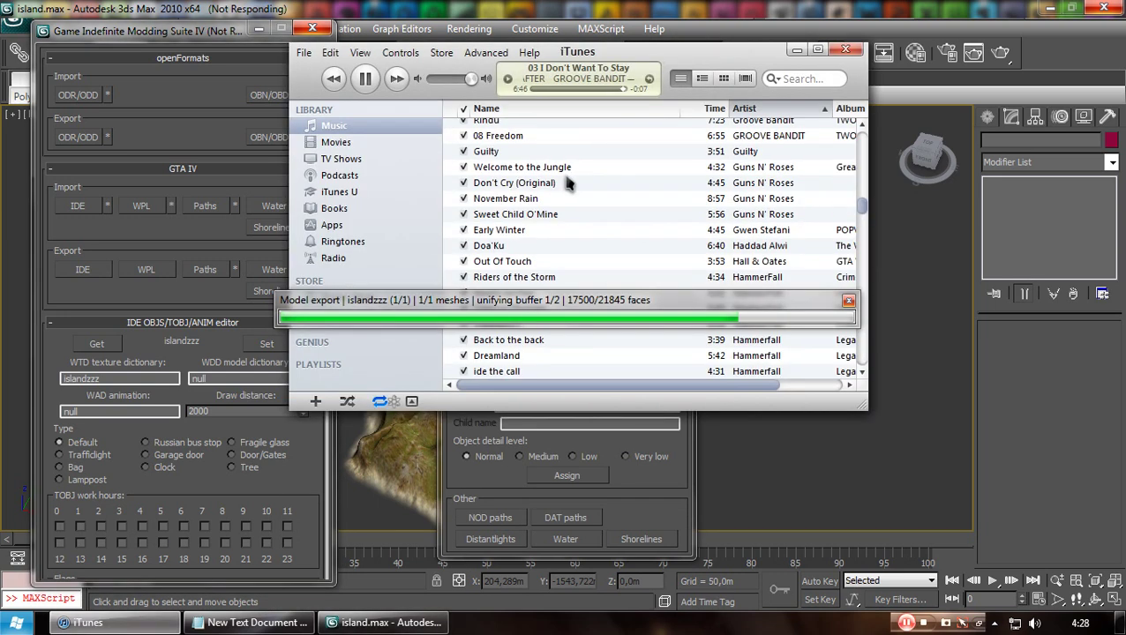
{"action": "scroll", "coordinate": [573, 185], "scroll_direction": "up", "scroll_amount": 4}
{"action": "scroll", "coordinate": [573, 190], "scroll_direction": "down", "scroll_amount": 10}
{"action": "scroll", "coordinate": [569, 207], "scroll_direction": "down", "scroll_amount": 4}
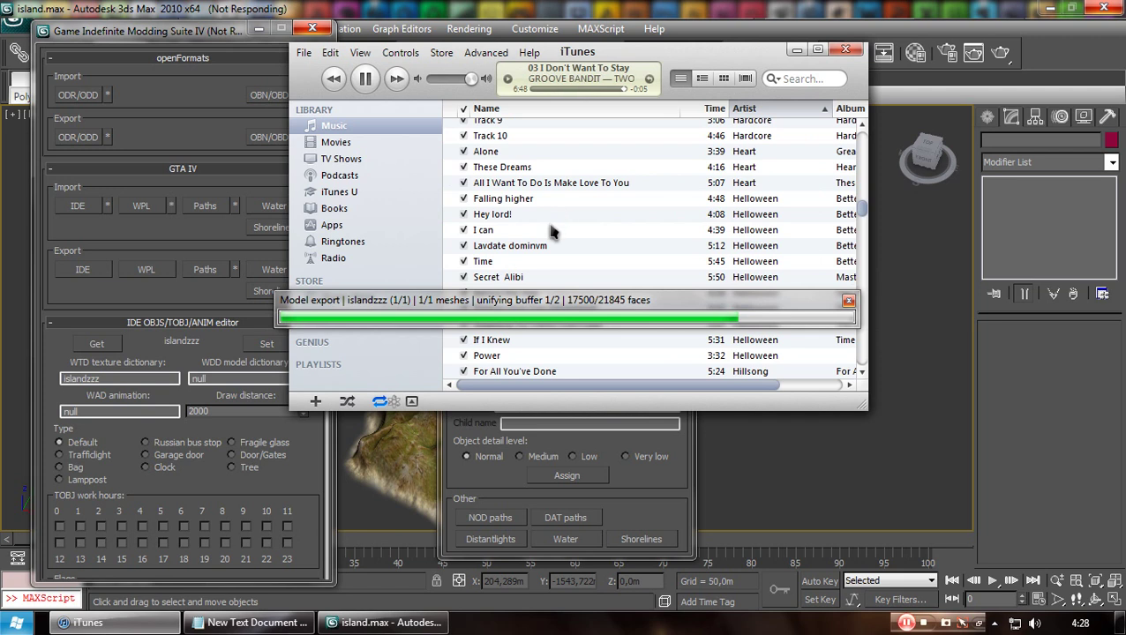
{"action": "scroll", "coordinate": [548, 229], "scroll_direction": "down", "scroll_amount": 5}
{"action": "scroll", "coordinate": [548, 233], "scroll_direction": "down", "scroll_amount": 5}
{"action": "double_click", "coordinate": [548, 244]}
{"action": "scroll", "coordinate": [548, 244], "scroll_direction": "down", "scroll_amount": 10}
{"action": "double_click", "coordinate": [549, 246]}
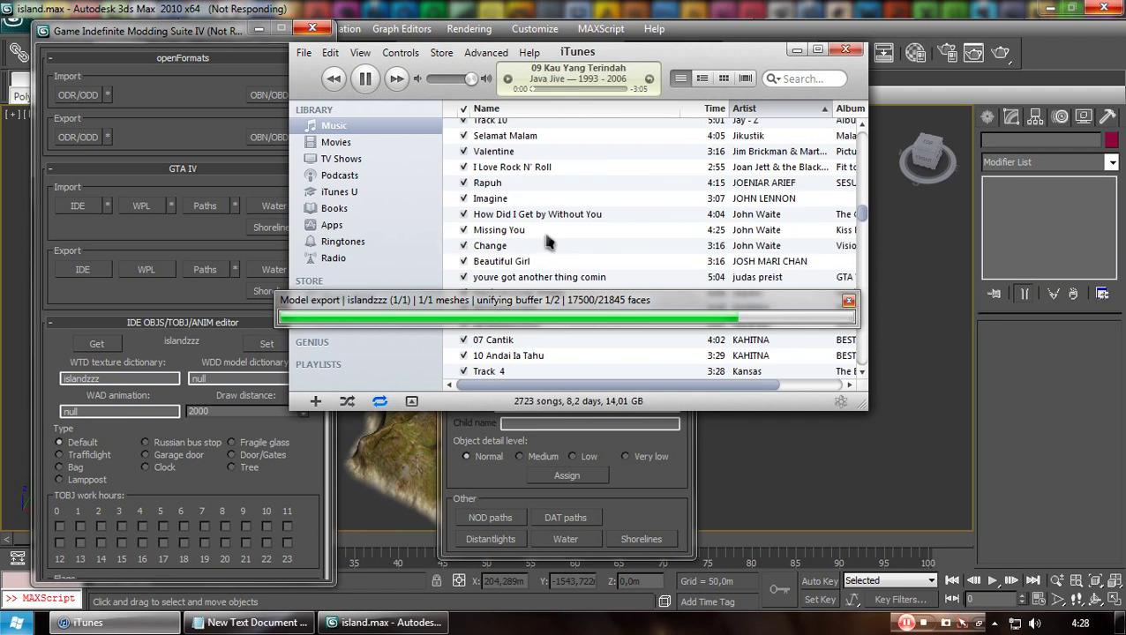
- Pick a nearby track in the song list, then minimize iTunes
{"action": "scroll", "coordinate": [549, 247], "scroll_direction": "down", "scroll_amount": 10}
{"action": "scroll", "coordinate": [547, 238], "scroll_direction": "down", "scroll_amount": 2}
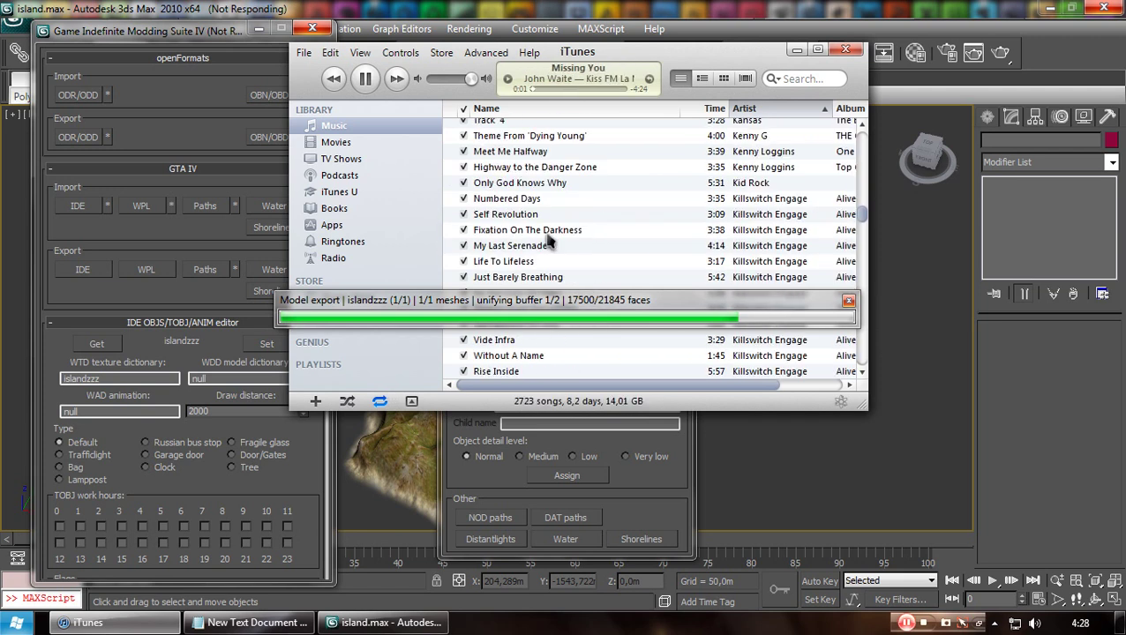
{"action": "scroll", "coordinate": [548, 240], "scroll_direction": "down", "scroll_amount": 3}
{"action": "scroll", "coordinate": [547, 238], "scroll_direction": "up", "scroll_amount": 3}
{"action": "scroll", "coordinate": [549, 235], "scroll_direction": "up", "scroll_amount": 3}
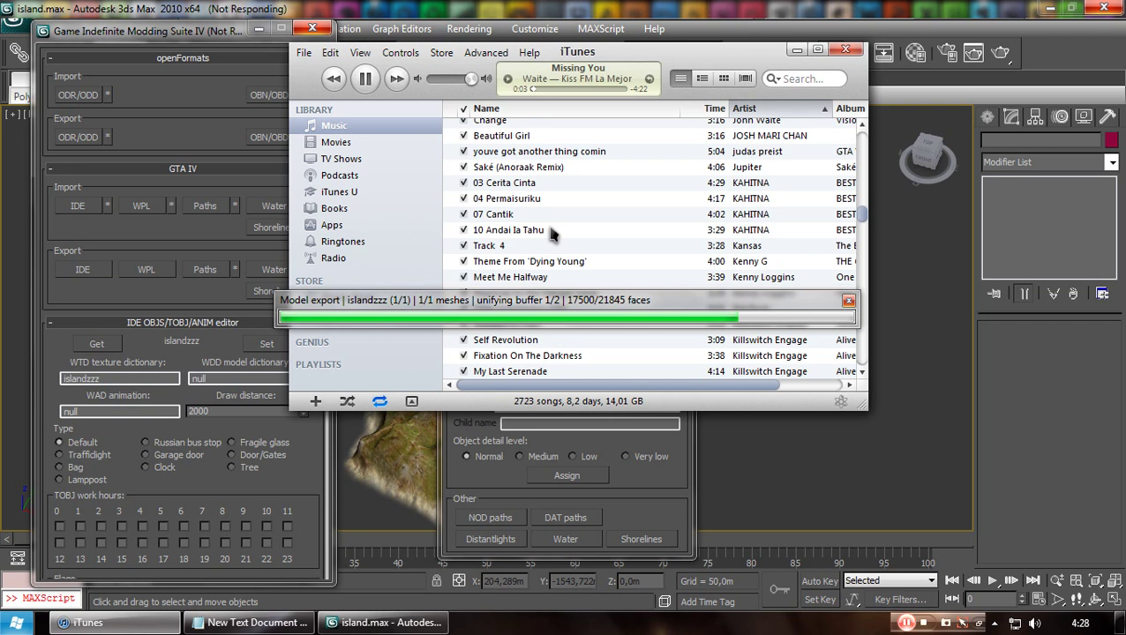
{"action": "scroll", "coordinate": [549, 233], "scroll_direction": "up", "scroll_amount": 2}
{"action": "left_click", "coordinate": [551, 231]}
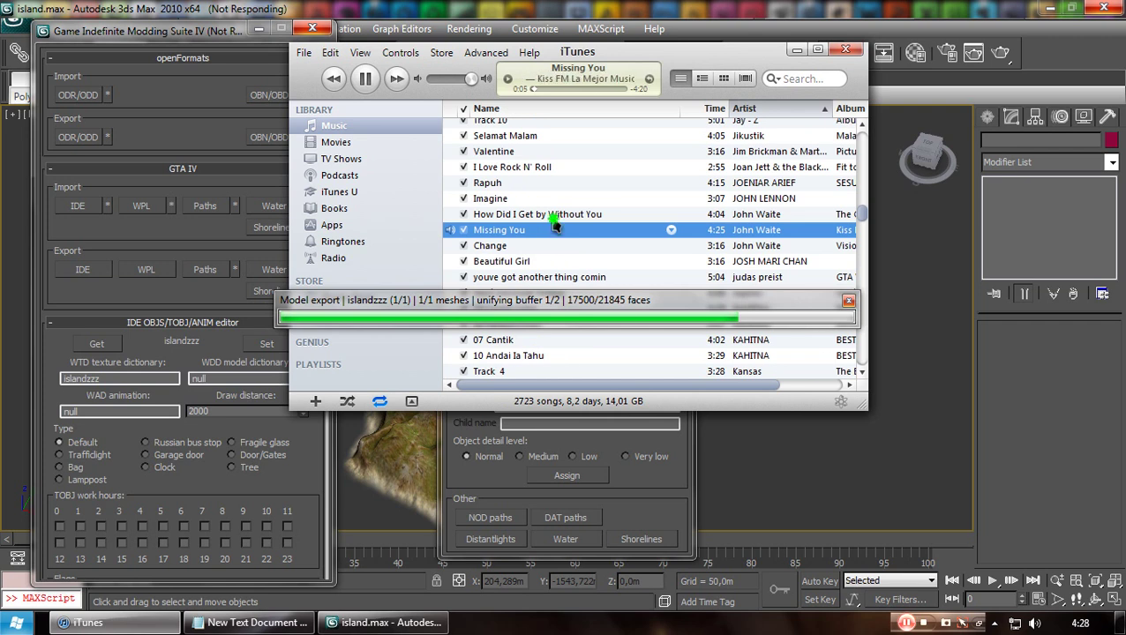
{"action": "double_click", "coordinate": [550, 215]}
{"action": "left_click", "coordinate": [796, 50]}
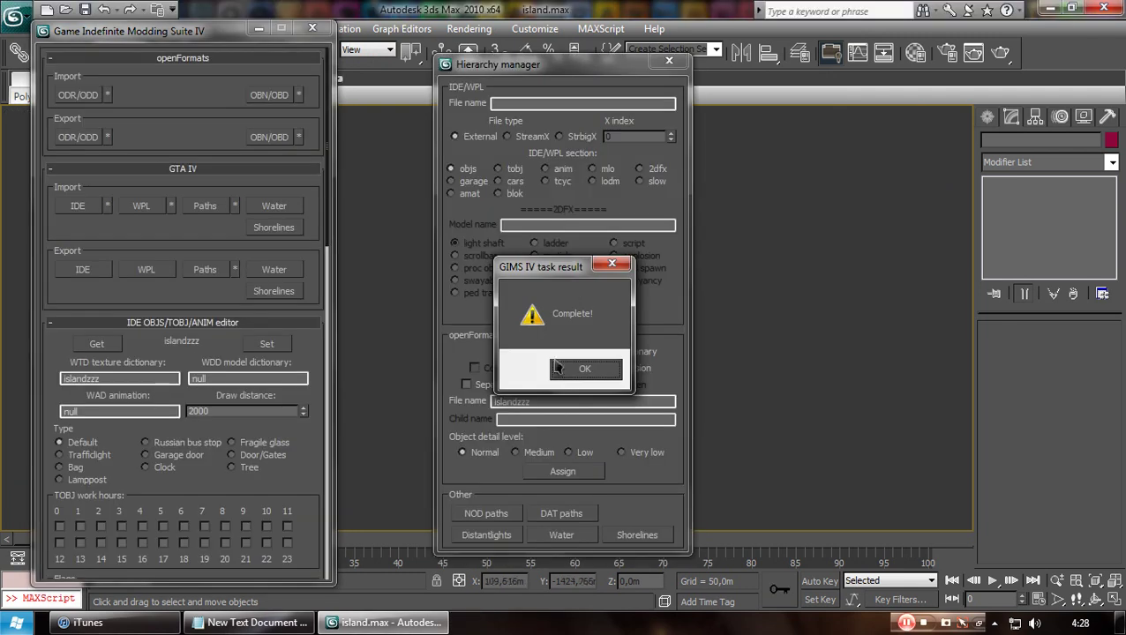
- Set the island mesh as a composite collision and assign it to the hierarchy
{"action": "left_click", "coordinate": [569, 368]}
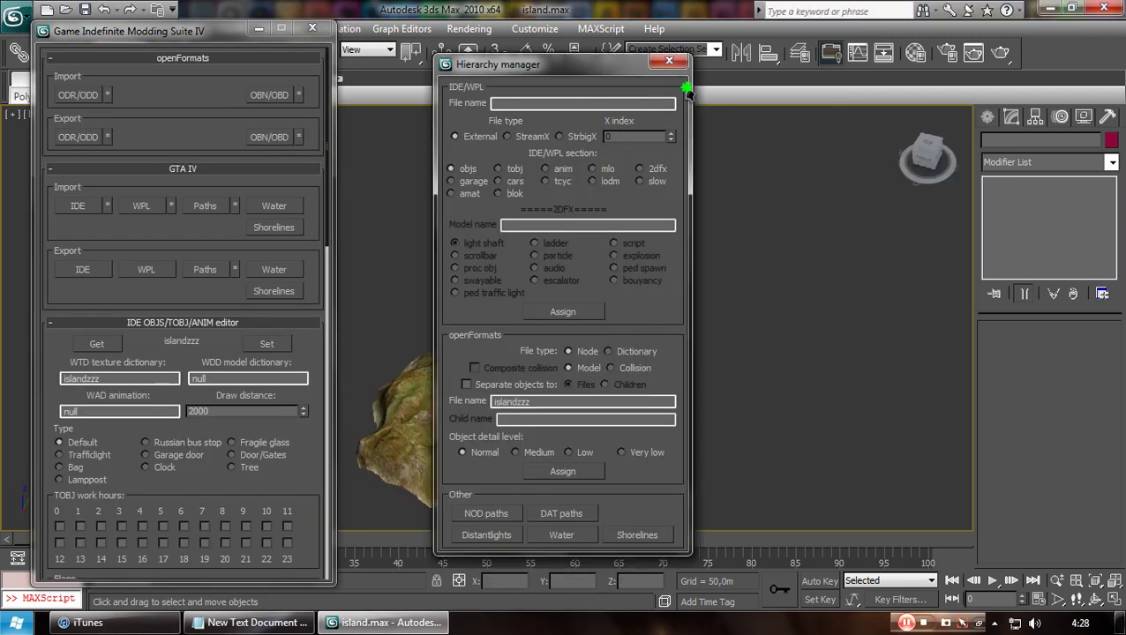
{"action": "left_click_drag", "start_coordinate": [568, 68], "coordinate": [822, 73]}
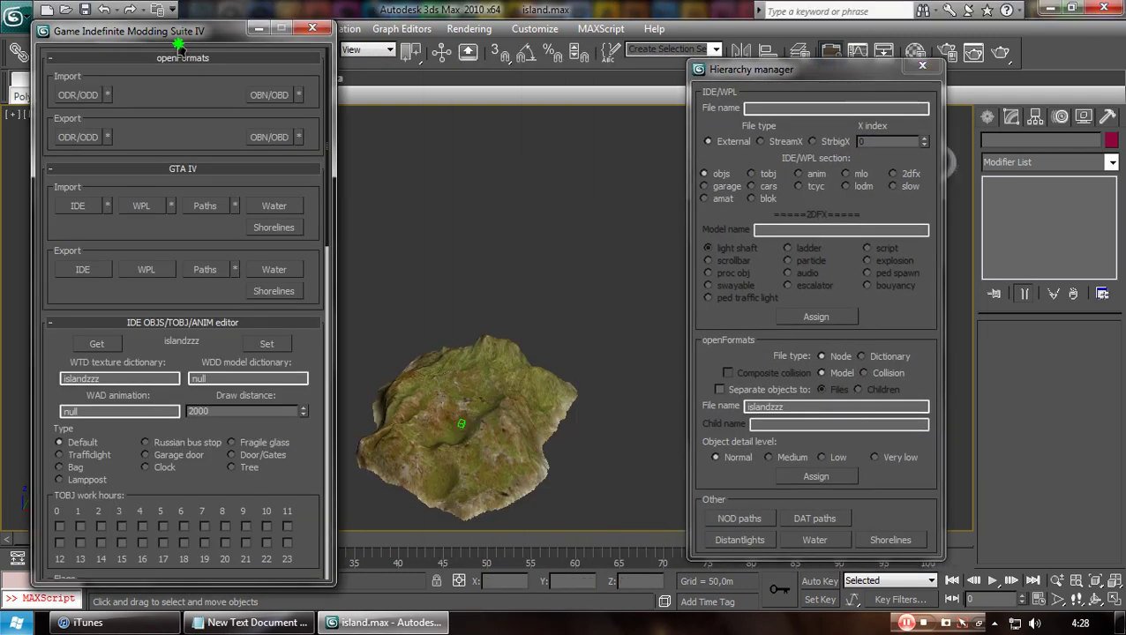
{"action": "left_click_drag", "start_coordinate": [181, 31], "coordinate": [150, 87]}
{"action": "left_click", "coordinate": [464, 389]}
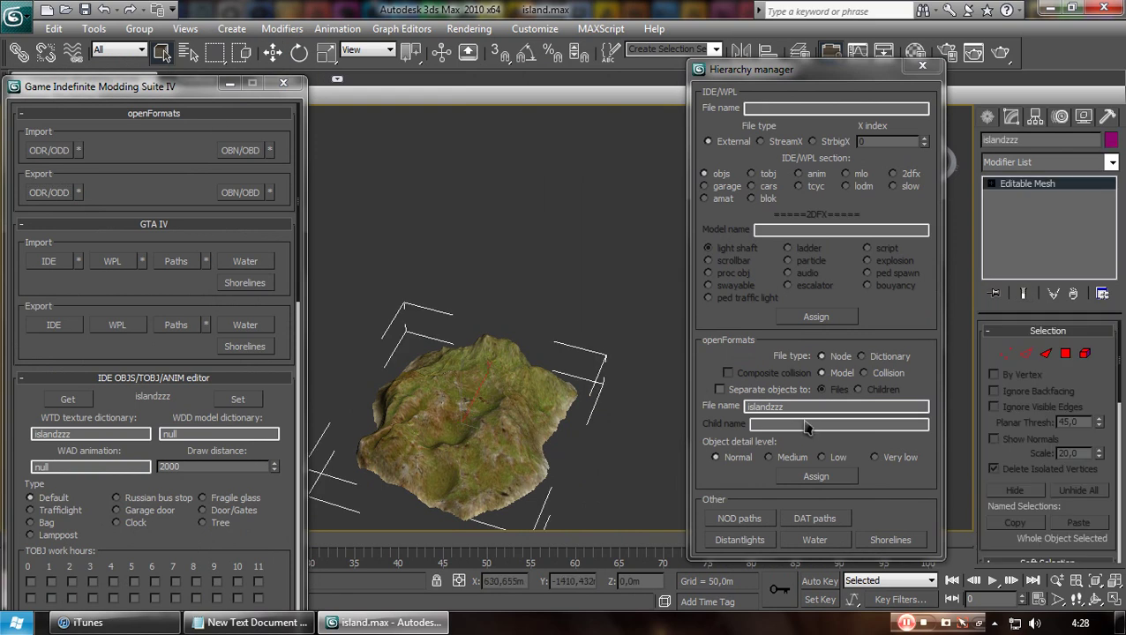
{"action": "left_click", "coordinate": [877, 375]}
{"action": "left_click", "coordinate": [766, 374]}
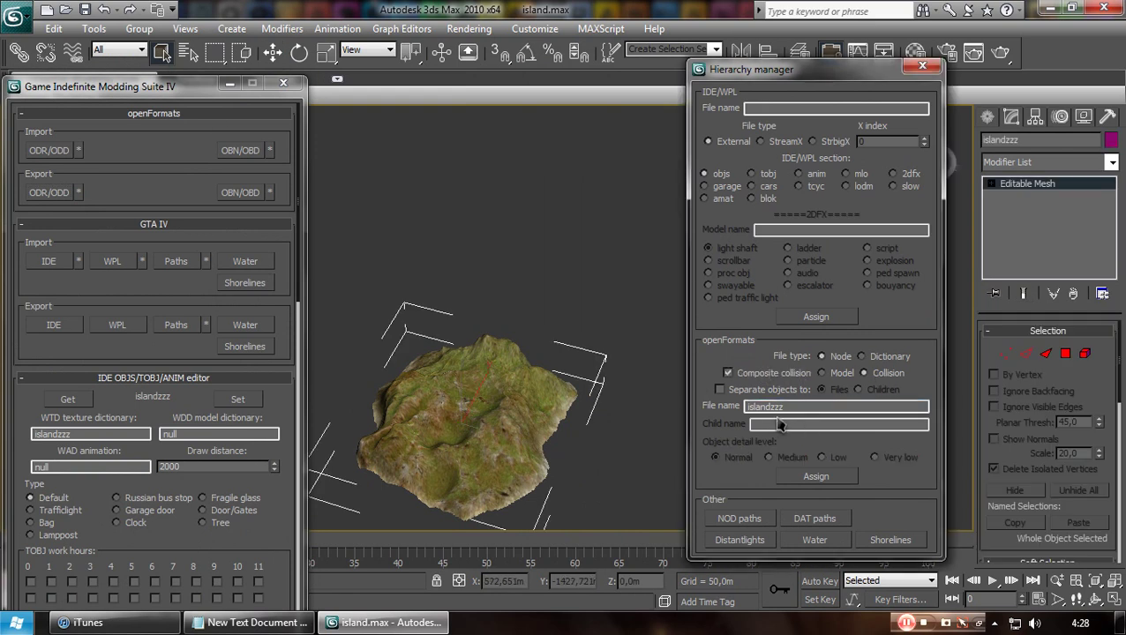
{"action": "left_click", "coordinate": [800, 476]}
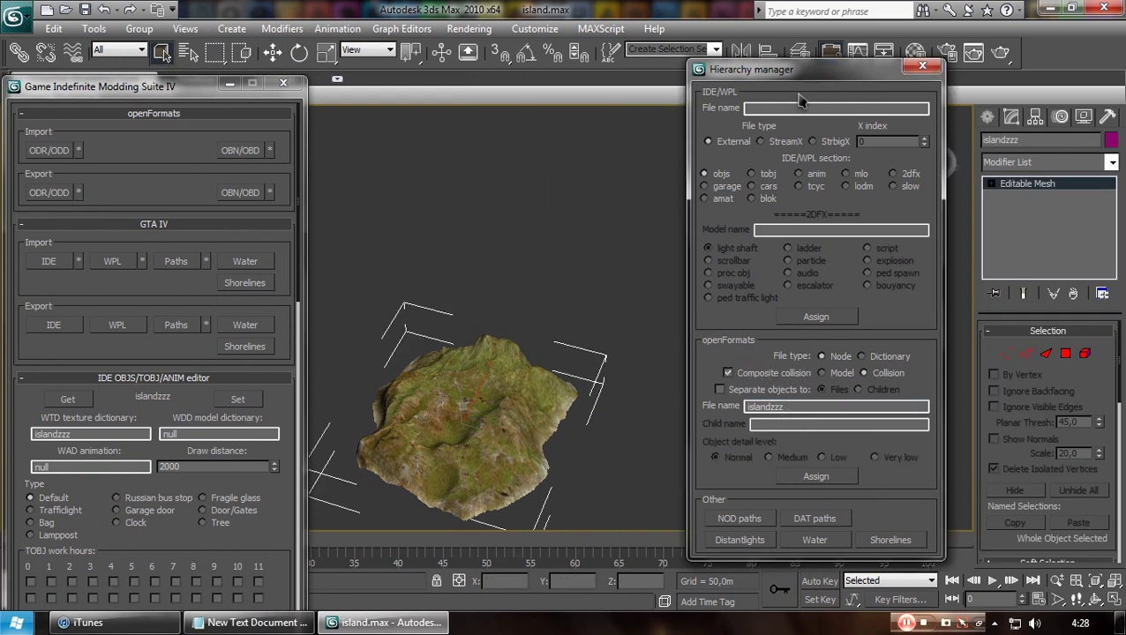
{"action": "left_click", "coordinate": [886, 55]}
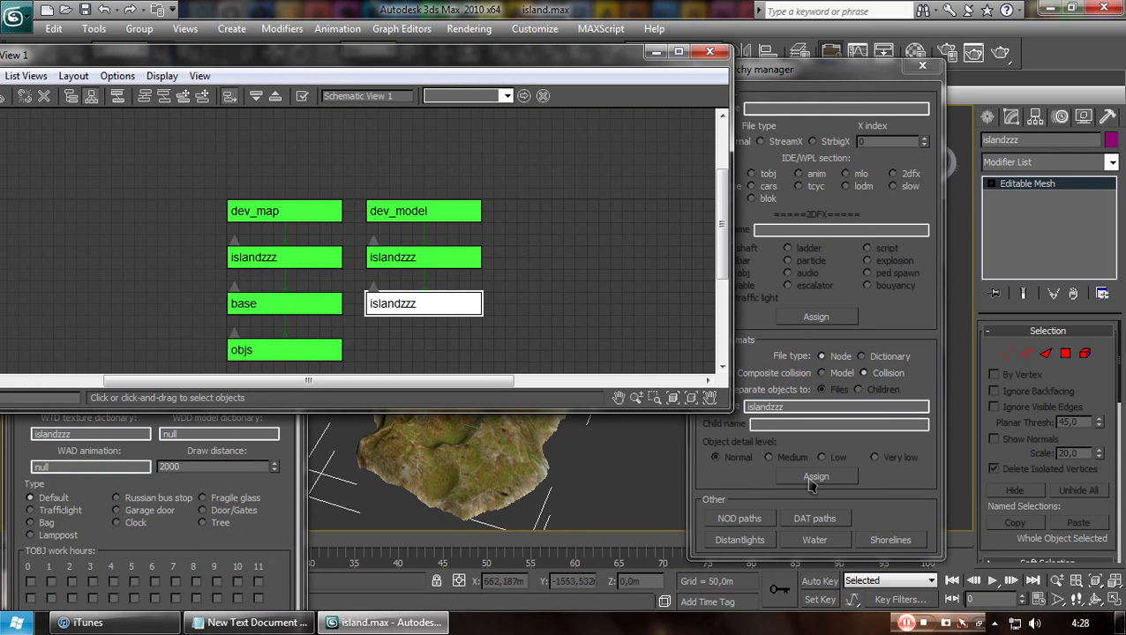
{"action": "left_click", "coordinate": [810, 481]}
- Check the new collision islandzzz node's parent in Schematic View Object Properties
{"action": "left_click", "coordinate": [572, 352]}
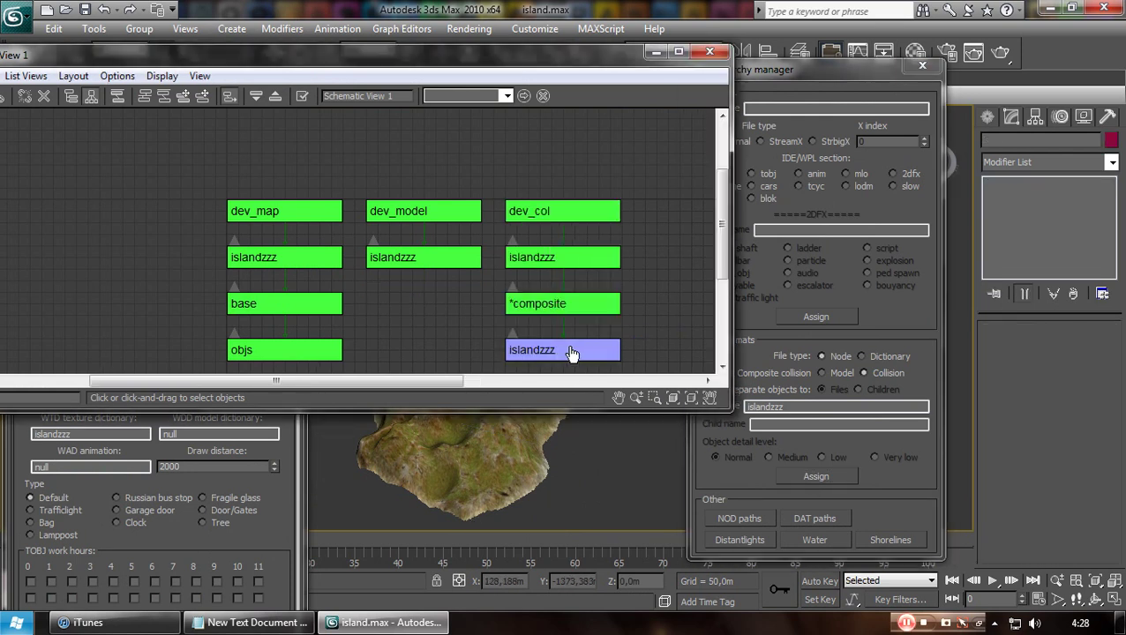
{"action": "left_click", "coordinate": [572, 353]}
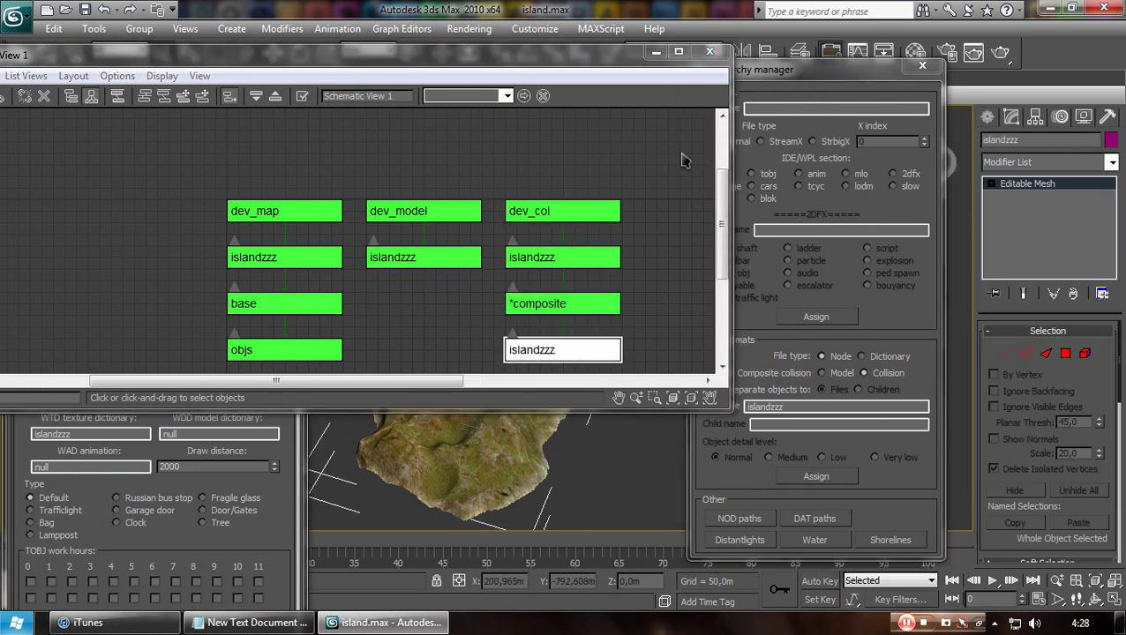
{"action": "left_click", "coordinate": [707, 51]}
{"action": "left_click_drag", "start_coordinate": [864, 77], "coordinate": [845, 86]}
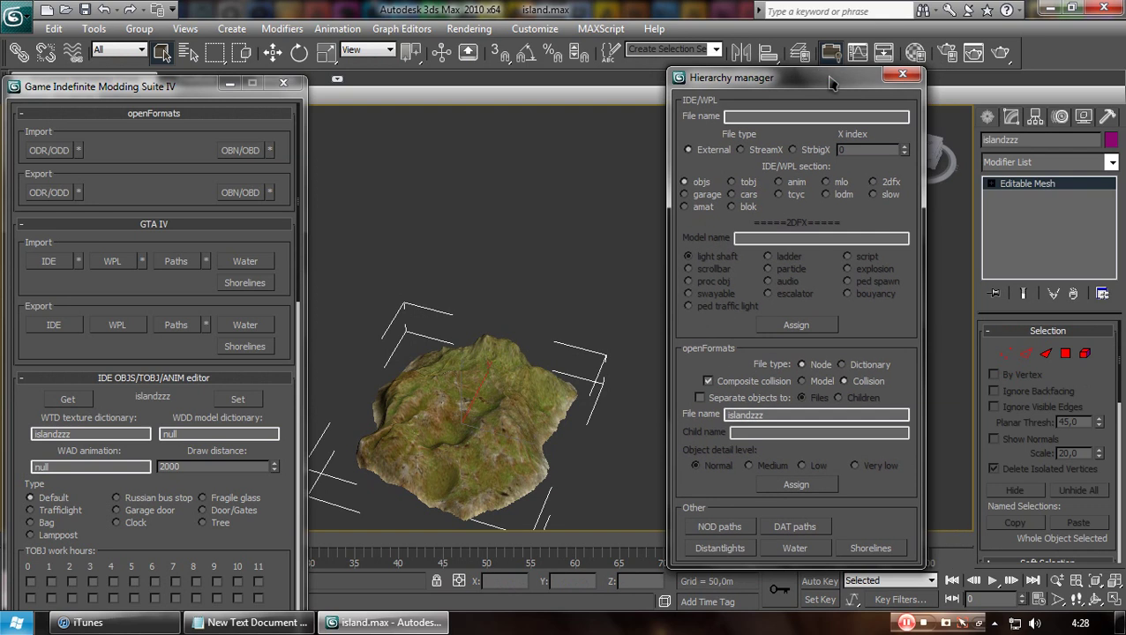
{"action": "left_click", "coordinate": [829, 52]}
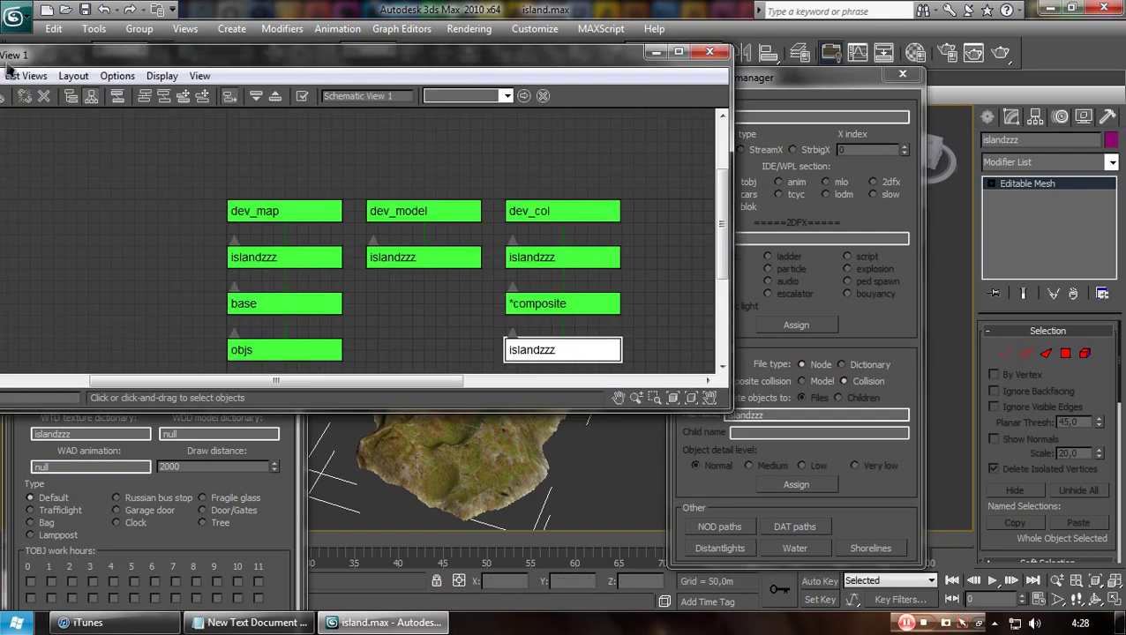
{"action": "left_click_drag", "start_coordinate": [18, 59], "coordinate": [194, 57]}
{"action": "left_click", "coordinate": [189, 78]}
{"action": "left_click", "coordinate": [225, 208]}
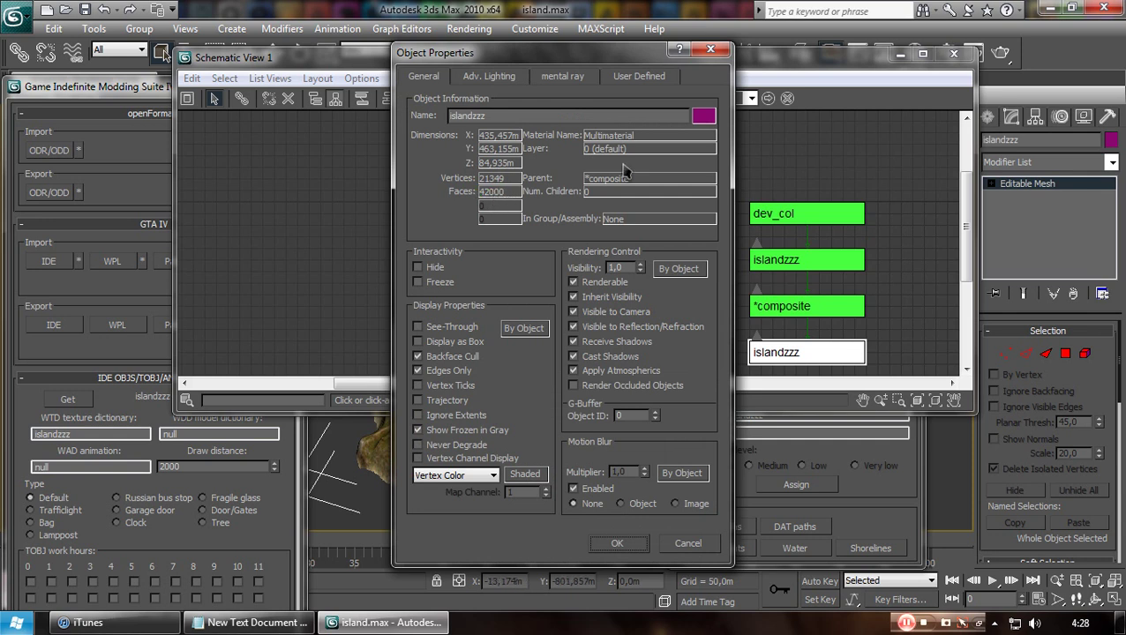
{"action": "left_click", "coordinate": [710, 49]}
{"action": "left_click_drag", "start_coordinate": [292, 58], "coordinate": [269, 22]}
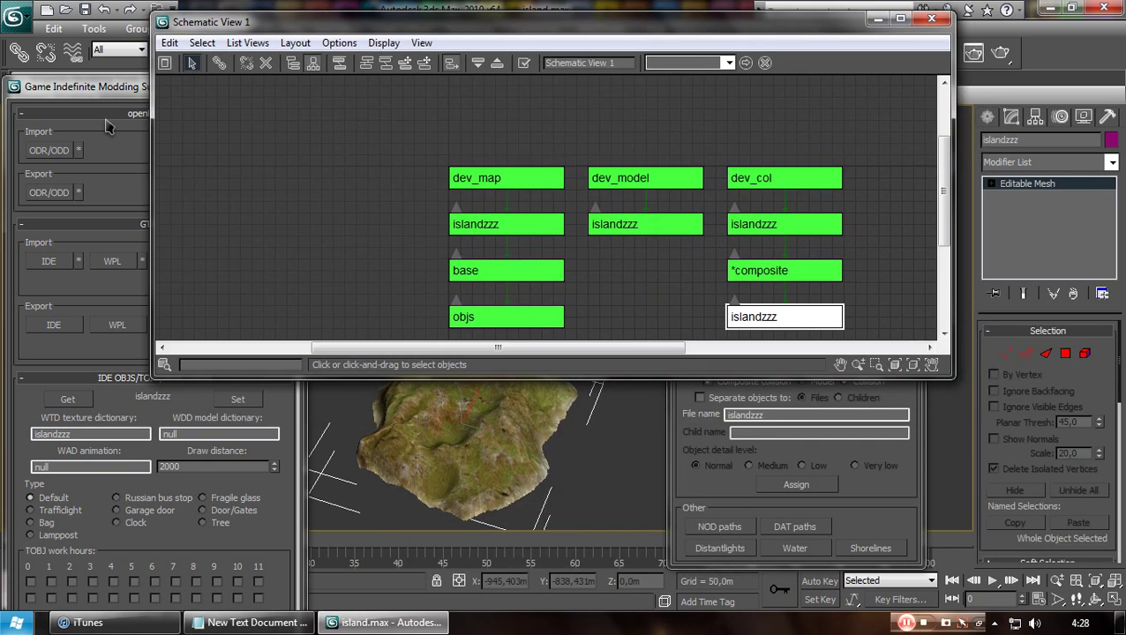
- Subdivide the collision mesh at 10000 polycount into pieces islandzzz through islandzzz3
{"action": "double_click", "coordinate": [56, 88]}
{"action": "left_click_drag", "start_coordinate": [348, 175], "coordinate": [353, 209]}
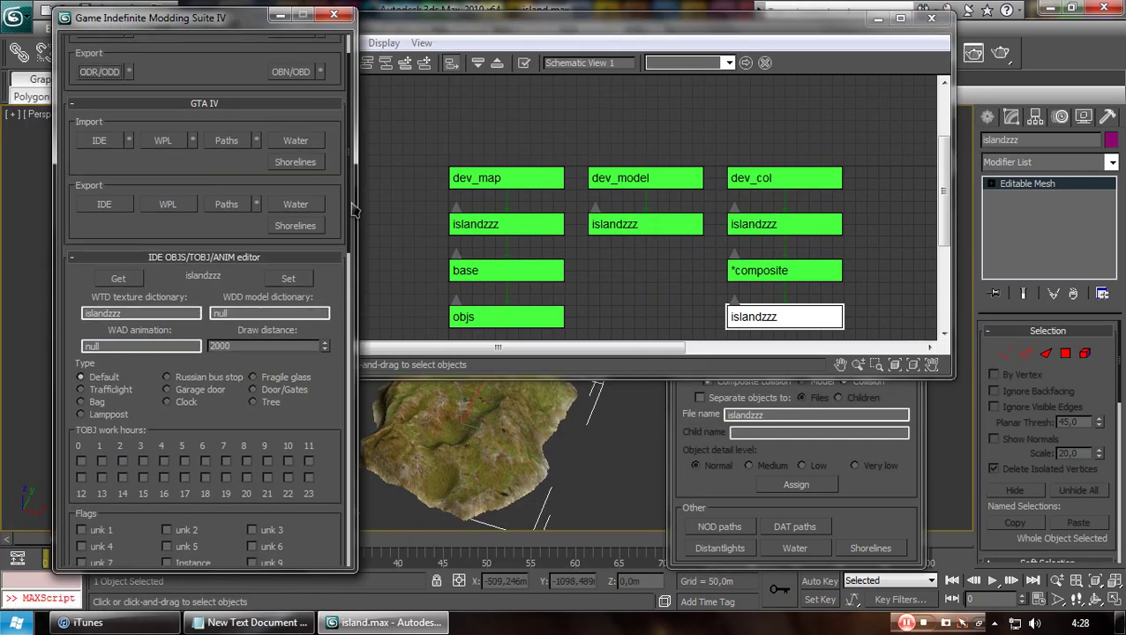
{"action": "scroll", "coordinate": [265, 397], "scroll_direction": "up", "scroll_amount": 4}
{"action": "scroll", "coordinate": [282, 441], "scroll_direction": "up", "scroll_amount": 4}
{"action": "scroll", "coordinate": [287, 454], "scroll_direction": "up", "scroll_amount": 3}
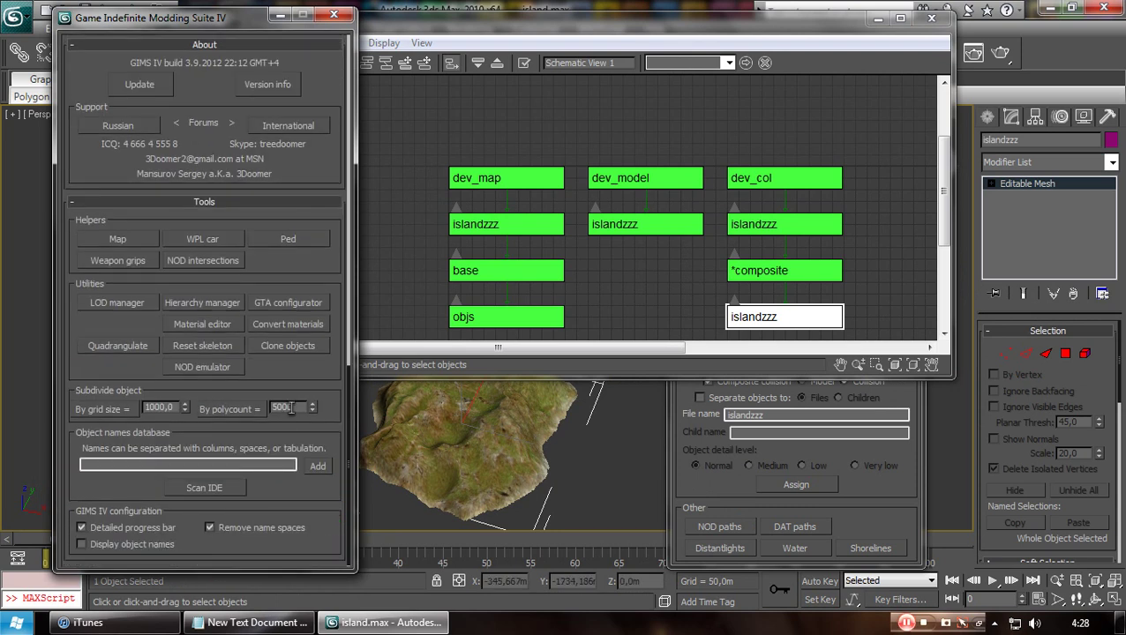
{"action": "left_click_drag", "start_coordinate": [291, 406], "coordinate": [240, 407]}
{"action": "type", "text": "100"}
{"action": "left_click", "coordinate": [229, 409]}
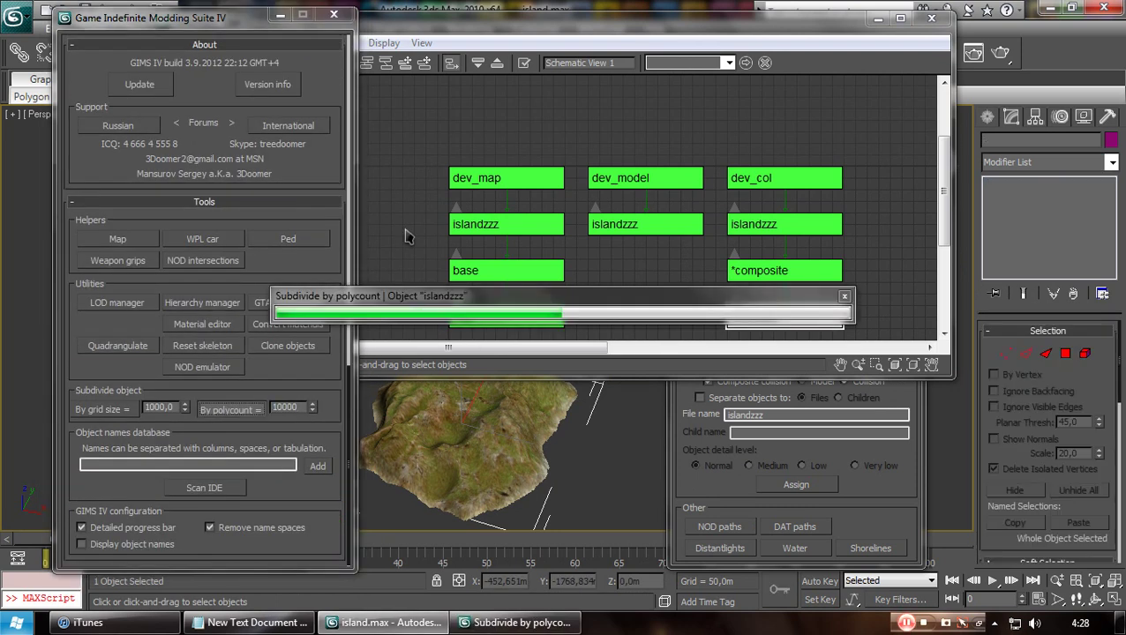
{"action": "left_click", "coordinate": [591, 369]}
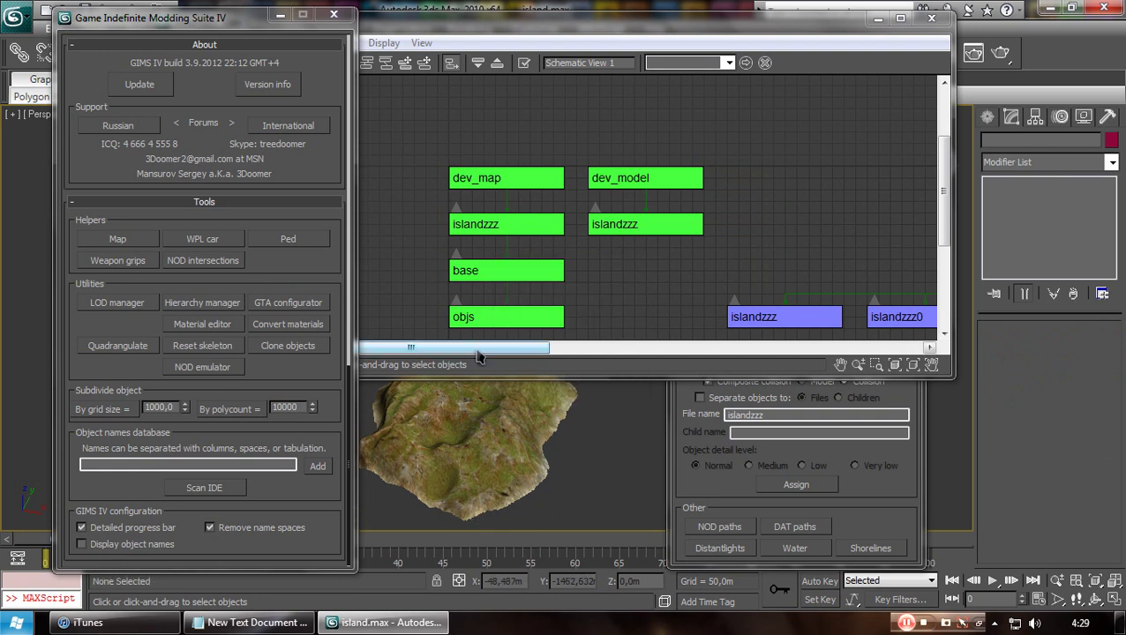
{"action": "left_click_drag", "start_coordinate": [477, 349], "coordinate": [667, 353]}
- Review the Object Properties of pieces islandzzz and islandzzz0
{"action": "left_click", "coordinate": [252, 316]}
{"action": "left_click", "coordinate": [169, 43]}
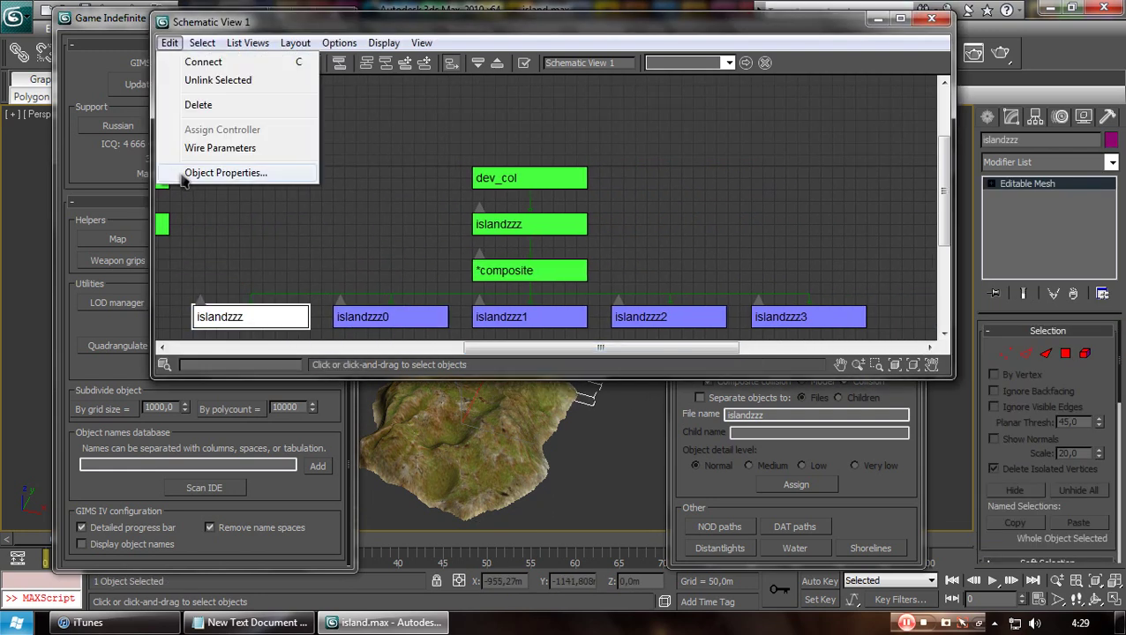
{"action": "left_click", "coordinate": [212, 173]}
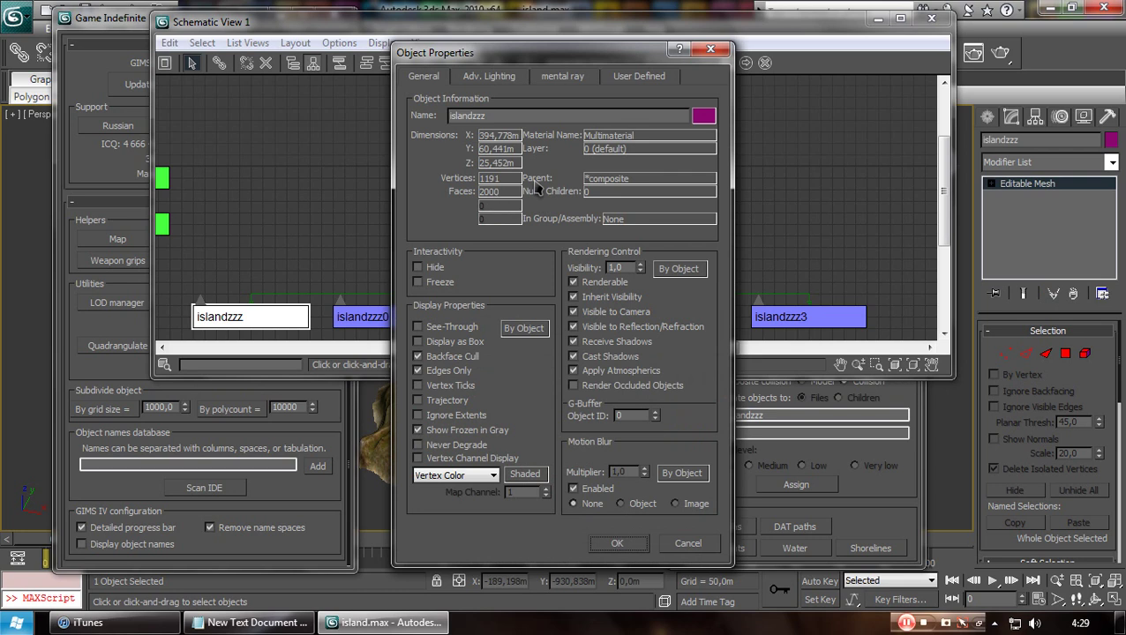
{"action": "left_click", "coordinate": [710, 49]}
{"action": "left_click", "coordinate": [371, 315]}
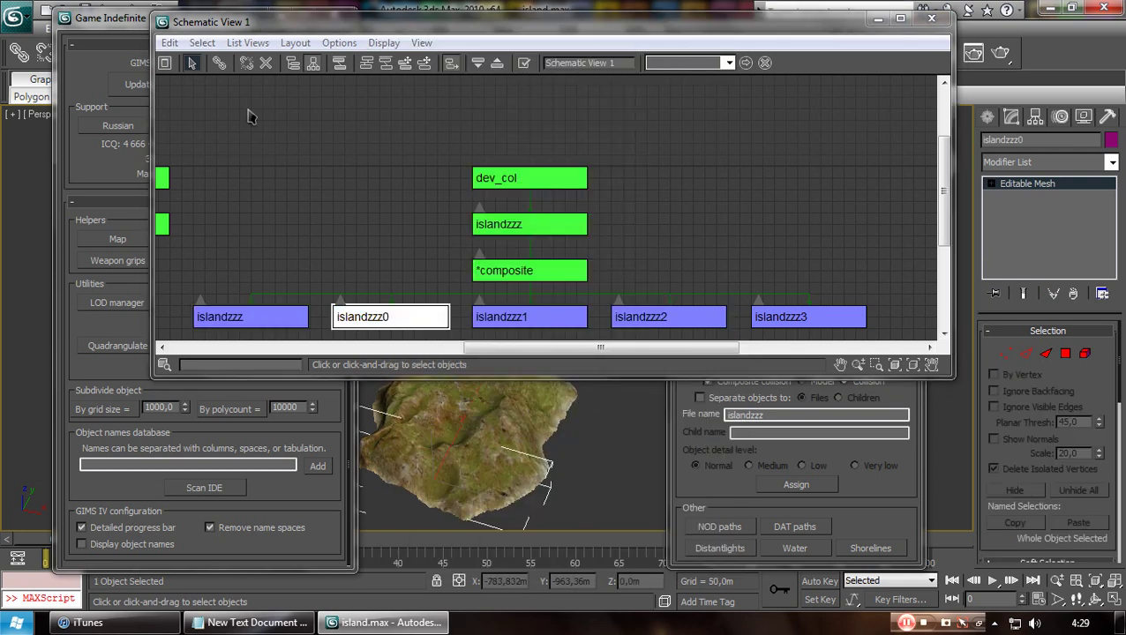
{"action": "left_click", "coordinate": [169, 42]}
{"action": "left_click", "coordinate": [212, 173]}
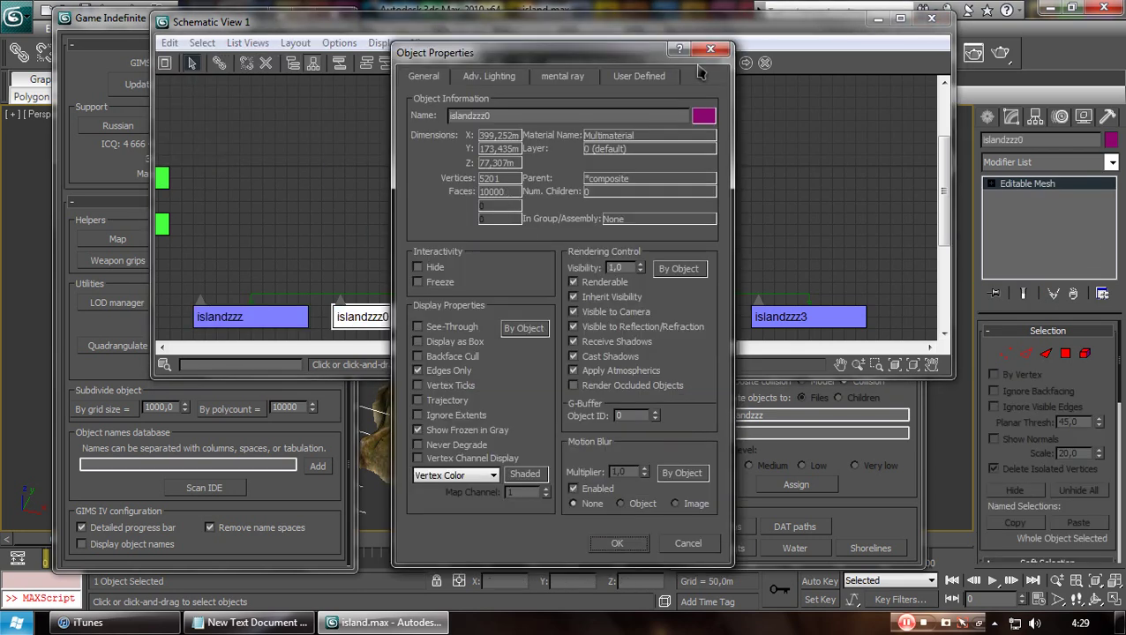
{"action": "left_click", "coordinate": [710, 48]}
- Review islandzzz1, islandzzz2 and islandzzz3 properties, then close the schematic view
{"action": "left_click", "coordinate": [501, 320]}
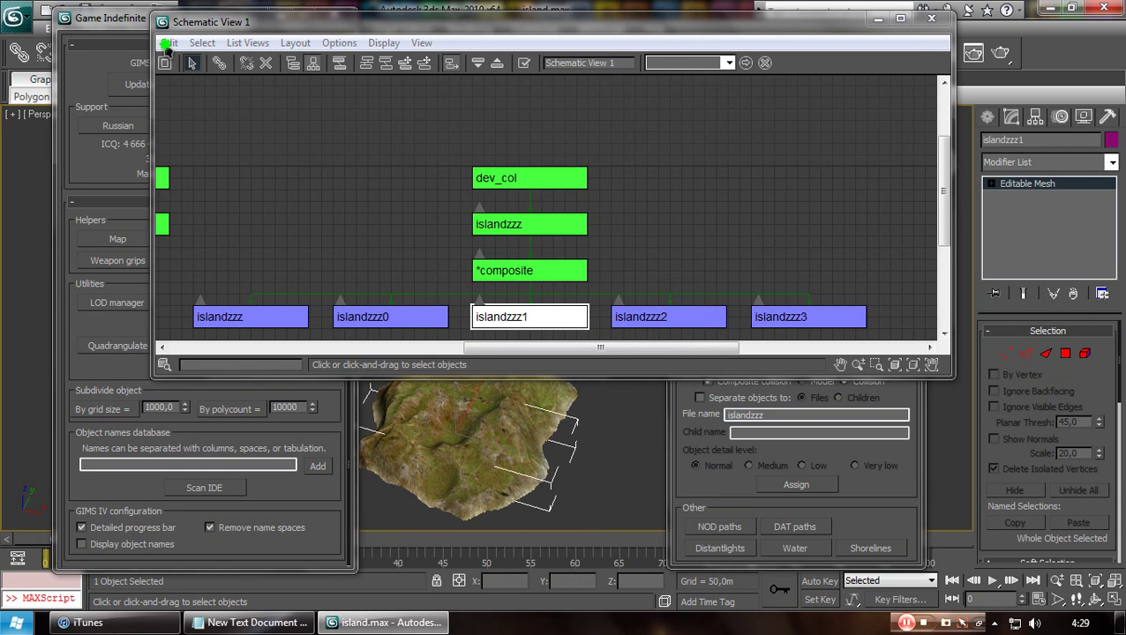
{"action": "left_click", "coordinate": [167, 42]}
{"action": "left_click", "coordinate": [211, 172]}
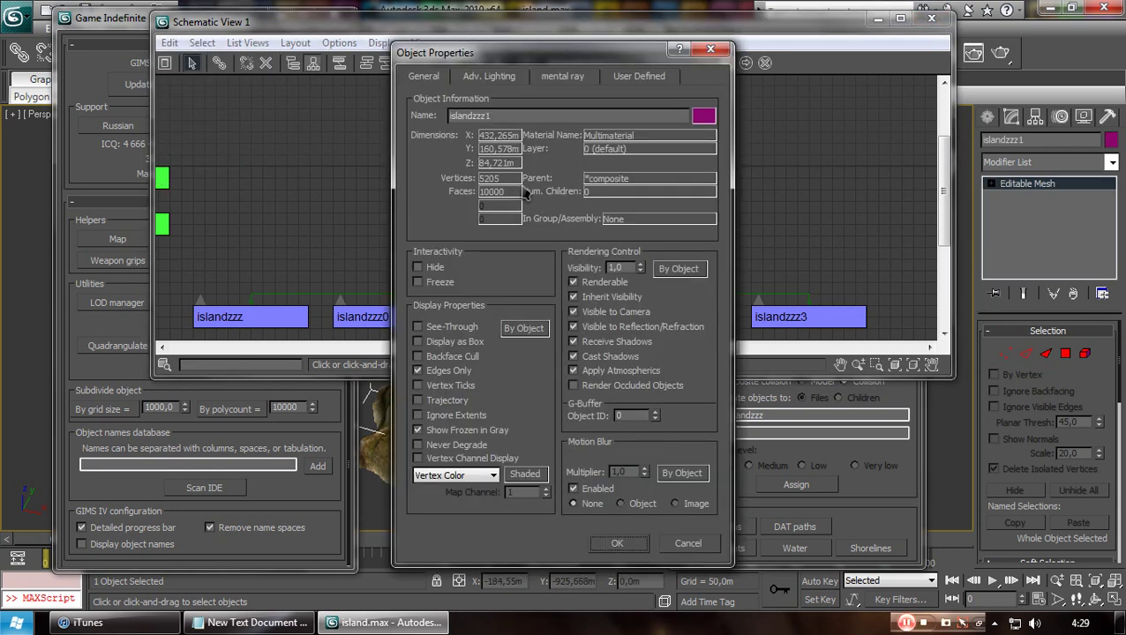
{"action": "left_click", "coordinate": [710, 49]}
{"action": "left_click", "coordinate": [653, 319]}
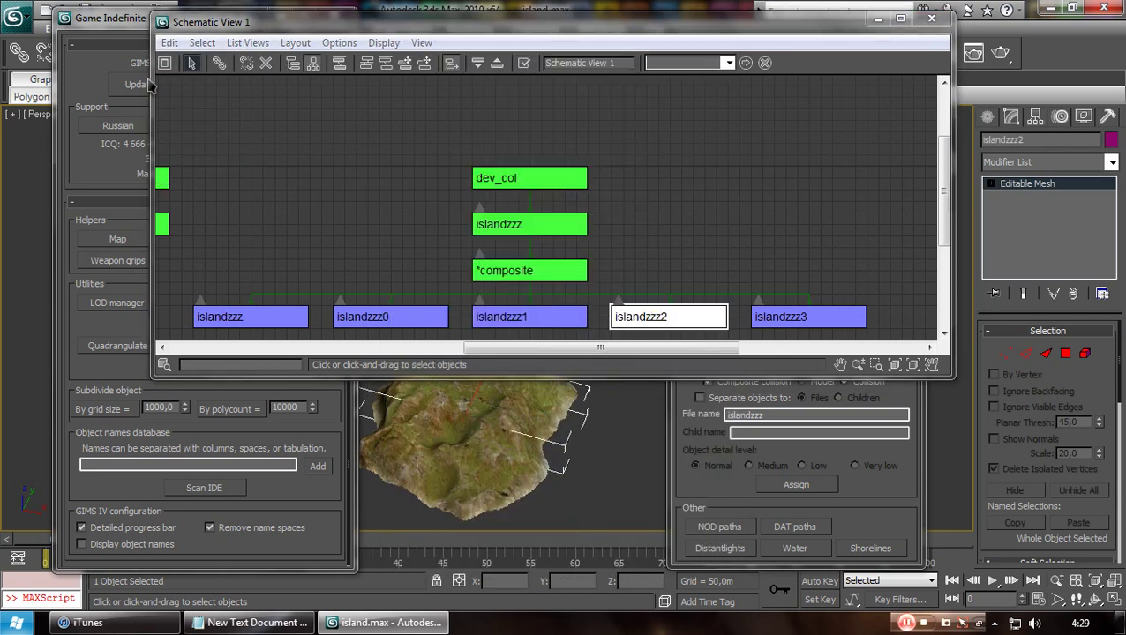
{"action": "left_click", "coordinate": [167, 42]}
{"action": "left_click", "coordinate": [203, 172]}
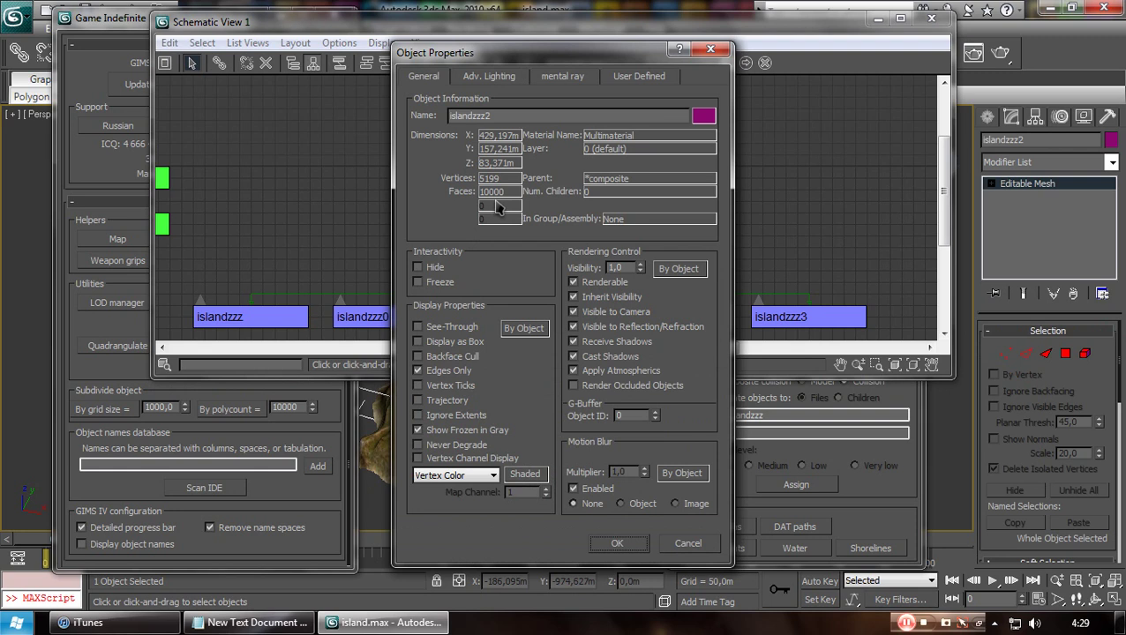
{"action": "left_click", "coordinate": [710, 49]}
{"action": "left_click", "coordinate": [770, 320]}
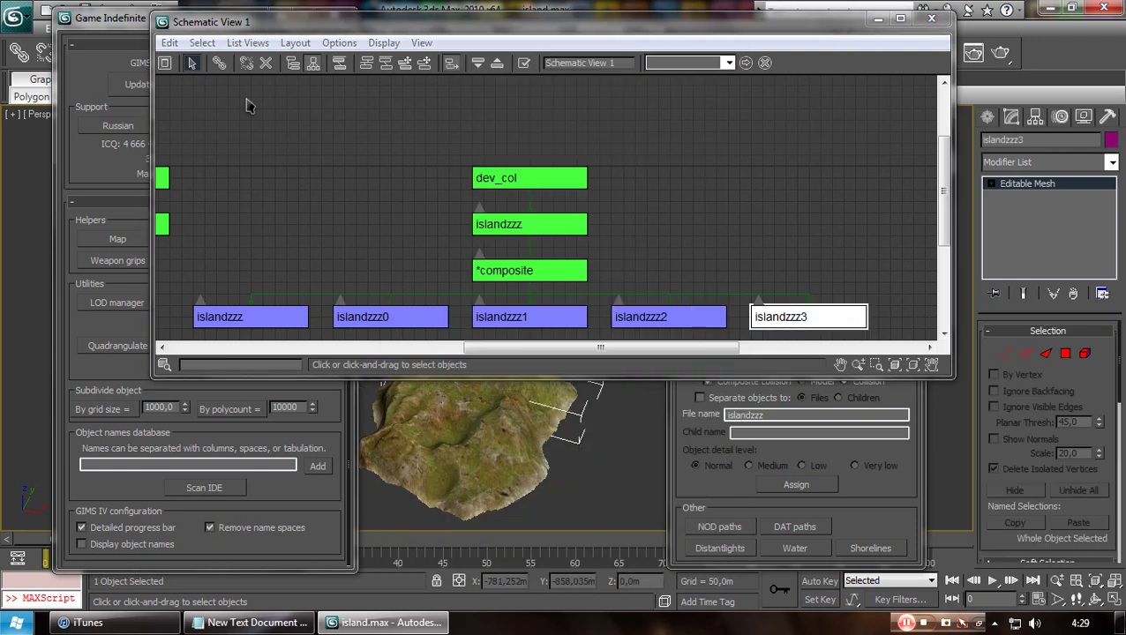
{"action": "left_click", "coordinate": [168, 43]}
{"action": "left_click", "coordinate": [198, 174]}
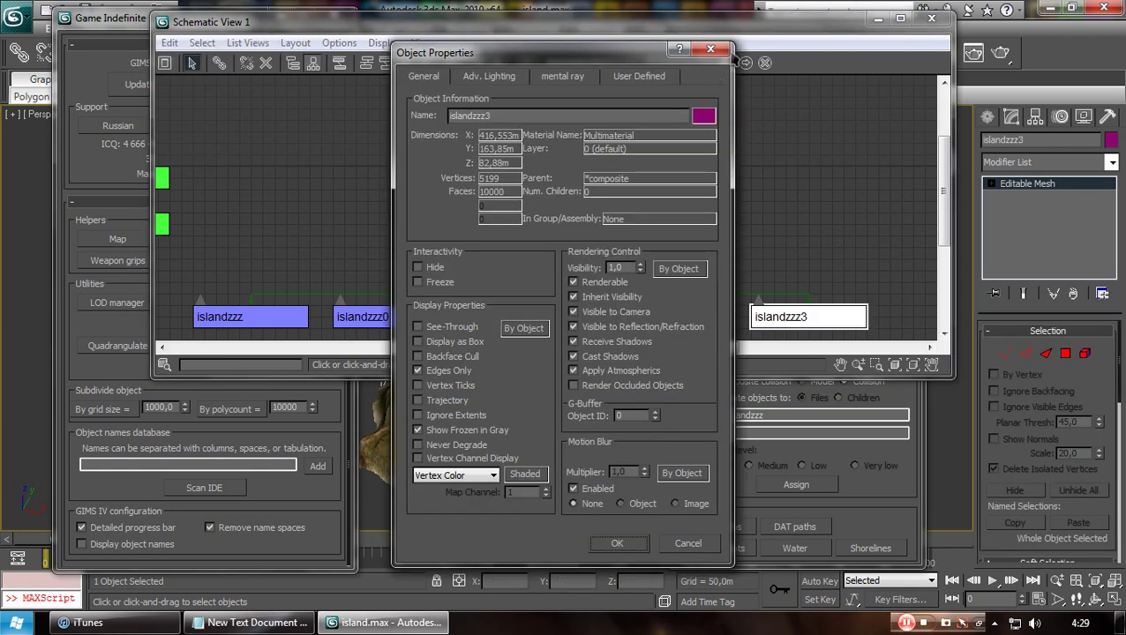
{"action": "left_click", "coordinate": [710, 49]}
{"action": "left_click", "coordinate": [931, 18]}
- Export the island collision as a single OBN file into the islandzzz folder
{"action": "scroll", "coordinate": [349, 222], "scroll_direction": "up", "scroll_amount": 5}
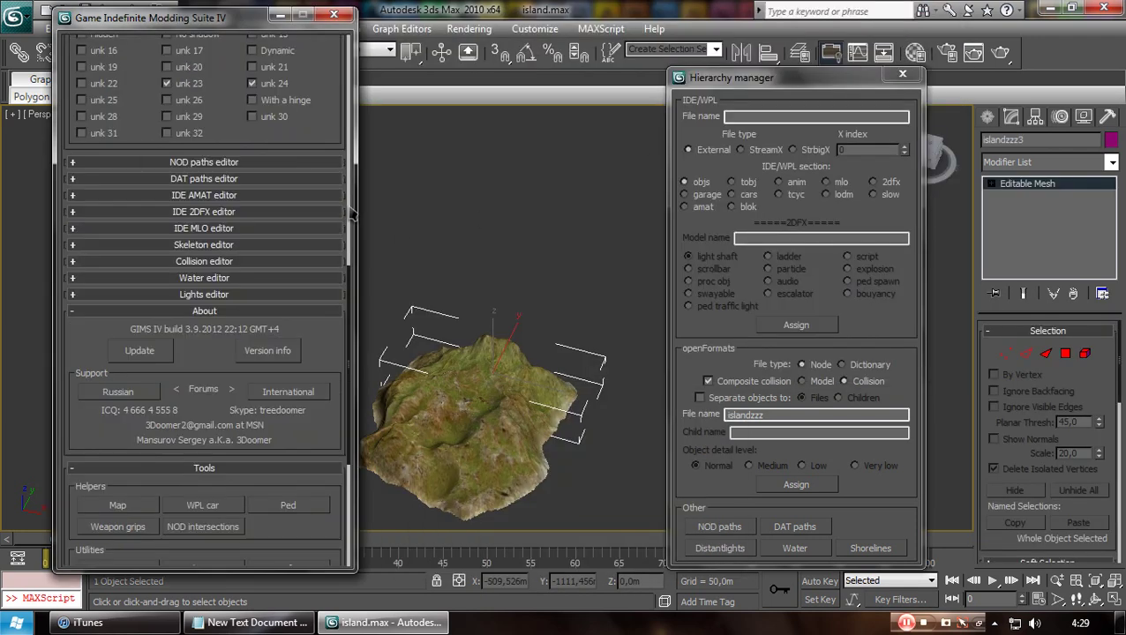
{"action": "scroll", "coordinate": [348, 205], "scroll_direction": "up", "scroll_amount": 5}
{"action": "scroll", "coordinate": [348, 205], "scroll_direction": "up", "scroll_amount": 5}
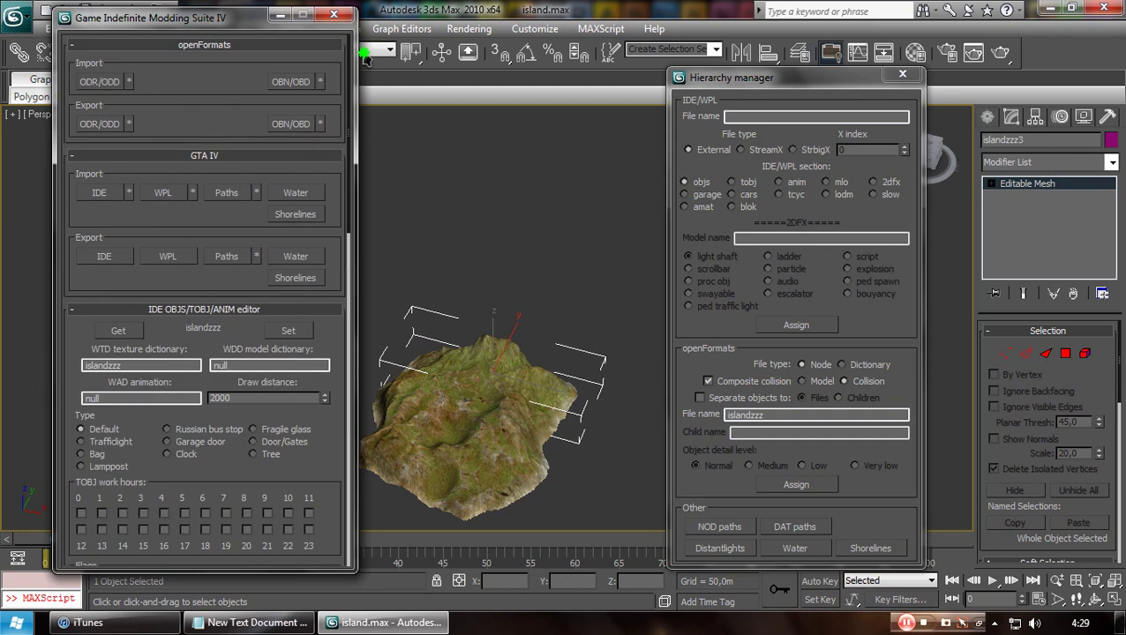
{"action": "left_click", "coordinate": [319, 124]}
{"action": "left_click", "coordinate": [380, 153]}
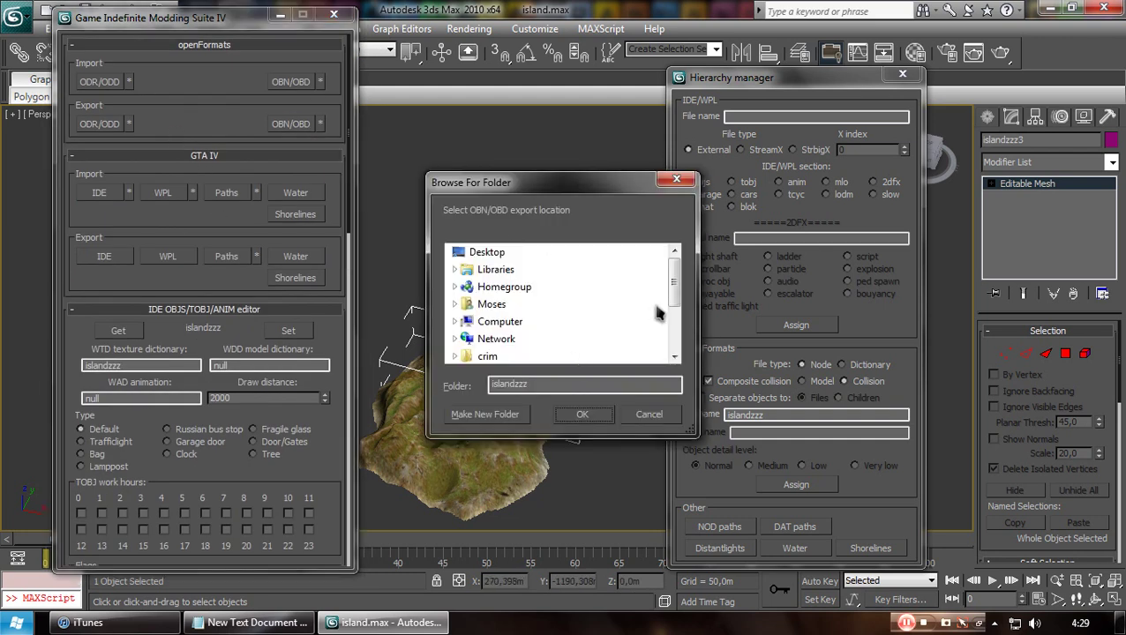
{"action": "scroll", "coordinate": [660, 314], "scroll_direction": "down", "scroll_amount": 2}
{"action": "left_click", "coordinate": [488, 321]}
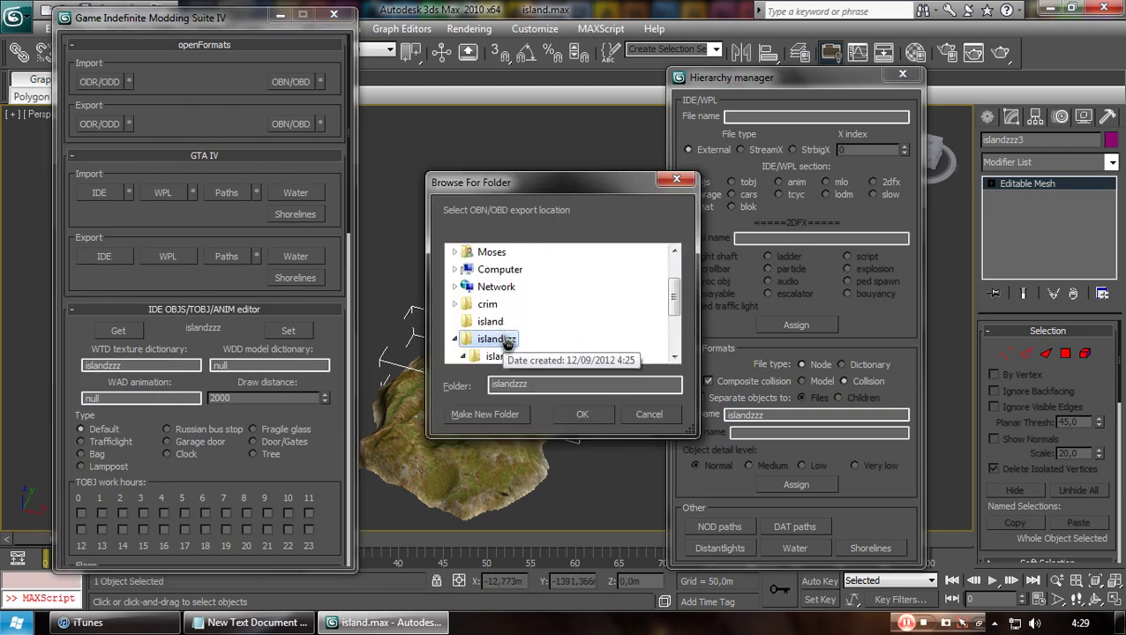
{"action": "left_click", "coordinate": [578, 414]}
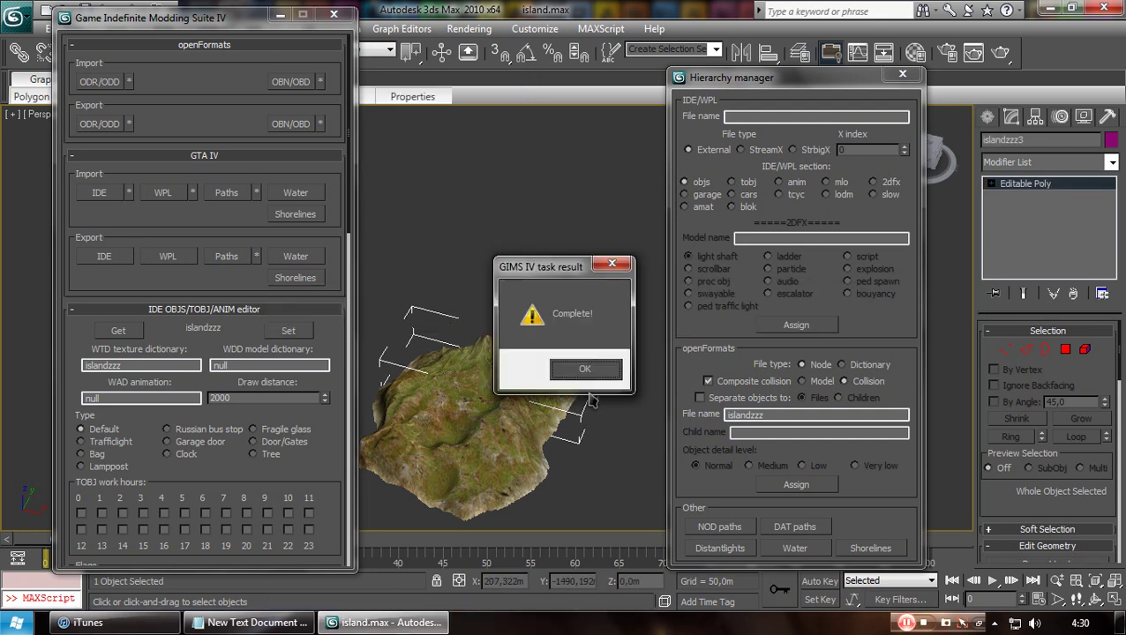
- Dismiss the Complete message and close the Hierarchy manager, answering its save prompt
{"action": "left_click", "coordinate": [585, 368]}
{"action": "left_click", "coordinate": [902, 74]}
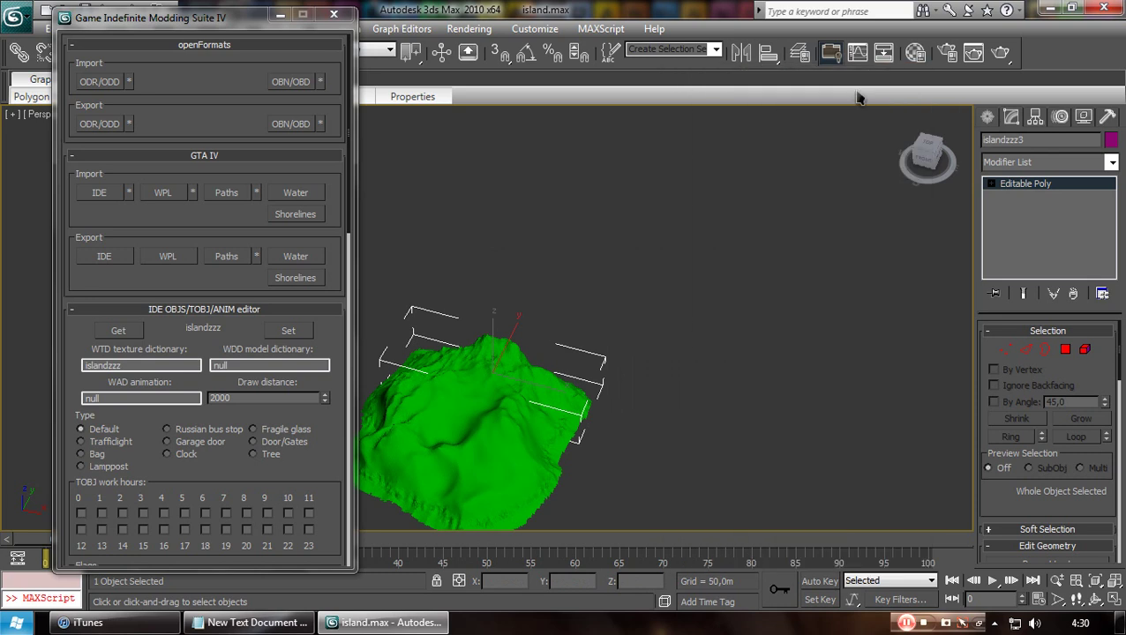
{"action": "left_click", "coordinate": [573, 368]}
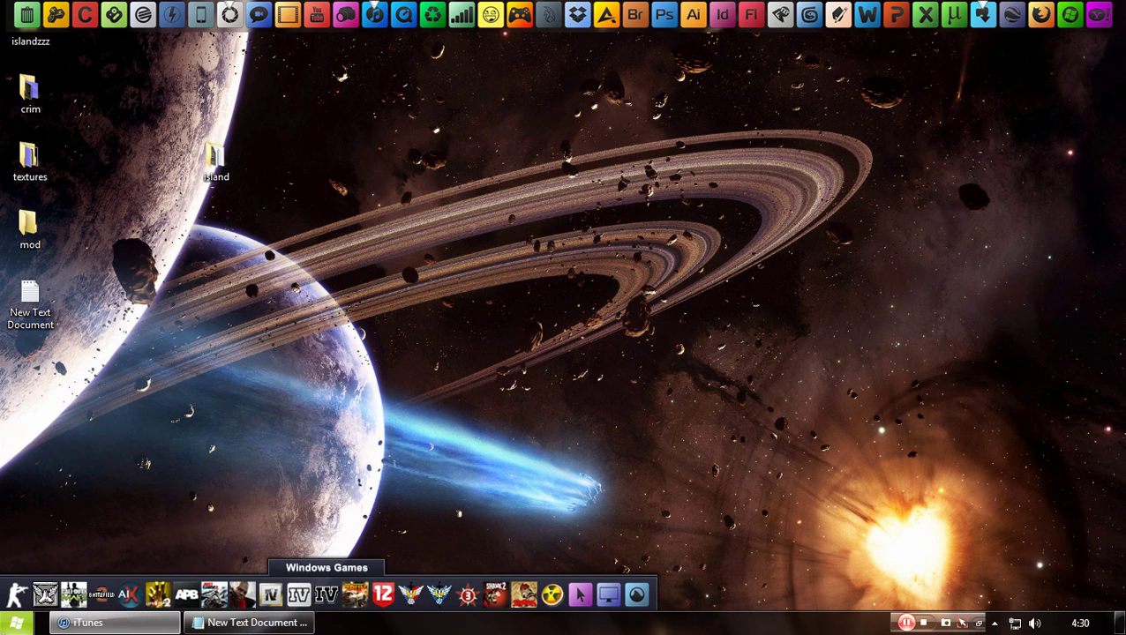
- Bring up the Notepad tutorial notes ending with 'place in gta directory', then minimize them
{"action": "left_click", "coordinate": [16, 621]}
{"action": "left_click", "coordinate": [249, 622]}
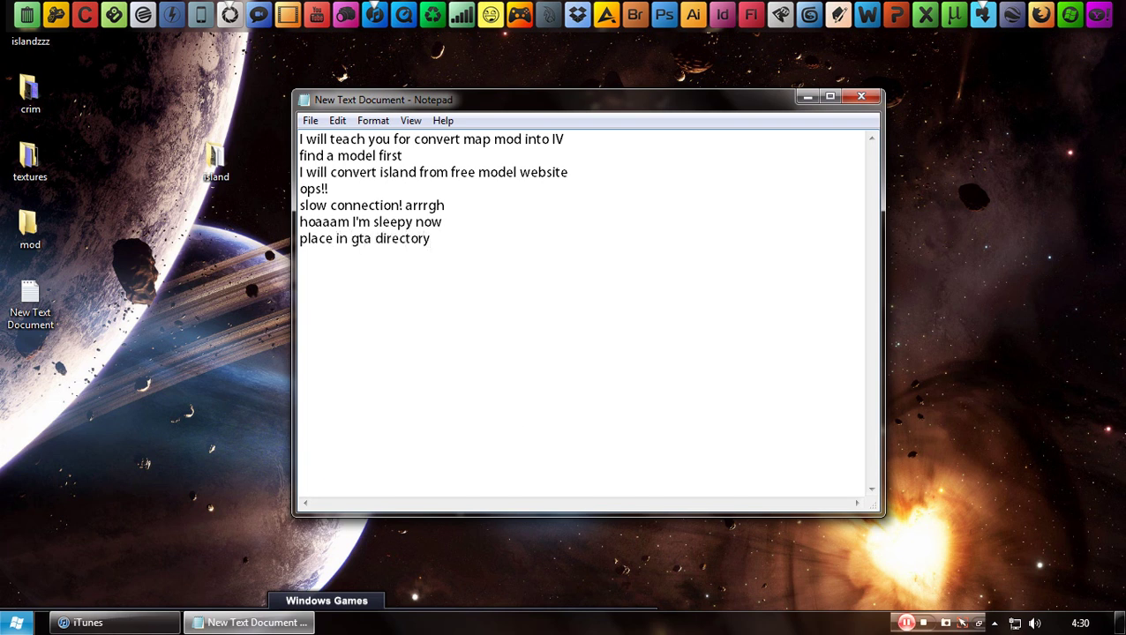
{"action": "left_click", "coordinate": [806, 96]}
- Browse to D:\GAMES\Grand Theft Auto IV\pc\data\maps in Windows Explorer
{"action": "left_click", "coordinate": [16, 622]}
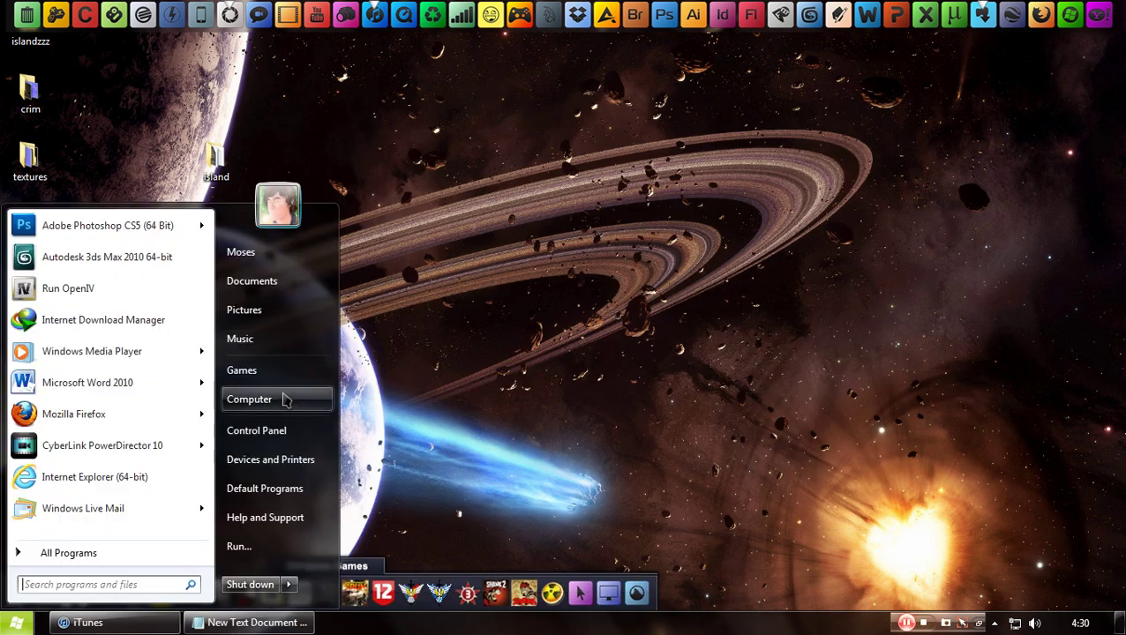
{"action": "left_click", "coordinate": [265, 465]}
{"action": "double_click", "coordinate": [433, 199]}
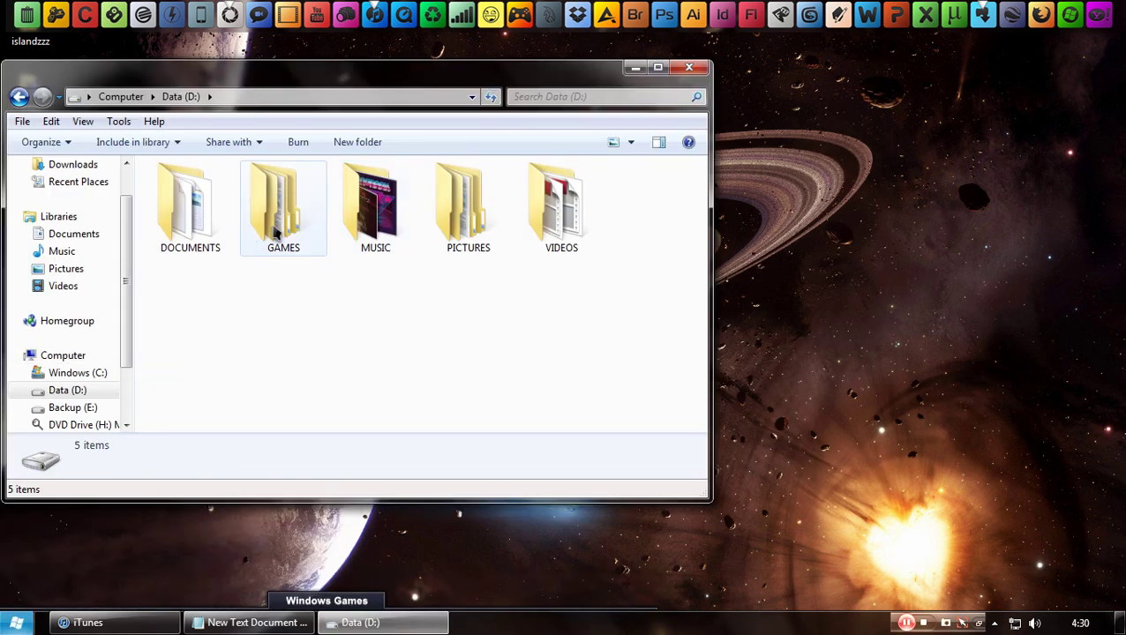
{"action": "double_click", "coordinate": [270, 228]}
{"action": "double_click", "coordinate": [240, 255]}
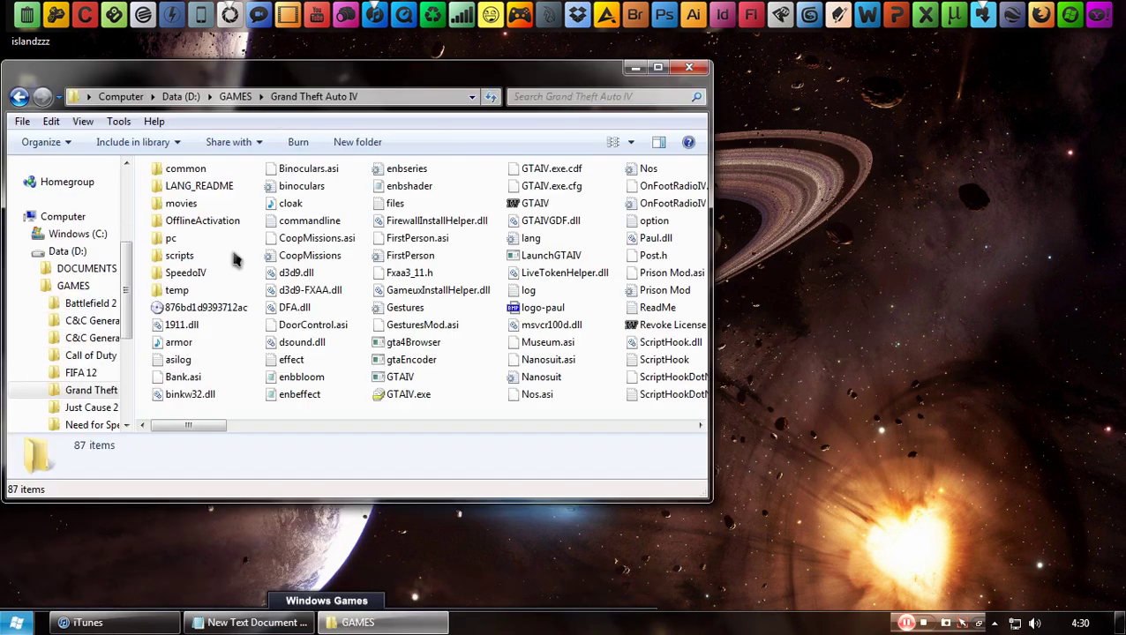
{"action": "left_click_drag", "start_coordinate": [283, 76], "coordinate": [452, 78]}
{"action": "double_click", "coordinate": [340, 239]}
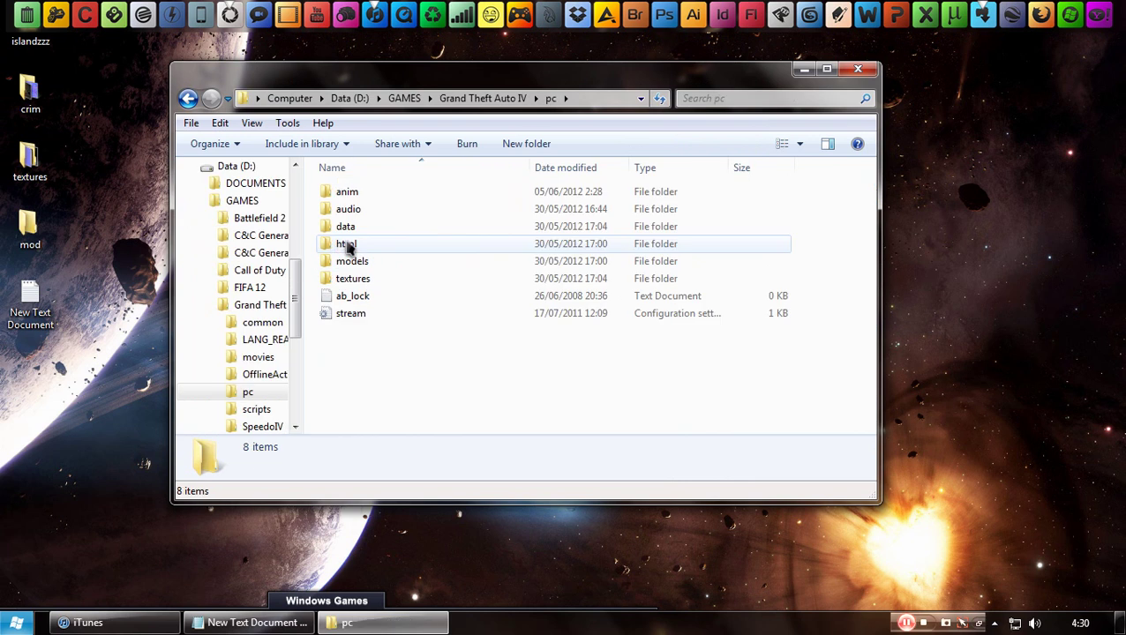
{"action": "double_click", "coordinate": [346, 223]}
{"action": "double_click", "coordinate": [355, 242]}
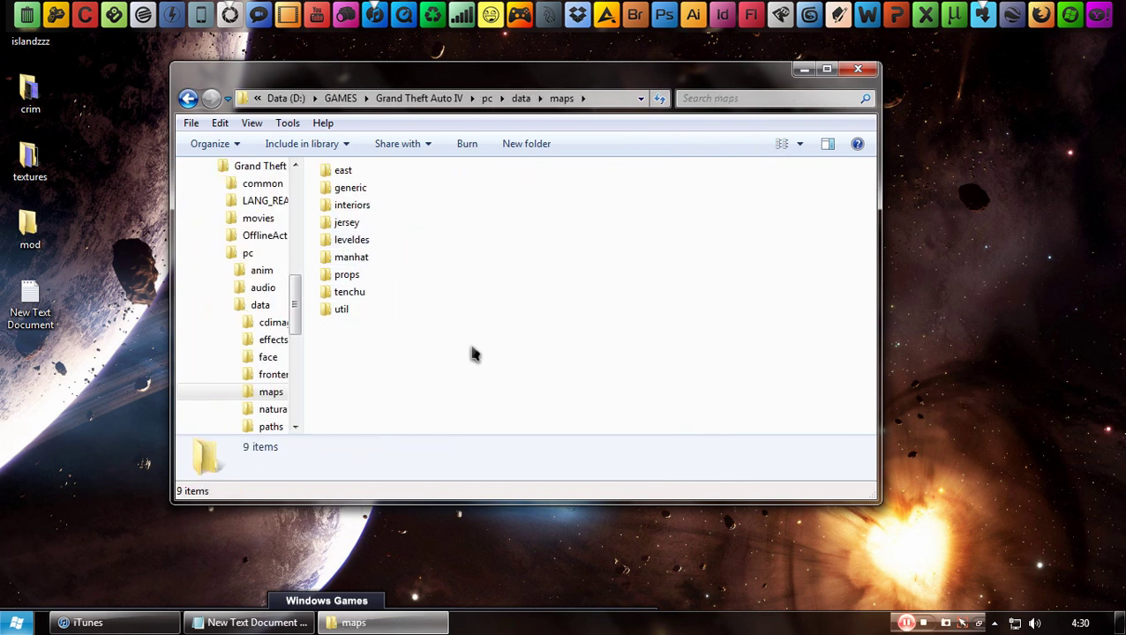
- Create a new folder named islandzzz inside maps and open it
{"action": "right_click", "coordinate": [472, 349]}
{"action": "left_click", "coordinate": [719, 286]}
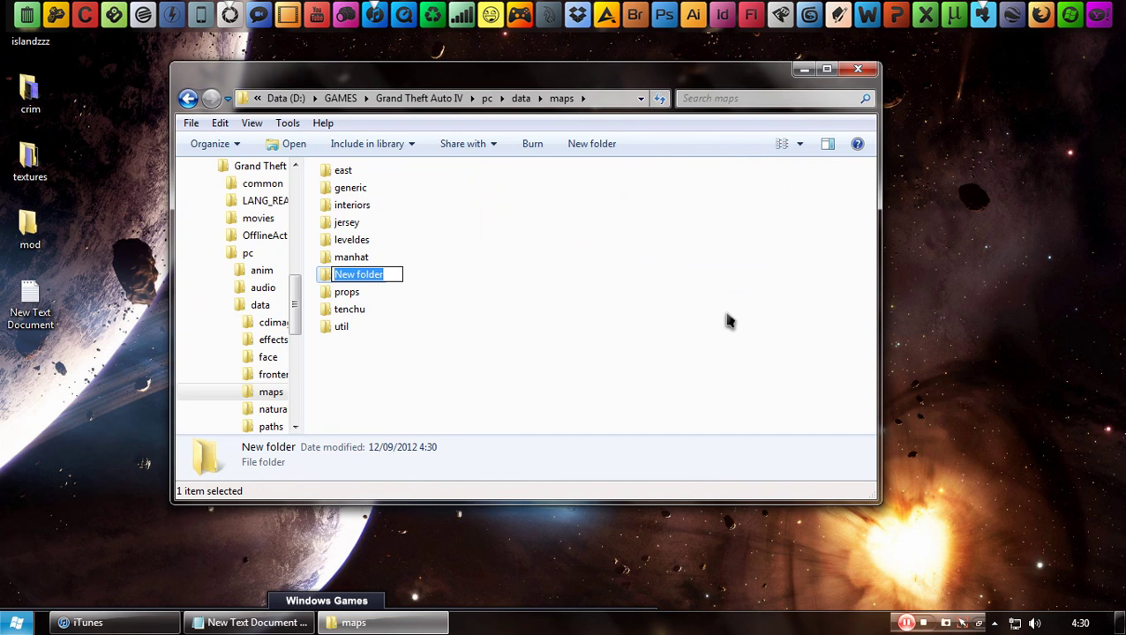
{"action": "type", "text": "islandzzz"}
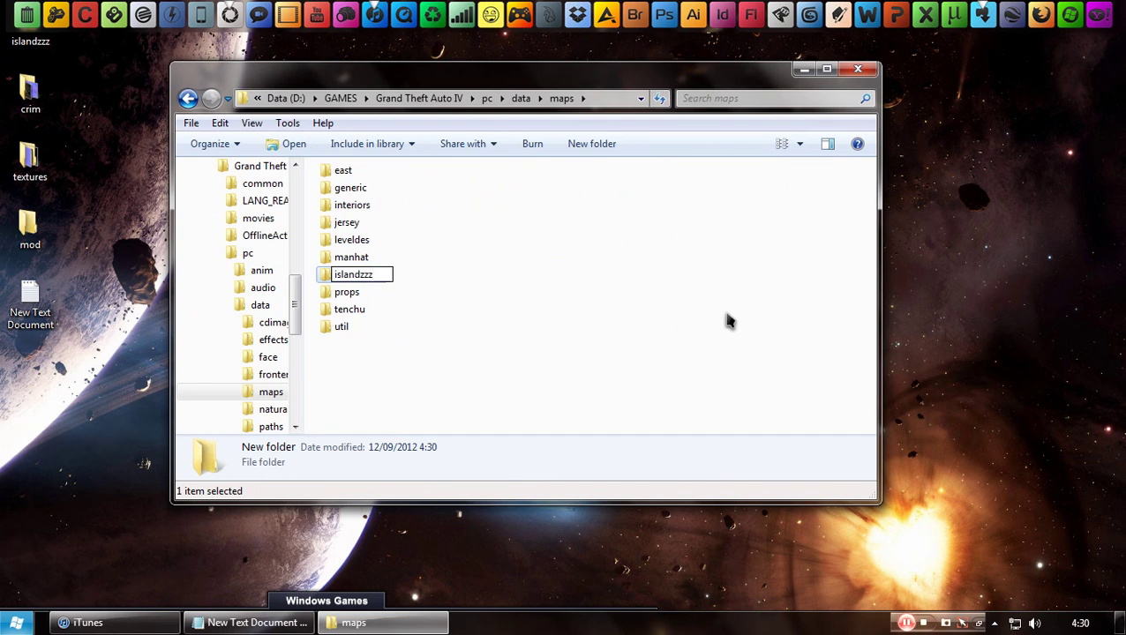
{"action": "key", "text": "Return"}
{"action": "double_click", "coordinate": [352, 223]}
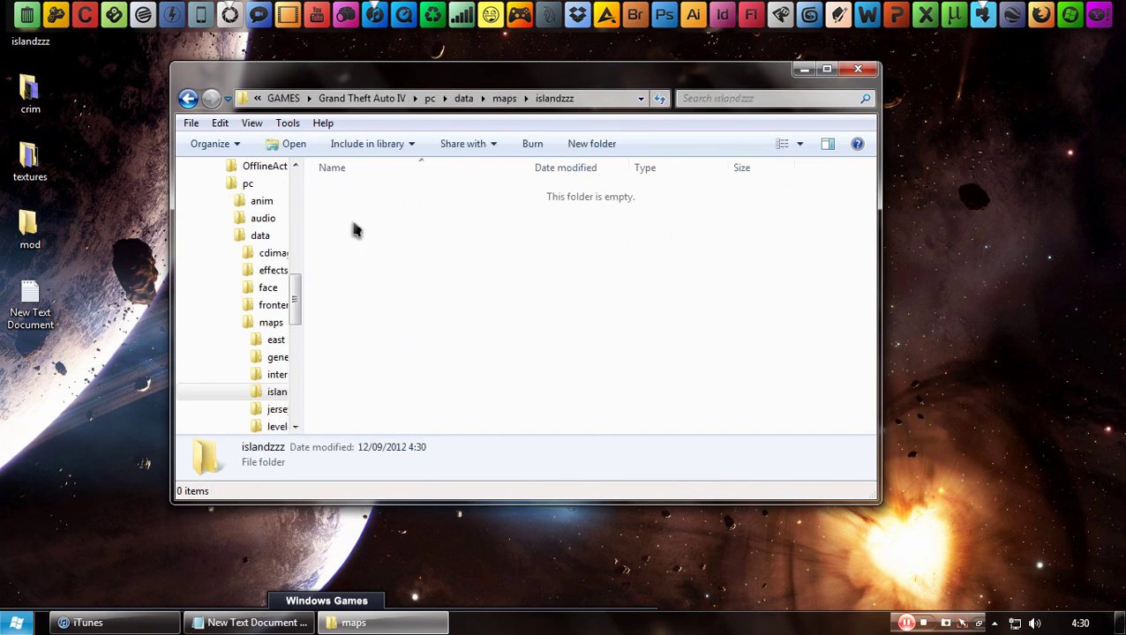
- Copy the islandzzz IDE and WPL files from the desktop islandzzz folder and paste them into the new folder
{"action": "left_click_drag", "start_coordinate": [373, 86], "coordinate": [522, 80]}
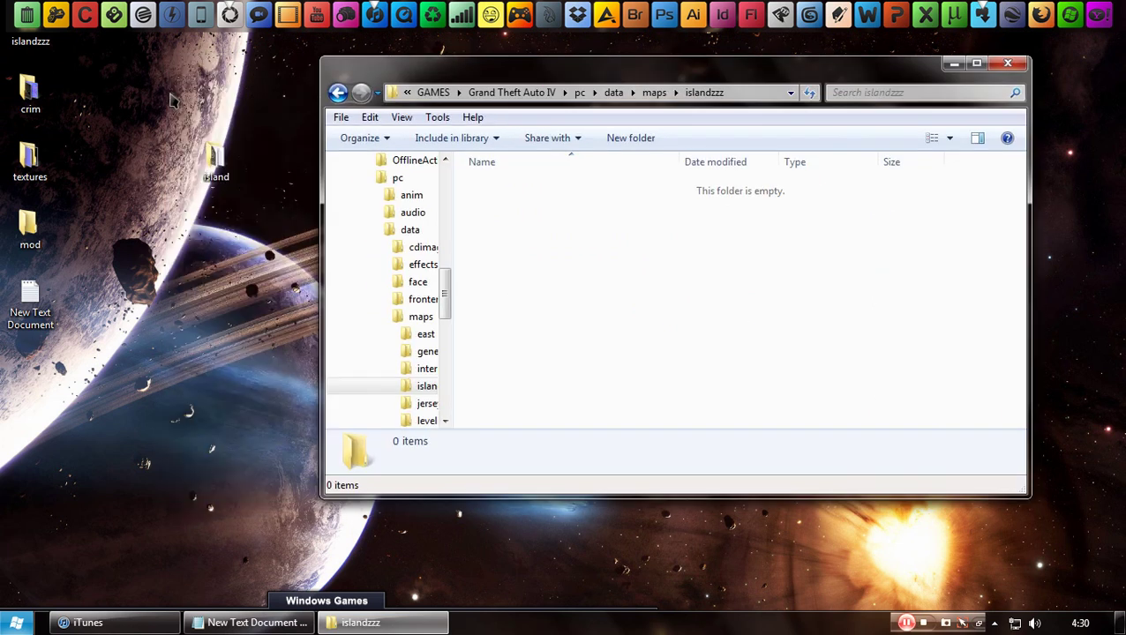
{"action": "double_click", "coordinate": [30, 21]}
{"action": "left_click", "coordinate": [532, 228]}
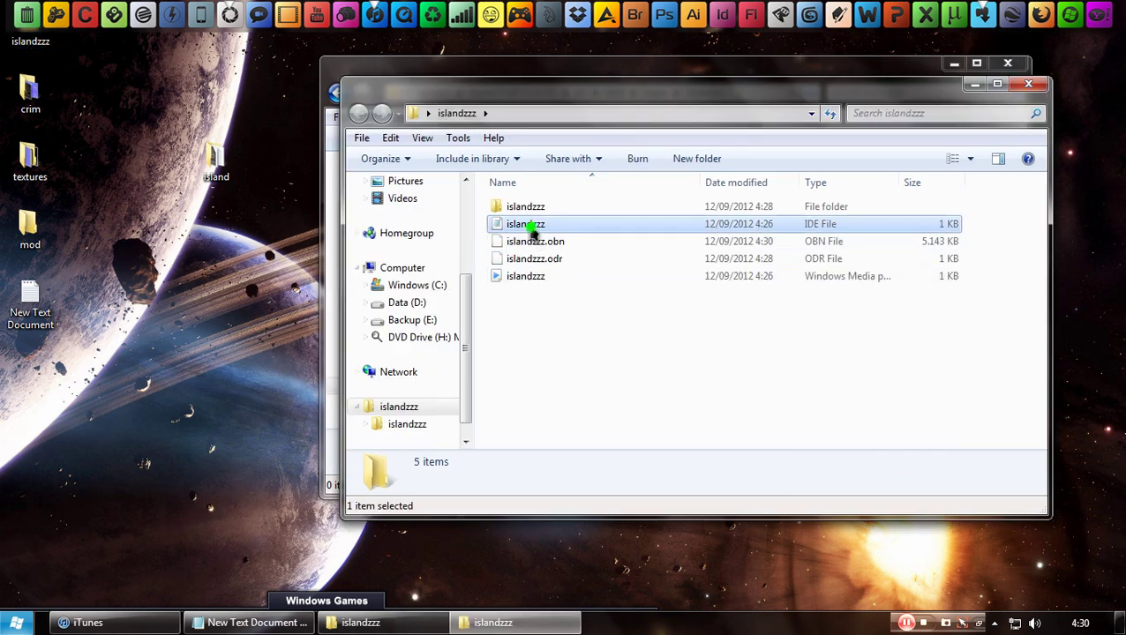
{"action": "left_click", "coordinate": [535, 276], "text": "ctrl"}
{"action": "right_click", "coordinate": [535, 276]}
{"action": "left_click", "coordinate": [583, 512]}
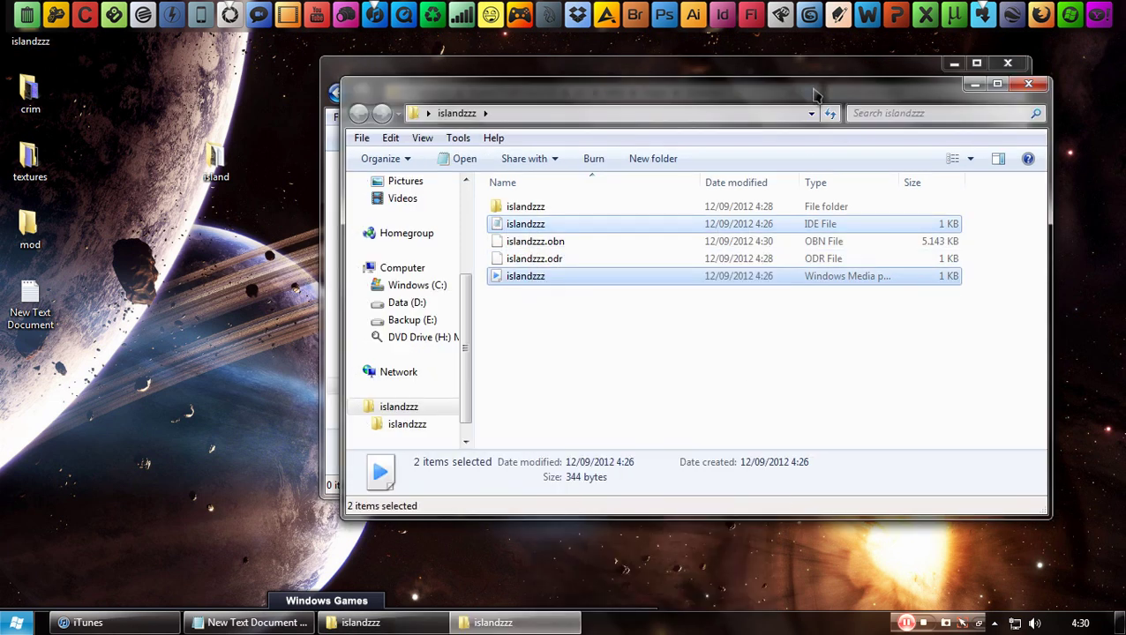
{"action": "left_click", "coordinate": [1029, 85]}
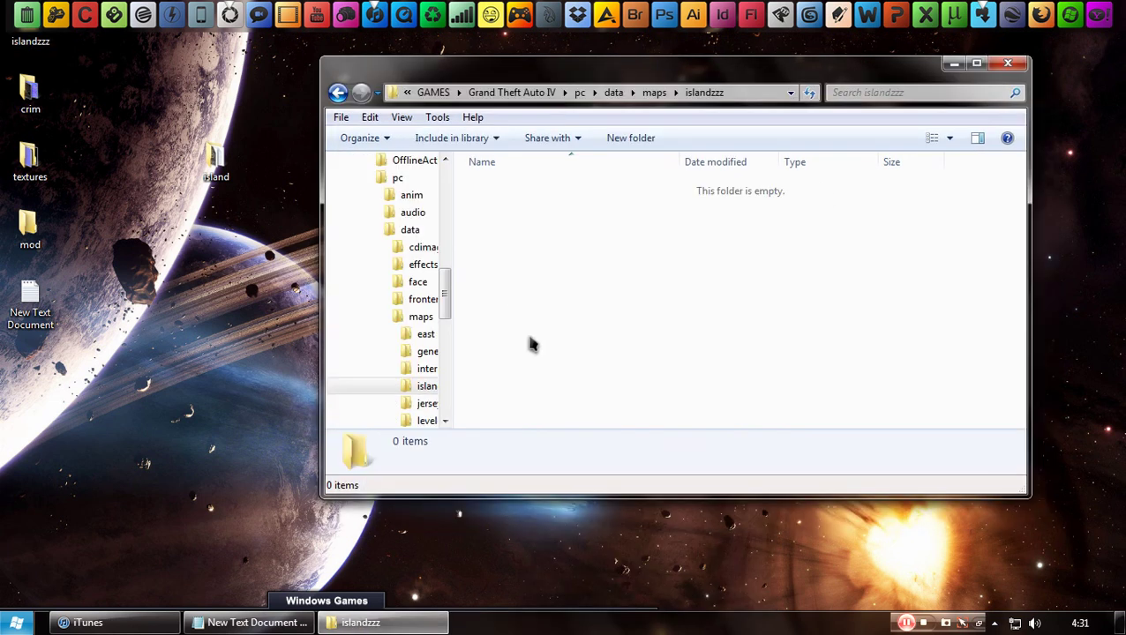
{"action": "right_click", "coordinate": [538, 307]}
{"action": "left_click", "coordinate": [564, 415]}
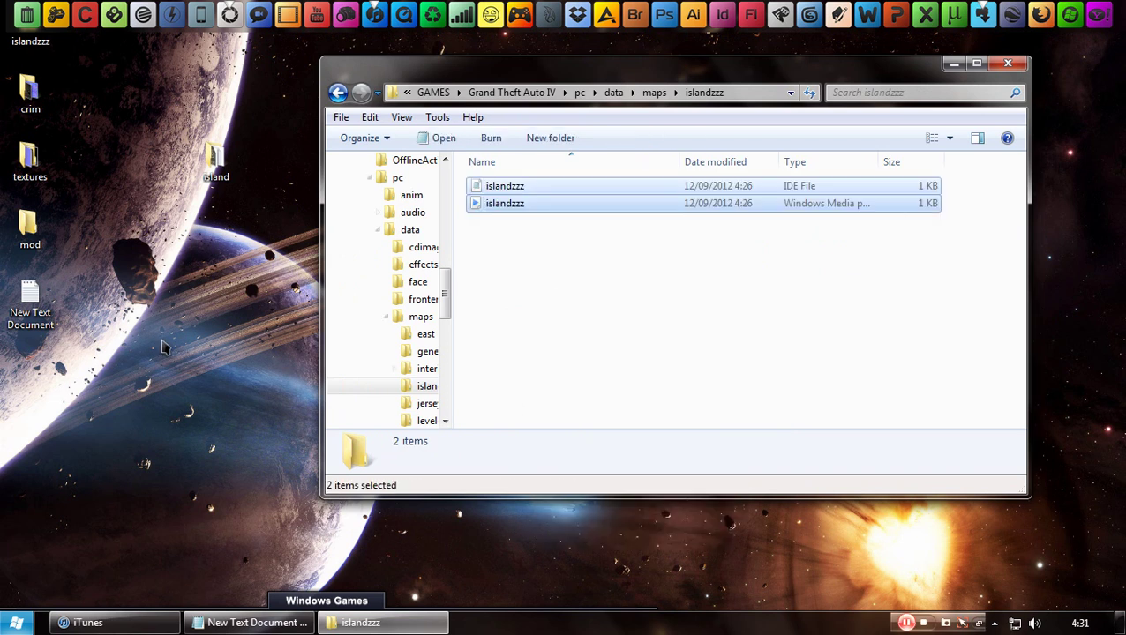
- Launch OpenIV for GTA IV and save a new GTA IMG archive named islandzzzzzz on the Desktop
{"action": "left_click", "coordinate": [267, 600]}
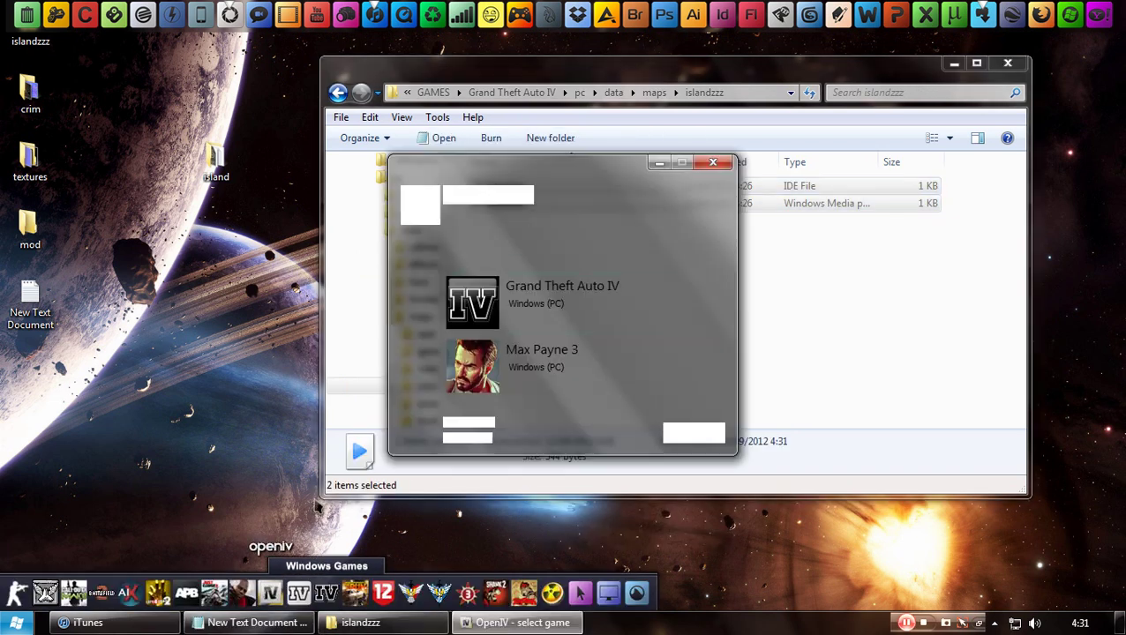
{"action": "left_click", "coordinate": [499, 304]}
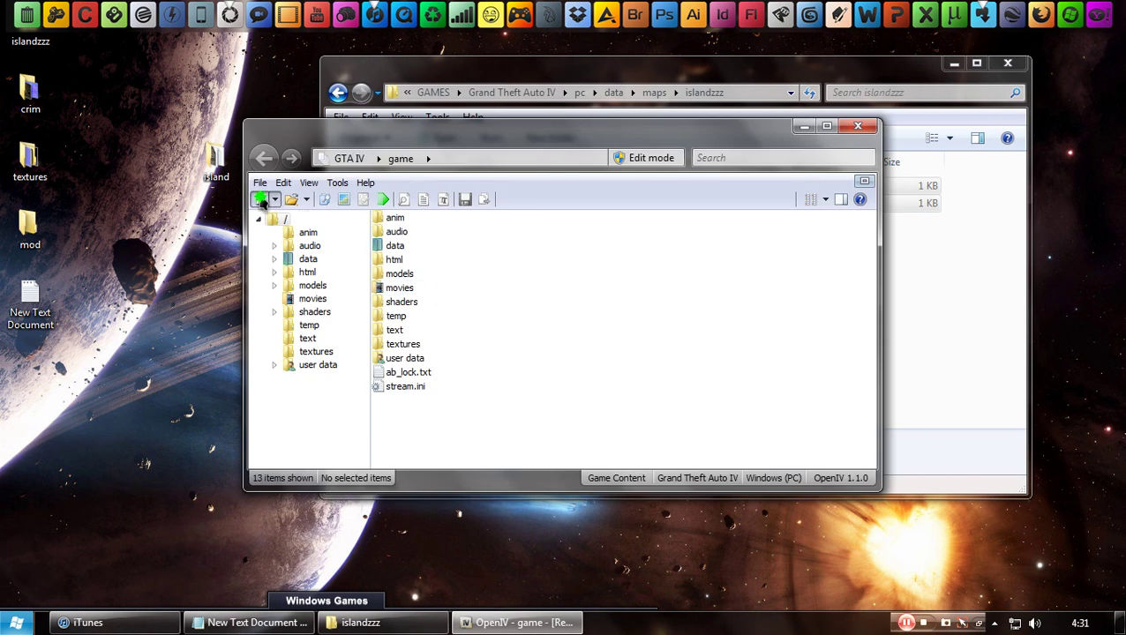
{"action": "left_click", "coordinate": [260, 199]}
{"action": "left_click", "coordinate": [503, 259]}
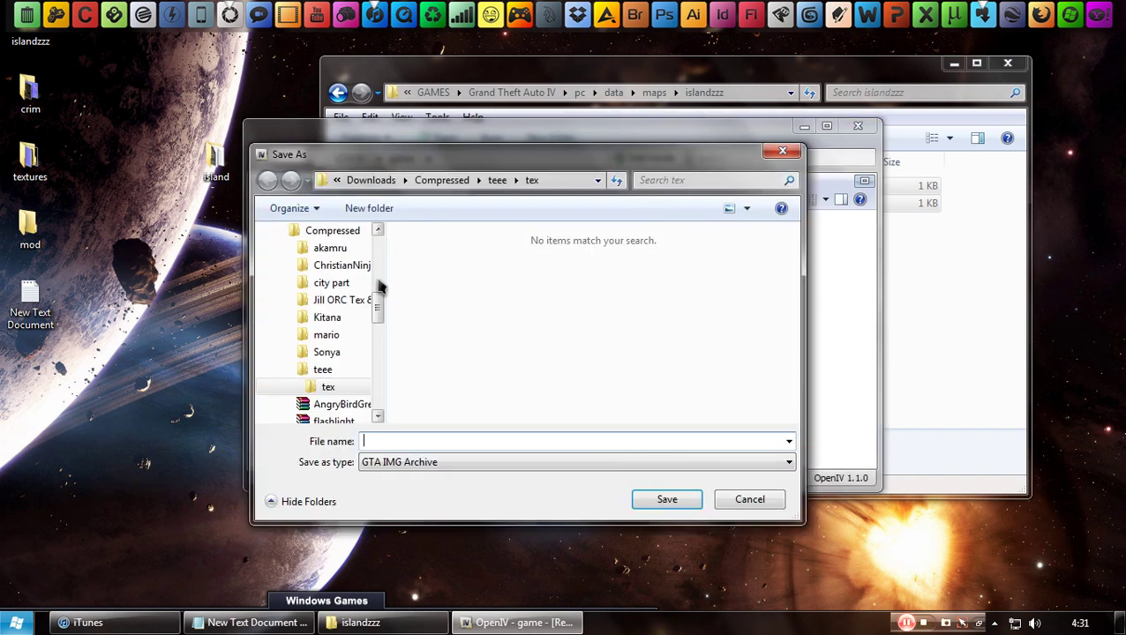
{"action": "left_click_drag", "start_coordinate": [379, 304], "coordinate": [388, 240]}
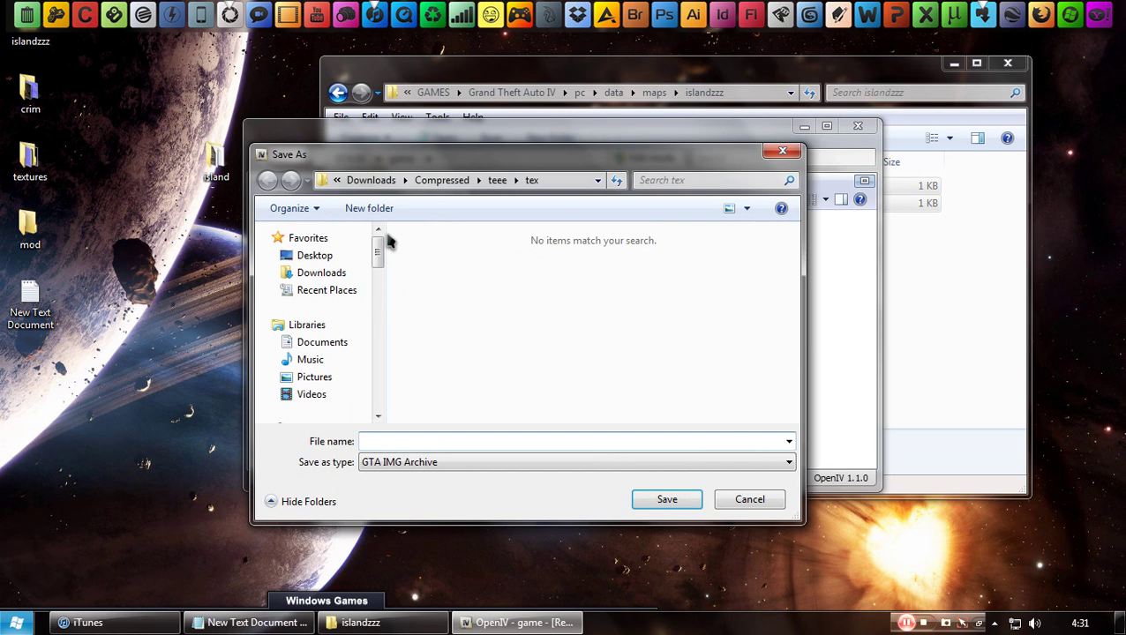
{"action": "left_click", "coordinate": [349, 255]}
{"action": "left_click", "coordinate": [377, 441]}
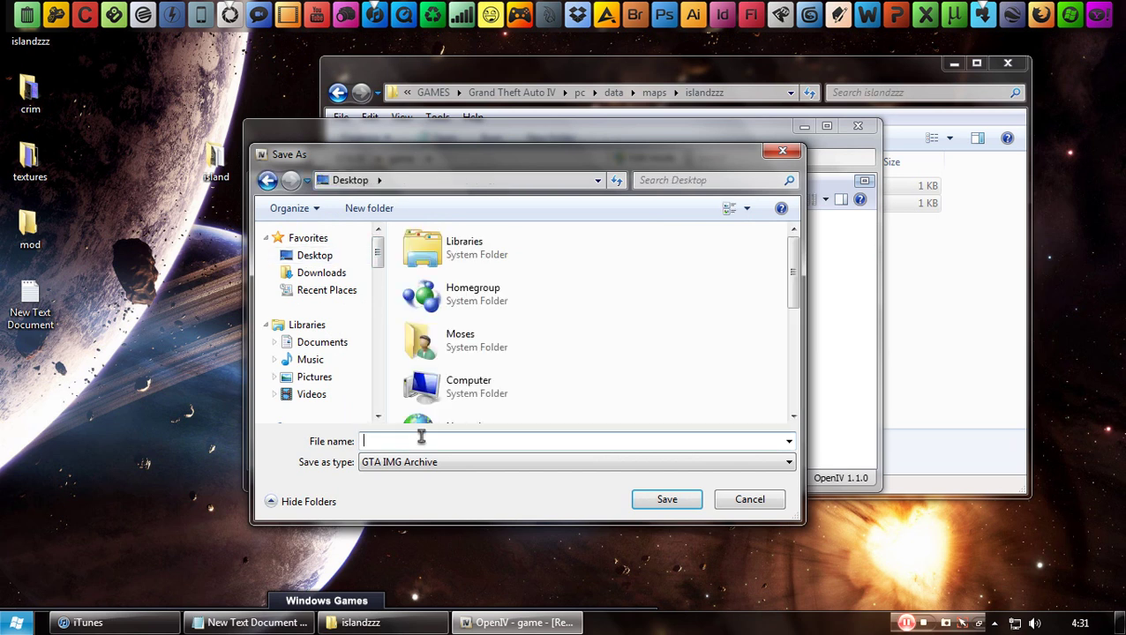
{"action": "type", "text": "islan"}
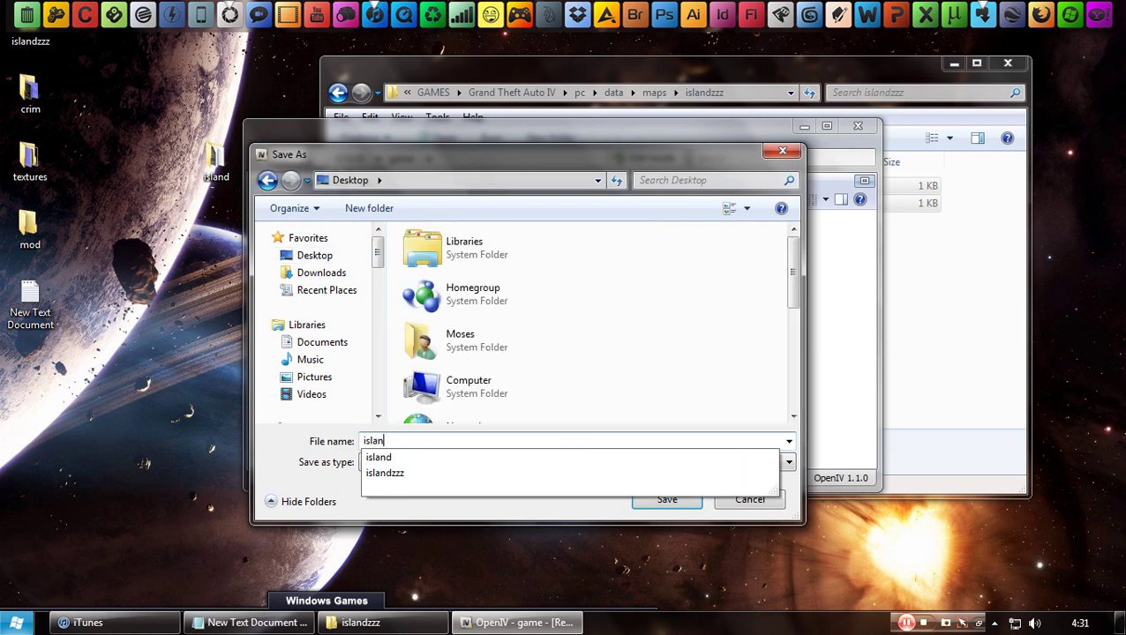
{"action": "type", "text": "zzz"}
{"action": "left_click", "coordinate": [422, 439]}
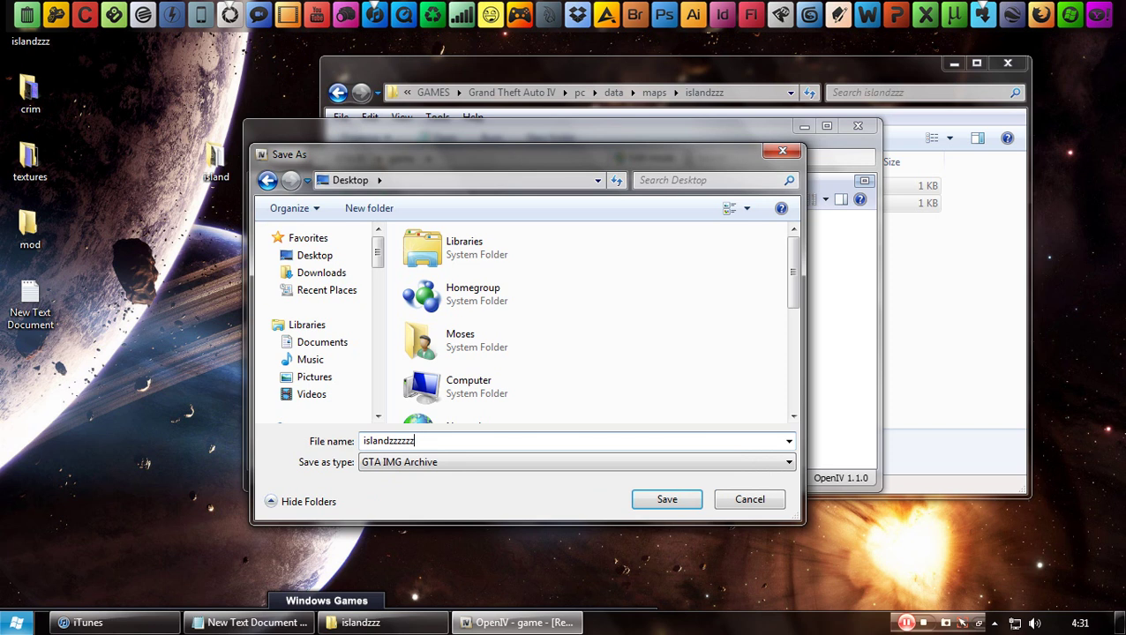
{"action": "key", "text": "Return"}
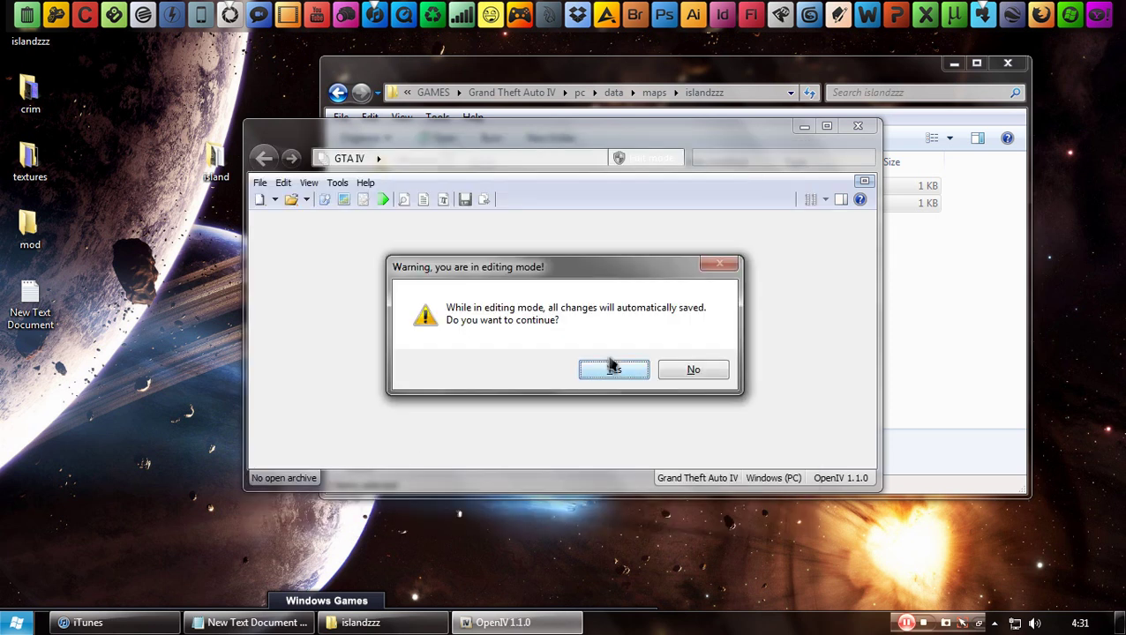
- Switch to edit mode and import islandzzz.obn and islandzzz.odr as openFormats into the archive
{"action": "left_click", "coordinate": [610, 373]}
{"action": "left_click", "coordinate": [307, 183]}
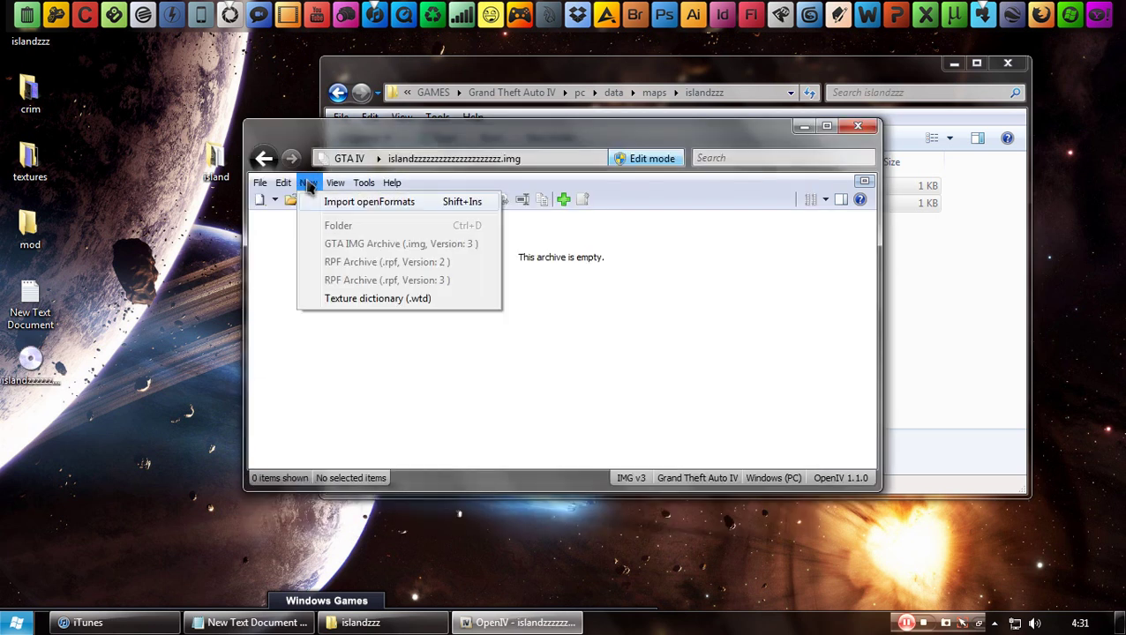
{"action": "left_click", "coordinate": [322, 199]}
{"action": "left_click_drag", "start_coordinate": [547, 155], "coordinate": [538, 298]}
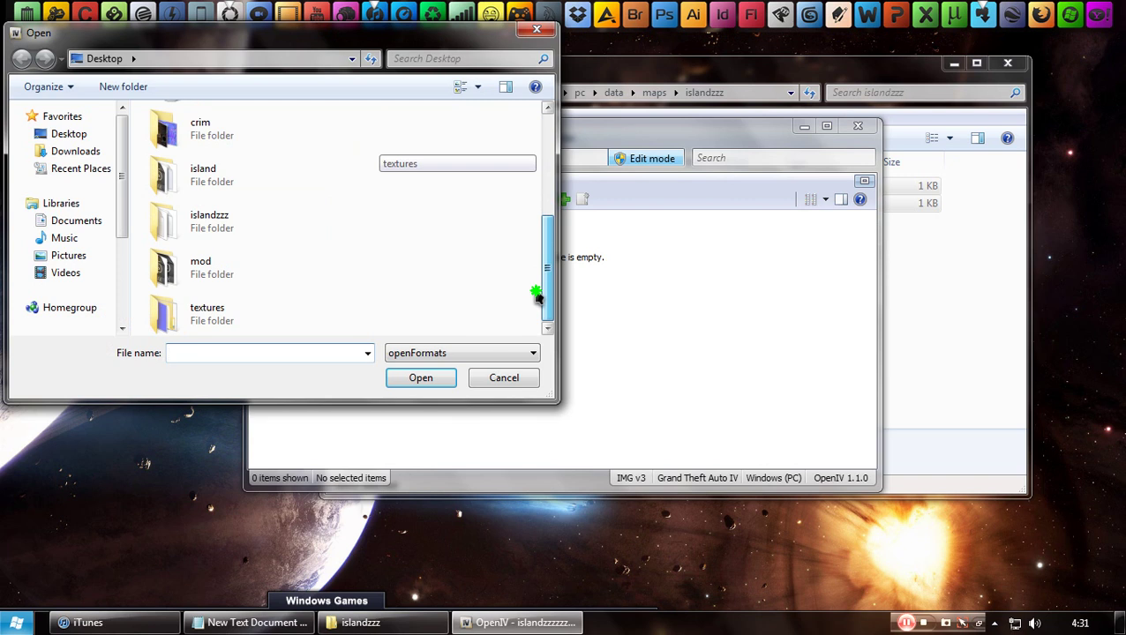
{"action": "double_click", "coordinate": [262, 232]}
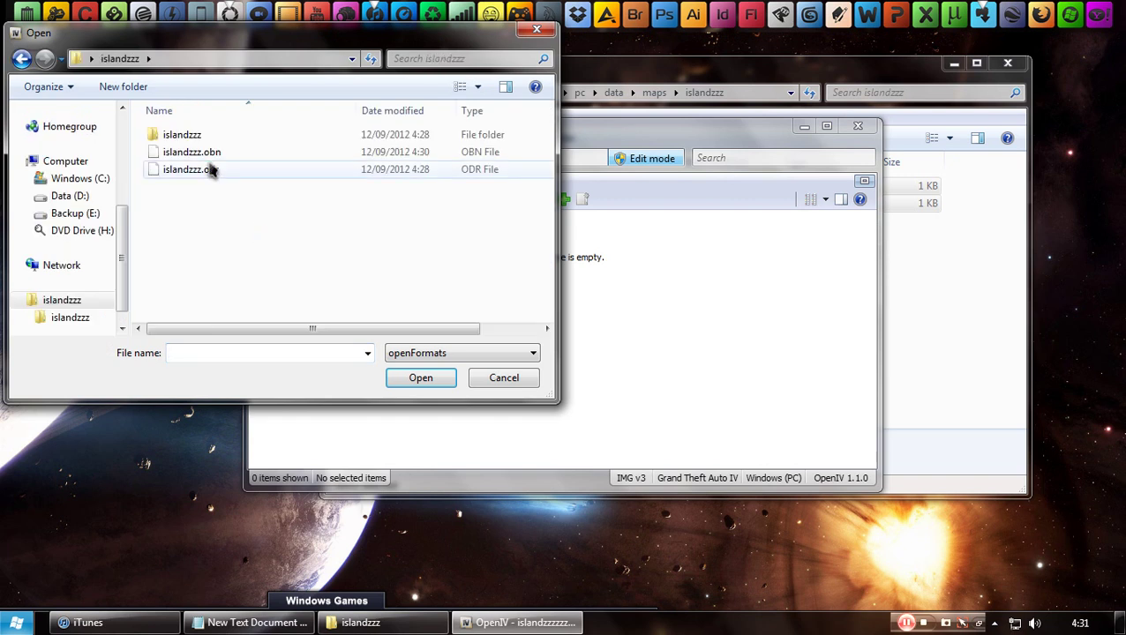
{"action": "left_click", "coordinate": [211, 171]}
{"action": "left_click", "coordinate": [211, 156], "text": "ctrl"}
{"action": "left_click", "coordinate": [393, 372]}
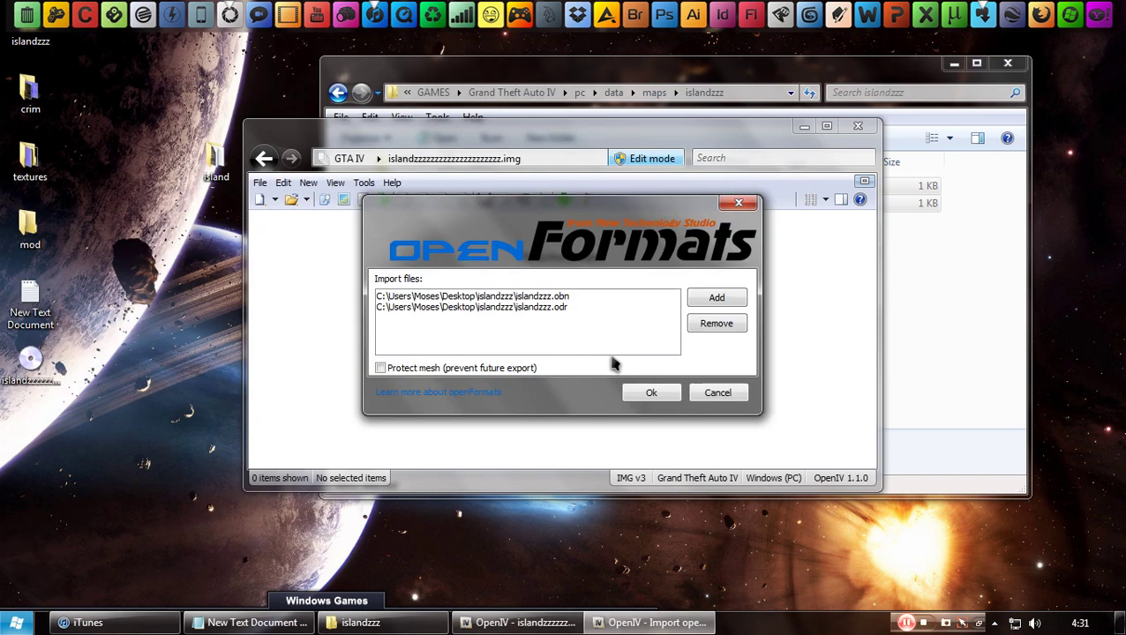
{"action": "left_click", "coordinate": [648, 391]}
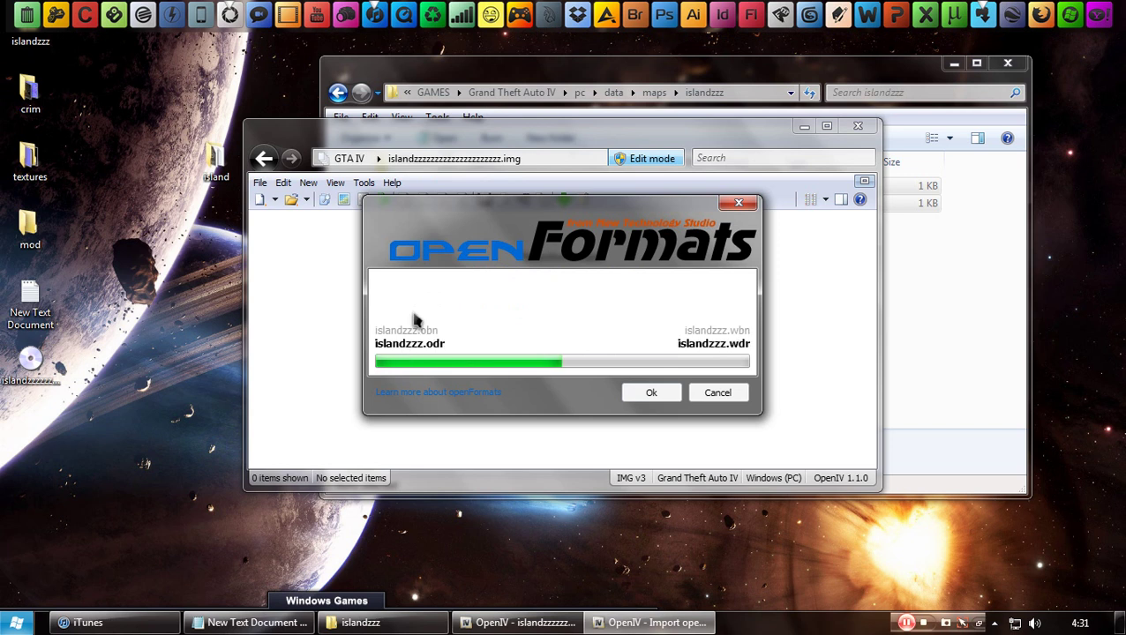
- Add a new texture dictionary (.wtd) to the archive
{"action": "left_click", "coordinate": [309, 183]}
{"action": "left_click", "coordinate": [328, 202]}
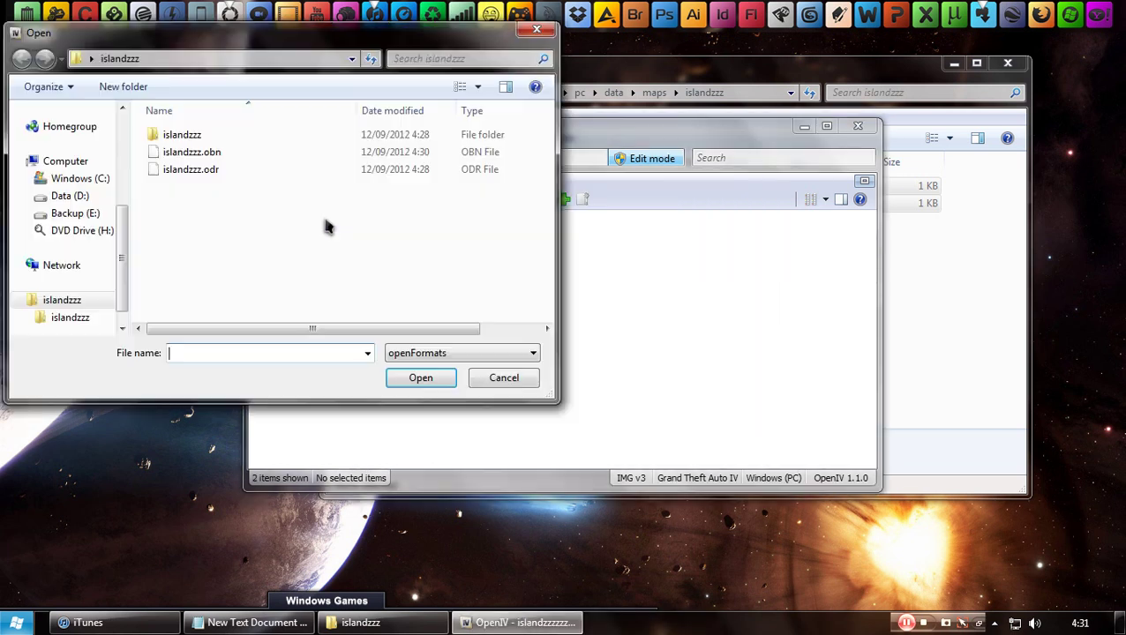
{"action": "left_click", "coordinate": [536, 32]}
{"action": "left_click", "coordinate": [308, 183]}
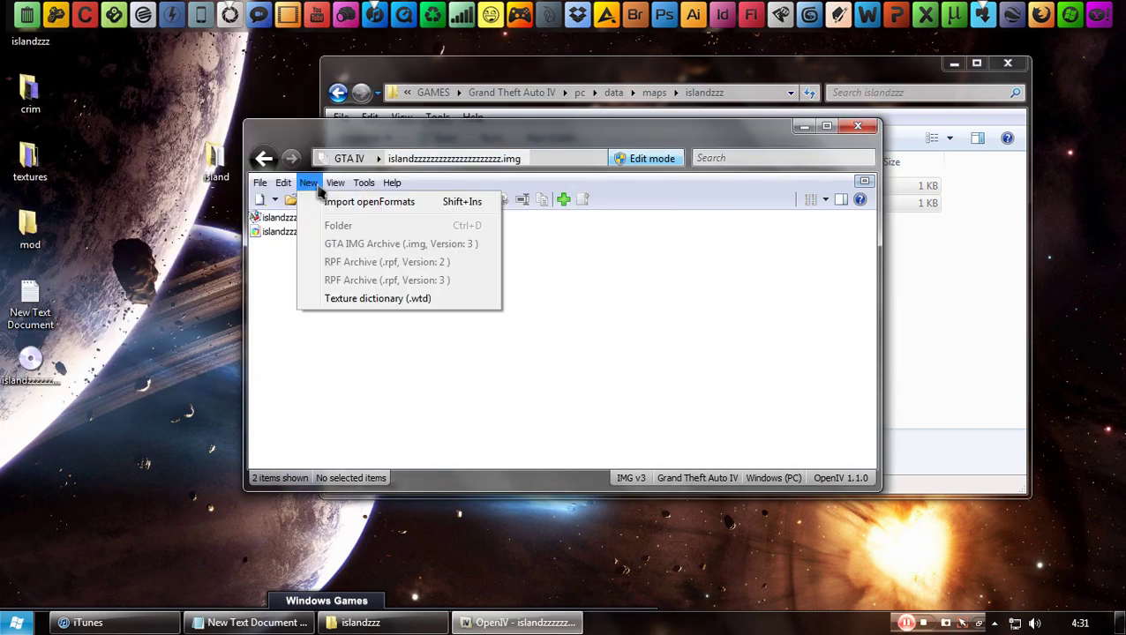
{"action": "left_click", "coordinate": [344, 299]}
{"action": "type", "text": "island"}
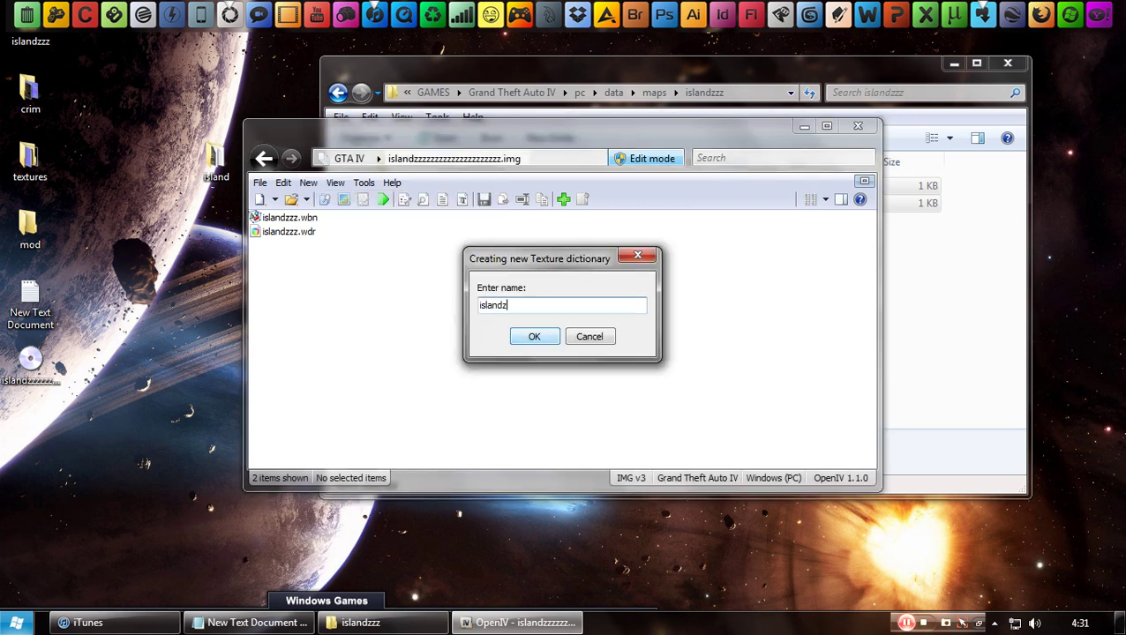
- Name the texture dictionary islandzzz.wtd and open it for editing
{"action": "type", "text": "zz"}
{"action": "left_click", "coordinate": [511, 335]}
{"action": "left_click", "coordinate": [299, 246]}
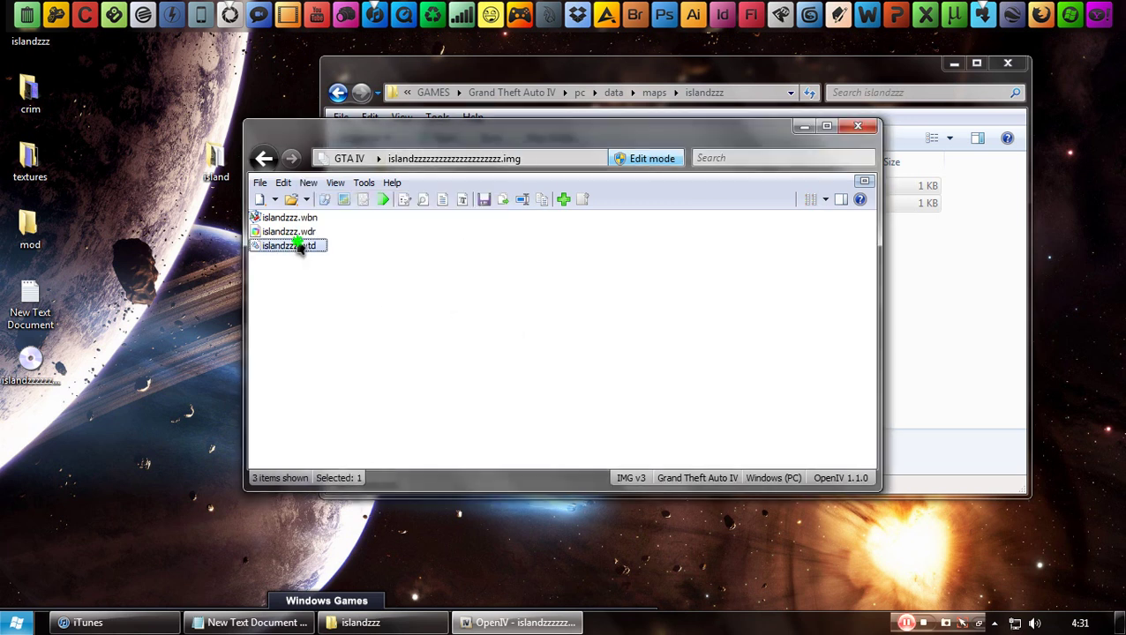
{"action": "double_click", "coordinate": [298, 246]}
- Import the island1 and island1_n1 textures from the Desktop island folder
{"action": "left_click", "coordinate": [175, 39]}
{"action": "left_click_drag", "start_coordinate": [257, 239], "coordinate": [249, 142]}
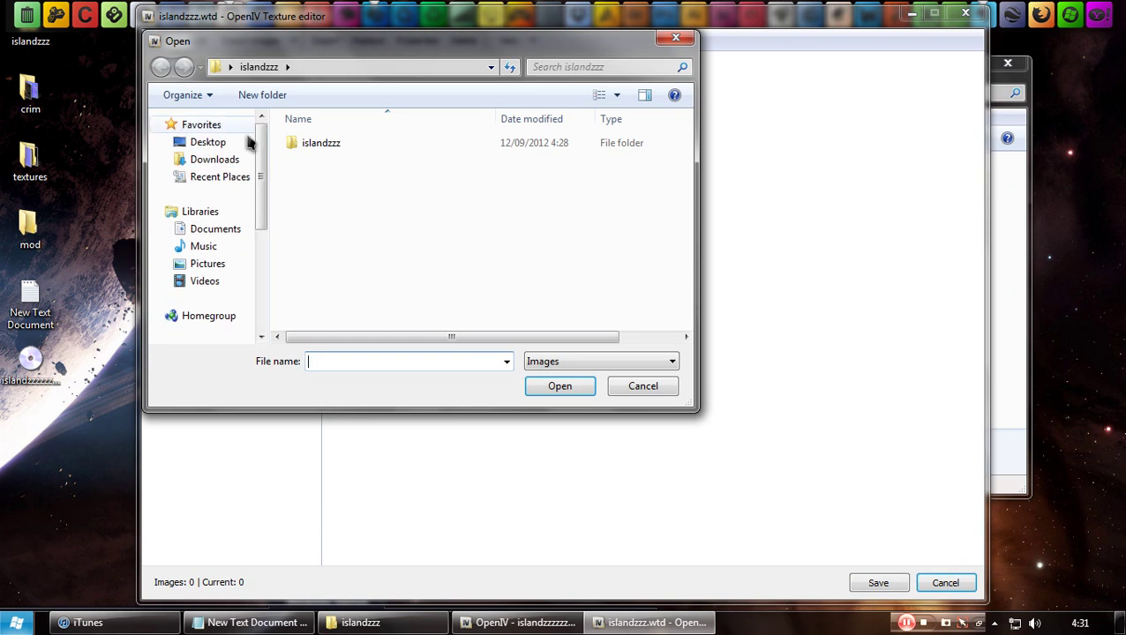
{"action": "left_click", "coordinate": [214, 159]}
{"action": "scroll", "coordinate": [236, 150], "scroll_direction": "up", "scroll_amount": 3}
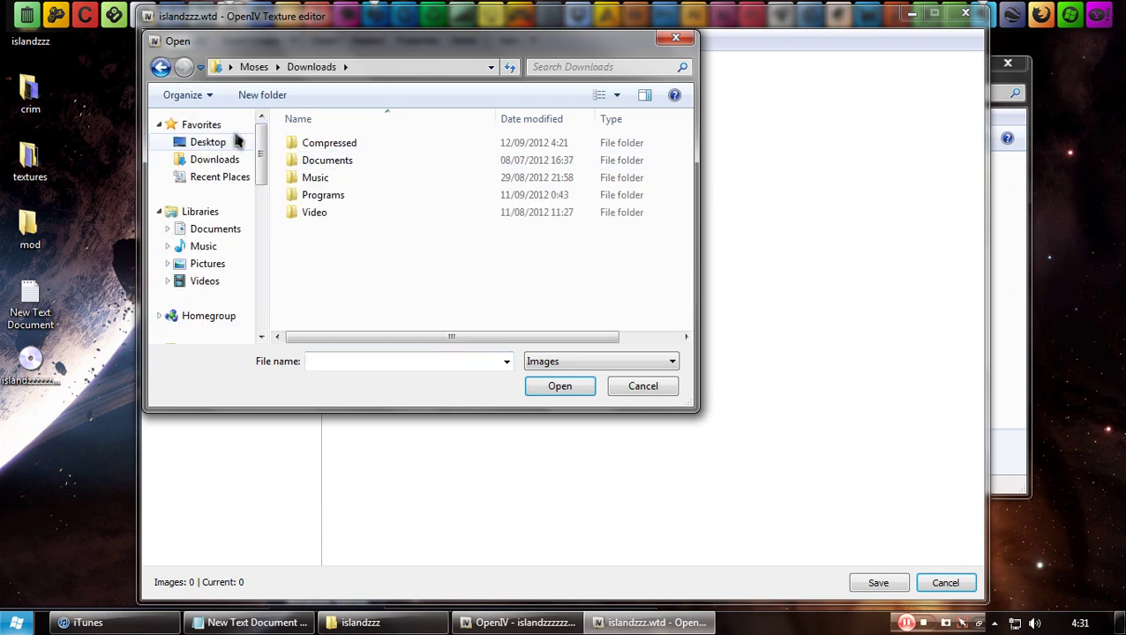
{"action": "left_click", "coordinate": [237, 141]}
{"action": "left_click_drag", "start_coordinate": [686, 171], "coordinate": [681, 279]}
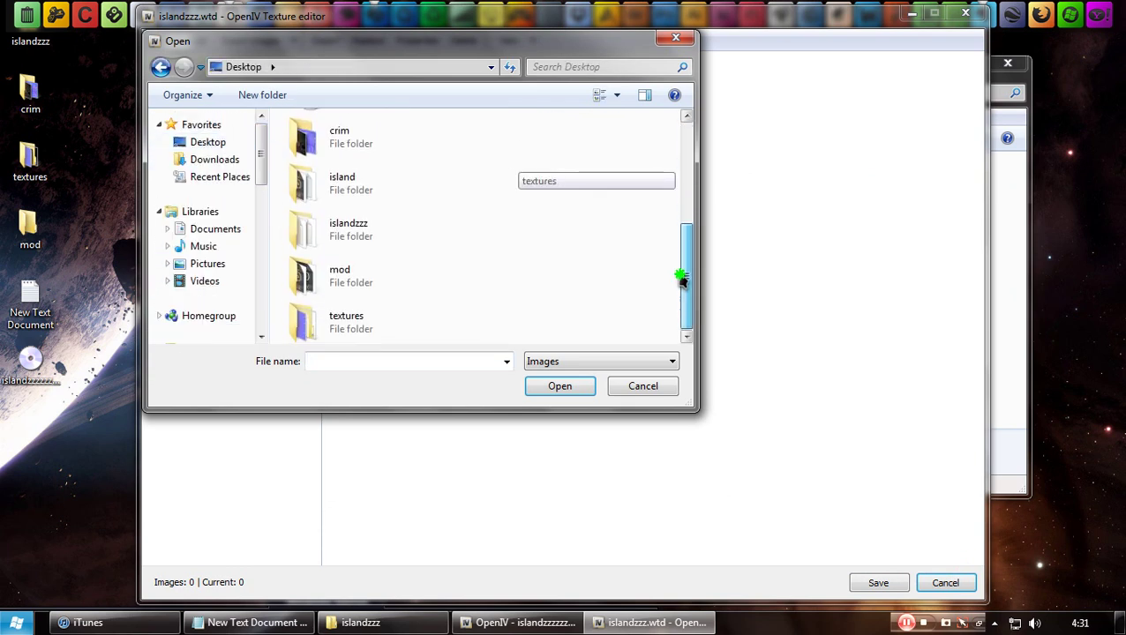
{"action": "double_click", "coordinate": [375, 190]}
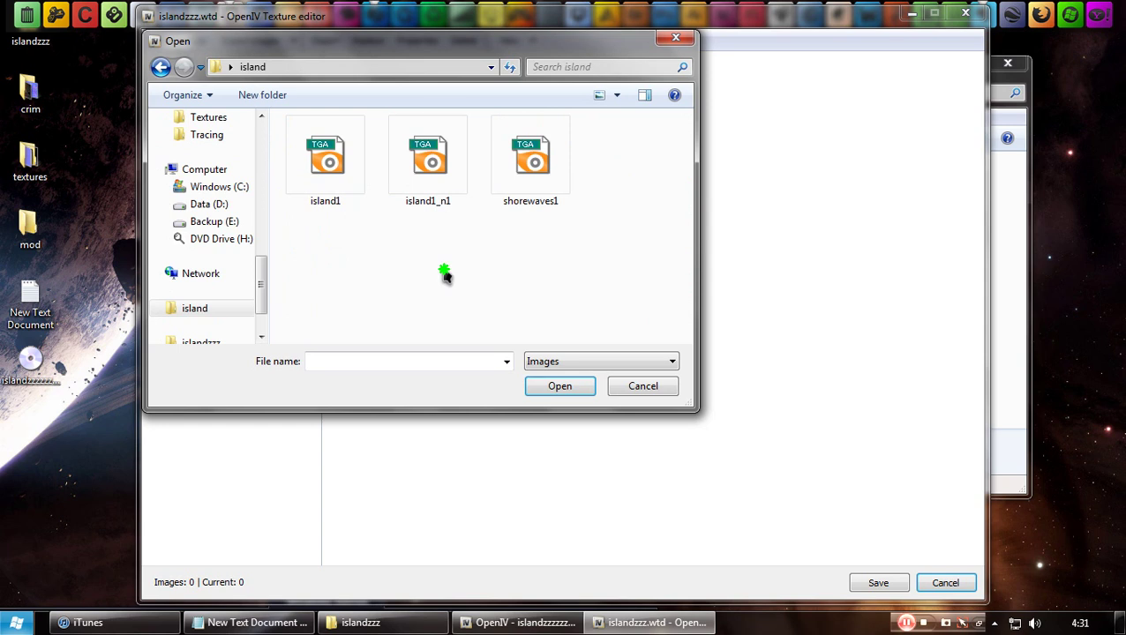
{"action": "left_click_drag", "start_coordinate": [445, 273], "coordinate": [304, 163]}
{"action": "left_click", "coordinate": [559, 385]}
{"action": "left_click", "coordinate": [642, 365]}
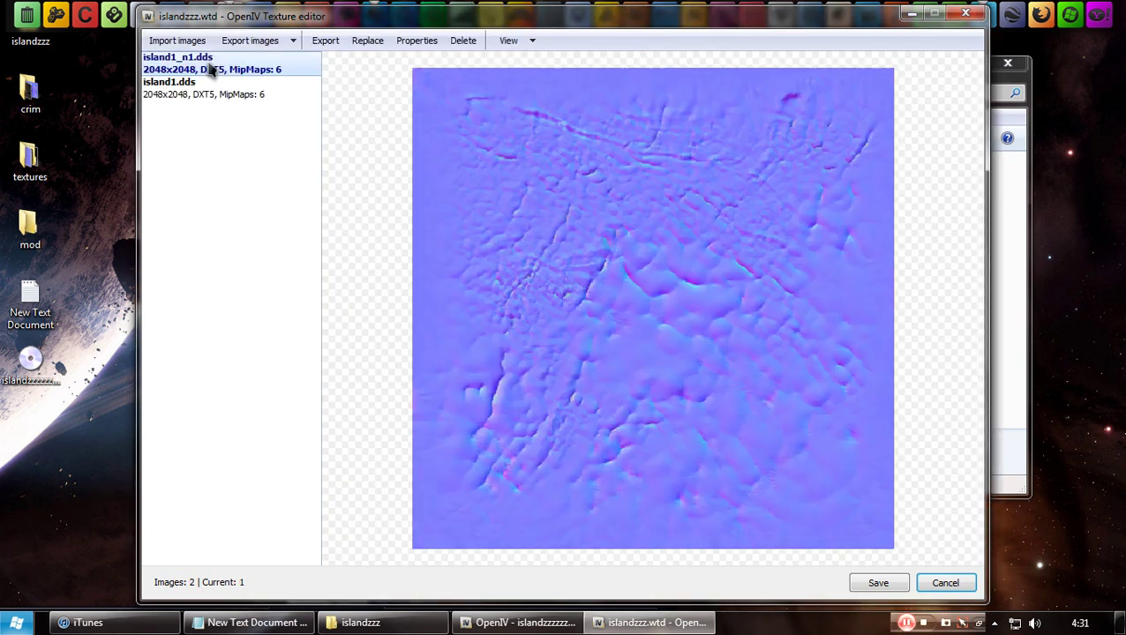
- Check both imported textures and save the islandzzz.wtd dictionary
{"action": "left_click", "coordinate": [247, 91]}
{"action": "left_click", "coordinate": [233, 66]}
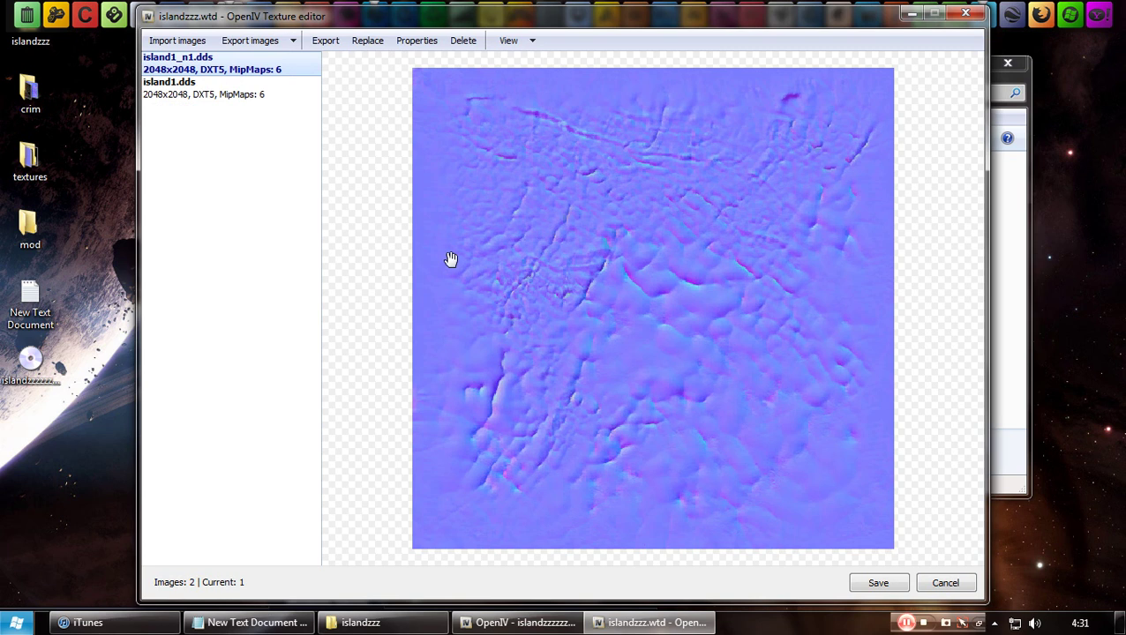
{"action": "left_click", "coordinate": [887, 589]}
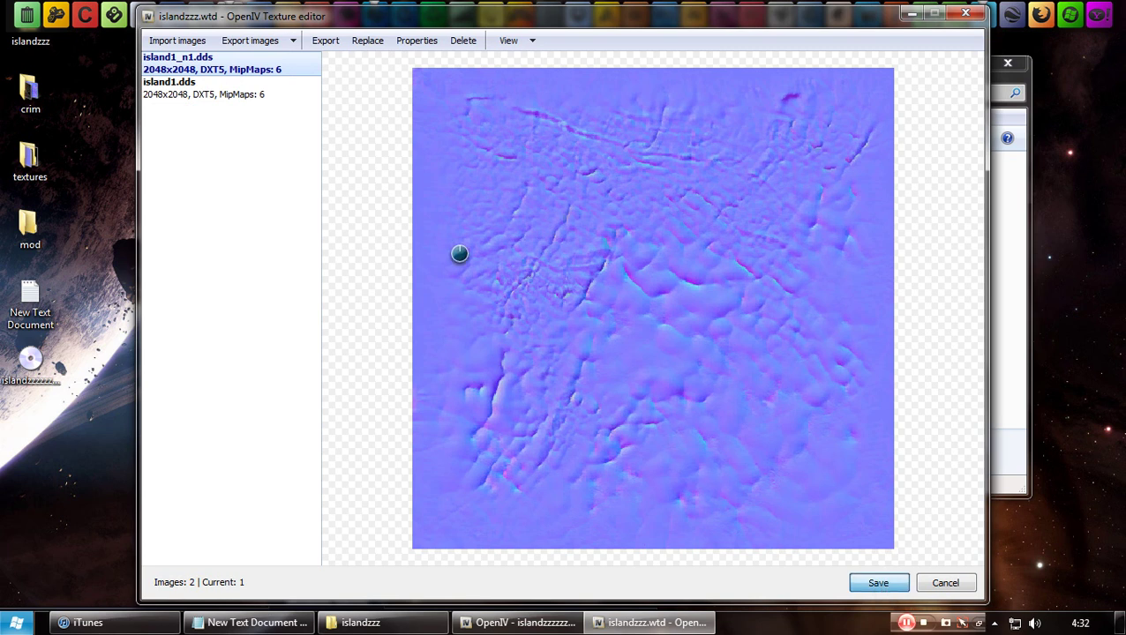
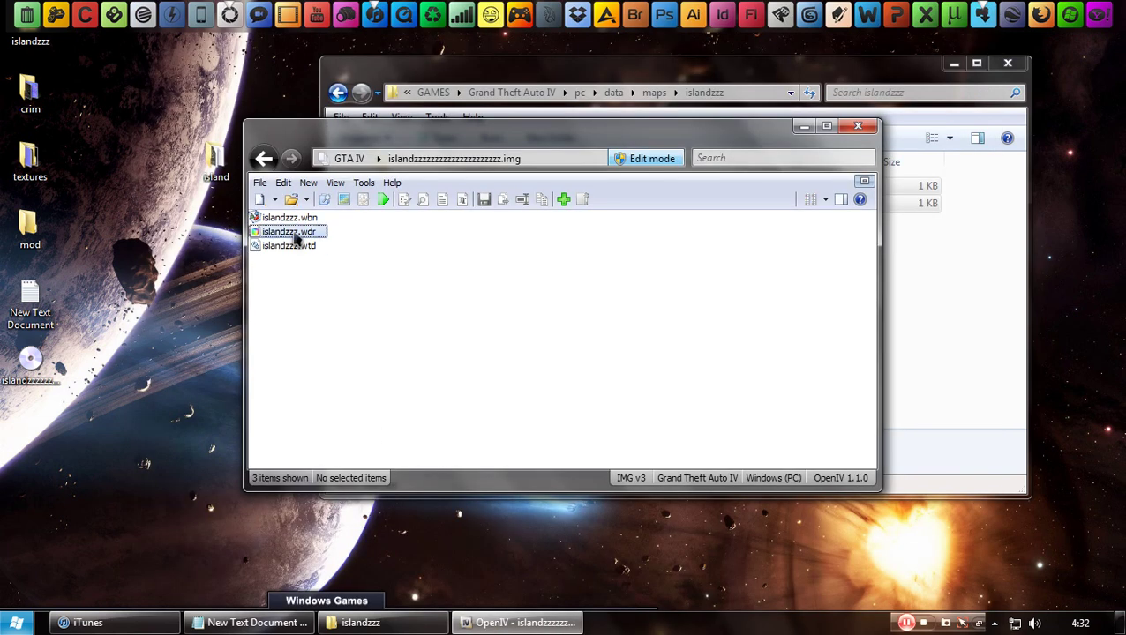
- Preview and rotate the islandzzz.wdr island model, then close the model viewer
{"action": "double_click", "coordinate": [295, 234]}
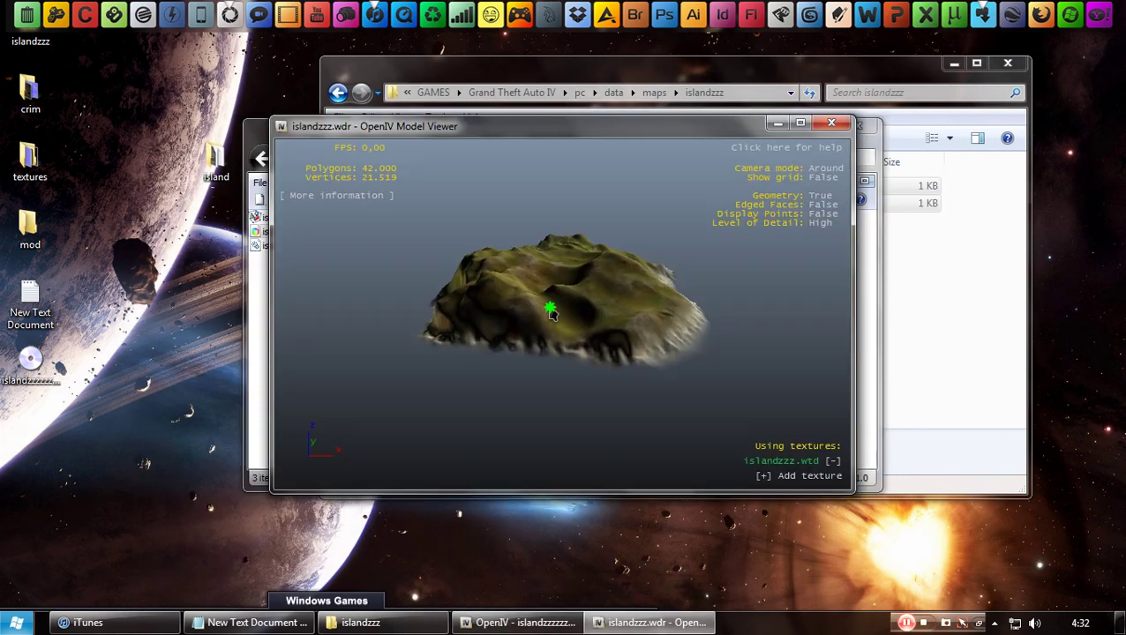
{"action": "mouse_move", "coordinate": [547, 306]}
{"action": "left_mouse_down"}
{"action": "mouse_move", "coordinate": [359, 344]}
{"action": "mouse_move", "coordinate": [514, 341]}
{"action": "mouse_move", "coordinate": [510, 171]}
{"action": "mouse_move", "coordinate": [524, 134]}
{"action": "mouse_move", "coordinate": [360, 253]}
{"action": "mouse_move", "coordinate": [729, 214]}
{"action": "left_mouse_up"}
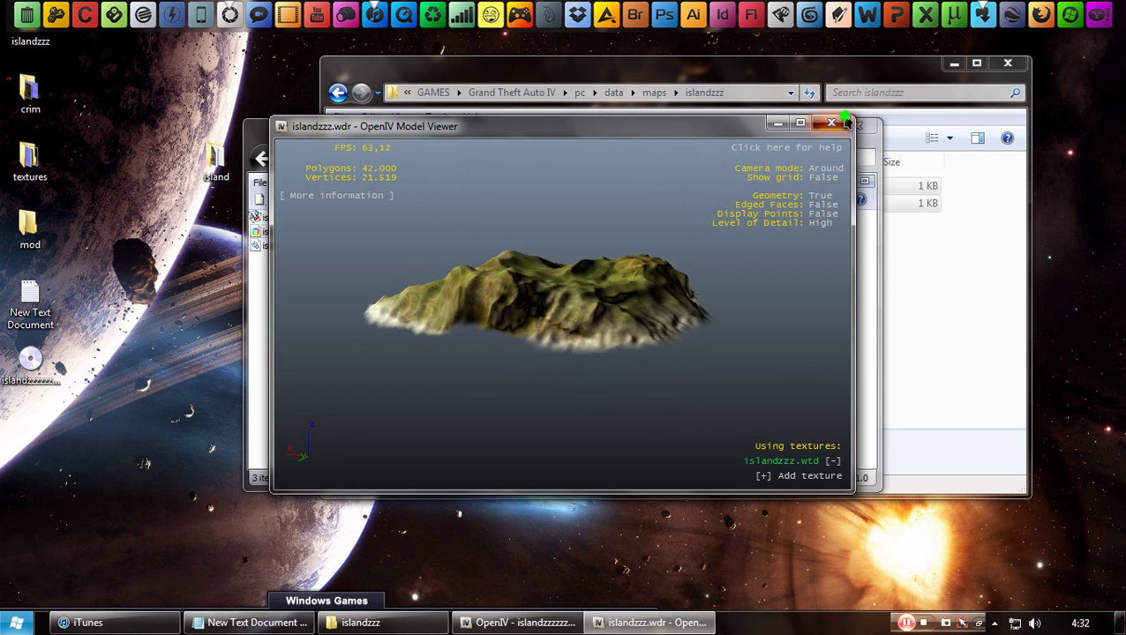
{"action": "left_click", "coordinate": [831, 122]}
- Open the islandzzz.wbn collision mesh and hide its BVH parts [0] through [4]
{"action": "left_click", "coordinate": [309, 218]}
{"action": "double_click", "coordinate": [311, 218]}
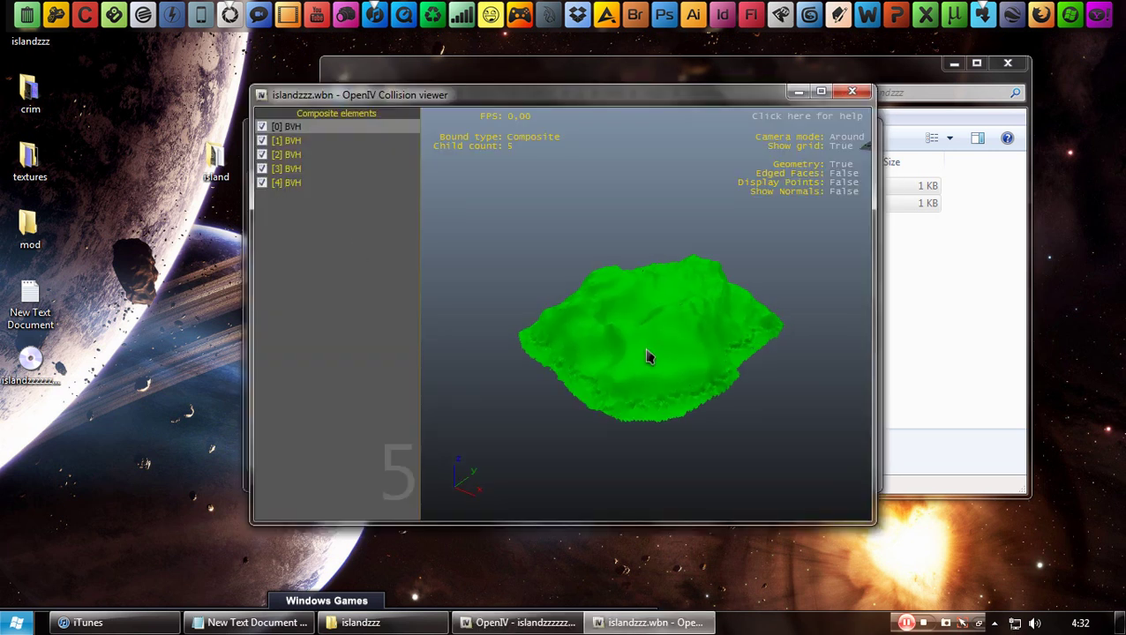
{"action": "left_click_drag", "start_coordinate": [648, 356], "coordinate": [315, 215]}
{"action": "left_click", "coordinate": [264, 183]}
{"action": "left_click", "coordinate": [264, 169]}
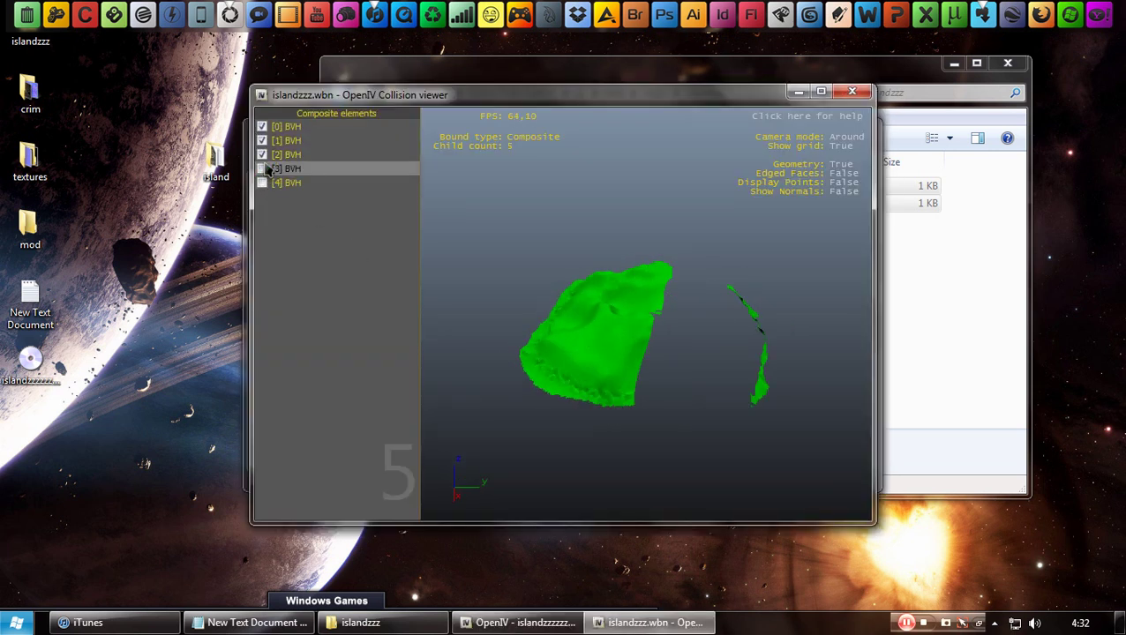
{"action": "left_click", "coordinate": [265, 155]}
{"action": "left_click", "coordinate": [263, 126]}
{"action": "left_click", "coordinate": [263, 141]}
- Show all five BVH collision parts again, view the mesh from the side, and close it
{"action": "left_click", "coordinate": [263, 126]}
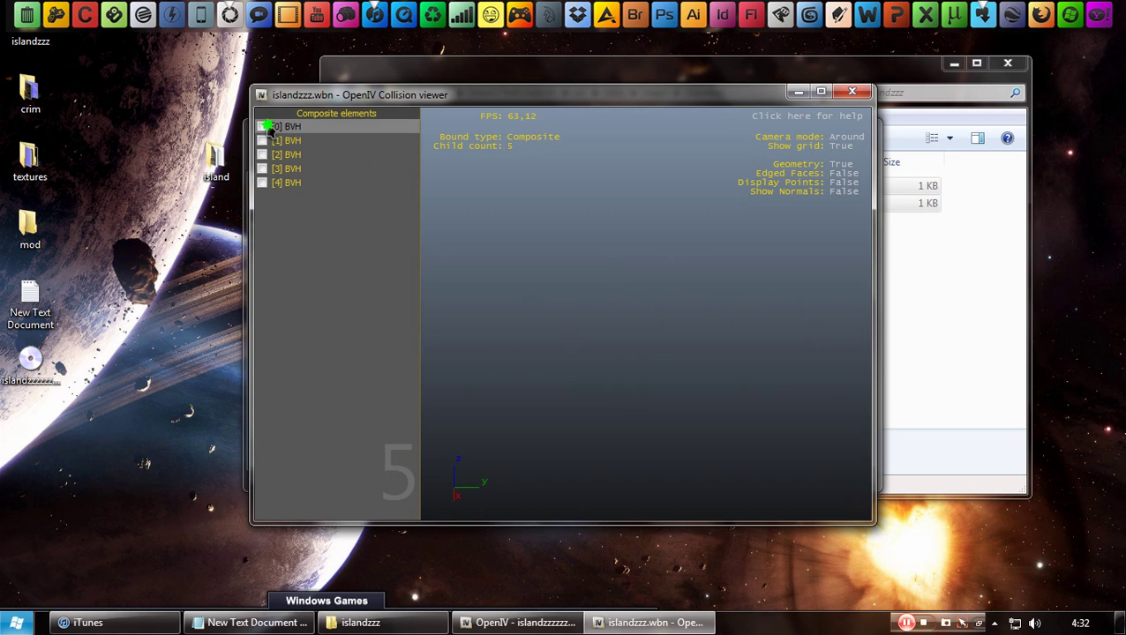
{"action": "left_click", "coordinate": [263, 140]}
{"action": "left_click", "coordinate": [263, 155]}
{"action": "left_click", "coordinate": [263, 169]}
{"action": "left_click", "coordinate": [263, 183]}
{"action": "left_click_drag", "start_coordinate": [648, 335], "coordinate": [661, 300]}
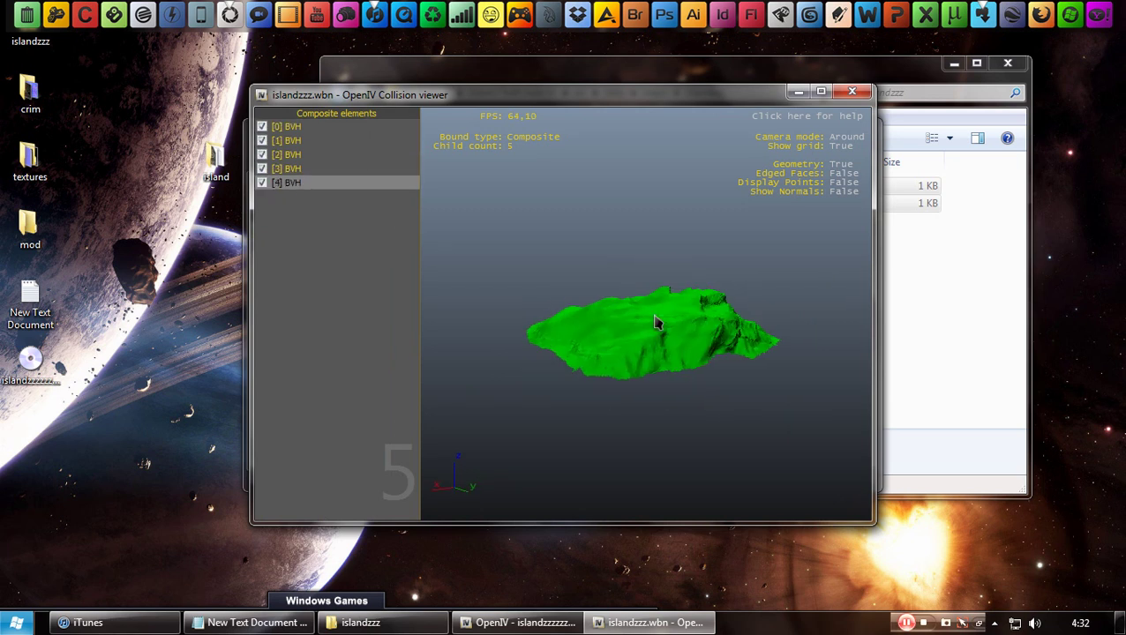
{"action": "left_click", "coordinate": [852, 93]}
- Close OpenIV and rename the desktop island archive to islandzzz
{"action": "left_click", "coordinate": [615, 288]}
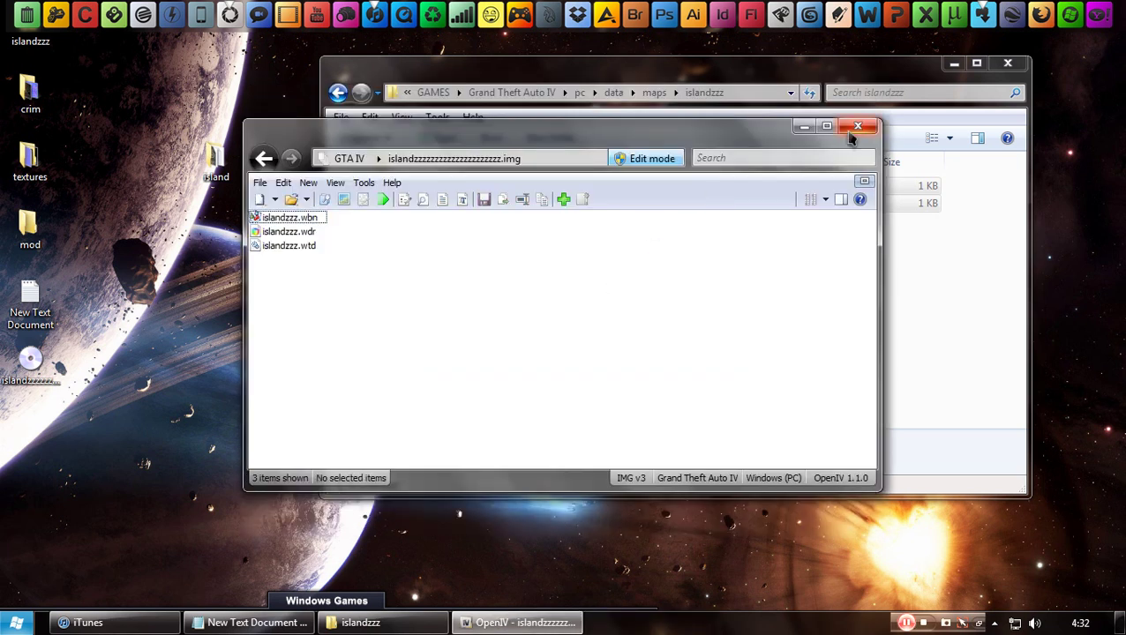
{"action": "left_click", "coordinate": [873, 123]}
{"action": "right_click", "coordinate": [30, 361]}
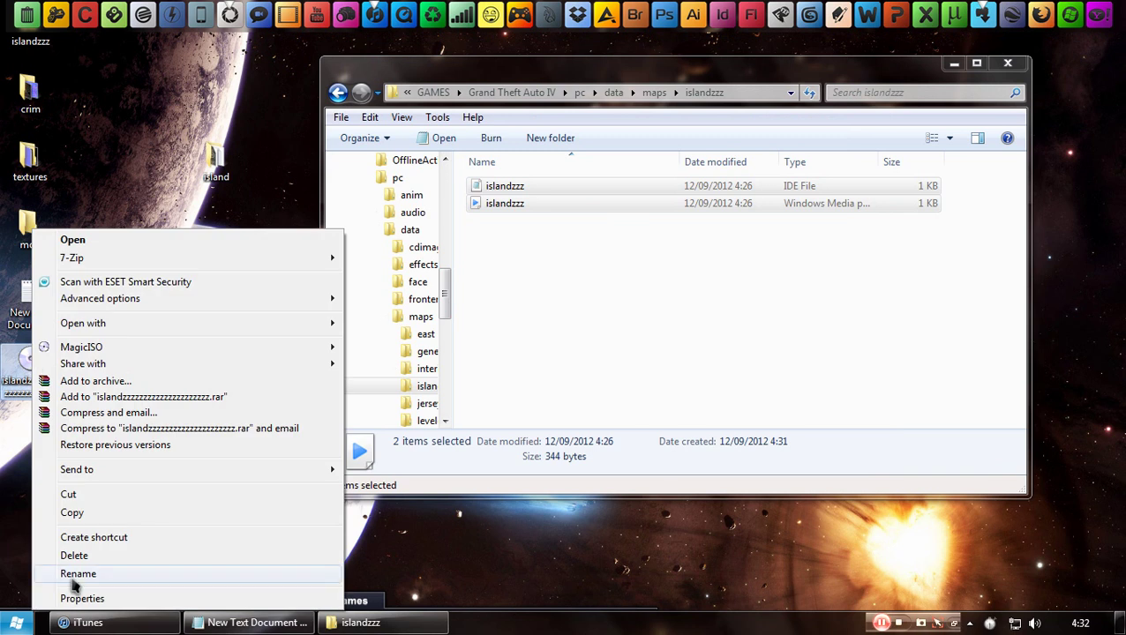
{"action": "left_click", "coordinate": [40, 575]}
{"action": "left_click_drag", "start_coordinate": [55, 394], "coordinate": [46, 381]}
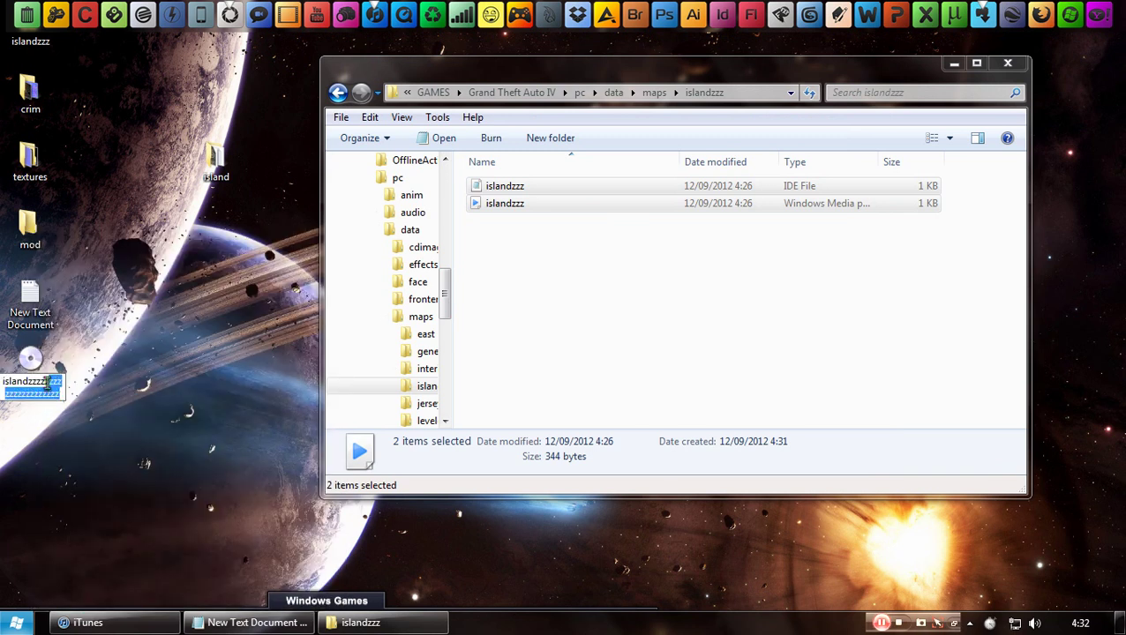
{"action": "key", "text": "BackSpace"}
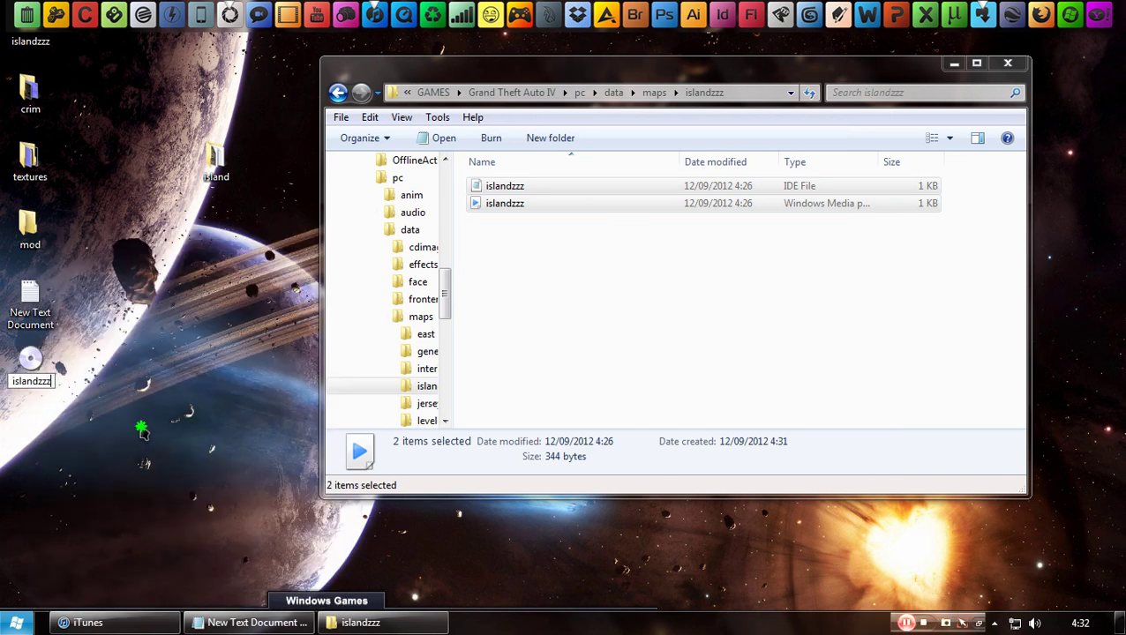
{"action": "left_click", "coordinate": [46, 379]}
- Copy the islandzzz archive into the game's maps\islandzzz folder
{"action": "right_click", "coordinate": [46, 380]}
{"action": "left_click", "coordinate": [62, 514]}
{"action": "right_click", "coordinate": [553, 273]}
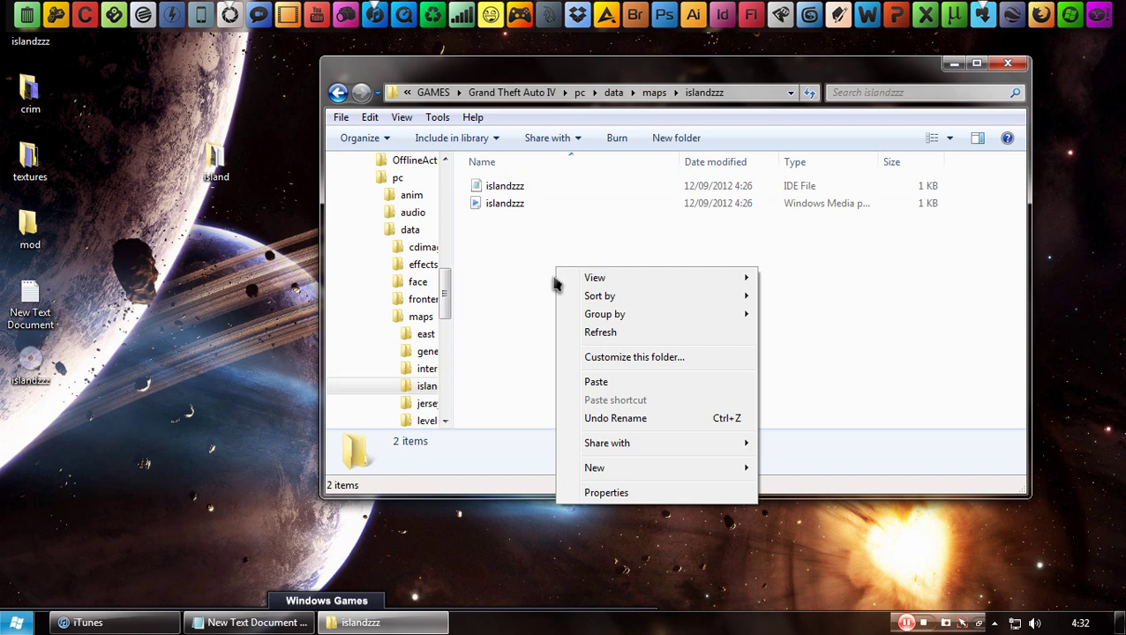
{"action": "left_click", "coordinate": [578, 380]}
- Go back to the Grand Theft Auto IV folder and open images from common\data
{"action": "left_click", "coordinate": [338, 92]}
{"action": "left_click", "coordinate": [338, 93]}
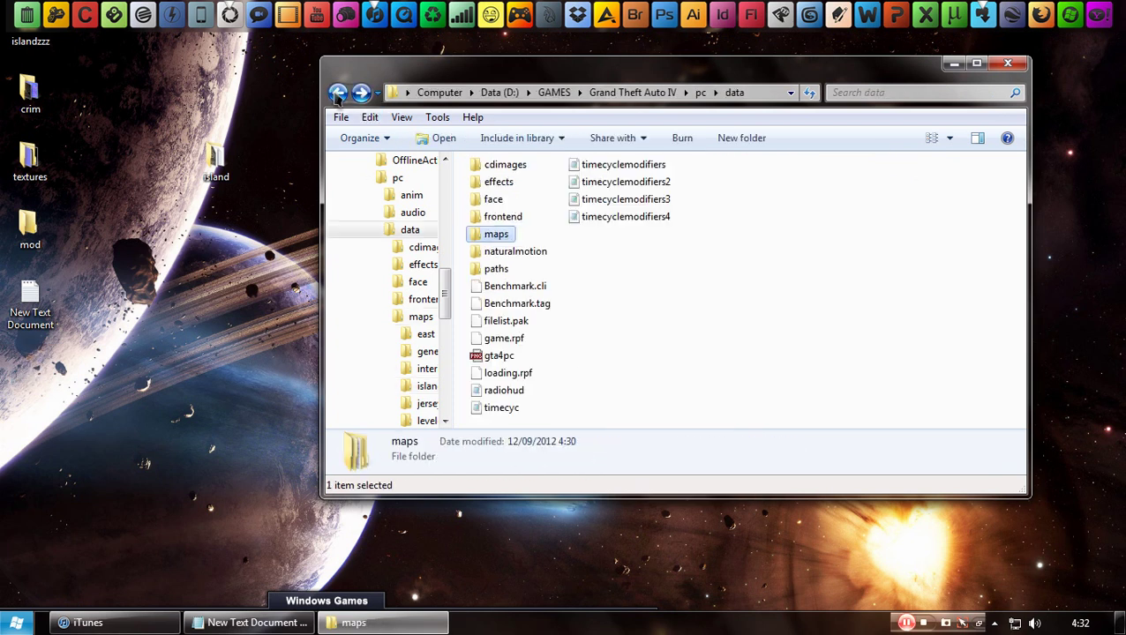
{"action": "left_click", "coordinate": [338, 93]}
{"action": "left_click", "coordinate": [338, 93]}
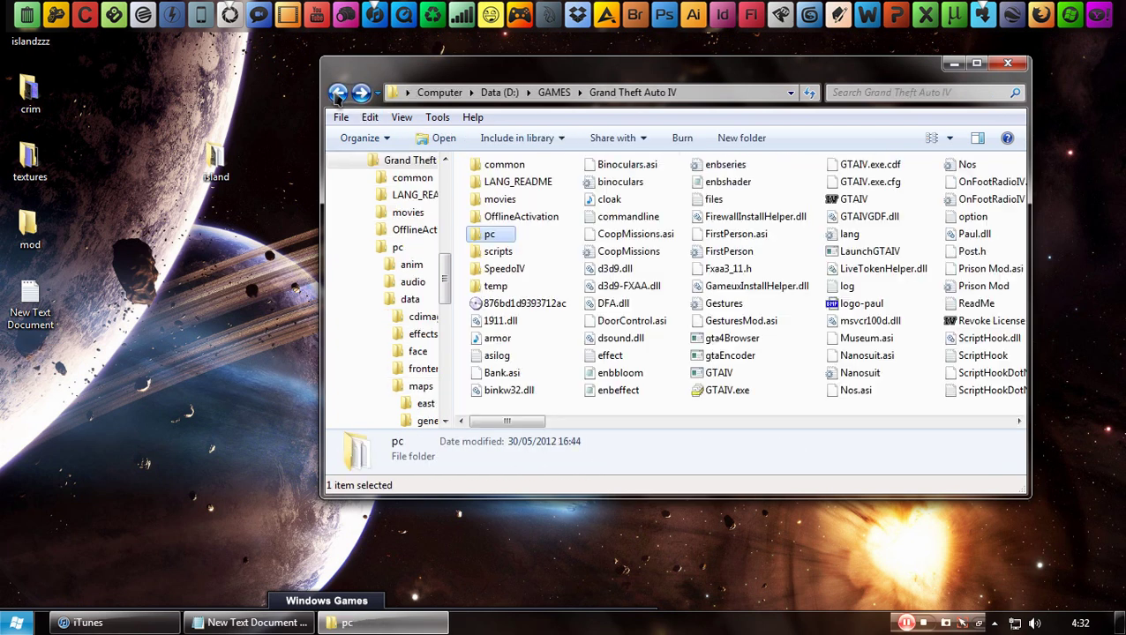
{"action": "double_click", "coordinate": [501, 165]}
{"action": "double_click", "coordinate": [495, 183]}
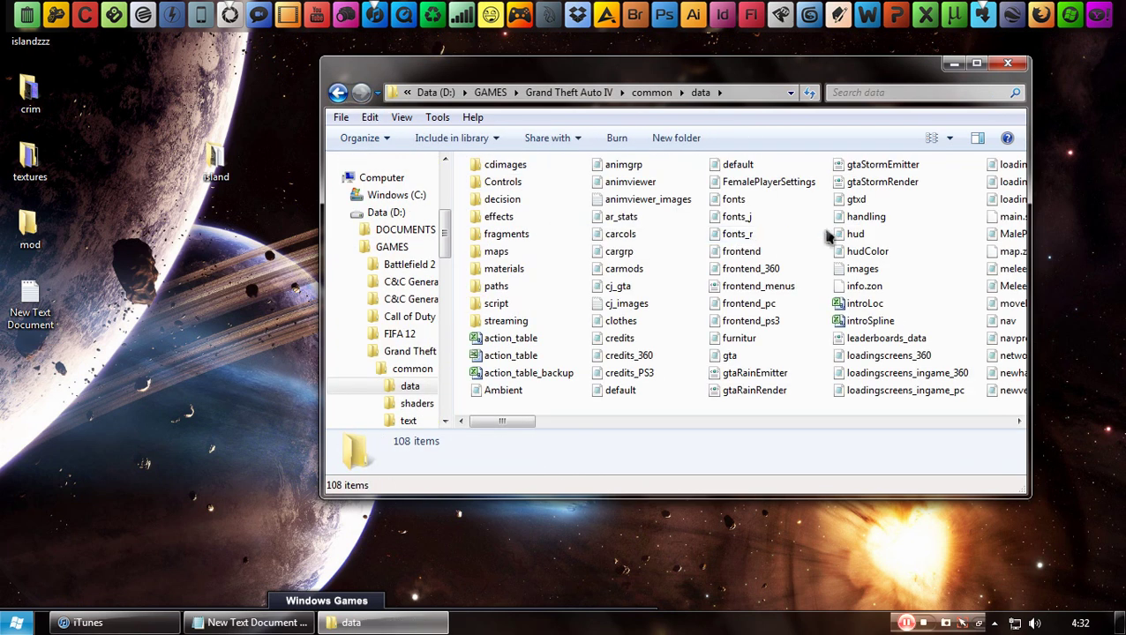
{"action": "double_click", "coordinate": [857, 268]}
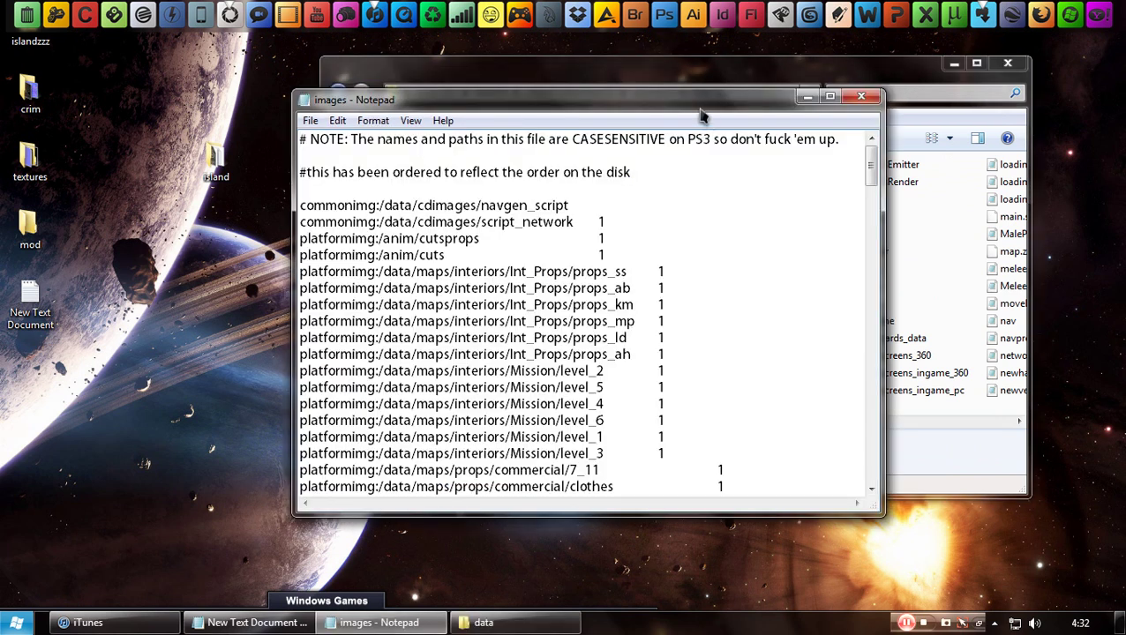
- Duplicate the tenchu entry line on a new line at the end of images.txt
{"action": "left_click_drag", "start_coordinate": [699, 106], "coordinate": [659, 61]}
{"action": "mouse_move", "coordinate": [833, 133]}
{"action": "left_mouse_down"}
{"action": "mouse_move", "coordinate": [818, 393]}
{"action": "mouse_move", "coordinate": [827, 447]}
{"action": "left_mouse_up"}
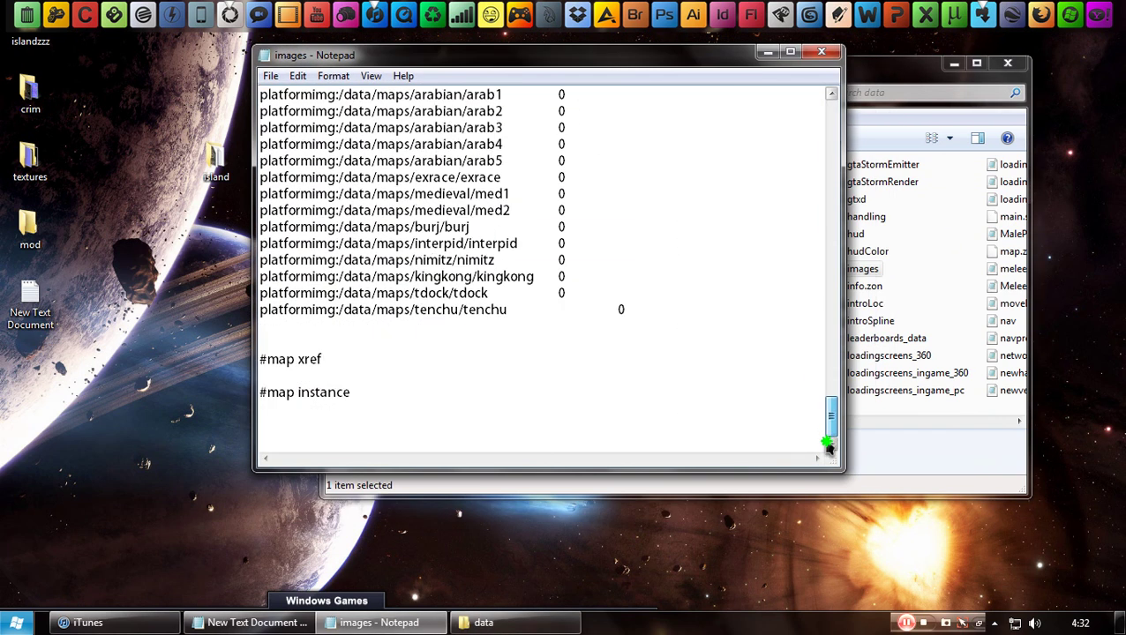
{"action": "mouse_move", "coordinate": [661, 313]}
{"action": "left_mouse_down"}
{"action": "mouse_move", "coordinate": [296, 297]}
{"action": "mouse_move", "coordinate": [253, 310]}
{"action": "left_mouse_up"}
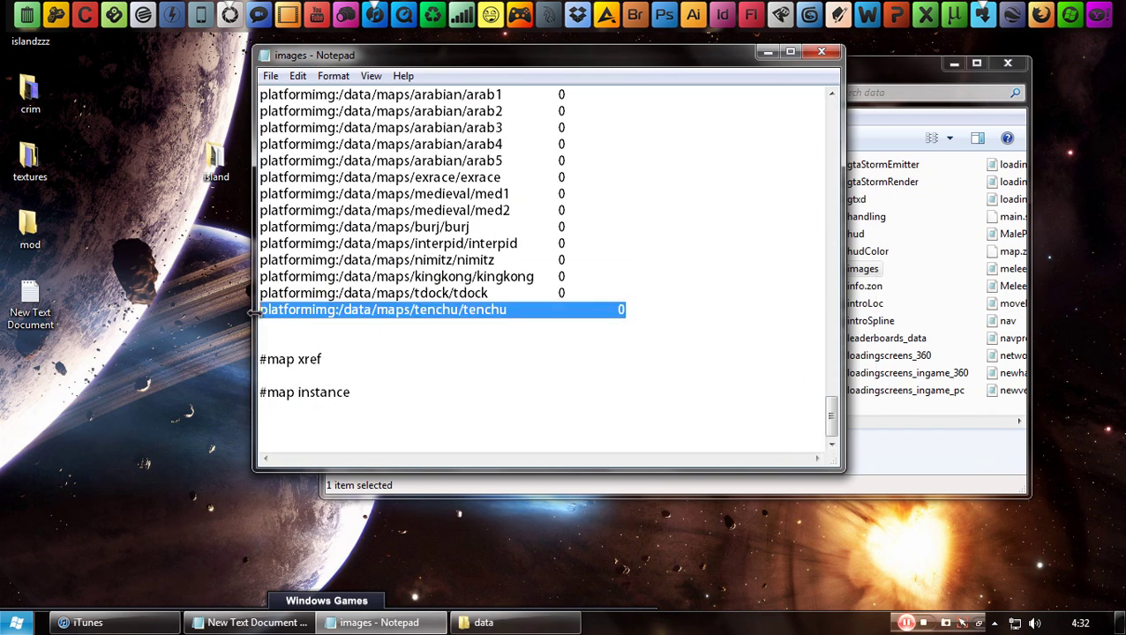
{"action": "right_click", "coordinate": [275, 305]}
{"action": "left_click", "coordinate": [432, 361]}
{"action": "left_click", "coordinate": [630, 313]}
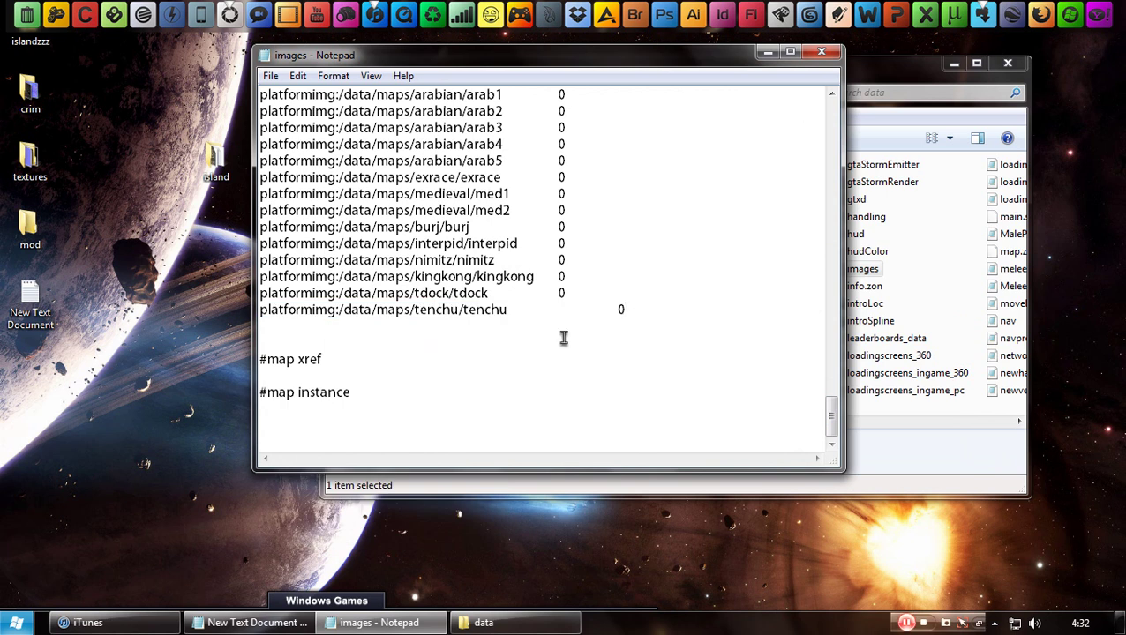
{"action": "key", "text": "Return"}
{"action": "right_click", "coordinate": [427, 337]}
{"action": "left_click", "coordinate": [528, 413]}
- Change the copy to platformimg:/data/maps/islandzzz/islandzzz 0 and save images.txt
{"action": "left_click_drag", "start_coordinate": [509, 329], "coordinate": [460, 329]}
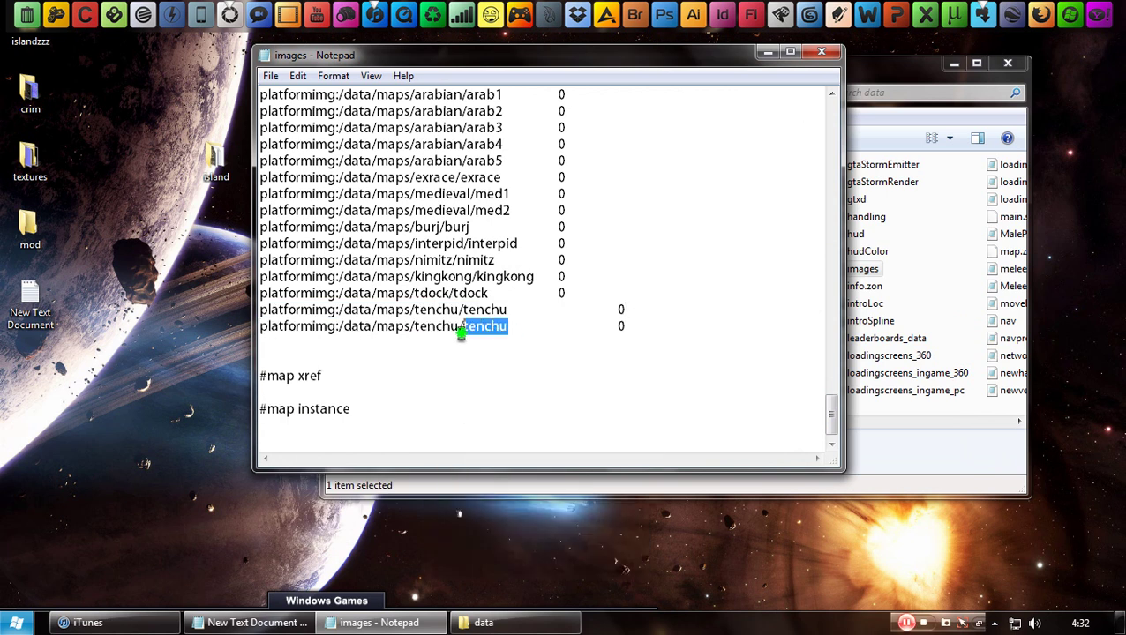
{"action": "type", "text": "islandzz"}
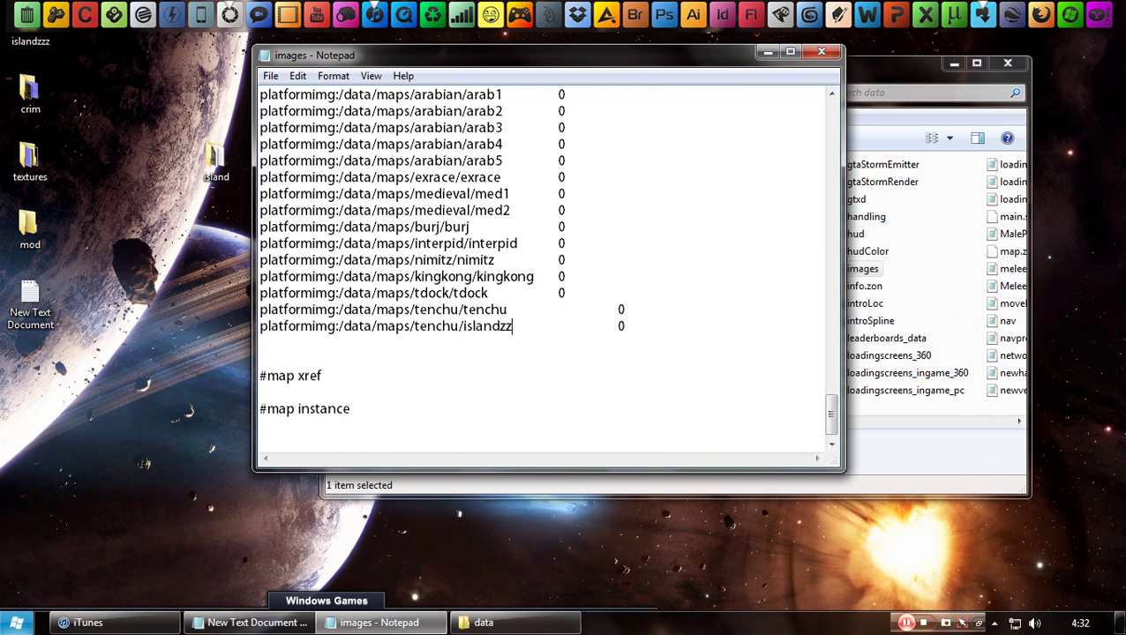
{"action": "left_click", "coordinate": [459, 328]}
{"action": "key", "text": "BackSpace"}
{"action": "key", "text": "BackSpace"}
{"action": "key", "text": "BackSpace"}
{"action": "key", "text": "BackSpace"}
{"action": "type", "text": "islandzzz"}
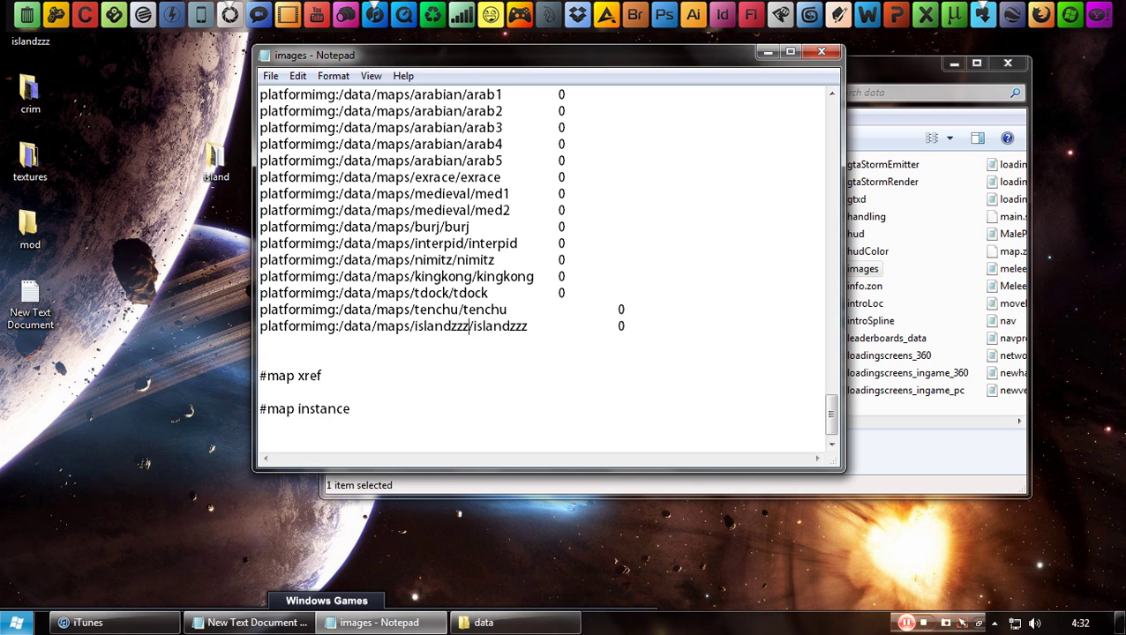
{"action": "left_click", "coordinate": [820, 55]}
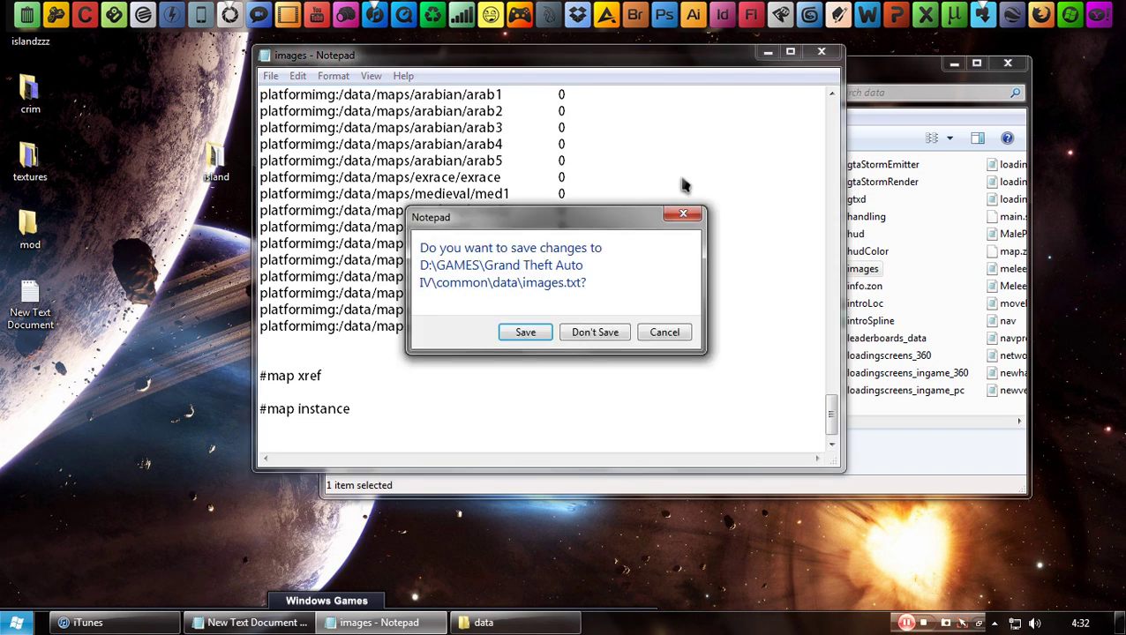
{"action": "left_click", "coordinate": [533, 329]}
- Open gta.dat and duplicate the TENCHU.IDE entry on the line below it
{"action": "double_click", "coordinate": [728, 355]}
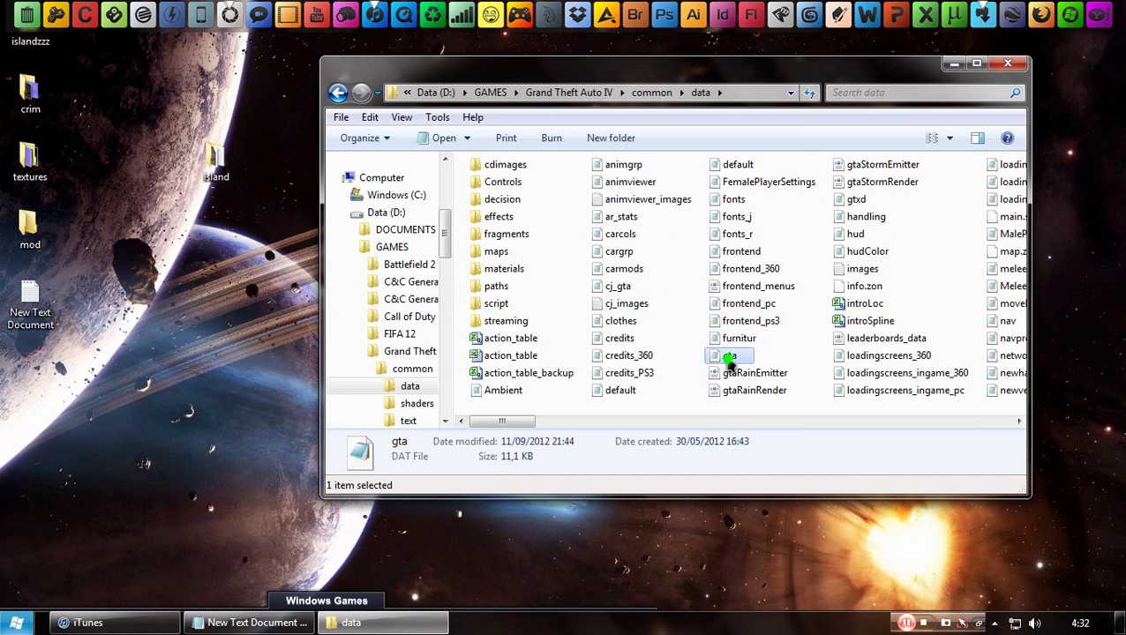
{"action": "mouse_move", "coordinate": [831, 123]}
{"action": "left_mouse_down"}
{"action": "mouse_move", "coordinate": [821, 451]}
{"action": "mouse_move", "coordinate": [836, 157]}
{"action": "mouse_move", "coordinate": [835, 305]}
{"action": "left_mouse_up"}
{"action": "left_click_drag", "start_coordinate": [564, 227], "coordinate": [261, 227]}
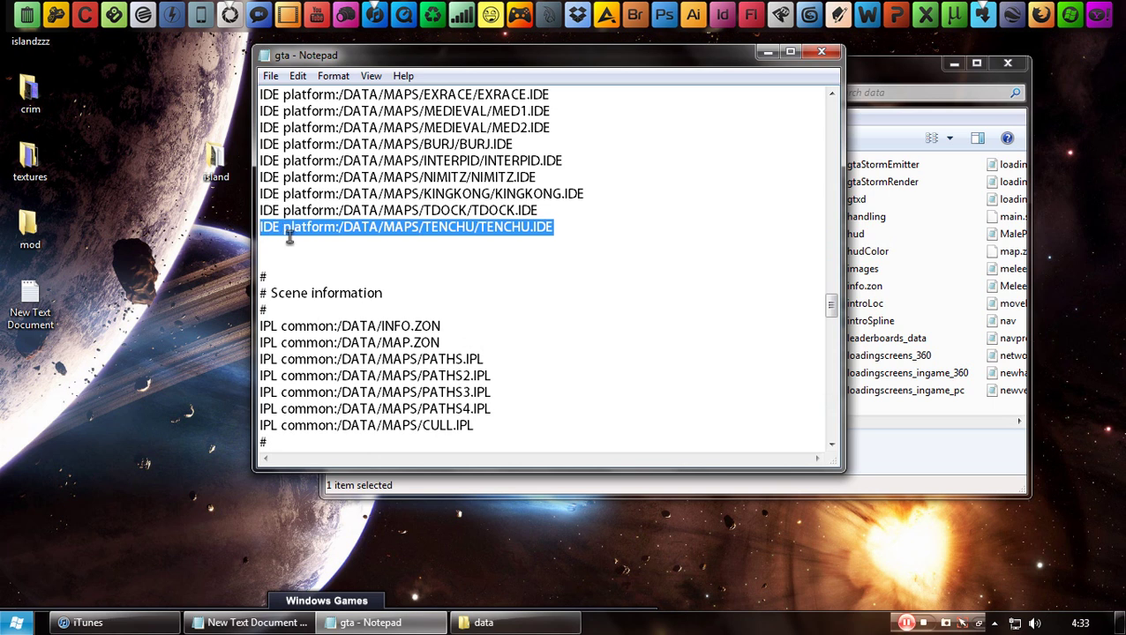
{"action": "right_click", "coordinate": [288, 233]}
{"action": "left_click", "coordinate": [291, 289]}
{"action": "left_click", "coordinate": [562, 228]}
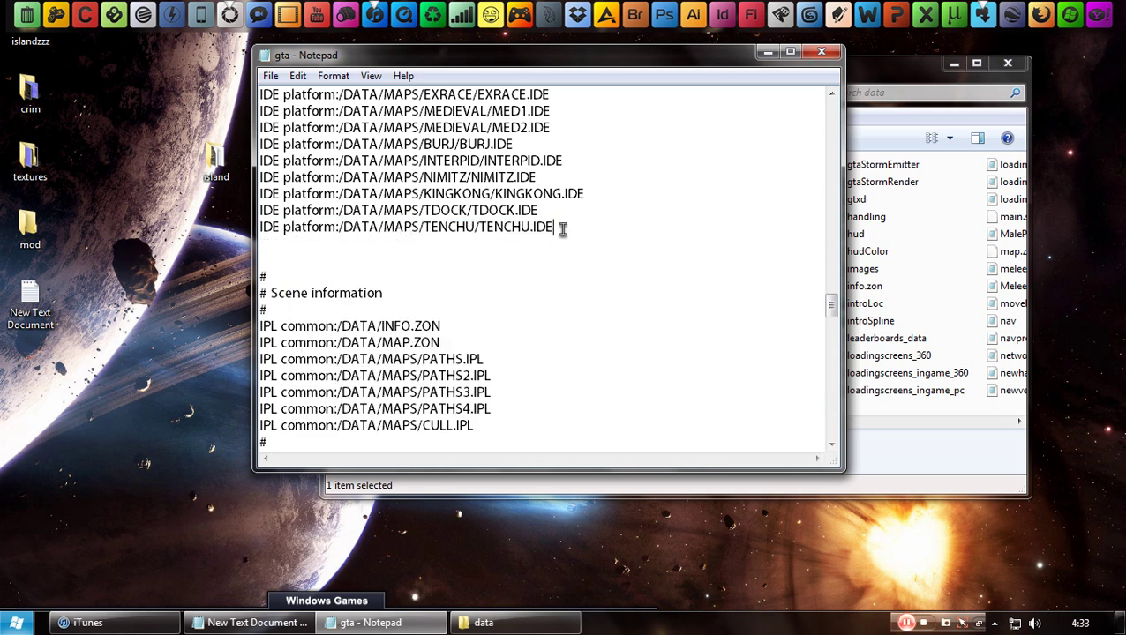
{"action": "key", "text": "Return"}
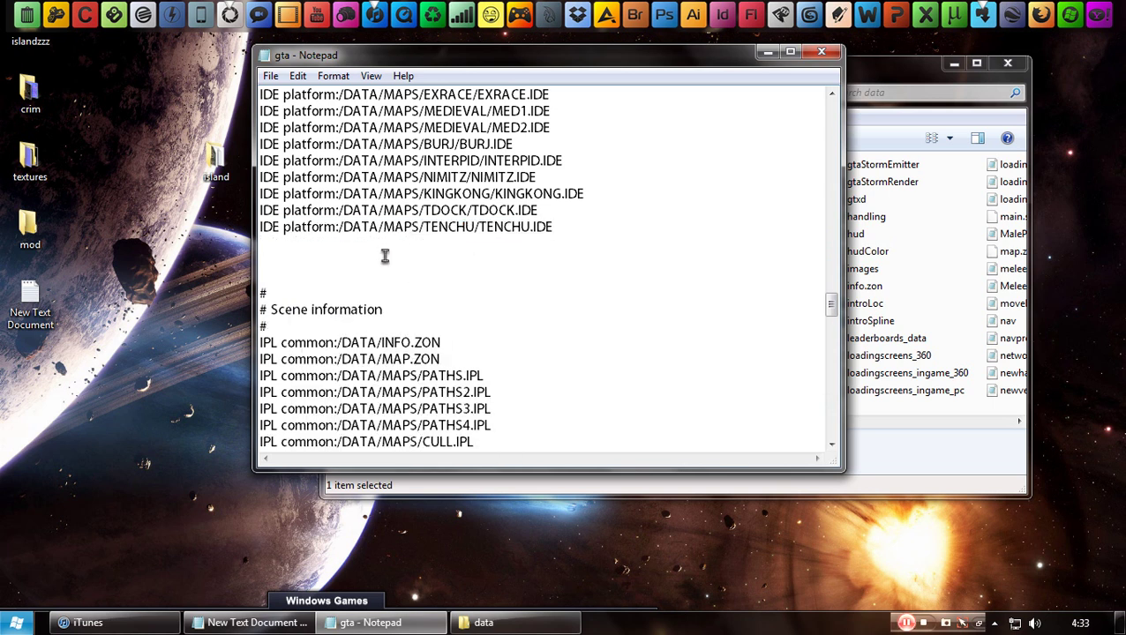
{"action": "right_click", "coordinate": [385, 256]}
{"action": "left_click", "coordinate": [417, 322]}
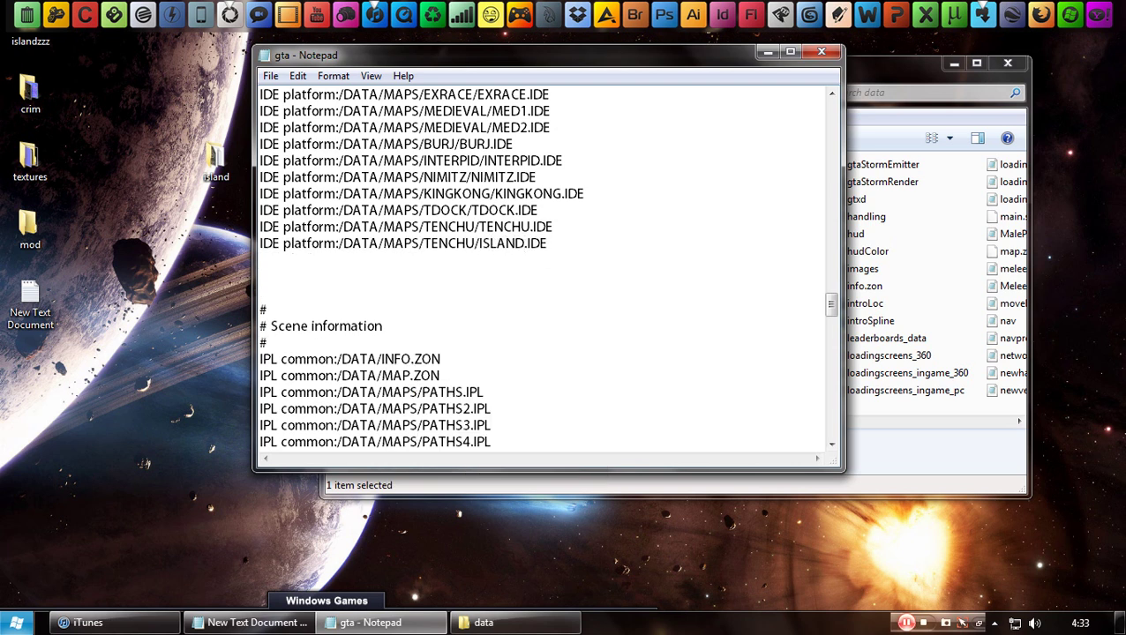
- Change the duplicated entry's path to ISLANDZZZ/ISLANDZZZ.IDE
{"action": "type", "text": "ZZ"}
{"action": "key", "text": "BackSpace"}
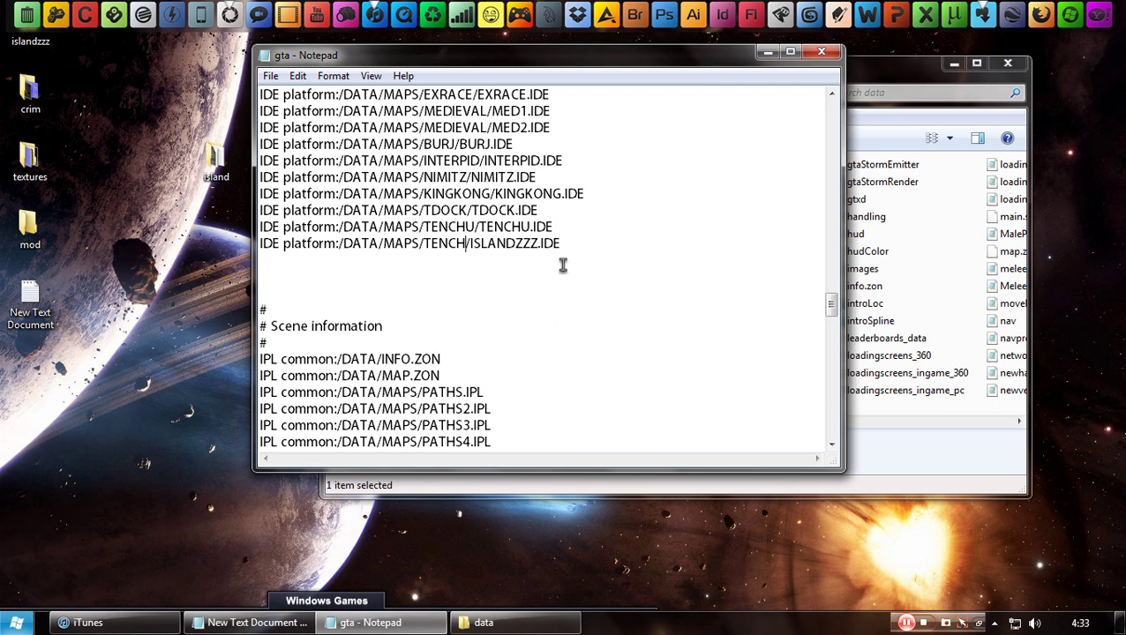
{"action": "key", "text": "BackSpace"}
{"action": "key", "text": "BackSpace"}
{"action": "key", "text": "BackSpace"}
{"action": "key", "text": "BackSpace"}
{"action": "key", "text": "BackSpace"}
{"action": "type", "text": "ISLA"}
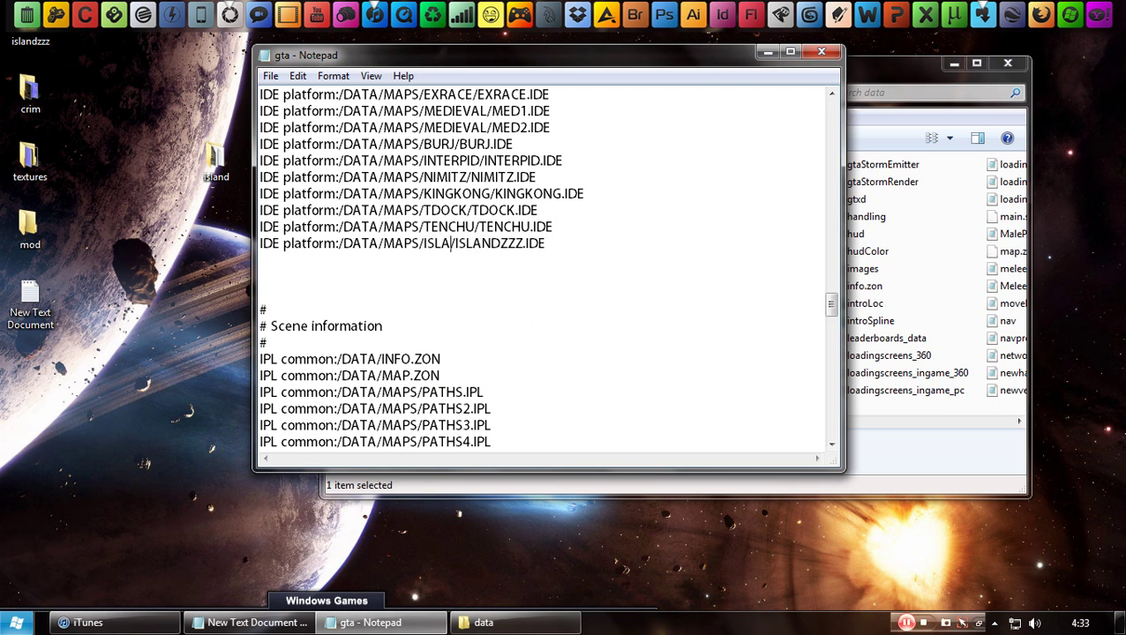
{"action": "type", "text": "NDZZ"}
{"action": "key", "text": "BackSpace"}
{"action": "type", "text": "ZZ"}
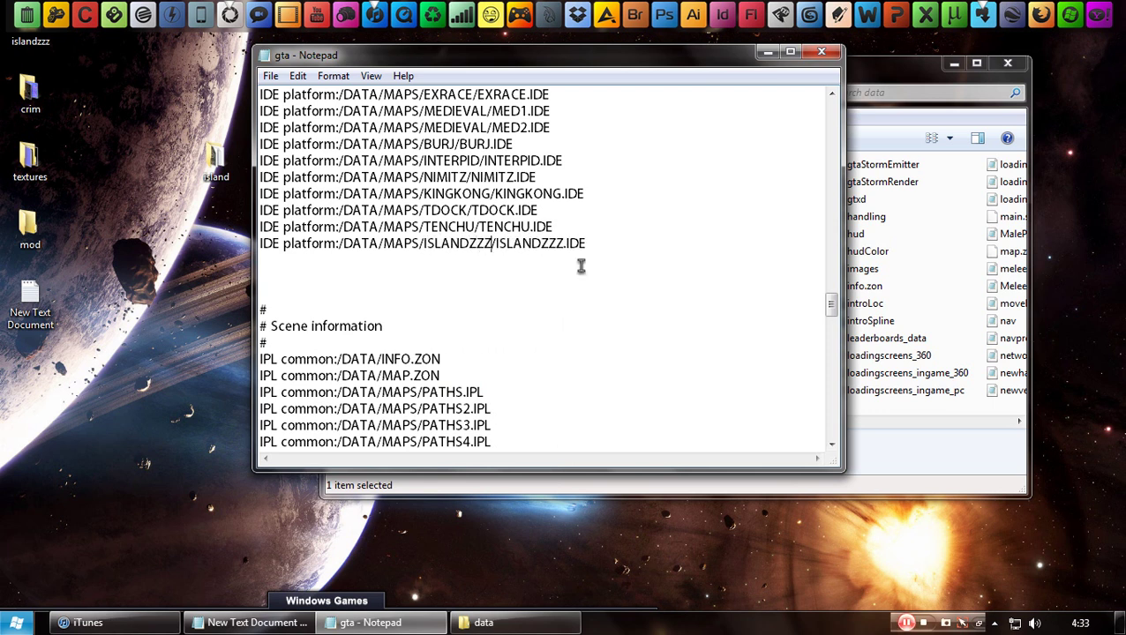
- Duplicate the TENCHU.IPL entry on the line below it
{"action": "left_click_drag", "start_coordinate": [831, 309], "coordinate": [833, 441]}
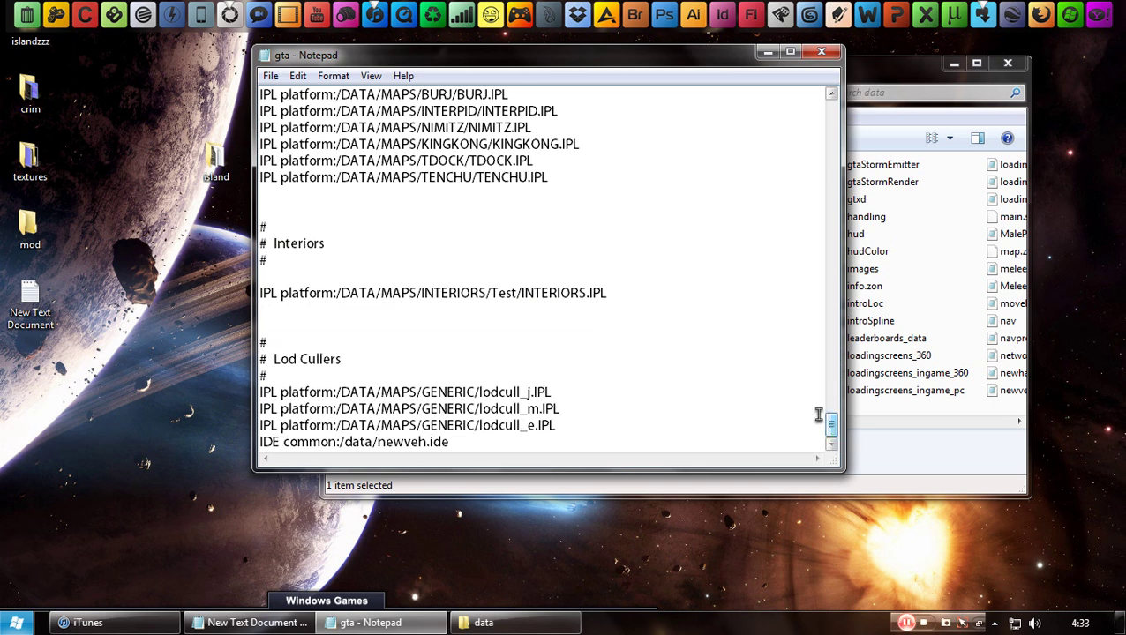
{"action": "left_click_drag", "start_coordinate": [549, 179], "coordinate": [262, 179]}
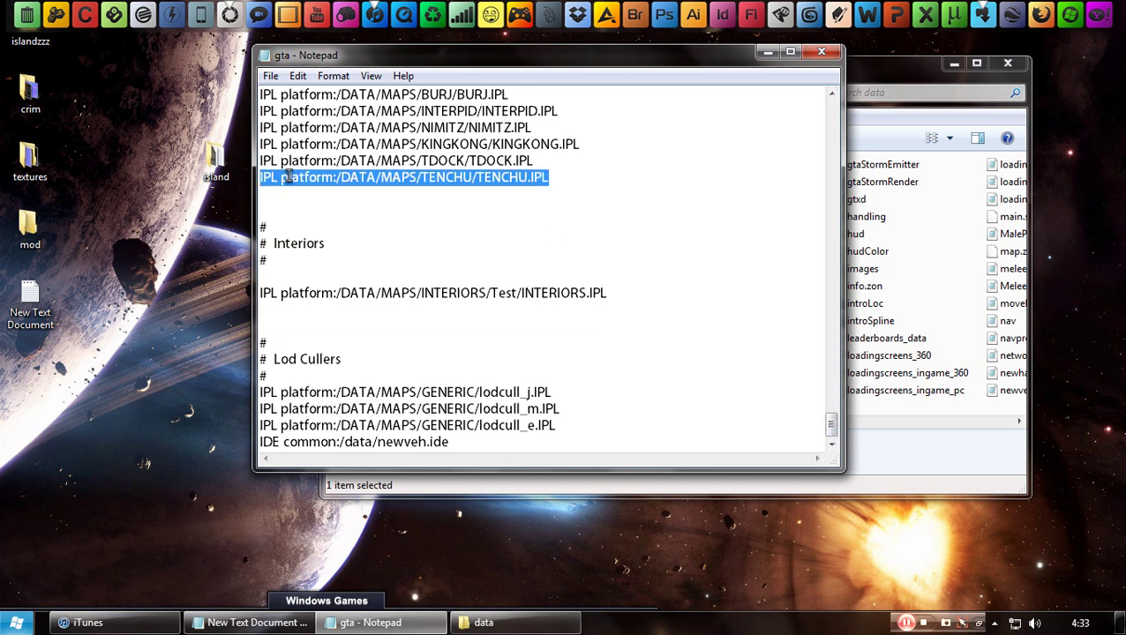
{"action": "right_click", "coordinate": [288, 177]}
{"action": "left_click", "coordinate": [388, 225]}
{"action": "left_click", "coordinate": [563, 180]}
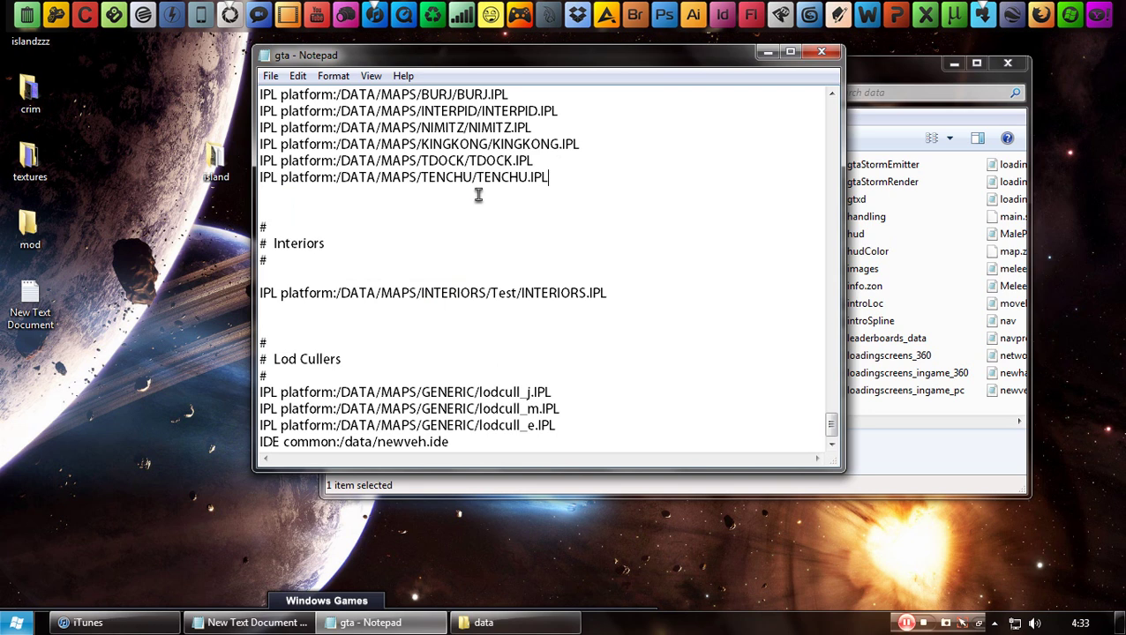
{"action": "key", "text": "Return"}
{"action": "right_click", "coordinate": [396, 204]}
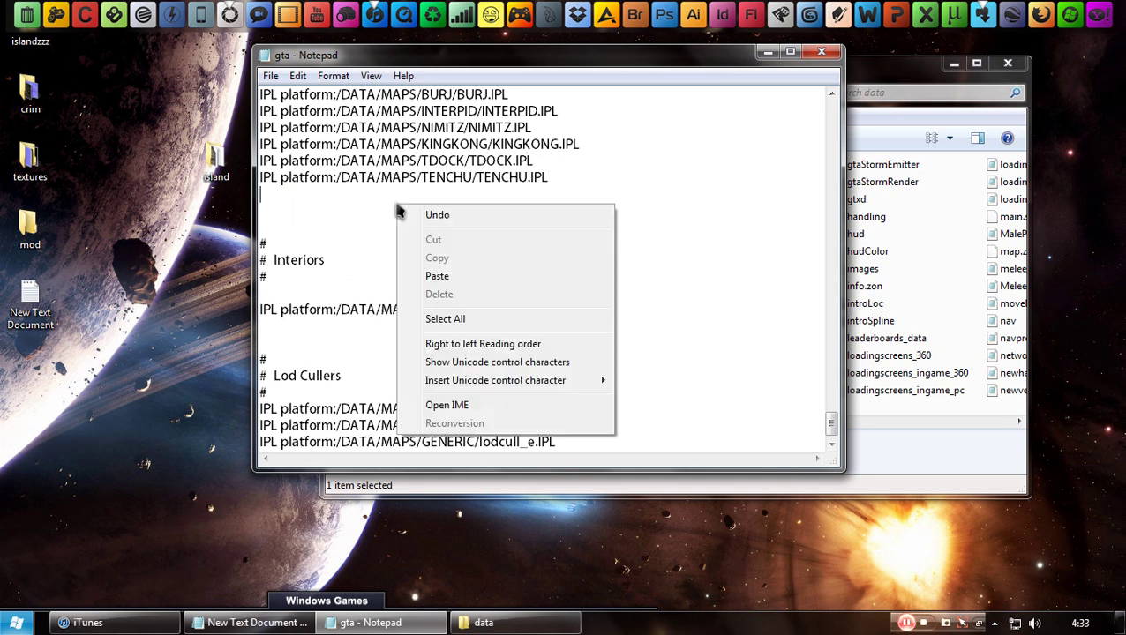
{"action": "left_click", "coordinate": [445, 280]}
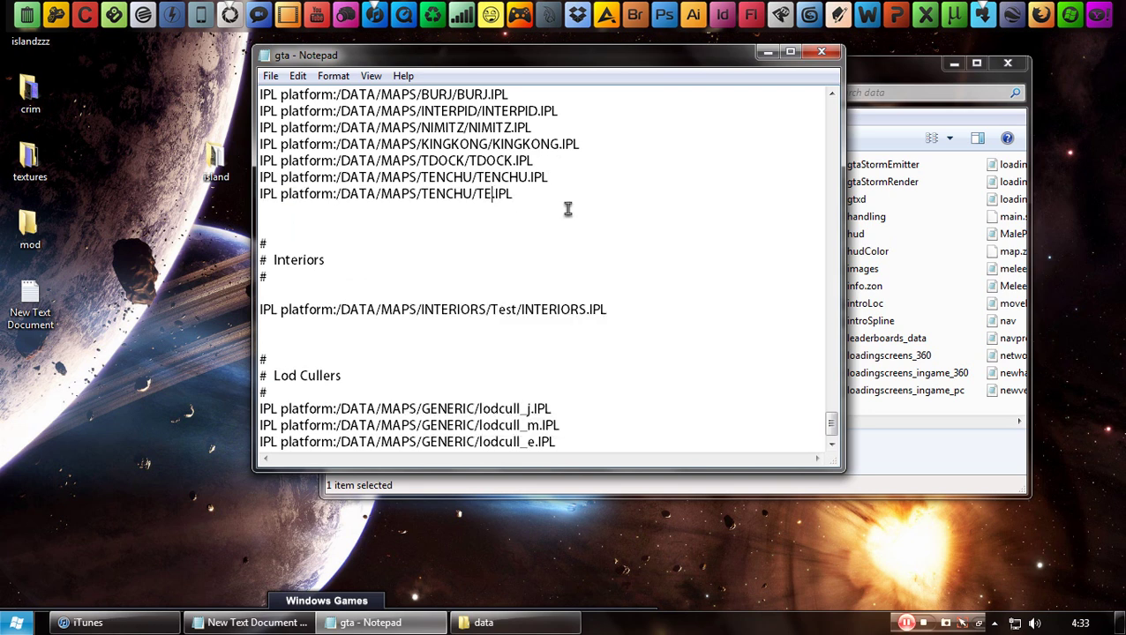
- Change the copy to platform:/DATA/MAPS/ISLANDZZZ/ISLANDZZZ.IPL and save gta.dat
{"action": "type", "text": "SLANDZZZ"}
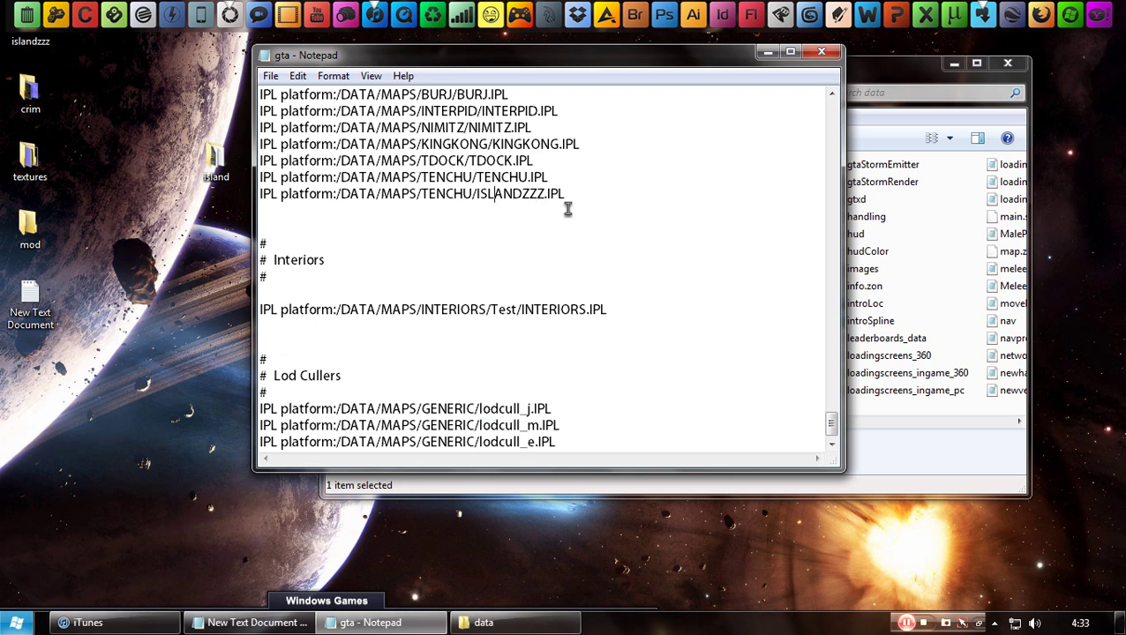
{"action": "key", "text": "BackSpace"}
{"action": "key", "text": "BackSpace"}
{"action": "key", "text": "BackSpace"}
{"action": "key", "text": "BackSpace"}
{"action": "key", "text": "BackSpace"}
{"action": "key", "text": "BackSpace"}
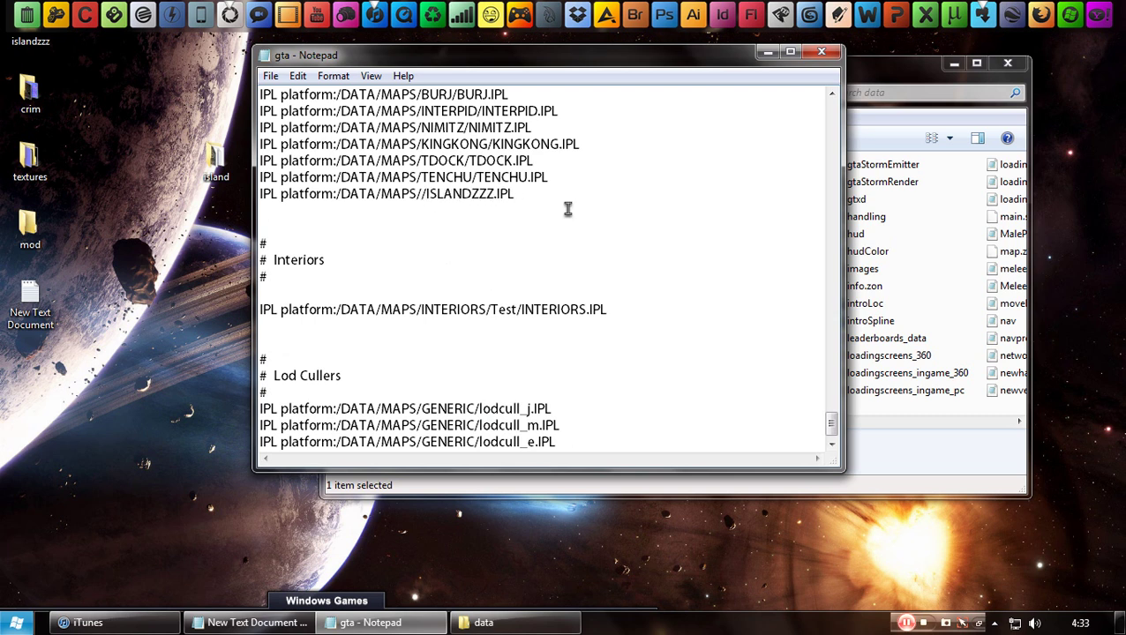
{"action": "type", "text": "ISLANDZZZ"}
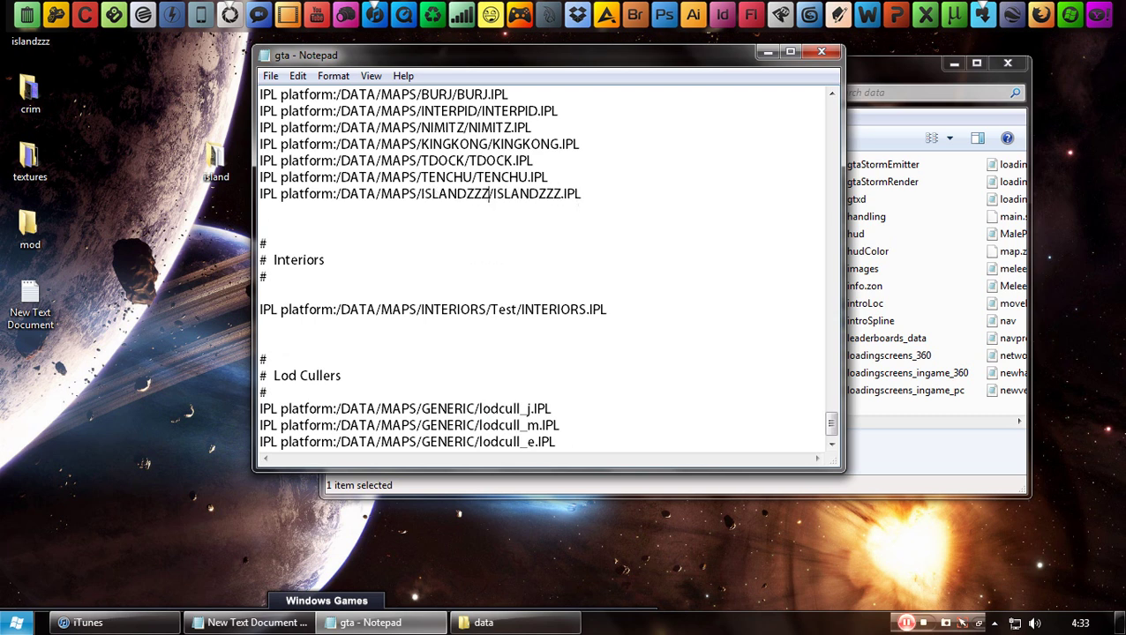
{"action": "left_click", "coordinate": [820, 51]}
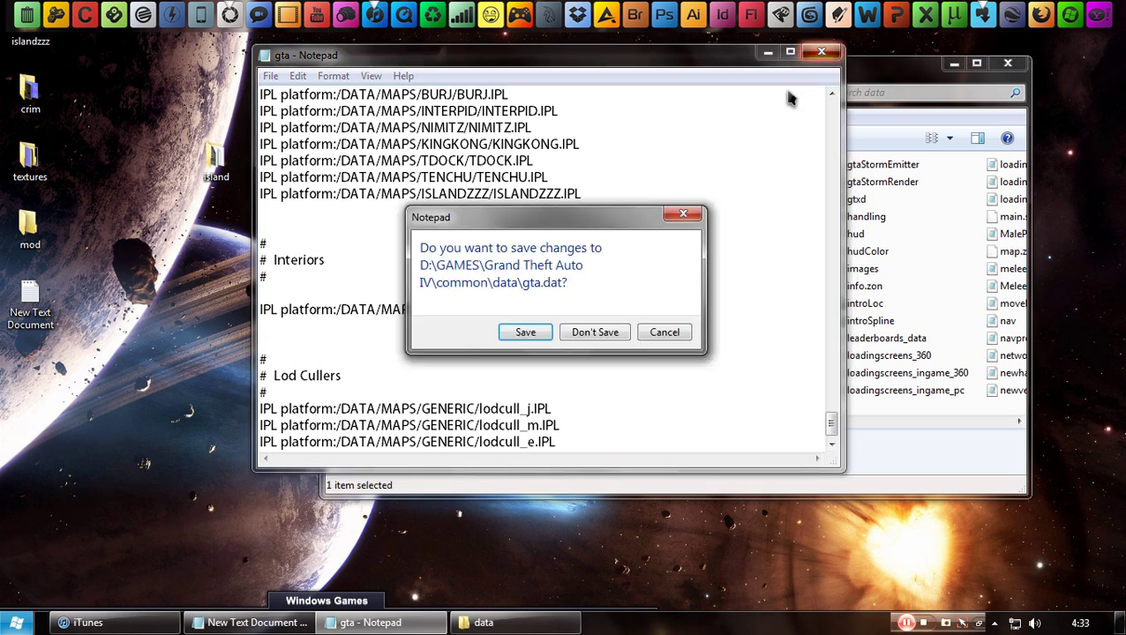
{"action": "left_click", "coordinate": [520, 333]}
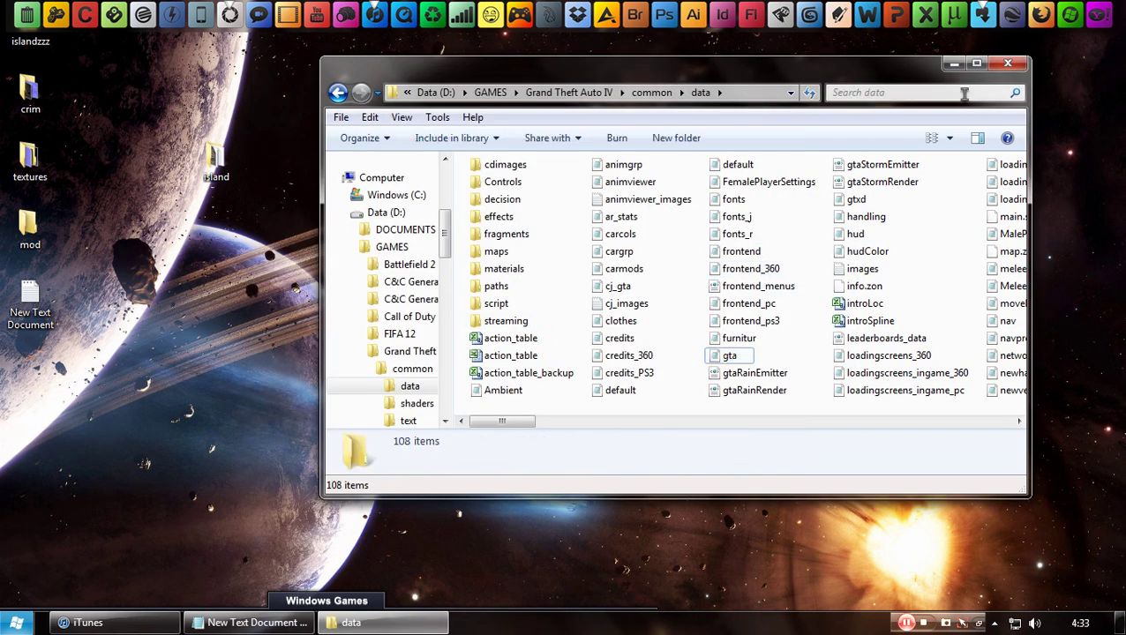
- Close the data folder window and return to the tutorial notes in Notepad
{"action": "left_click", "coordinate": [992, 66]}
{"action": "double_click", "coordinate": [30, 304]}
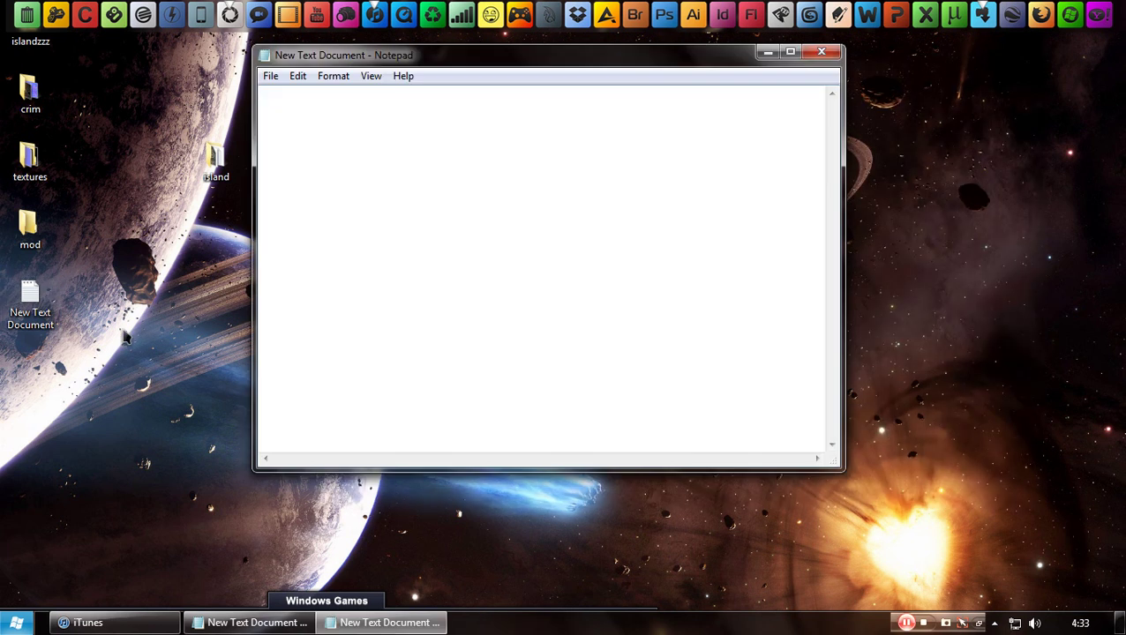
{"action": "left_click", "coordinate": [820, 52]}
{"action": "left_click", "coordinate": [256, 622]}
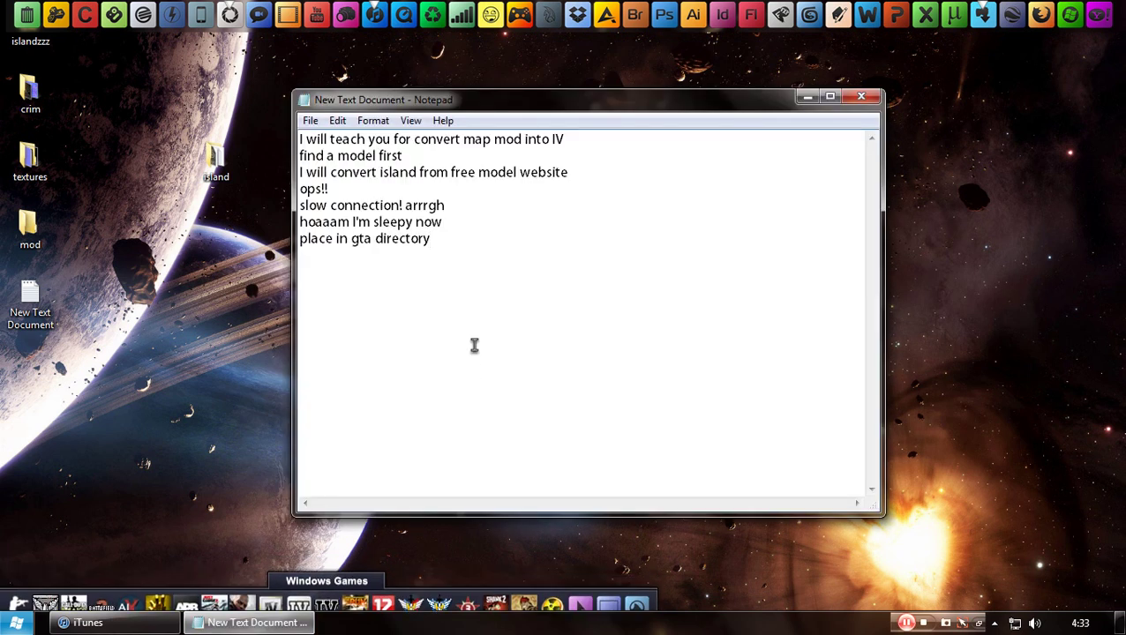
- Add a final line 'FINISH, ENJOY THIS MAP!!!!!!!!!' to the notes and save them
{"action": "key", "text": "Return"}
{"action": "type", "text": "Fl"}
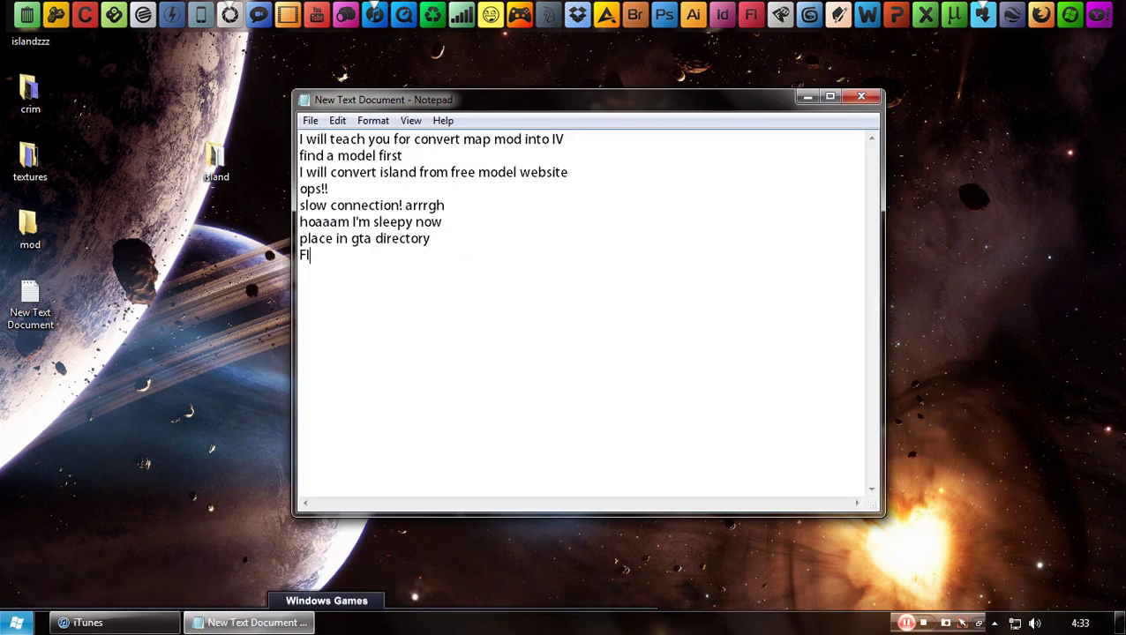
{"action": "type", "text": "NISH, E"}
{"action": "type", "text": "NJOY THIS"}
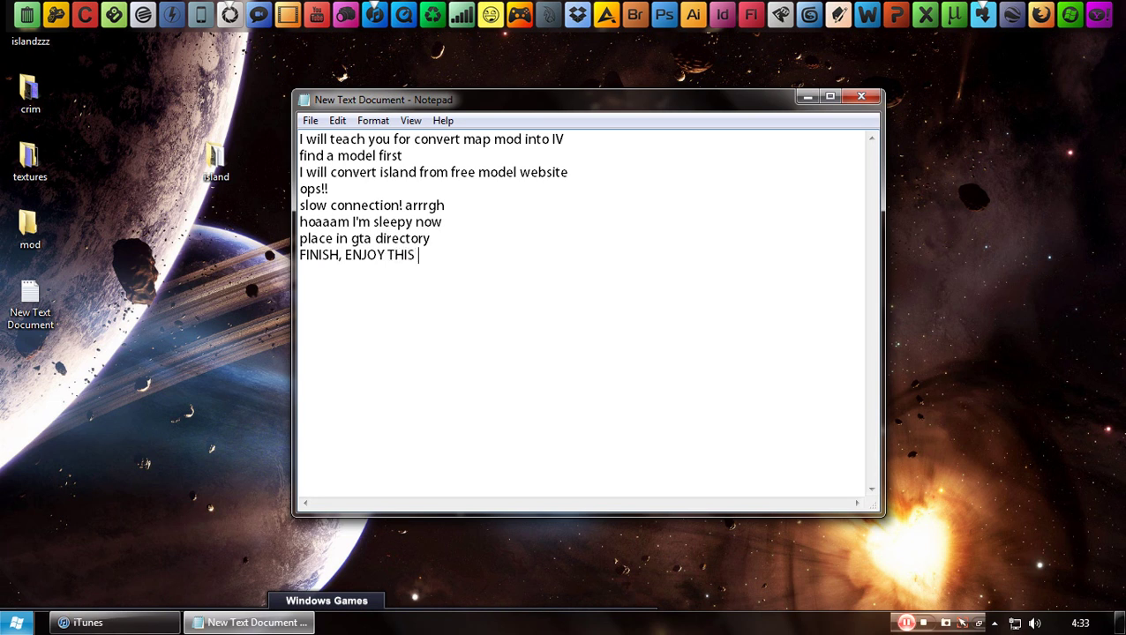
{"action": "type", "text": "MAP!!!!!!!!!"}
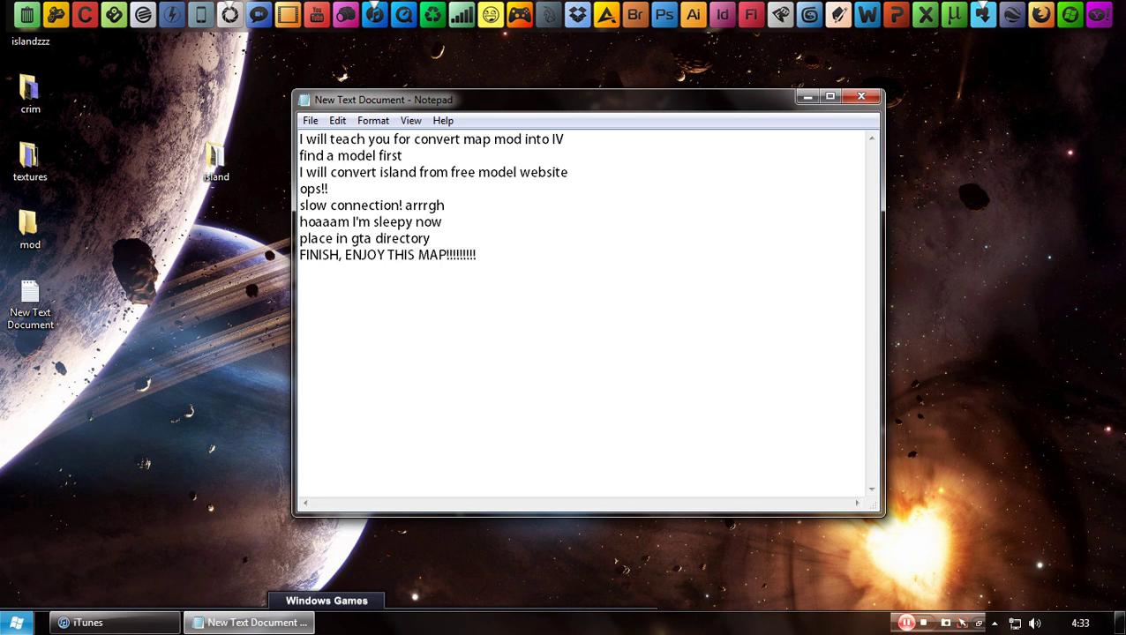
{"action": "left_click", "coordinate": [863, 99]}
{"action": "left_click", "coordinate": [523, 333]}
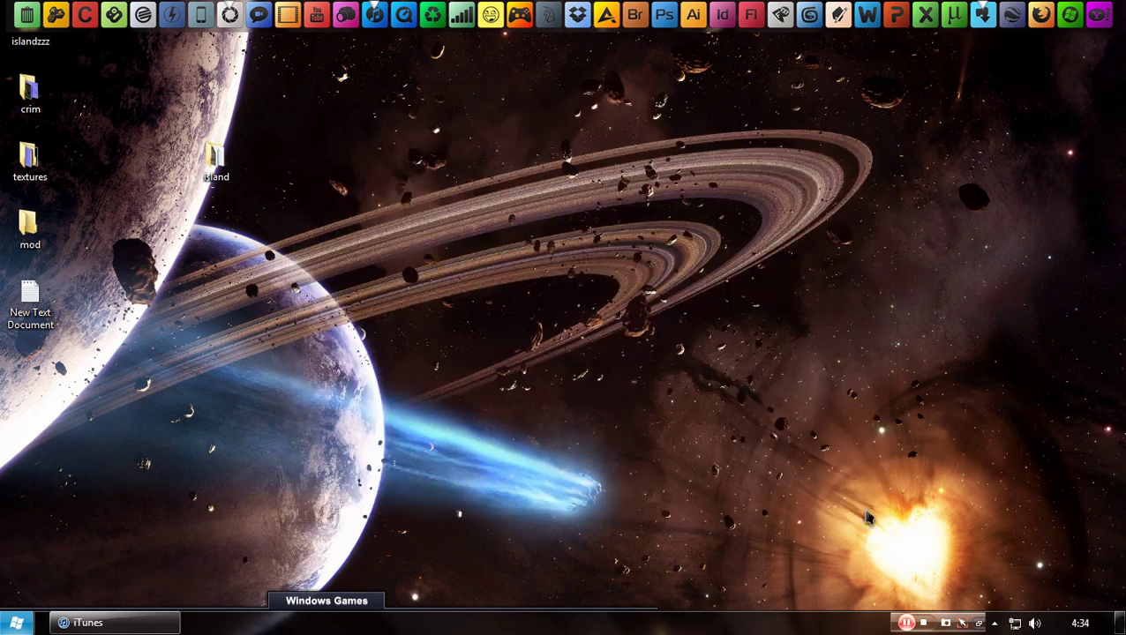